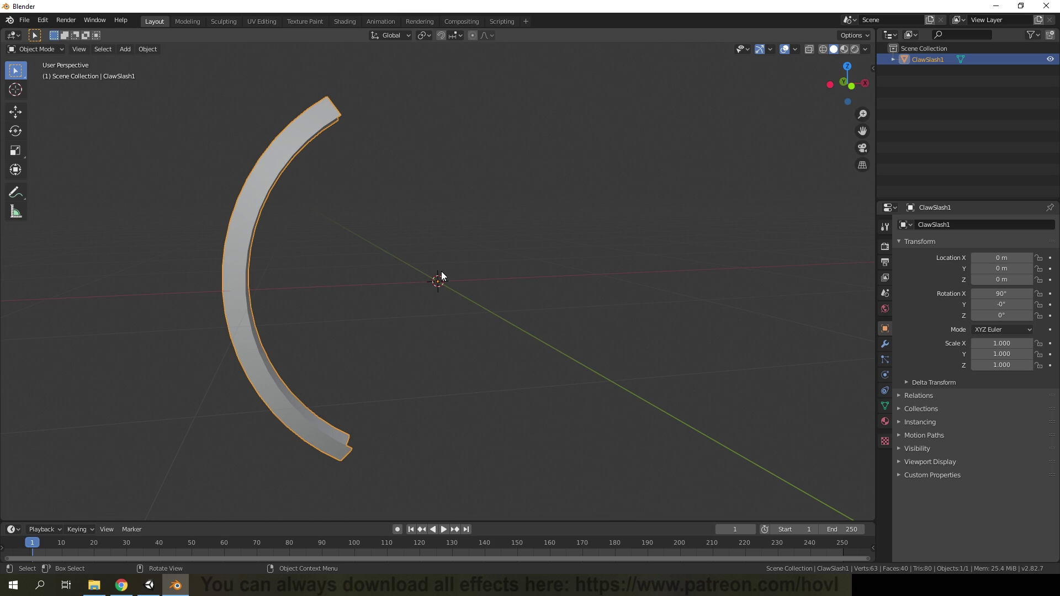
Step: Look over the ClawSlash1 mesh in the UV Editing workspace, then return to Layout
middle_click_drag(463, 263, 438, 270)
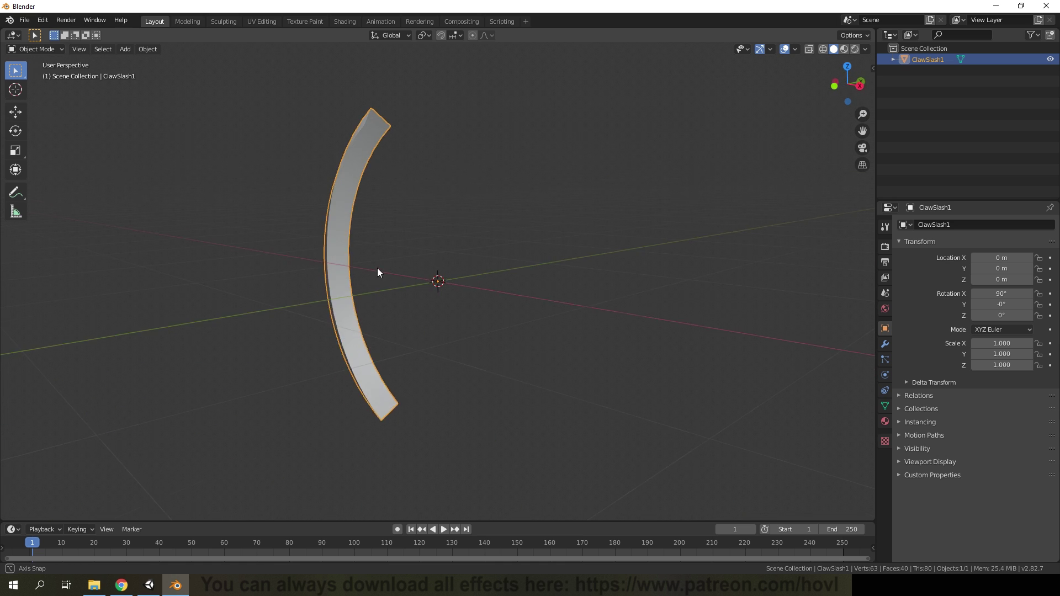
left_click(258, 21)
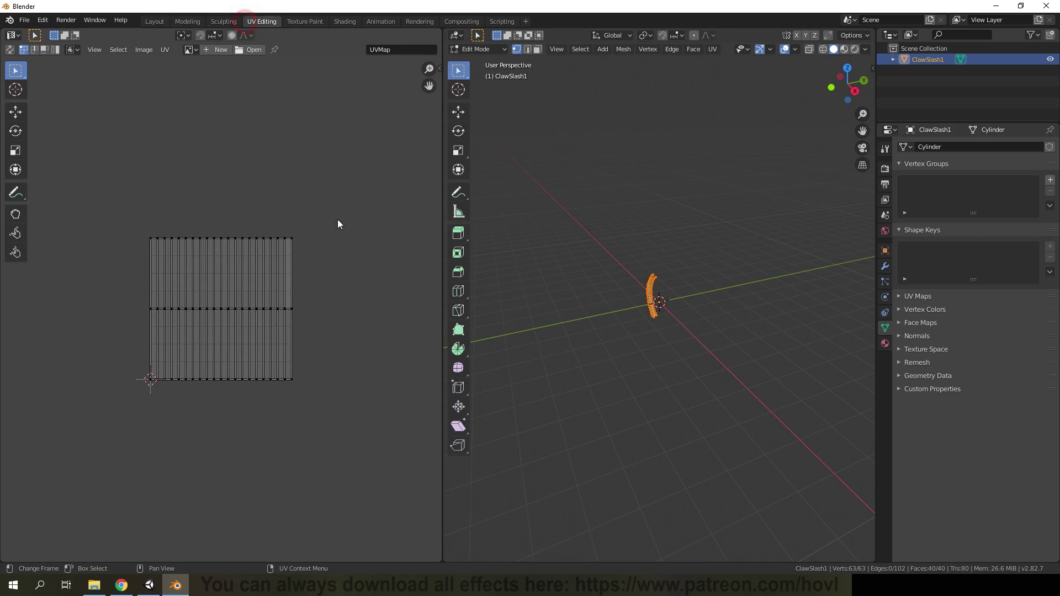
scroll(247, 293, "up", 4)
scroll(677, 296, "up", 3)
middle_click_drag(620, 319, 607, 301)
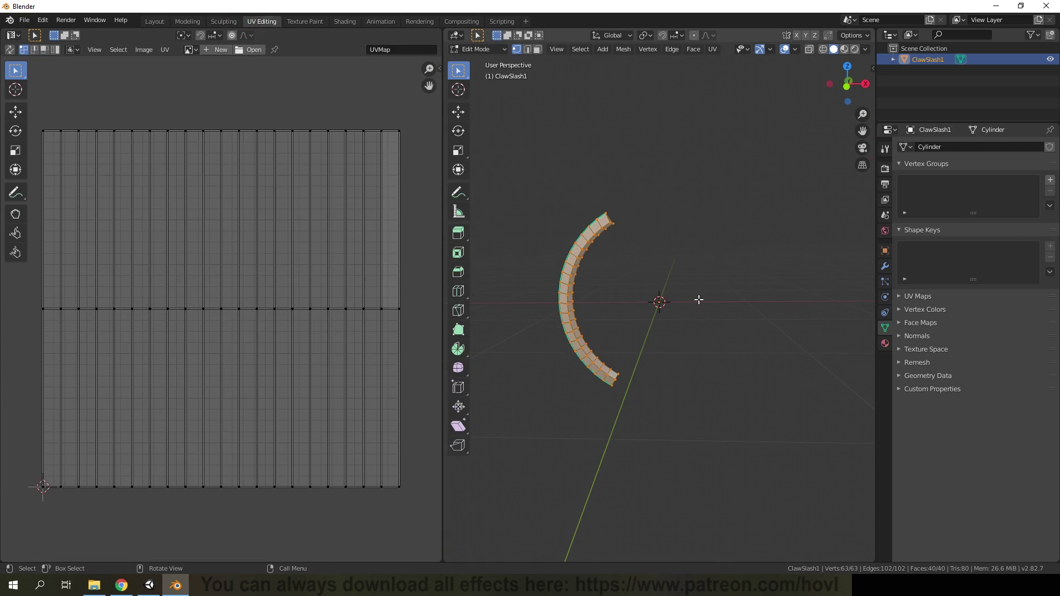
scroll(596, 296, "up", 2)
scroll(549, 199, "down", 2)
left_click(154, 21)
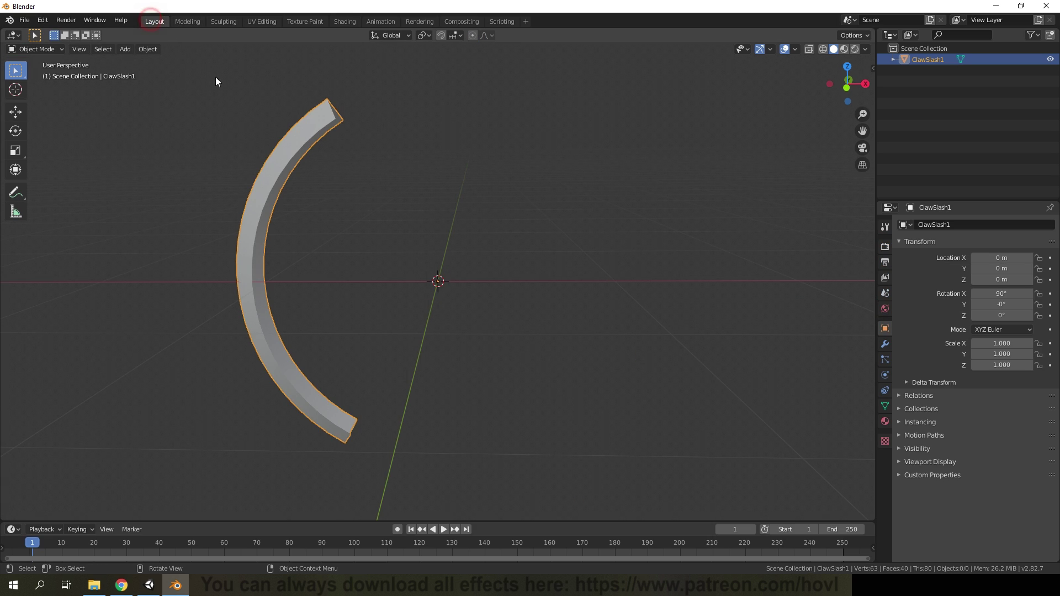
Step: Delete ClawSlash1 and add a new cylinder mesh in its place
key("Delete")
left_click(125, 50)
mouse_move(166, 62)
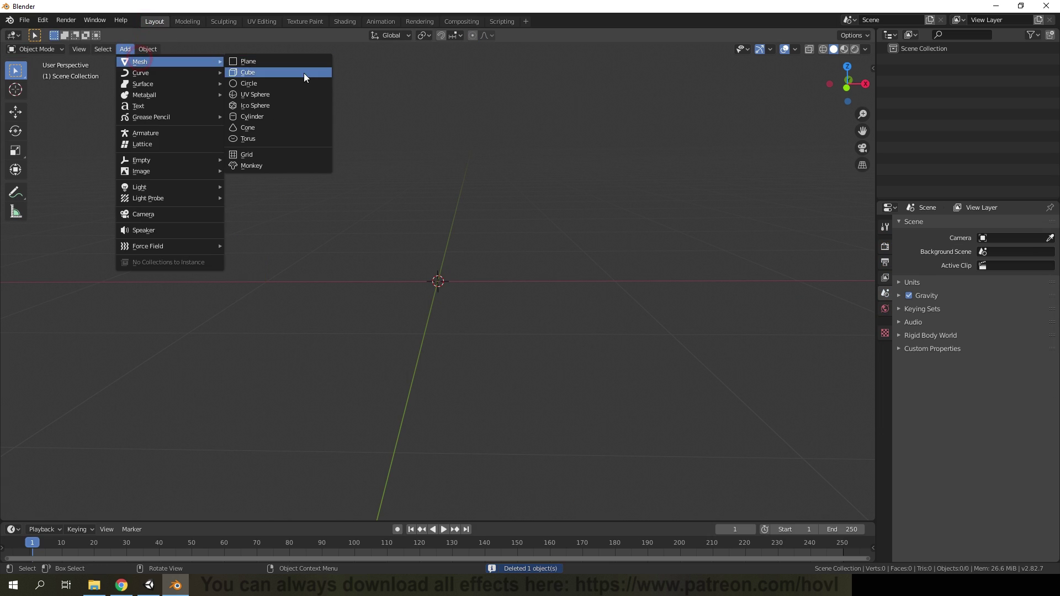
left_click(259, 116)
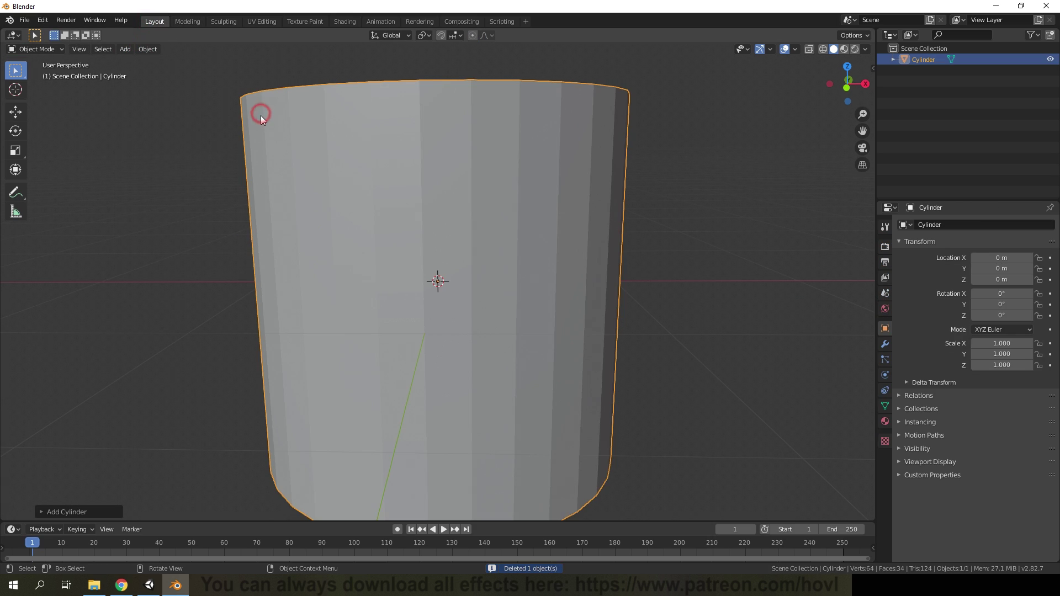
scroll(362, 335, "down", 4)
left_click(87, 509)
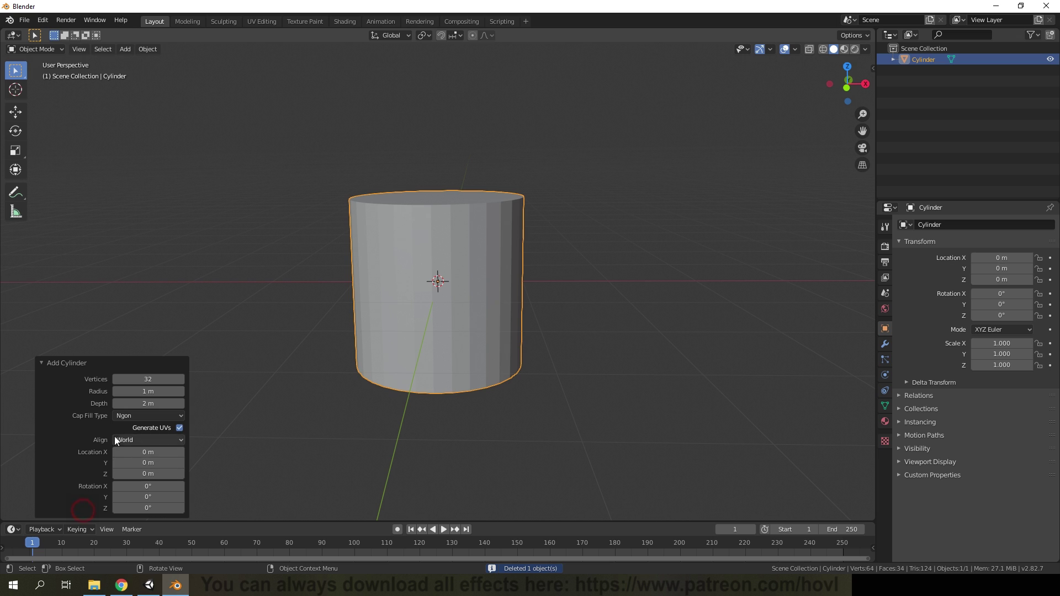
Step: Set the new cylinder's Cap Fill Type to Nothing and Vertices to 80
middle_click_drag(365, 320, 388, 360)
left_click(149, 420)
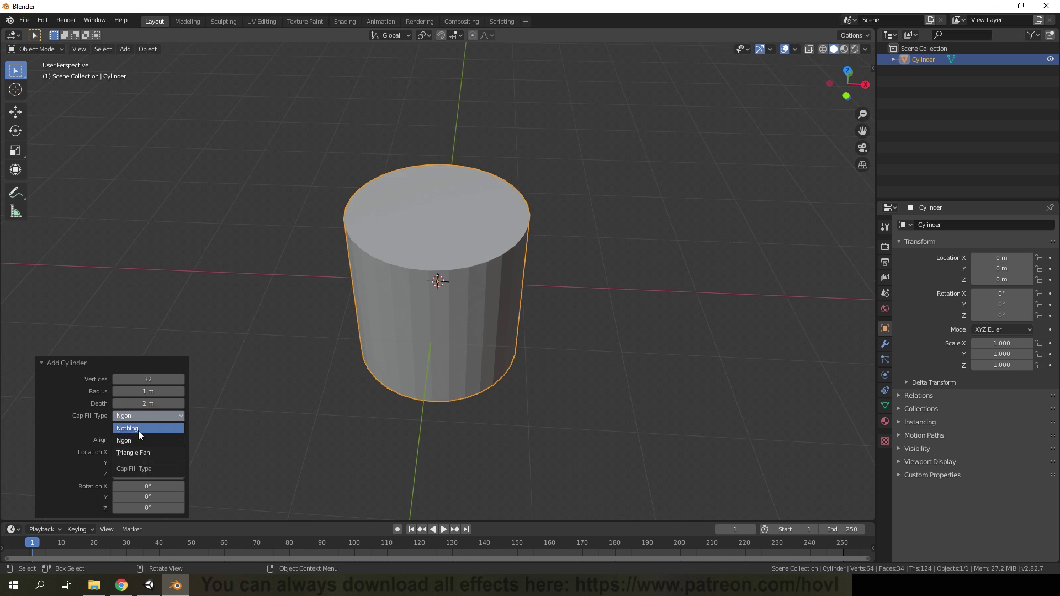
left_click(139, 430)
left_click(150, 379)
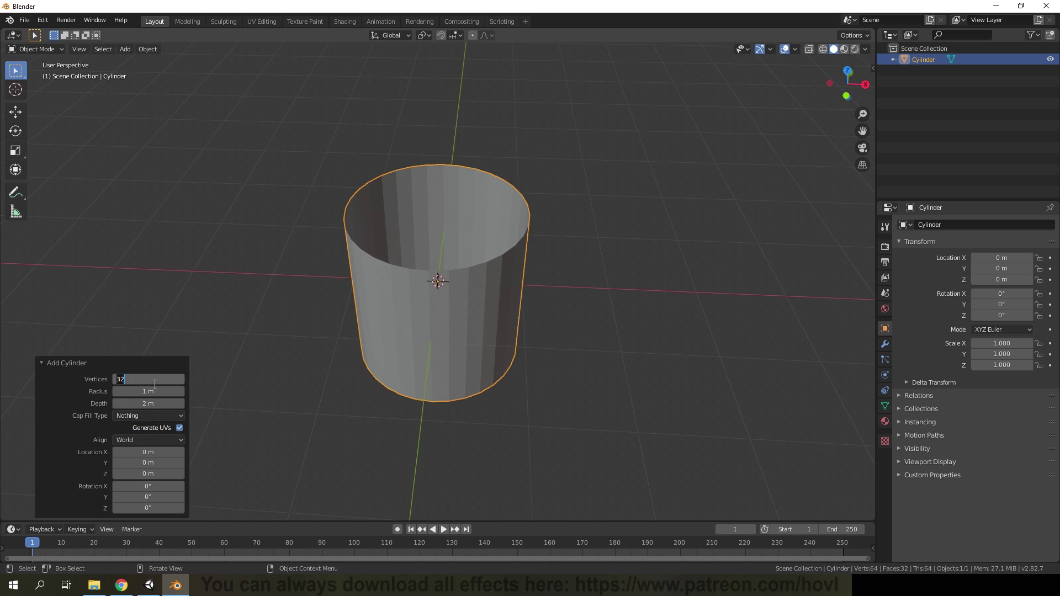
type("80")
key("Return")
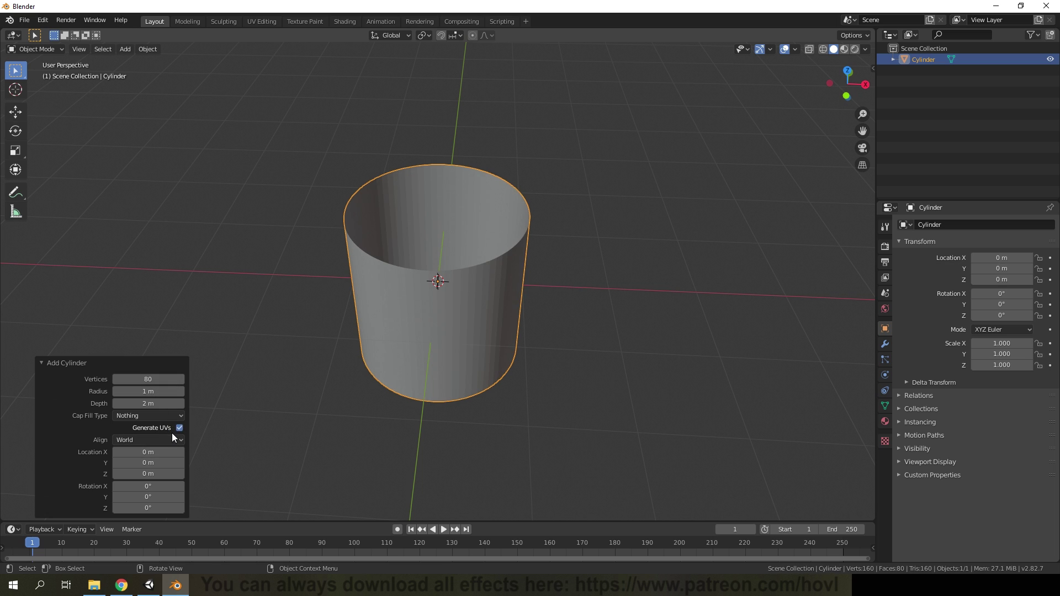
middle_click_drag(461, 343, 450, 309)
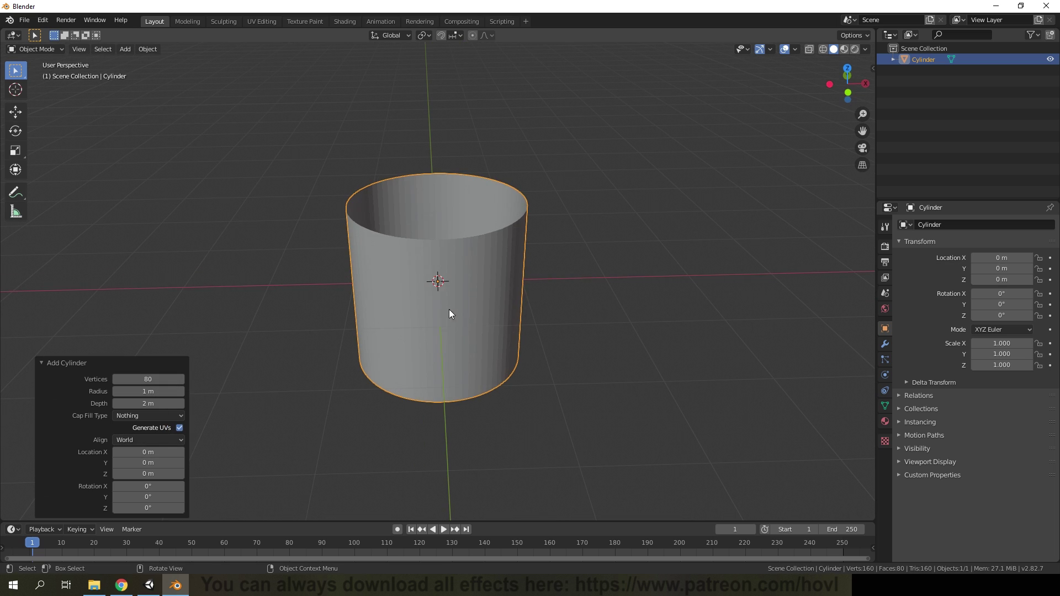
left_click(148, 49)
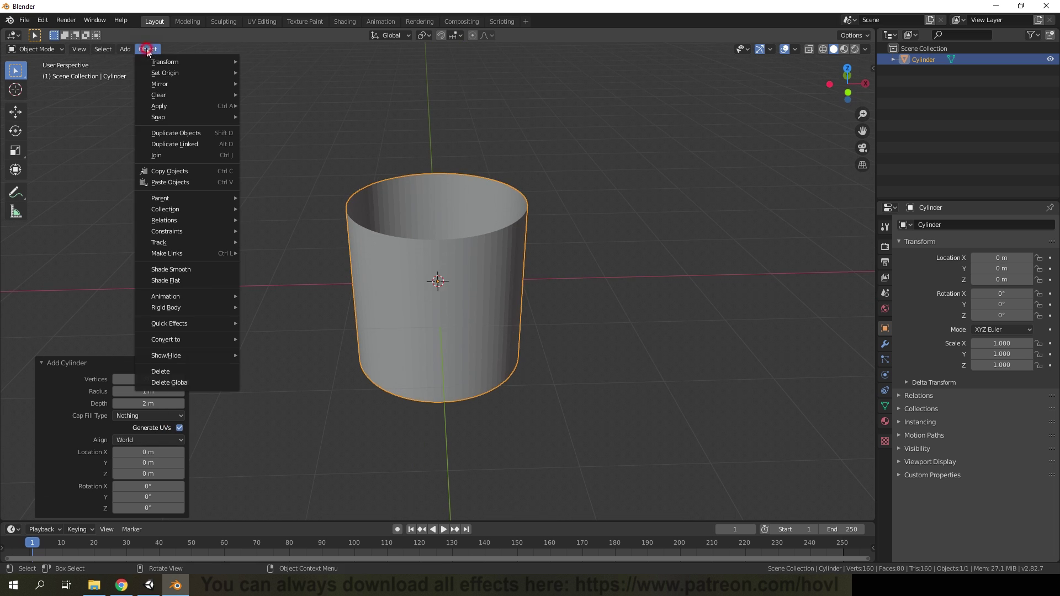
Step: Shade the cylinder smooth and switch to Edit Mode
left_click(189, 271)
middle_click_drag(477, 297, 478, 278)
key("Tab")
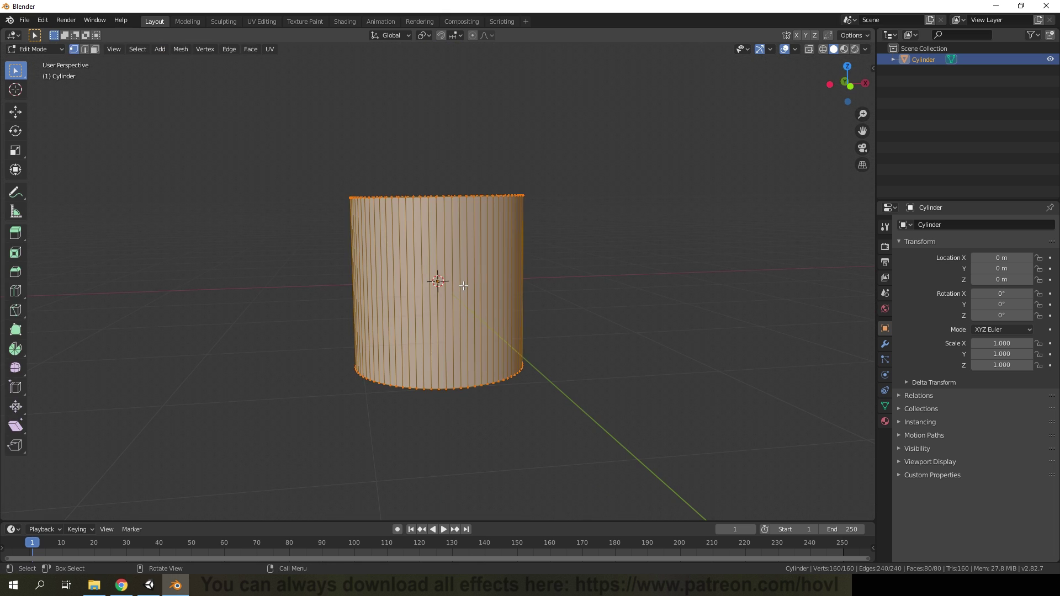
Step: Scale the cylinder along Z to 0.488 of its height, forming a thin ring band
key("s")
key("z")
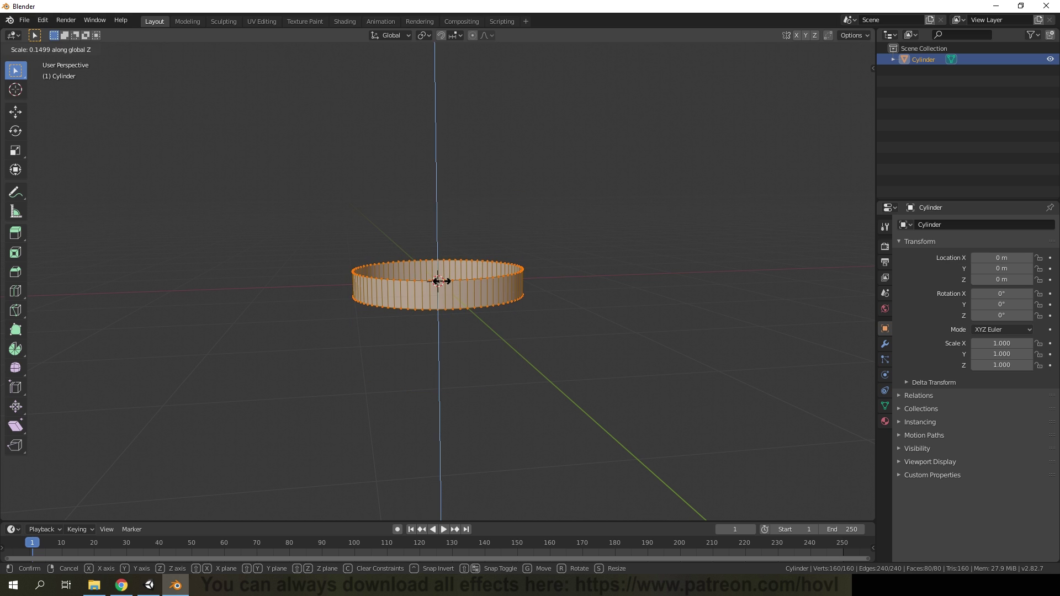
left_click(440, 281)
key("s")
key("z")
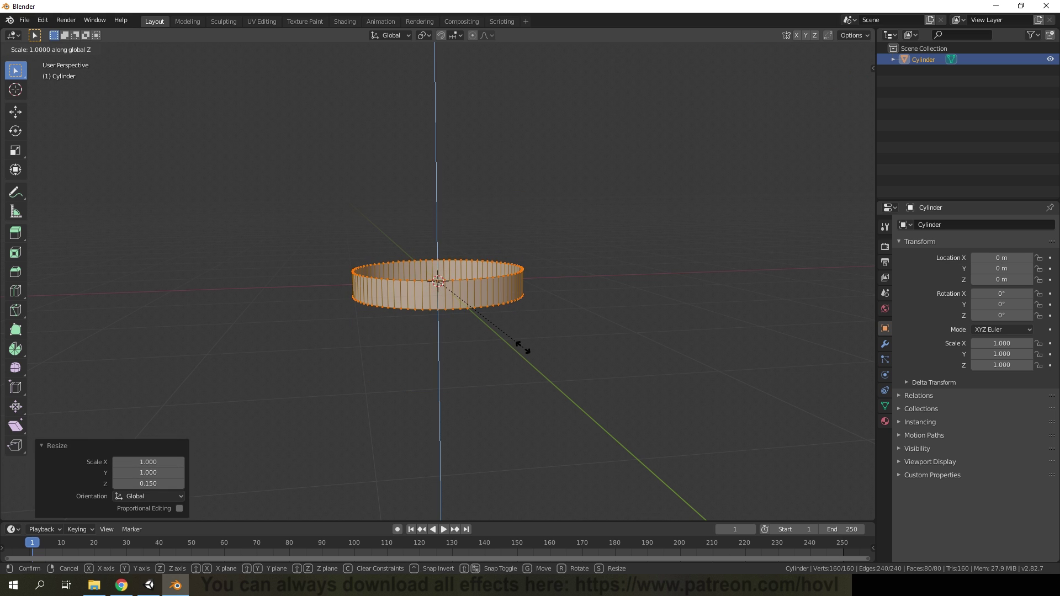
left_click(479, 315)
middle_click_drag(463, 330, 453, 317)
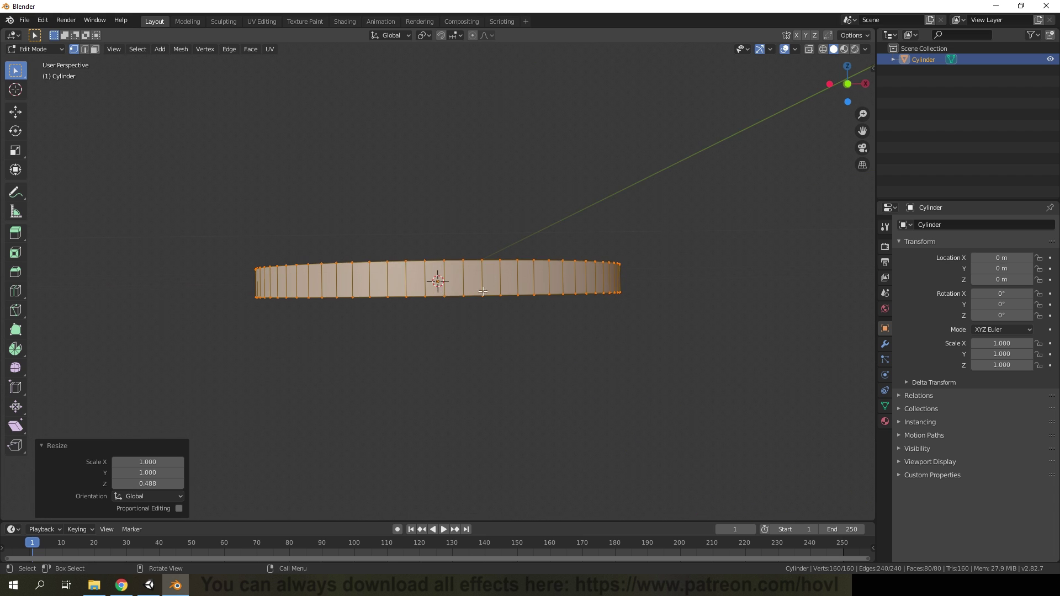
Step: Loop cut the ring's middle, scale that loop outward to 1.057, then select all in top view
key("ctrl+r")
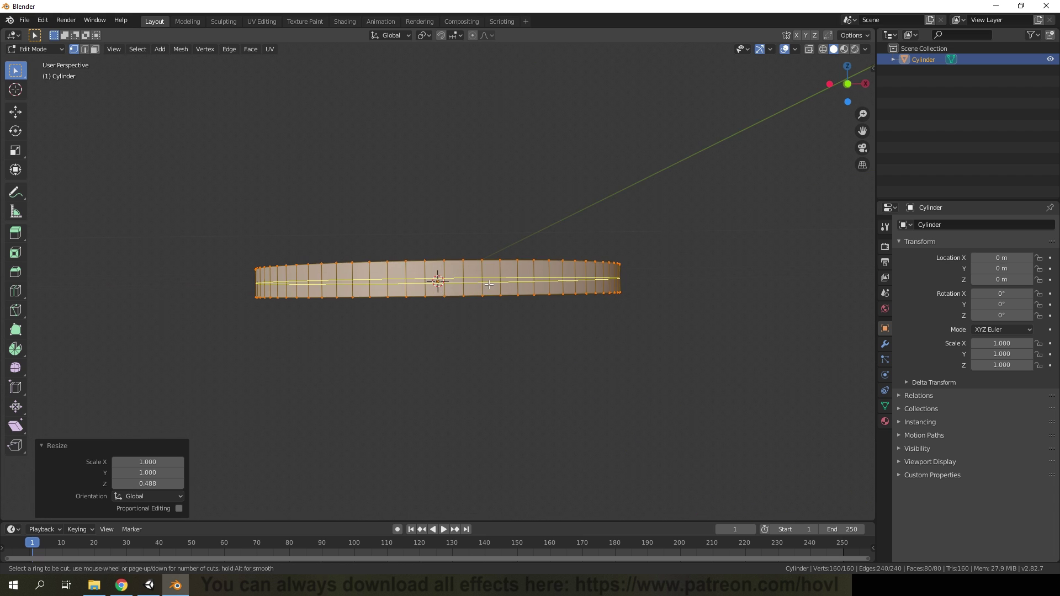
left_click(486, 285)
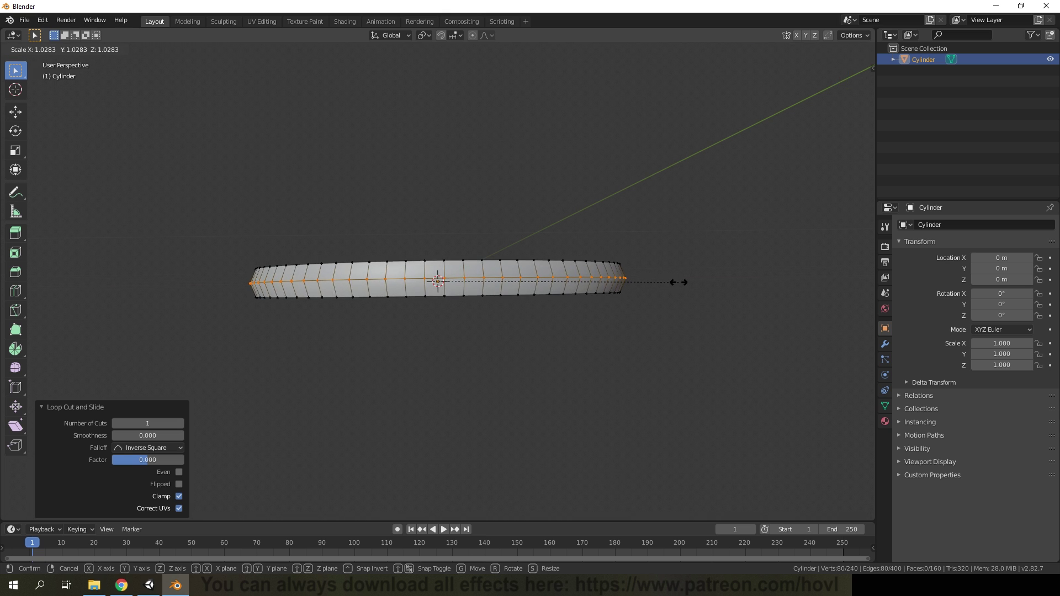
left_click(685, 282)
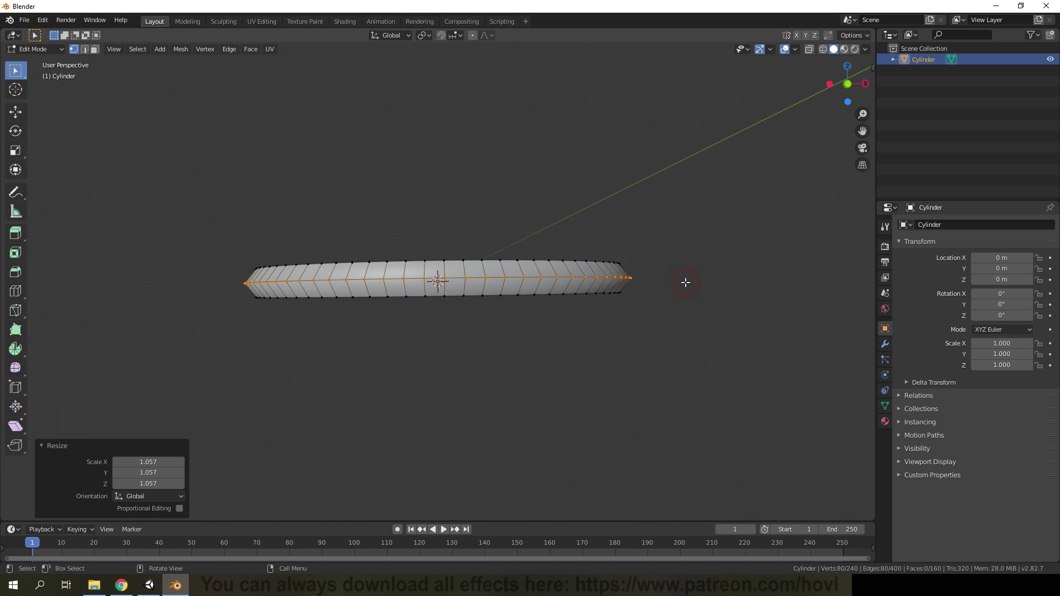
key("KP_7")
key("a")
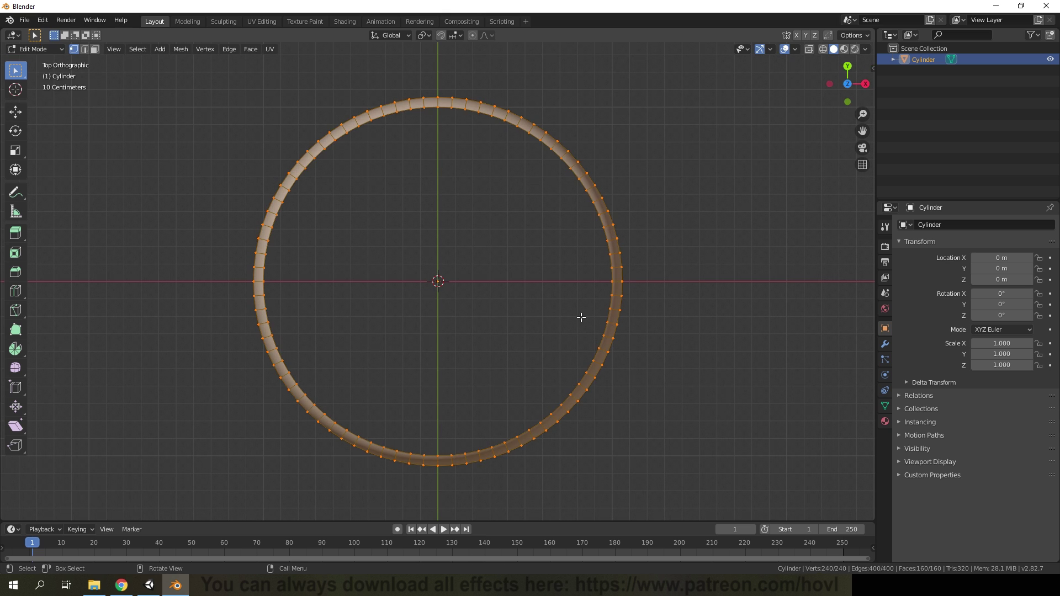
Step: With X-ray off, box-select the ring's right-side vertices and delete them, leaving a left arc
left_click(807, 50)
left_click(497, 263)
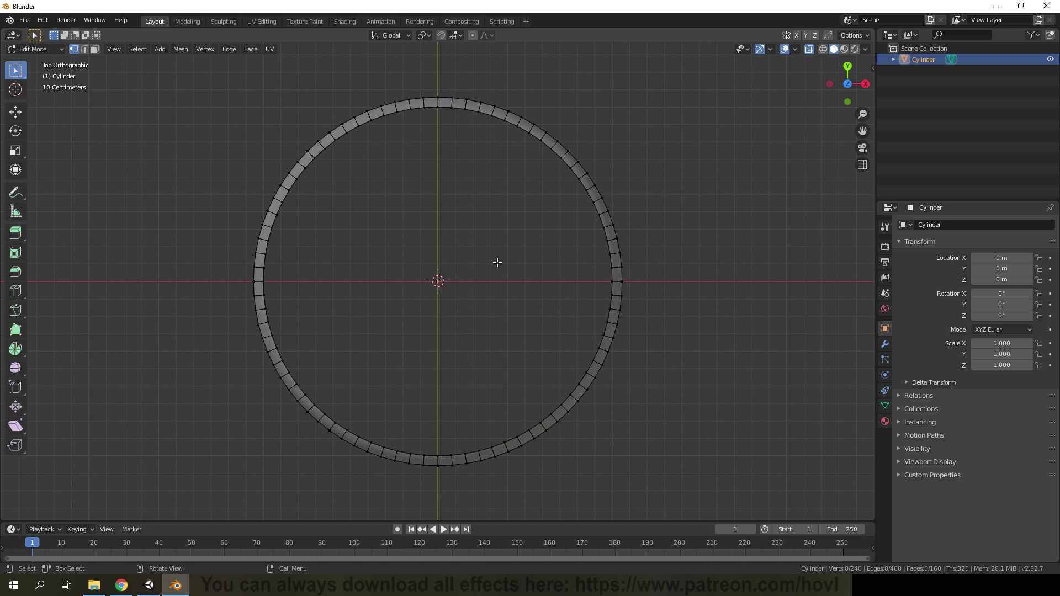
key("b")
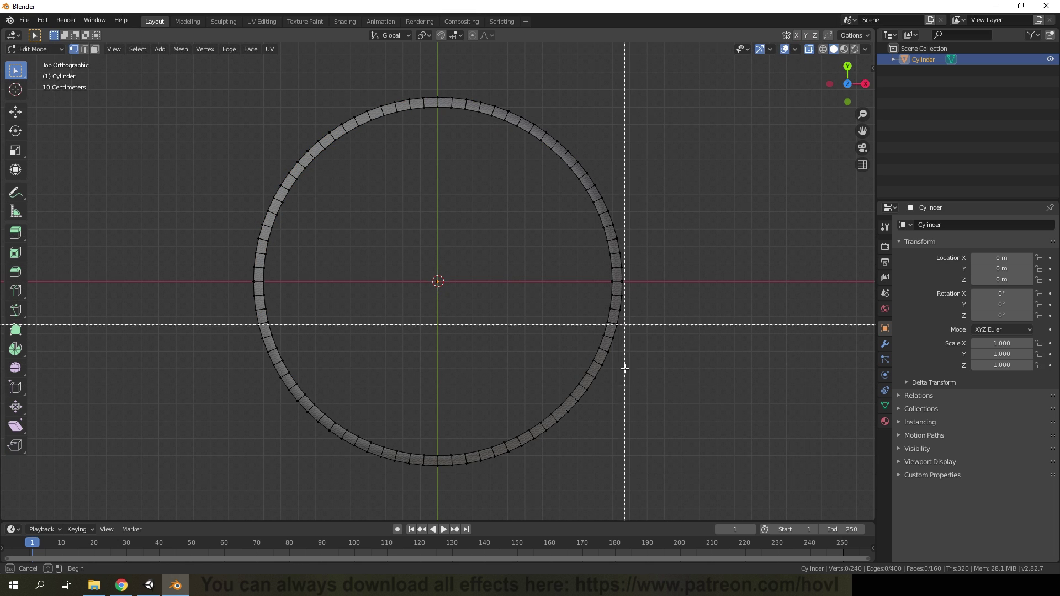
left_click_drag(672, 508, 338, 55)
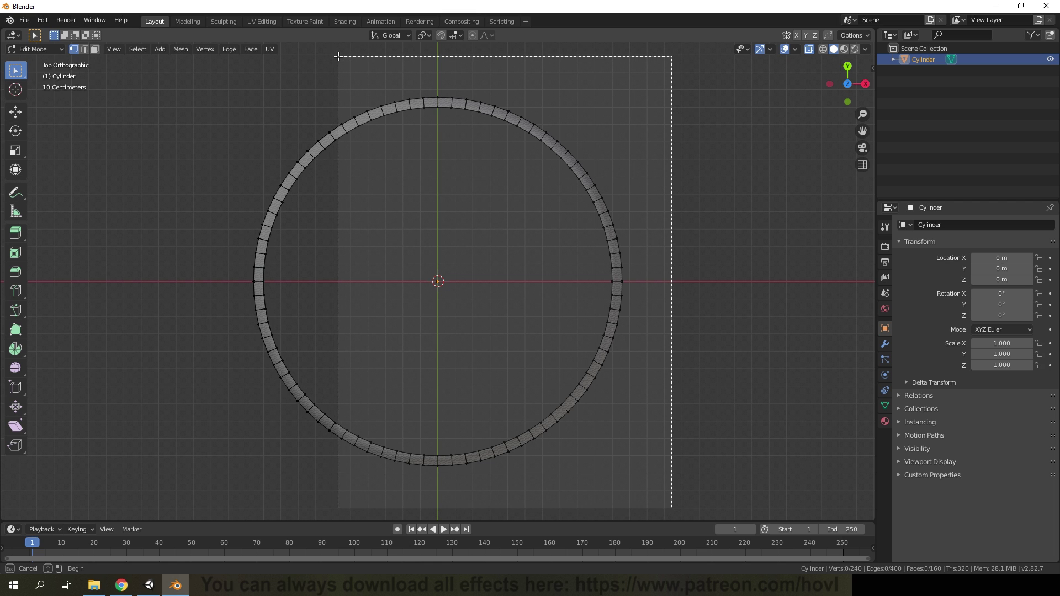
left_click_drag(337, 56, 325, 55)
key("x")
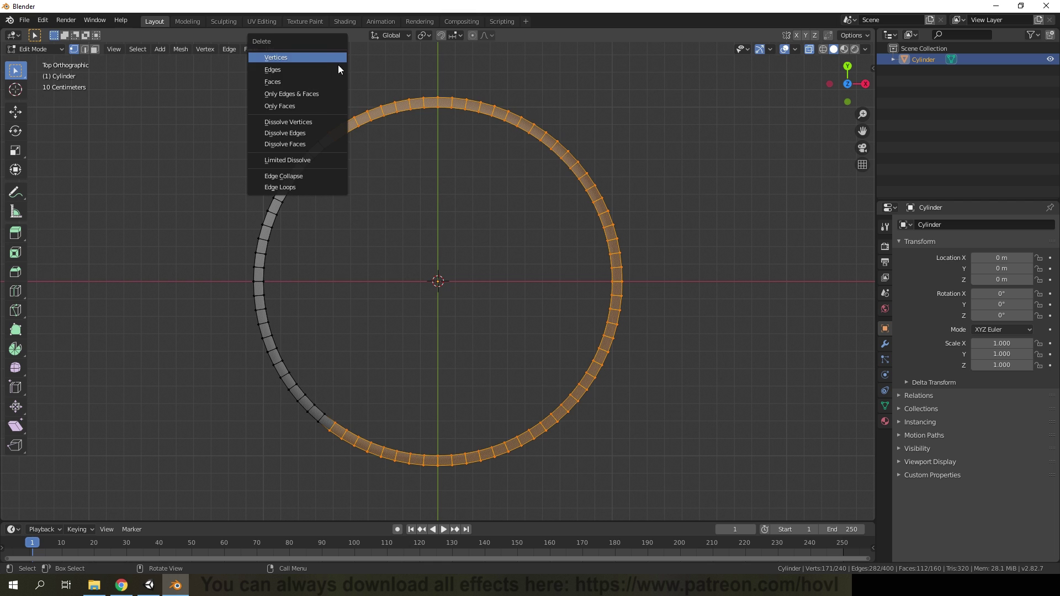
key("Escape")
key("x")
left_click(258, 65)
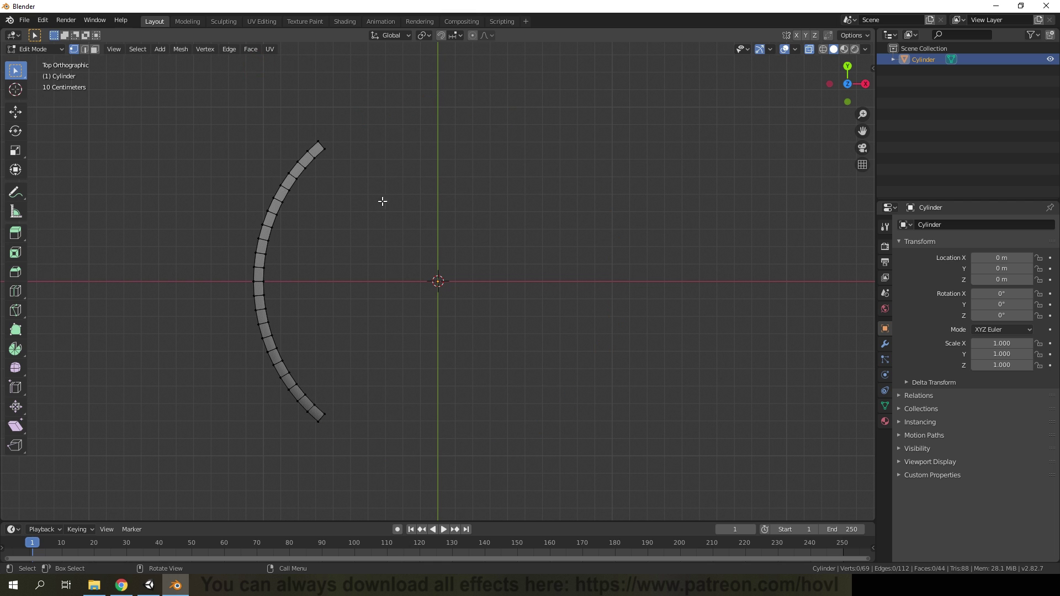
mouse_move(383, 202)
middle_mouse_down()
mouse_move(360, 246)
mouse_move(305, 251)
middle_mouse_up()
Step: Select the whole arc, scale it along Z to 0.769, and return to Object Mode
middle_click_drag(339, 139, 278, 389)
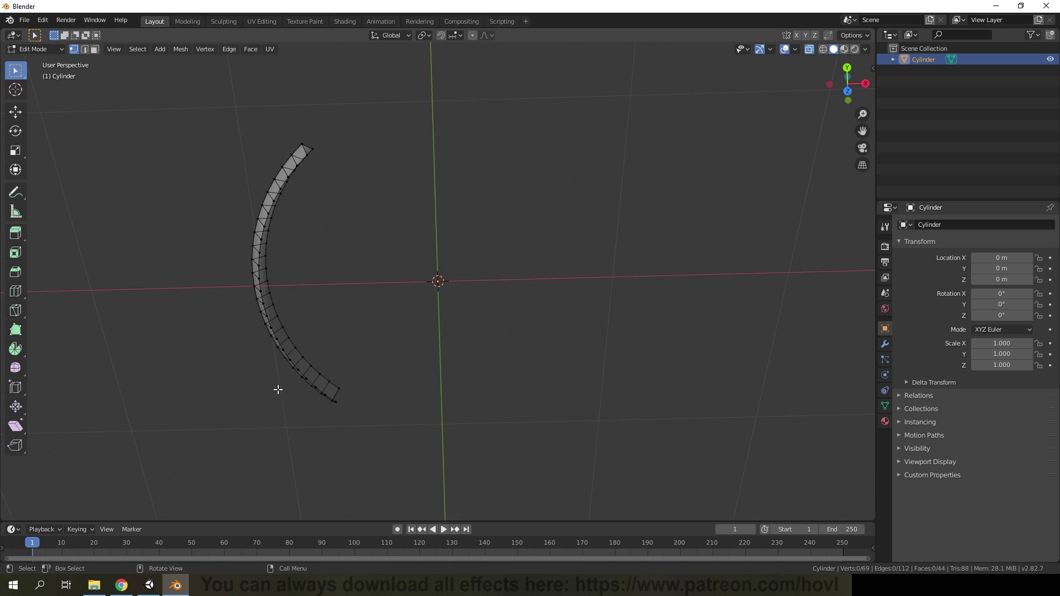
mouse_move(315, 316)
middle_mouse_down()
mouse_move(527, 262)
mouse_move(325, 284)
middle_mouse_up()
key("a")
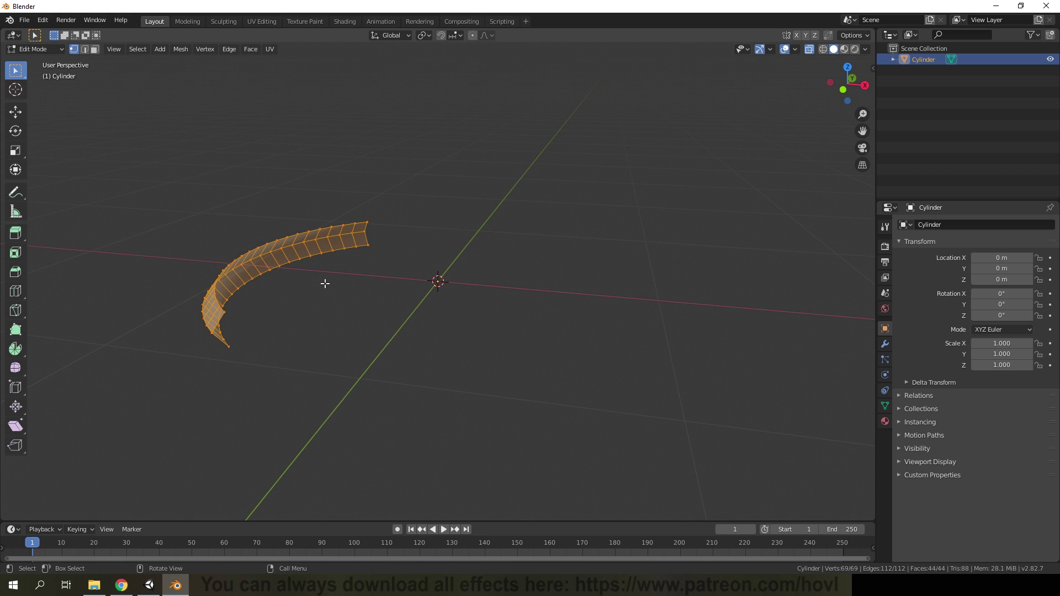
key("s")
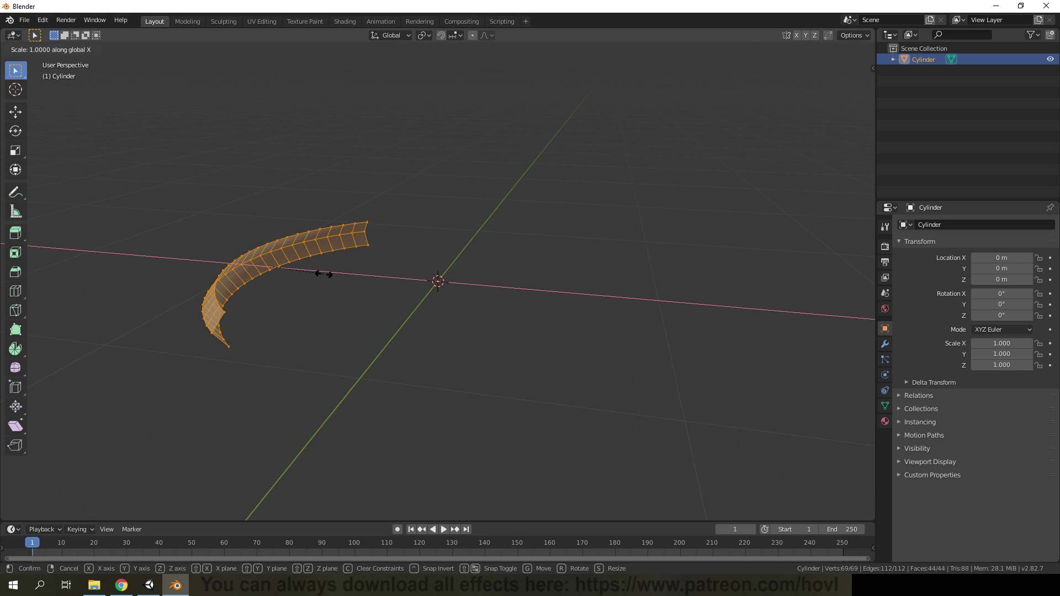
key("z")
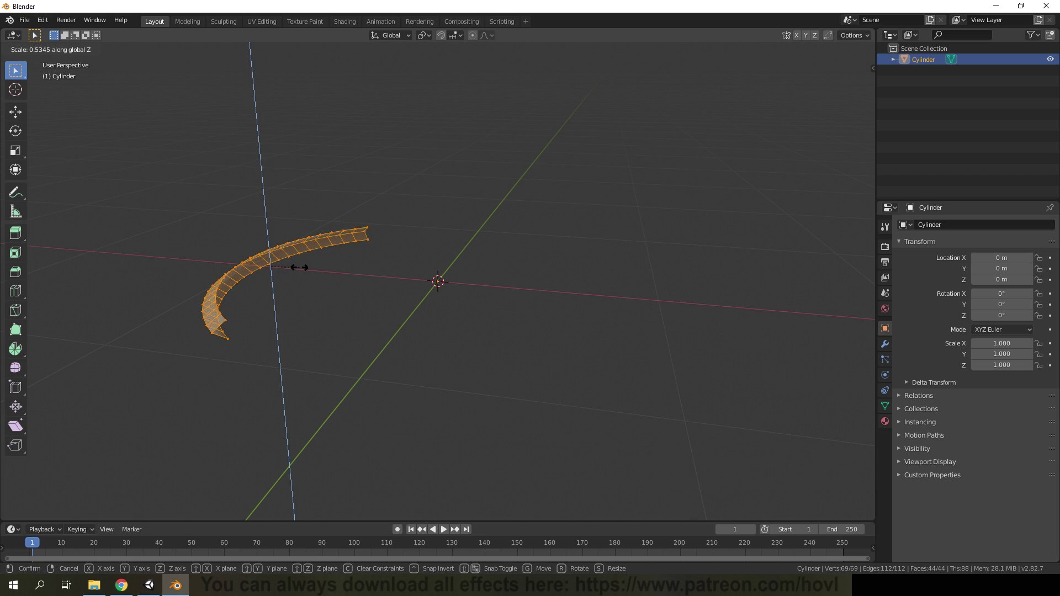
left_click(307, 272)
mouse_move(310, 274)
middle_mouse_down()
mouse_move(374, 257)
mouse_move(366, 279)
middle_mouse_up()
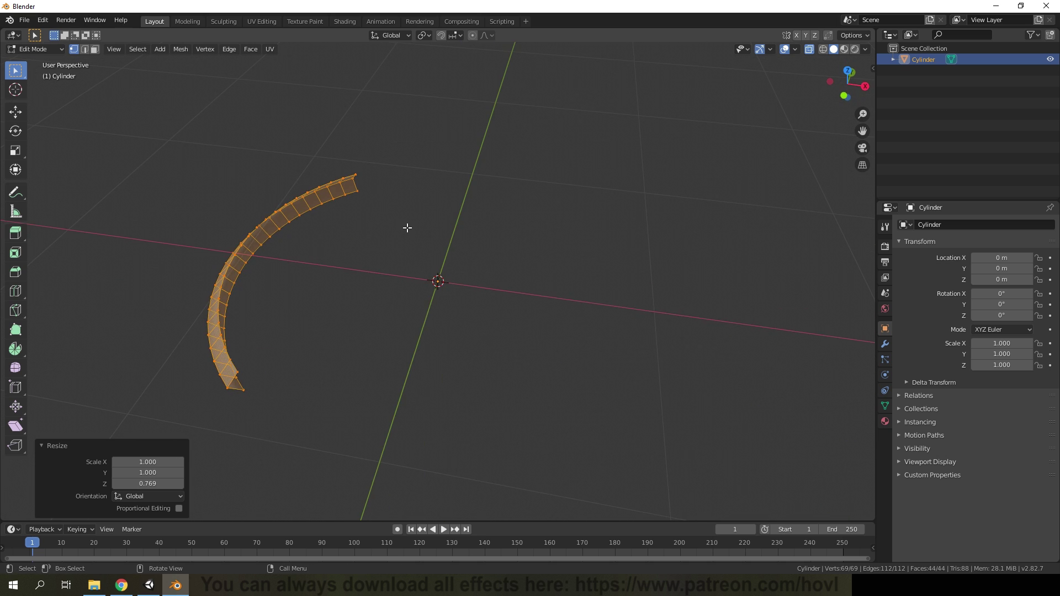
key("Tab")
middle_click_drag(443, 251, 386, 313)
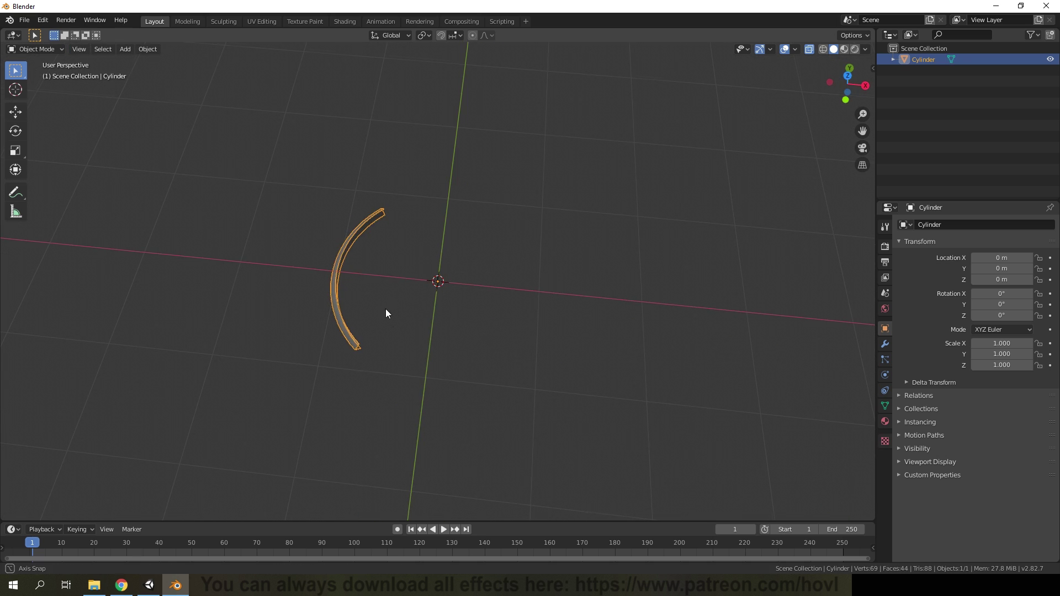
Step: Apply rotation and scale to the arc's mesh
left_click(812, 48)
key("ctrl+a")
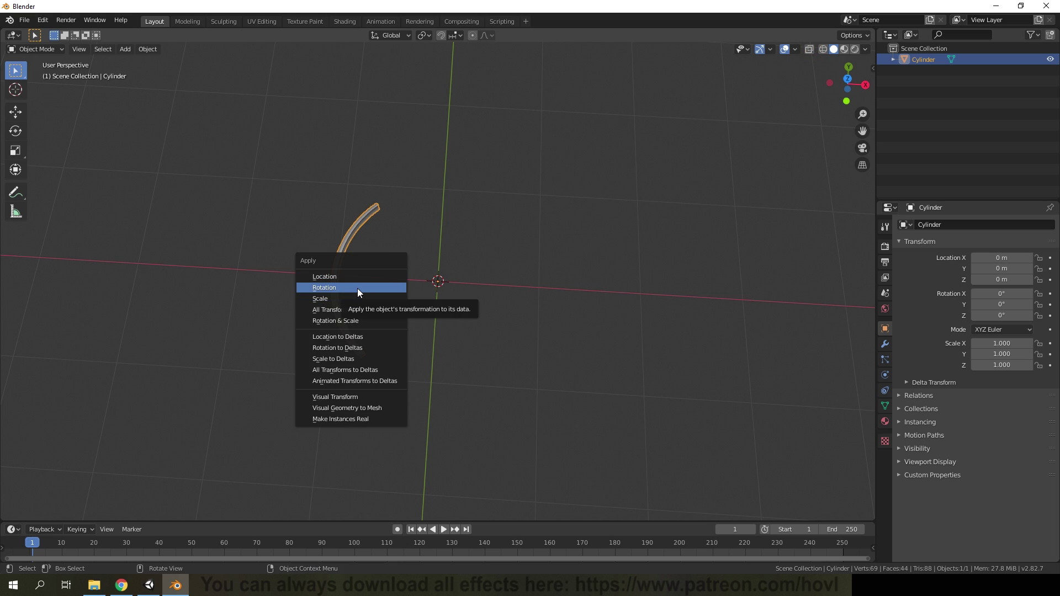
left_click(350, 324)
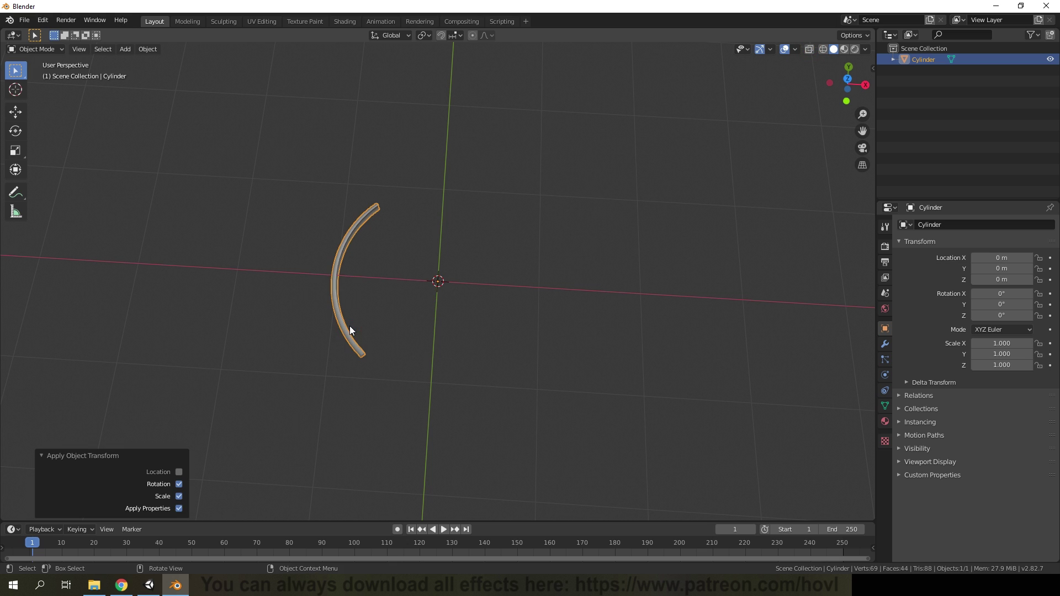
middle_click_drag(363, 318, 415, 276)
Step: Rotate the arc 90° around the X axis so it stands upright
left_click(871, 67)
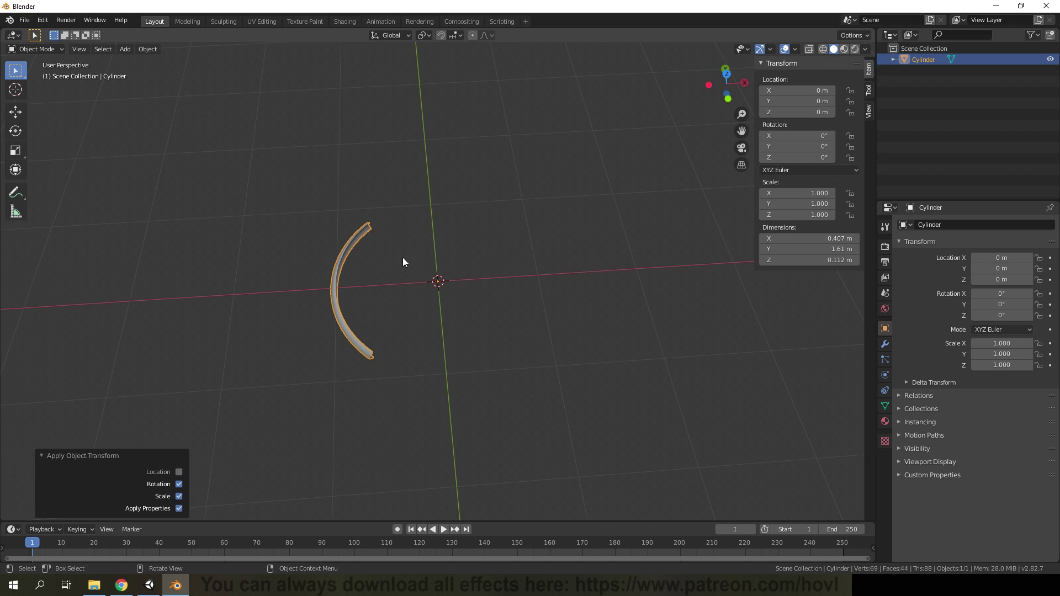
type("rx")
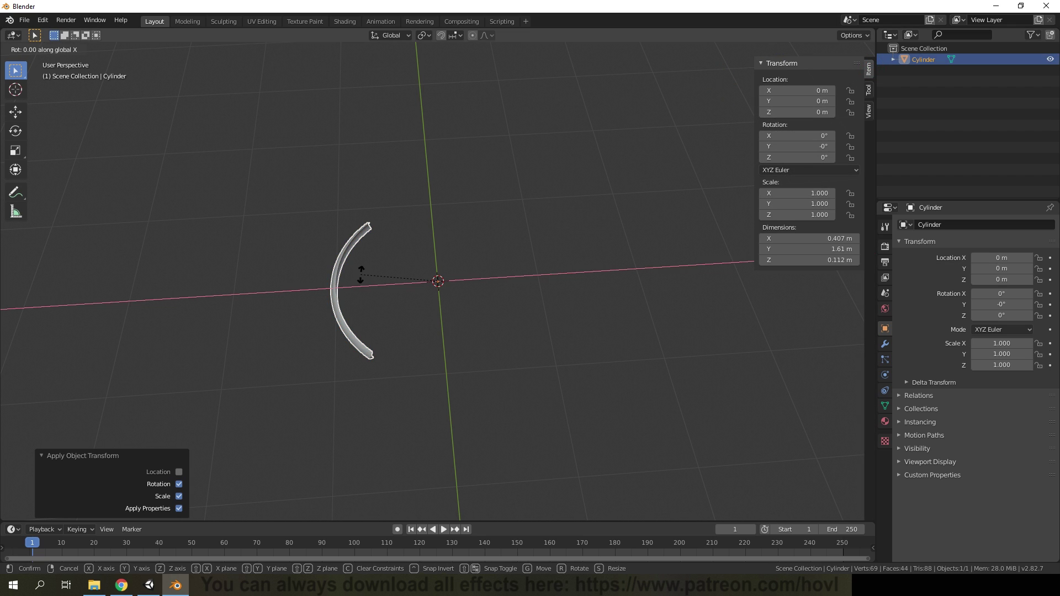
type("90")
key("Return")
middle_click_drag(369, 277, 373, 224)
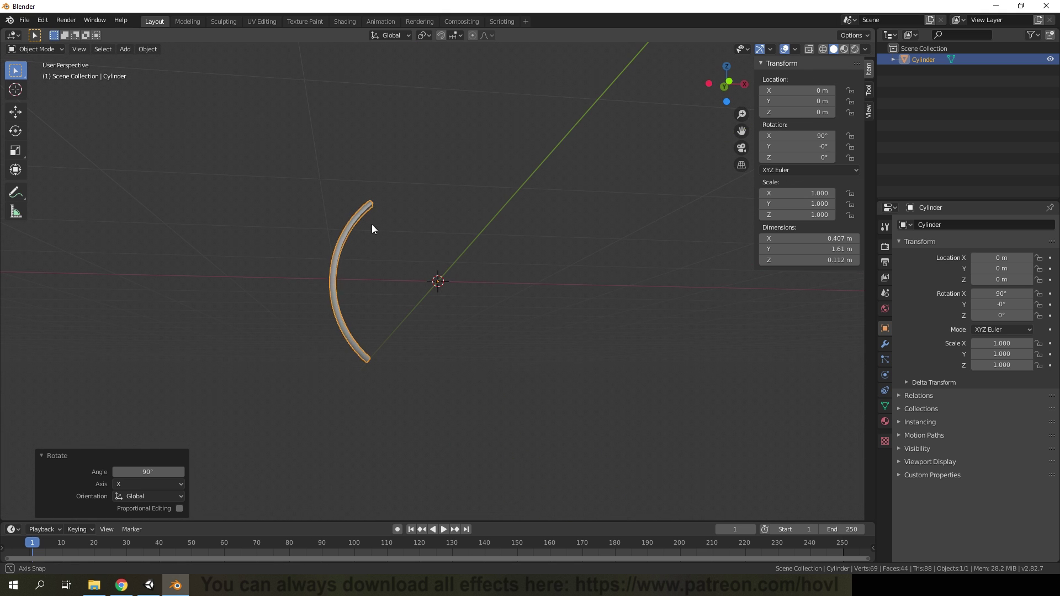
scroll(372, 226, "up", 3)
left_click(24, 20)
Step: Export the arc as FBX with Apply Scalings set to FBX All, then deselect everything in Unity
left_click(50, 180)
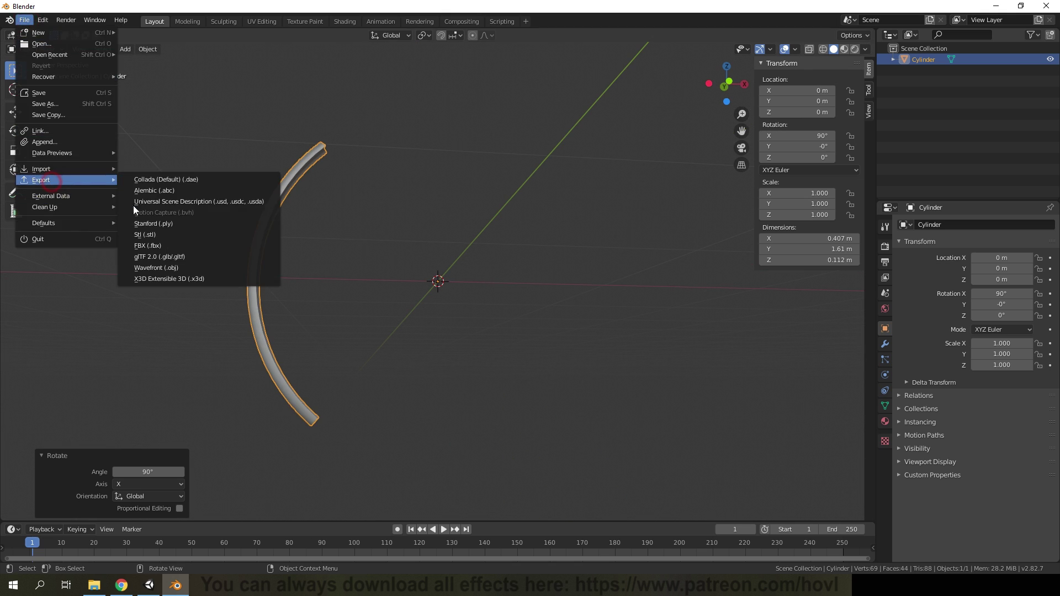
left_click(145, 245)
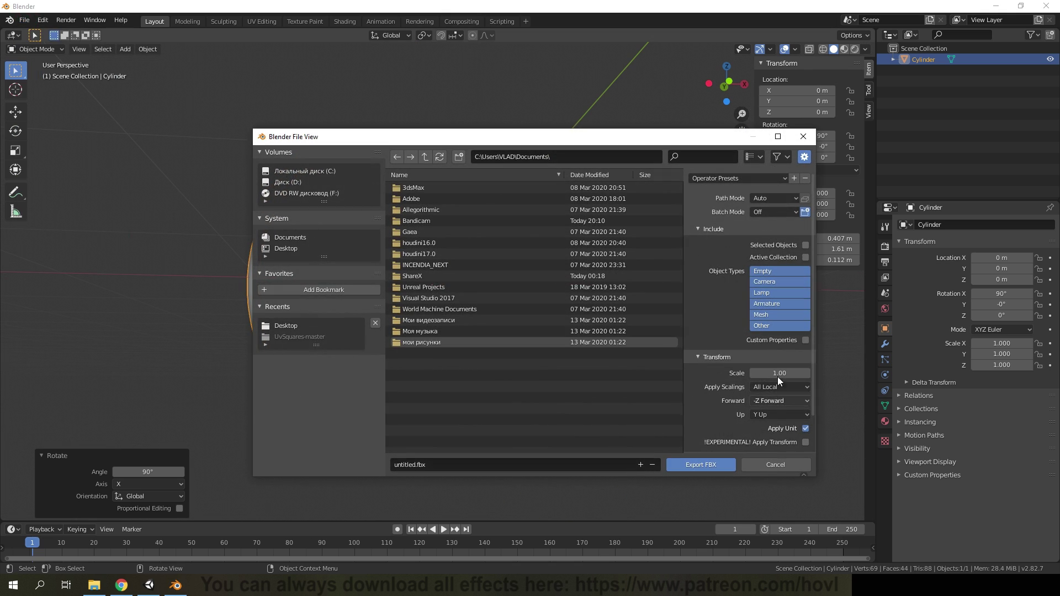
left_click(752, 387)
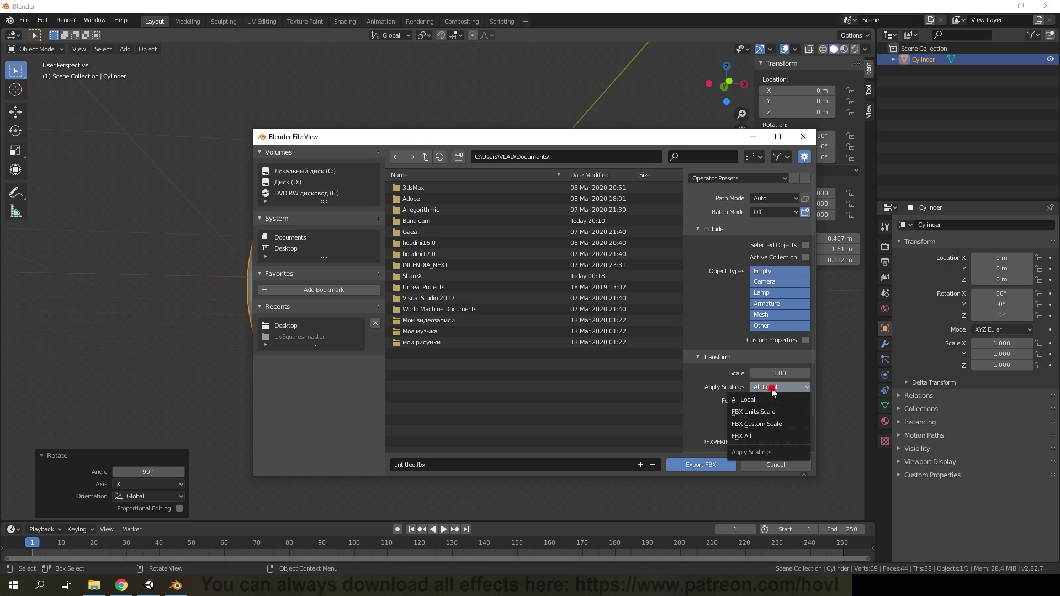
left_click(739, 434)
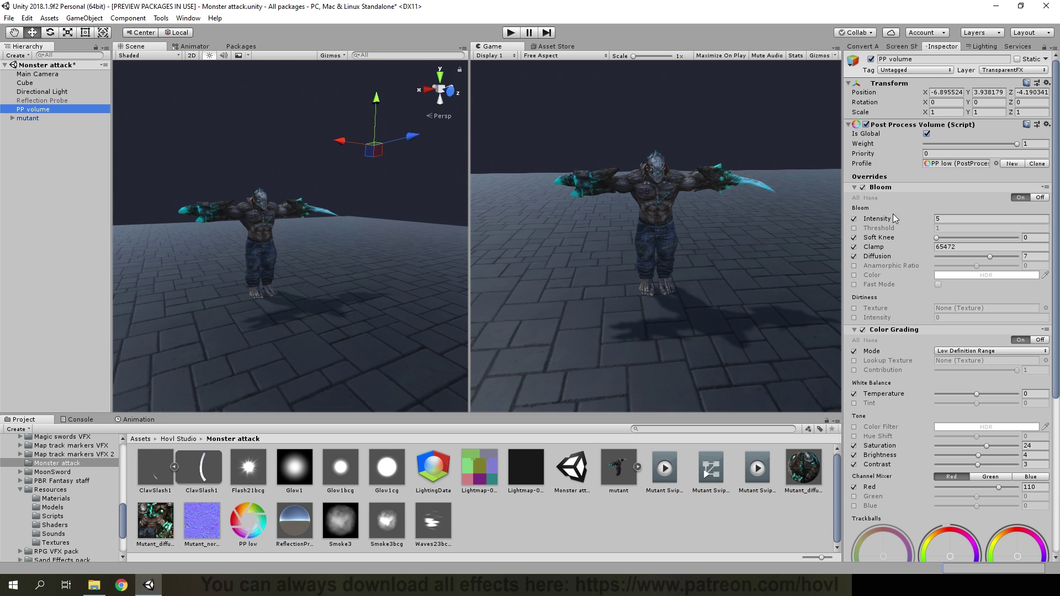
scroll(912, 296, "down", 3)
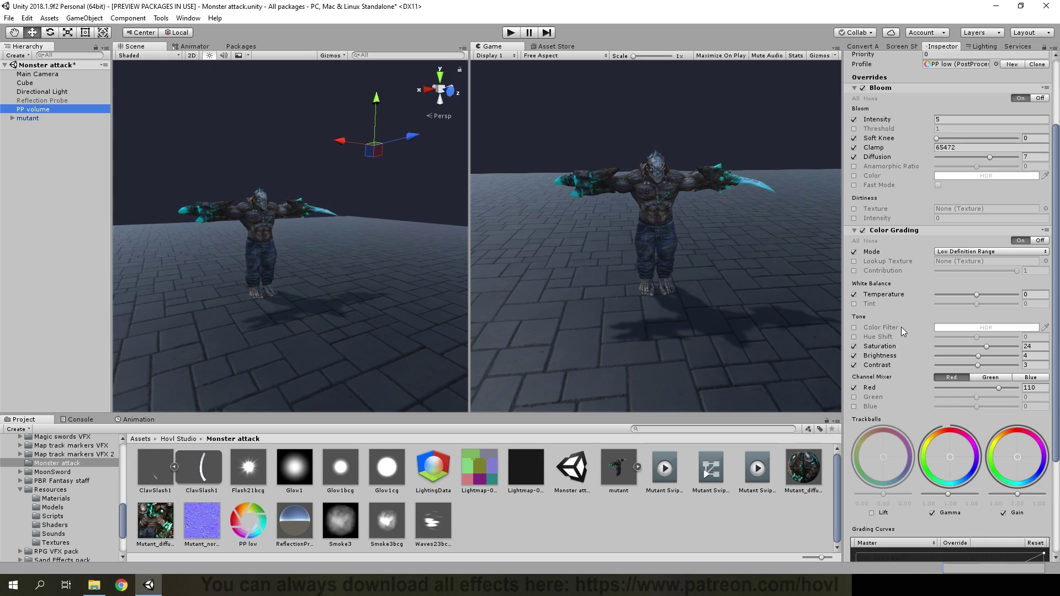
left_click(39, 182)
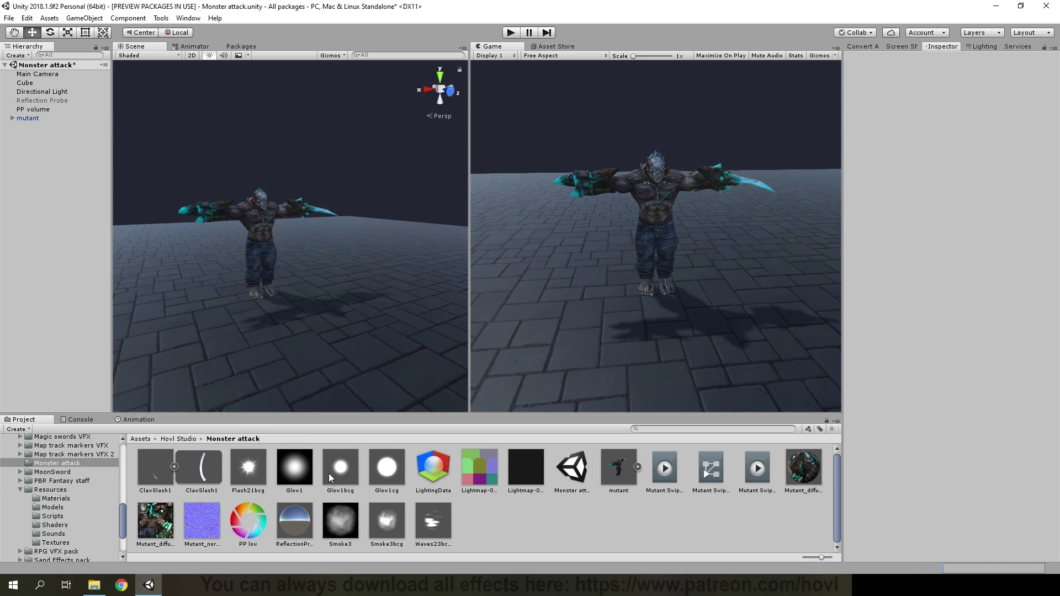
Step: Preview the Smoke3 and Glow1 textures full-size, then check Smoke3's import settings
double_click(333, 523)
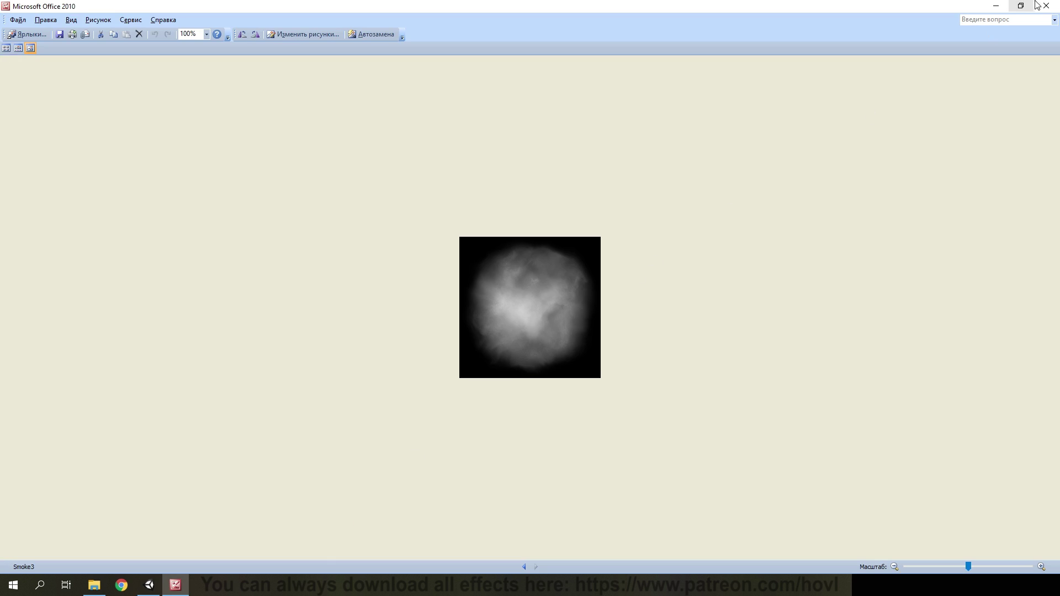
left_click(1037, 5)
double_click(303, 471)
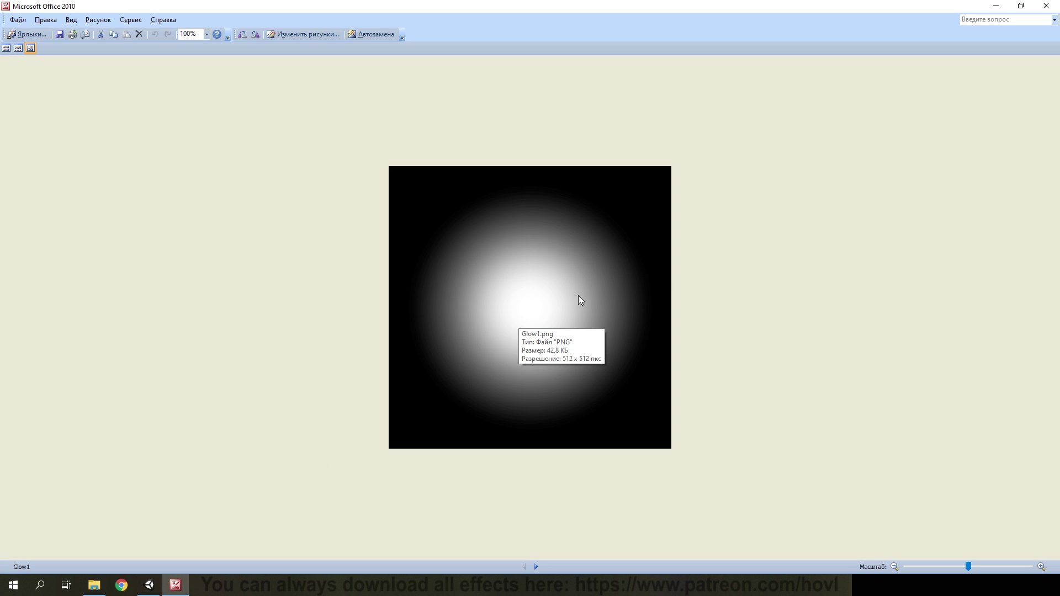
left_click(1047, 5)
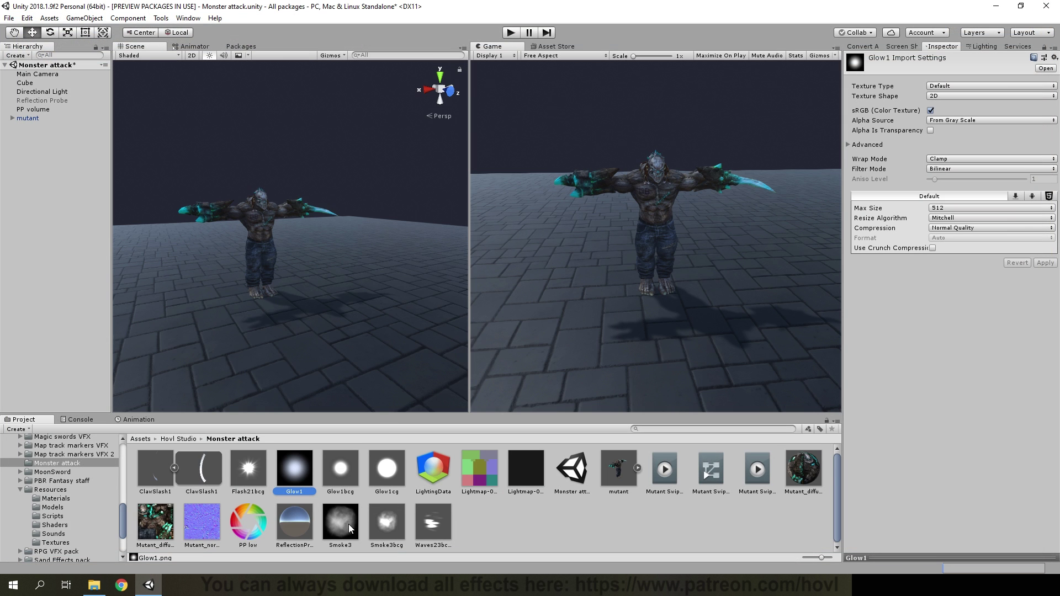
left_click(349, 525)
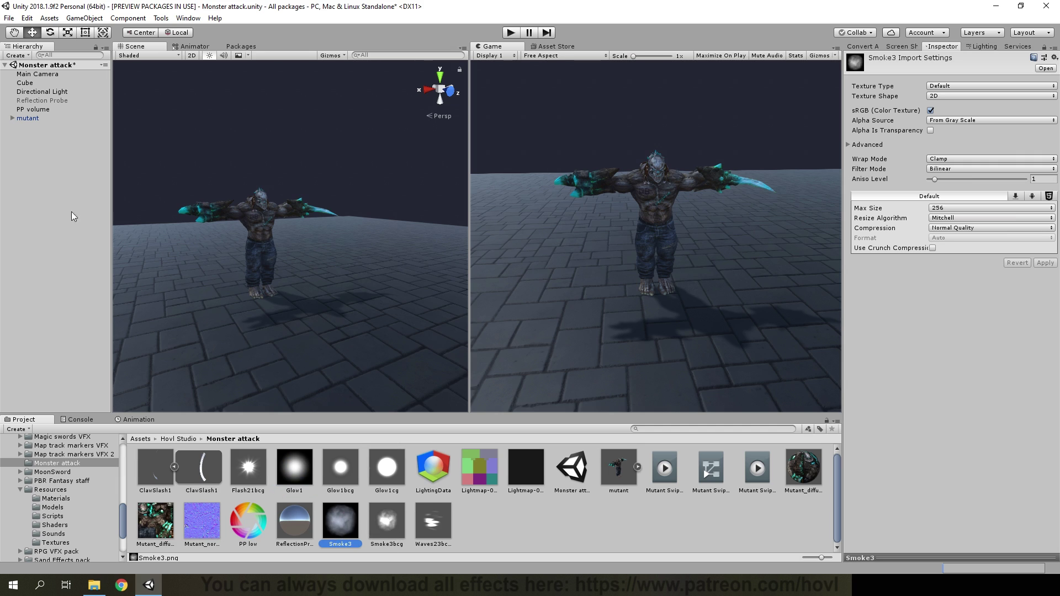
left_click(38, 167)
Step: Create a Particle System, reset its Transform, and set Position Y to 1.2
right_click(43, 160)
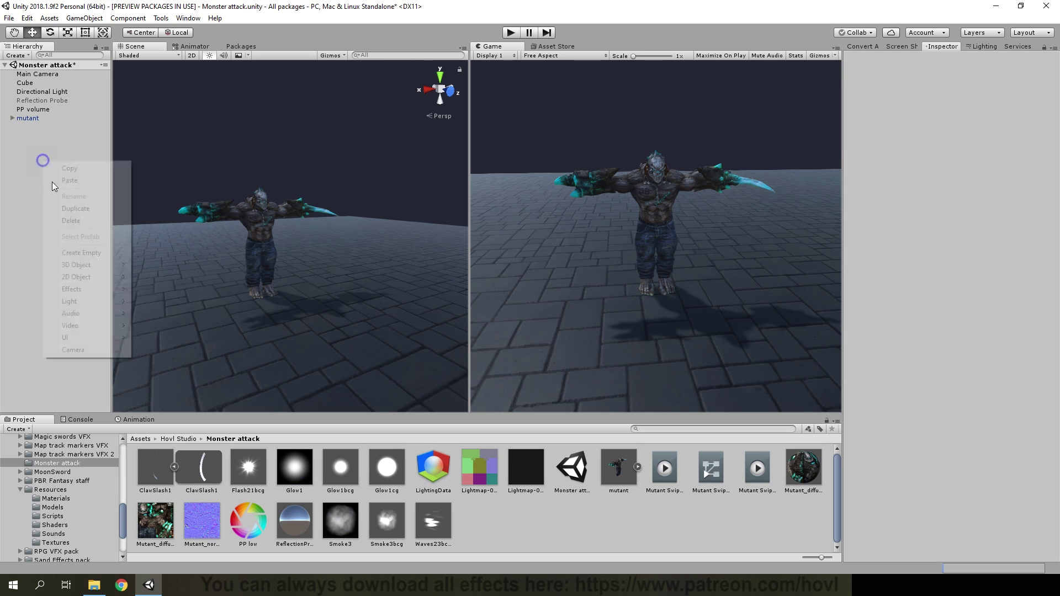
mouse_move(74, 288)
left_click(190, 290)
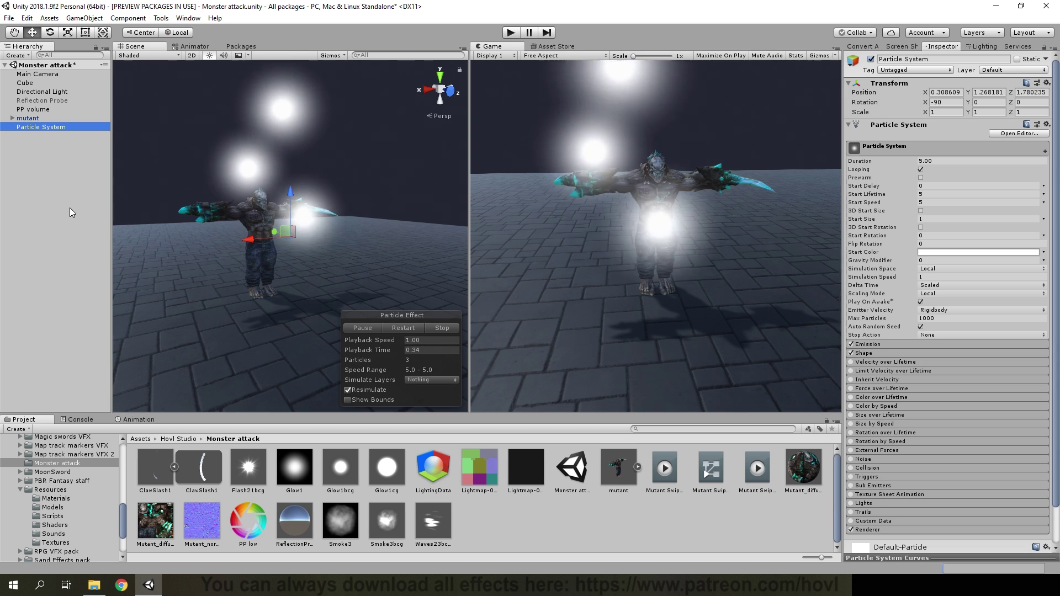
right_click(906, 84)
left_click(932, 92)
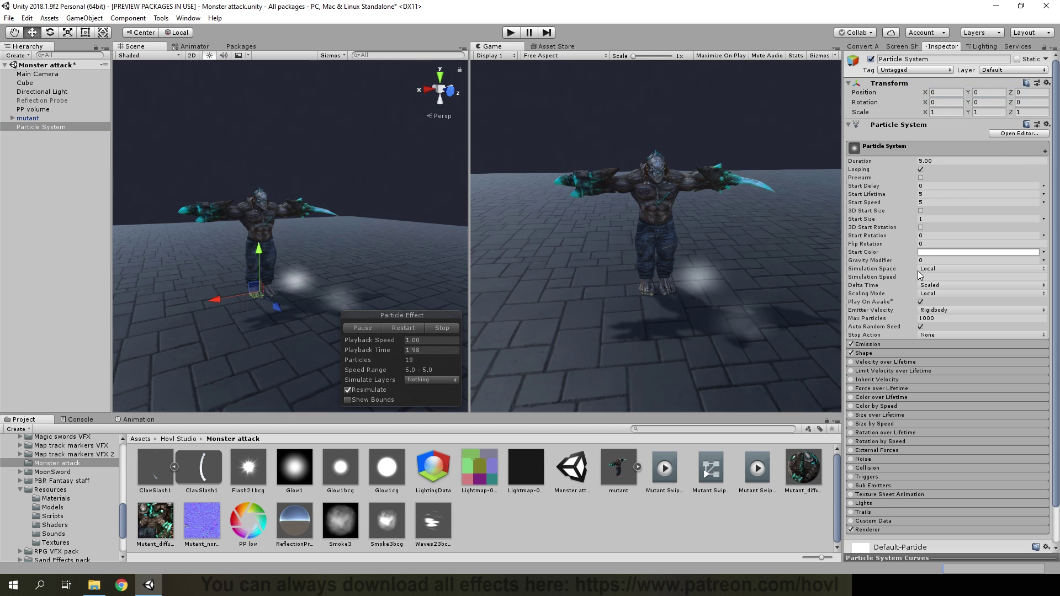
left_click(989, 92)
type("1.2")
key("Return")
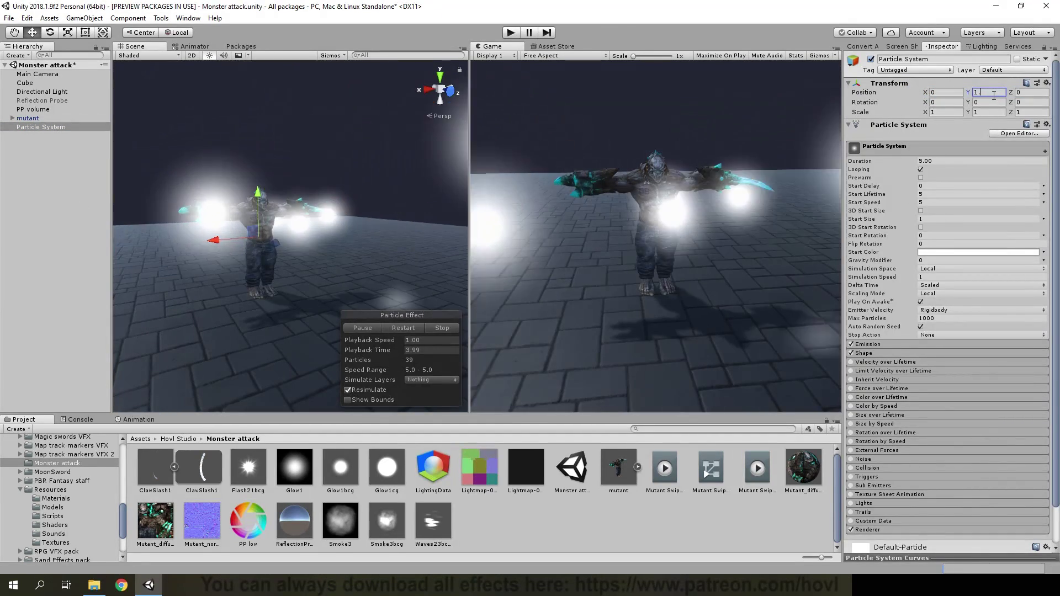
mouse_move(332, 221)
left_mouse_down("alt")
mouse_move(386, 209)
mouse_move(340, 198)
left_mouse_up("alt")
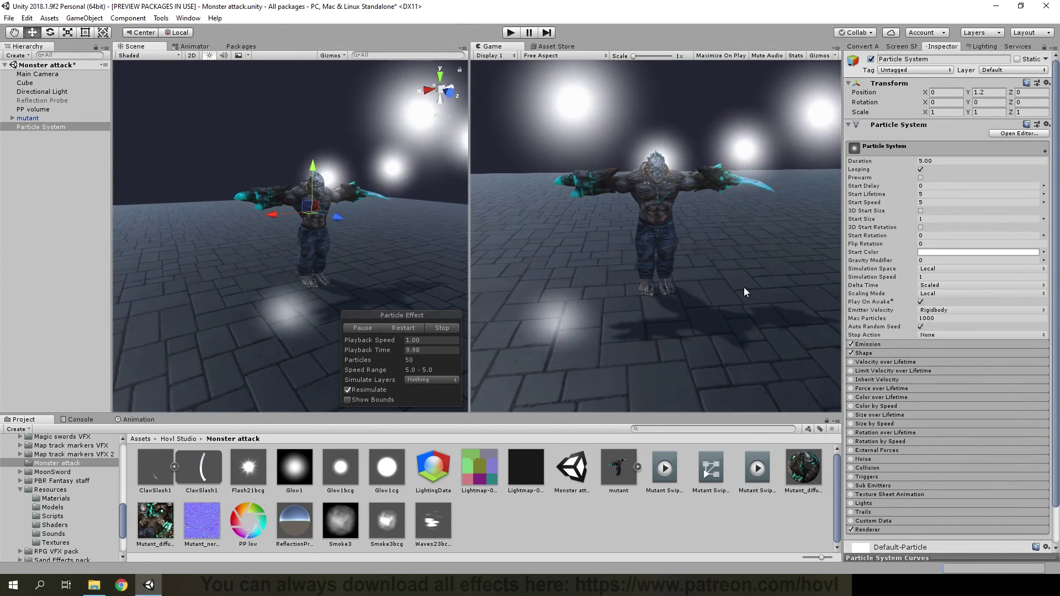
left_click(895, 344)
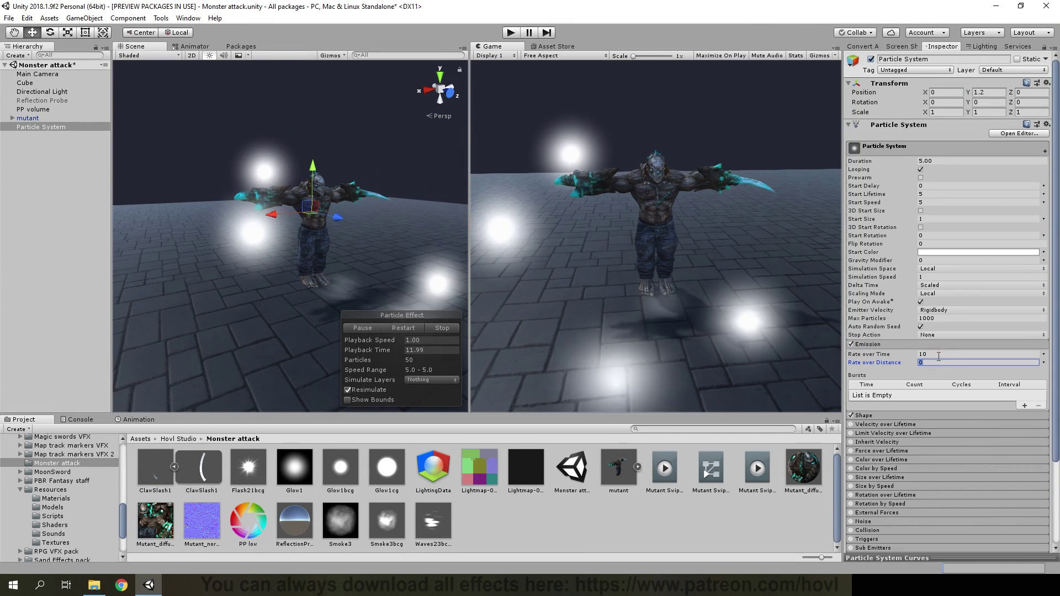
Step: Set Rate over Time to 0, add a one-particle burst, and turn off the Shape module
left_click(938, 354)
type("0")
left_click(1024, 406)
left_click(903, 395)
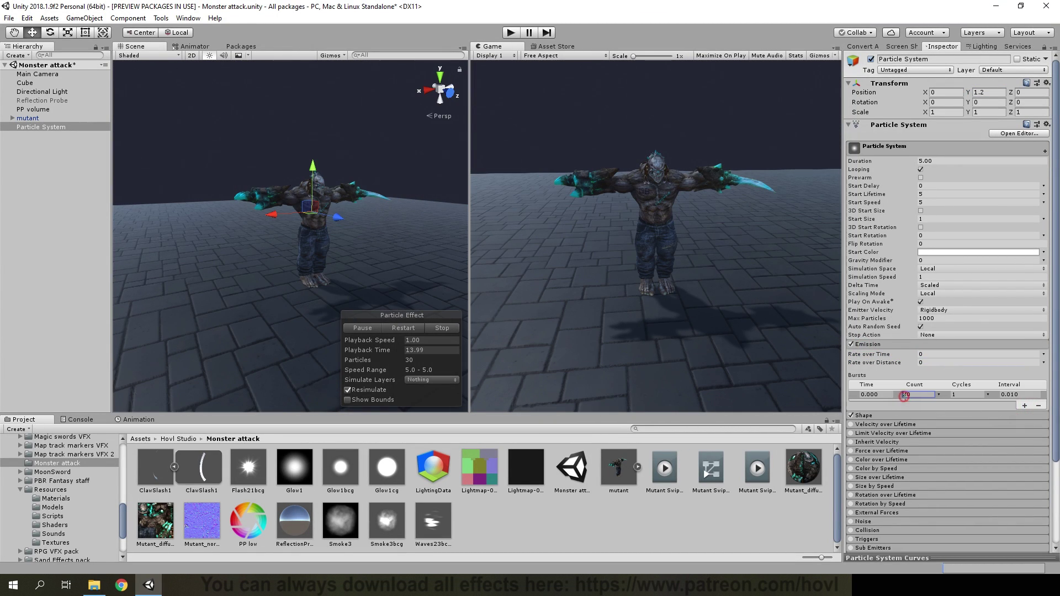
left_click(864, 416)
left_click(851, 415)
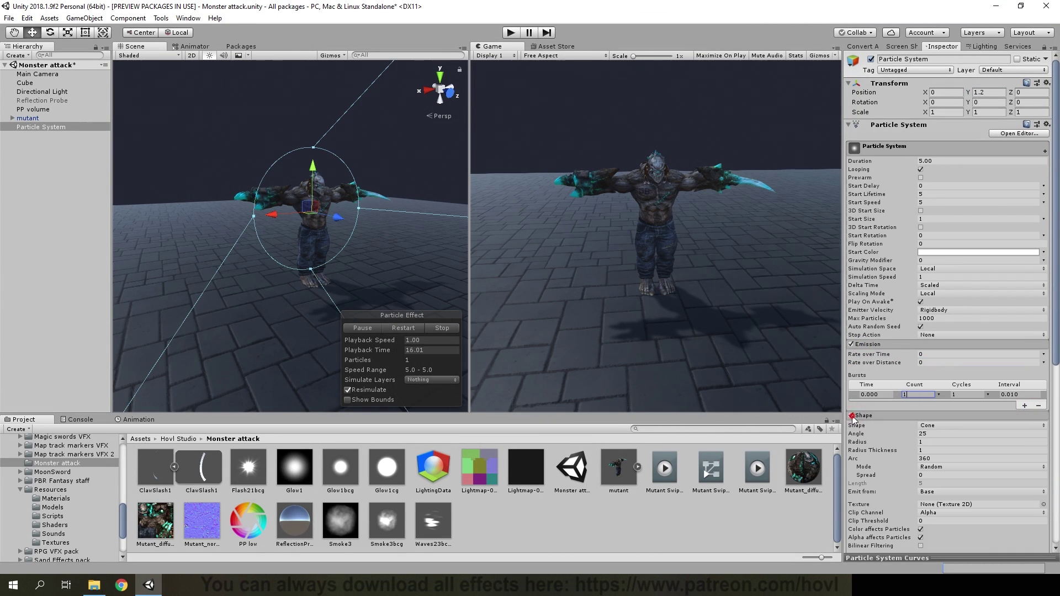
left_click(879, 415)
Step: Set Start Speed to 0 and expand the Renderer settings
left_click(936, 203)
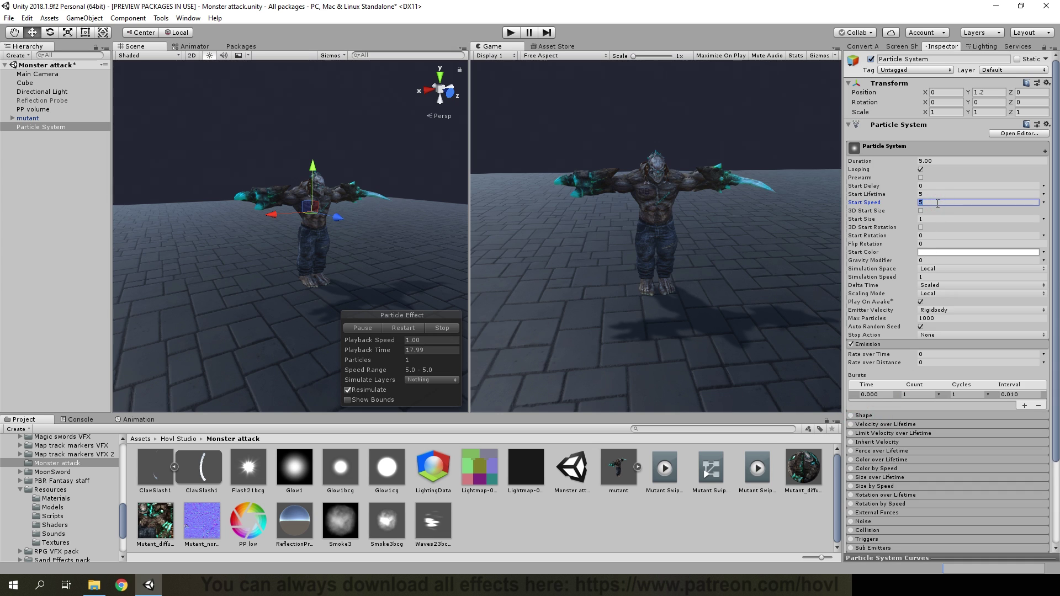
type("0")
left_click_drag(340, 243, 386, 243, "alt")
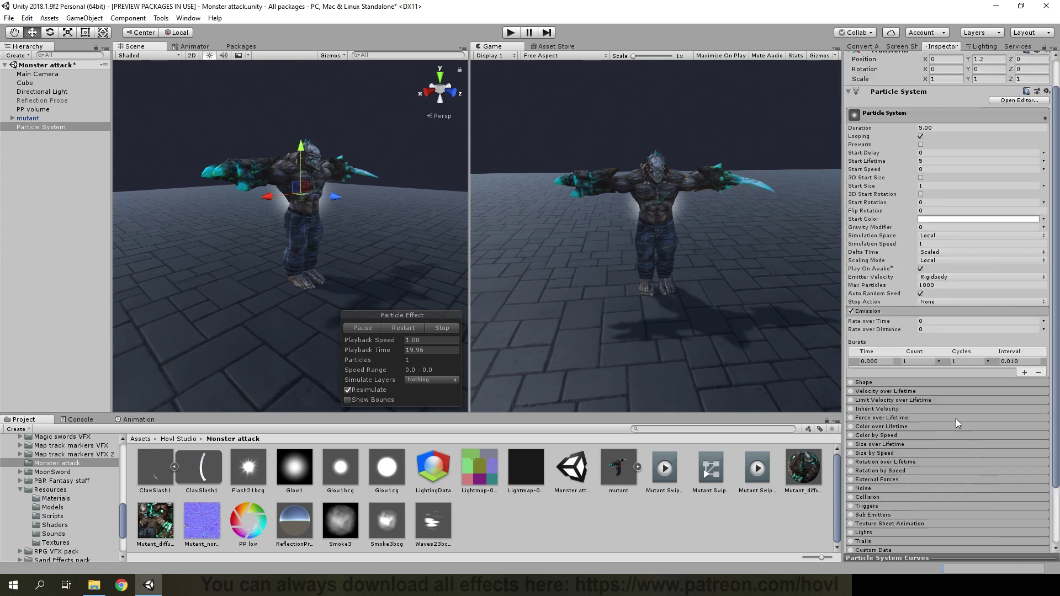
scroll(939, 387, "down", 3)
left_click(872, 491)
scroll(932, 451, "down", 5)
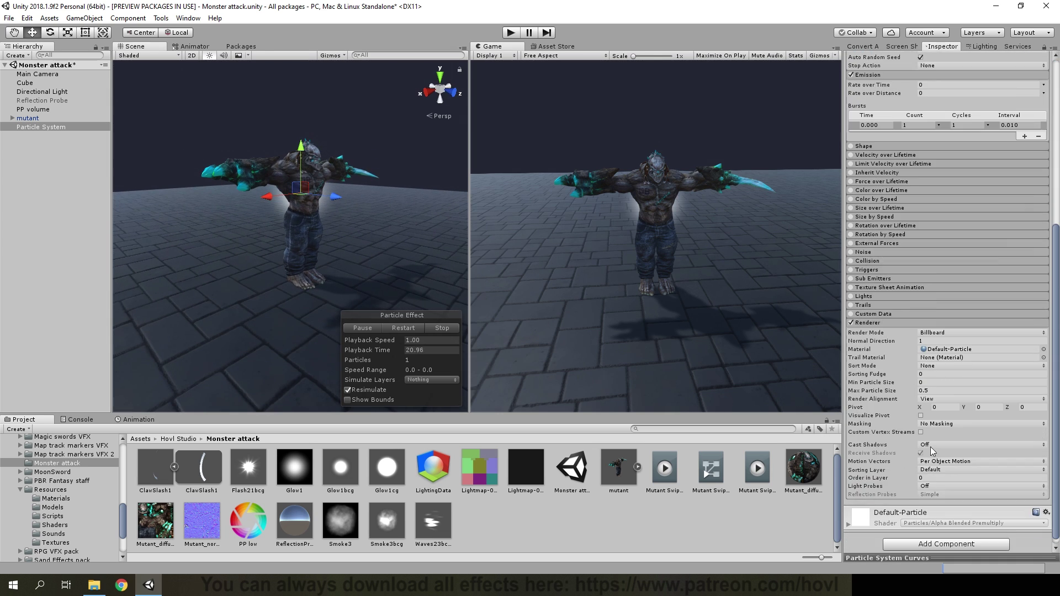
Step: Render the particles as the ClawSlash1 mesh with Local render alignment
left_click(956, 332)
left_click(938, 380)
mouse_move(200, 469)
left_mouse_down()
mouse_move(856, 374)
mouse_move(939, 340)
left_mouse_up()
left_click_drag(361, 249, 298, 258, "alt")
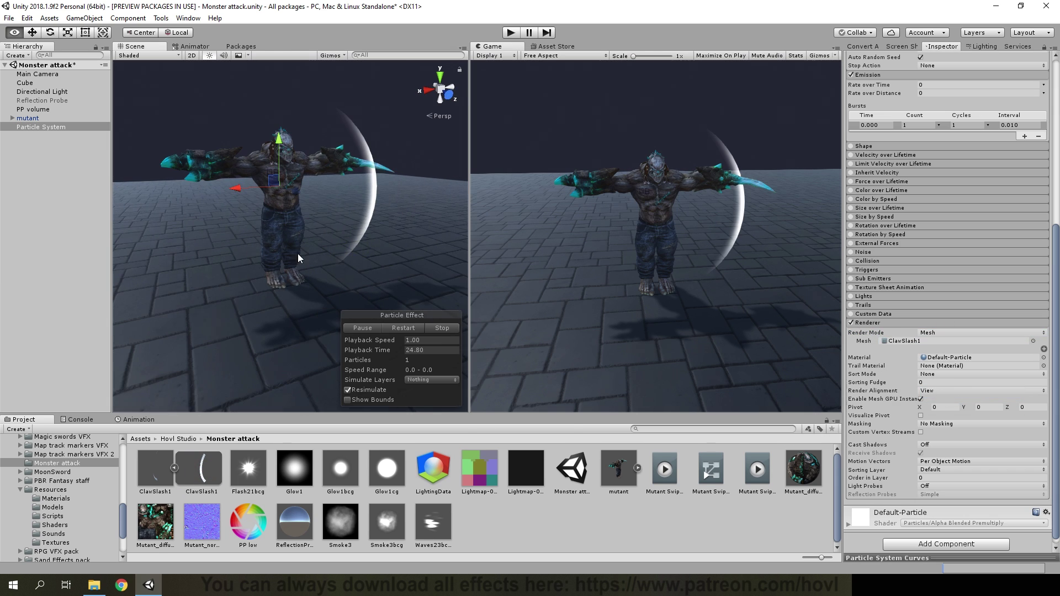
left_click(929, 391)
left_click(941, 430)
Step: Enable separate-axis start rotation with Y 90 and Z 150, then select the mutant
mouse_move(397, 243)
left_mouse_down("alt")
mouse_move(338, 238)
mouse_move(364, 240)
left_mouse_up("alt")
scroll(935, 217, "up", 8)
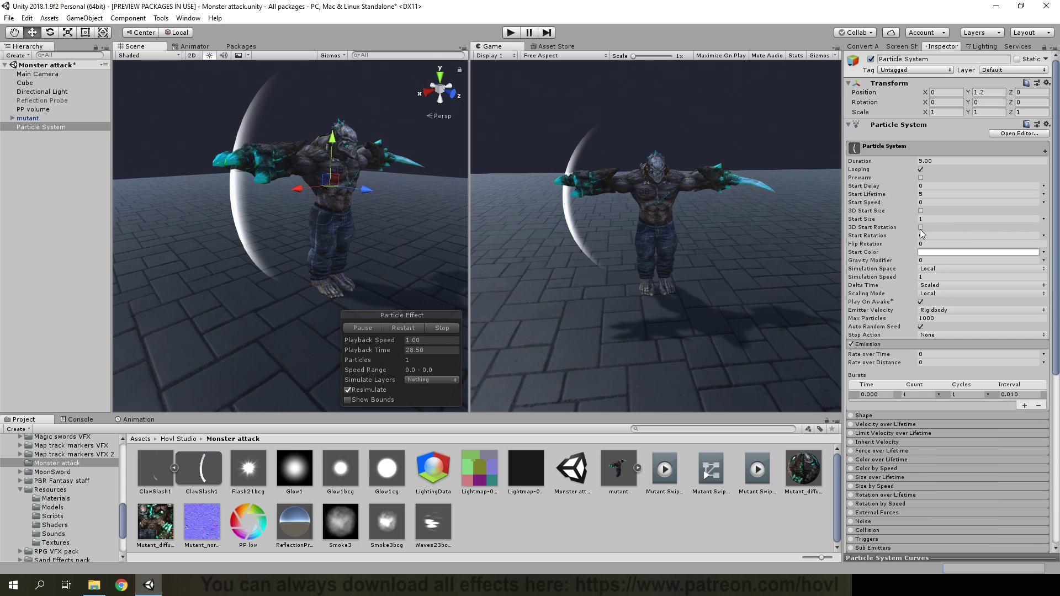
left_click(920, 227)
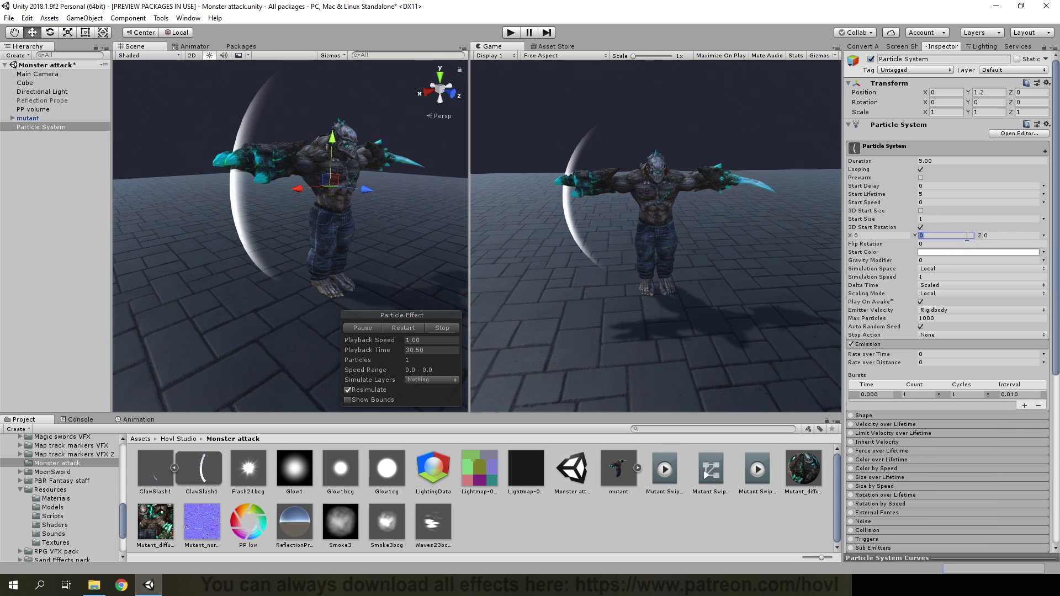
type("90")
left_click(1004, 236)
type("1")
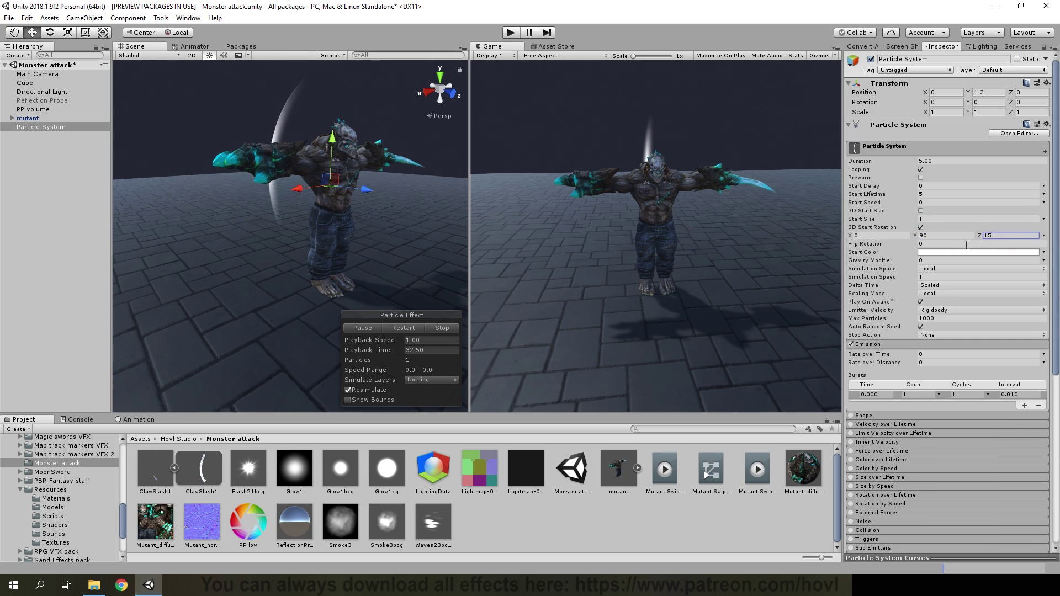
type("50")
mouse_move(387, 271)
left_mouse_down("alt")
mouse_move(369, 271)
mouse_move(386, 242)
left_mouse_up("alt")
scroll(955, 352, "down", 6)
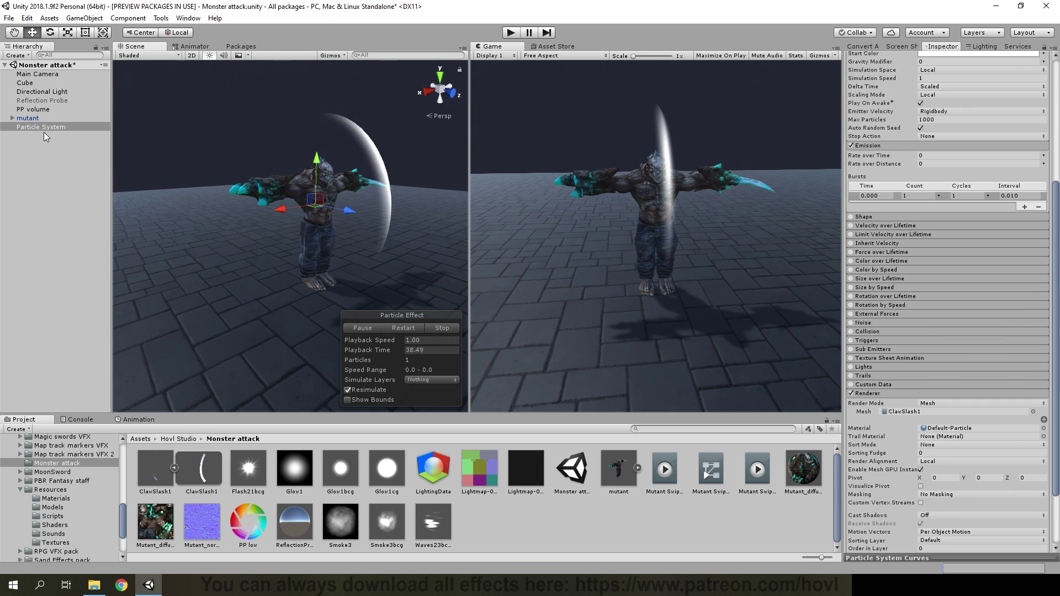
left_click(33, 118)
Step: Scrub the Mutant Swiping clip to a mid-attack pose
left_click(139, 419)
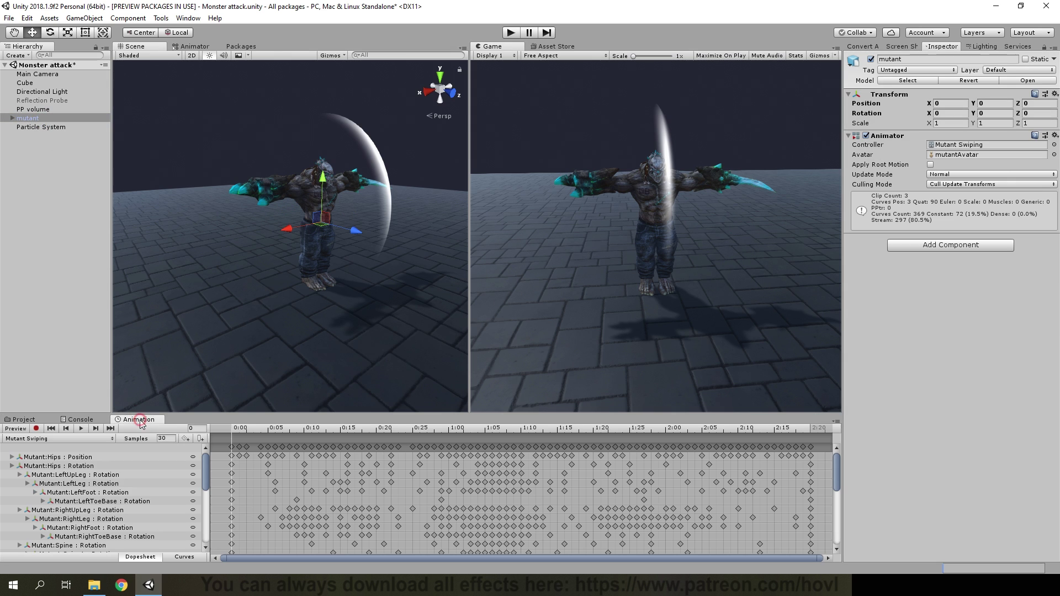
mouse_move(241, 431)
left_mouse_down()
mouse_move(549, 434)
mouse_move(400, 433)
left_mouse_up()
left_click(24, 419)
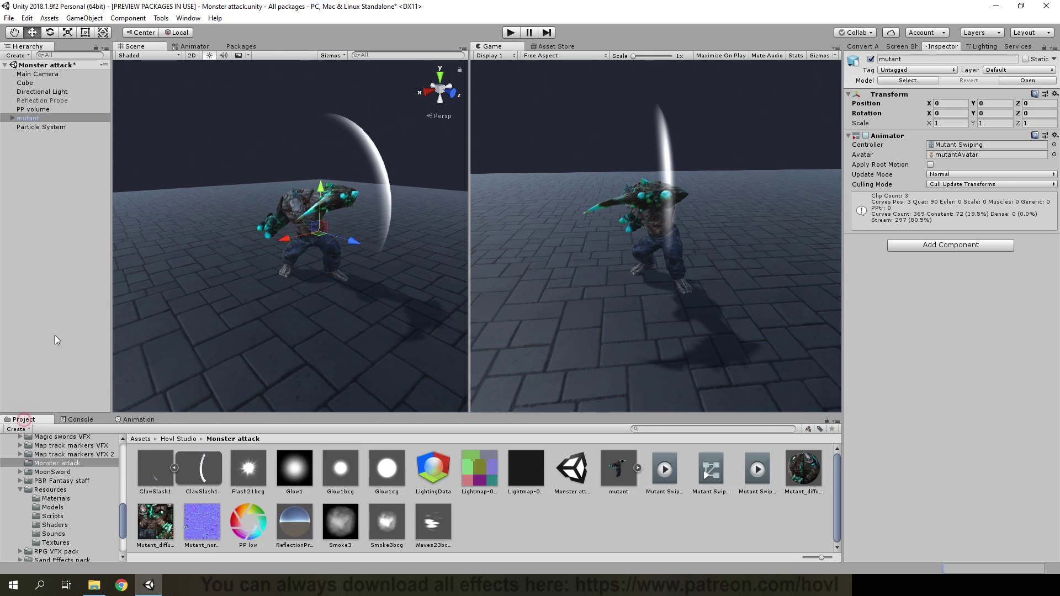
Step: Move the slash Particle System forward to Z 0.65, in front of the mutant
left_click(35, 128)
left_click_drag(309, 188, 356, 191, "alt")
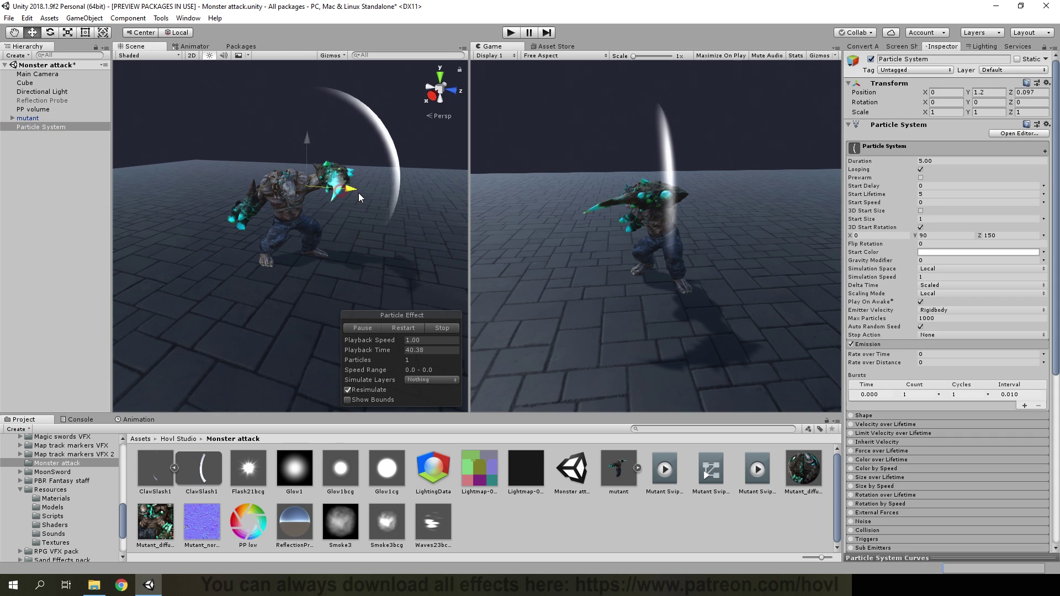
left_click(136, 420)
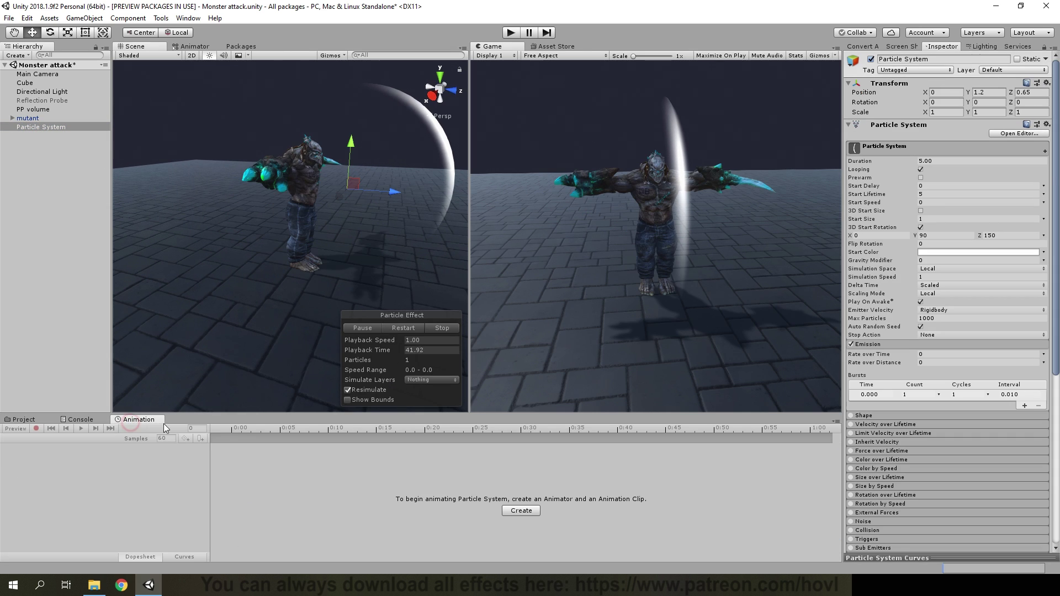
left_click(24, 419)
mouse_move(404, 221)
left_mouse_down("alt")
mouse_move(289, 224)
mouse_move(284, 212)
left_mouse_up("alt")
scroll(868, 358, "down", 4)
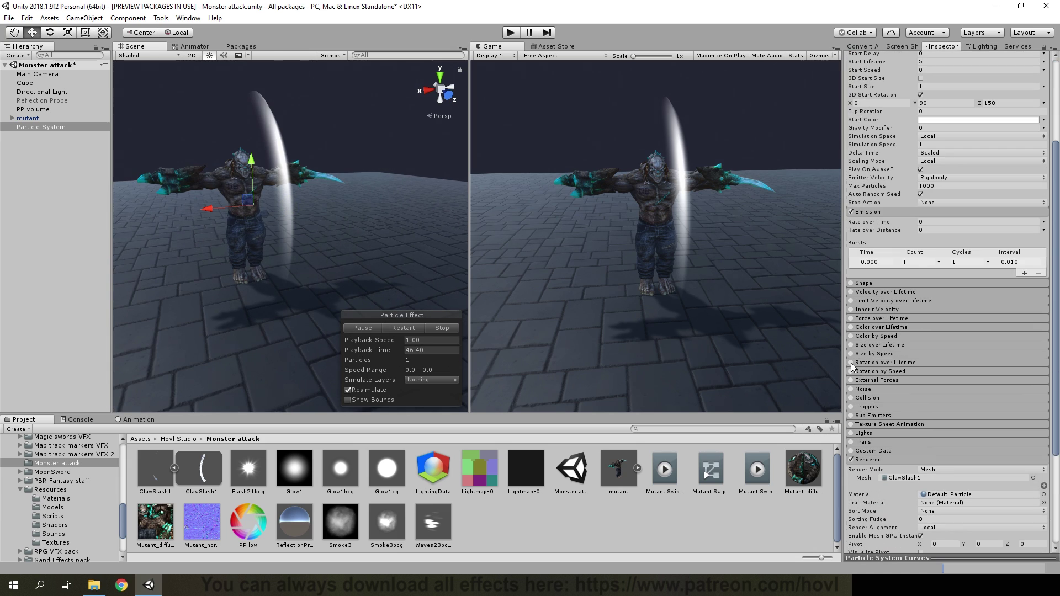
Step: Enable Rotation over Lifetime with a decreasing Angular Velocity curve starting at 500
left_click(851, 363)
left_click(934, 380)
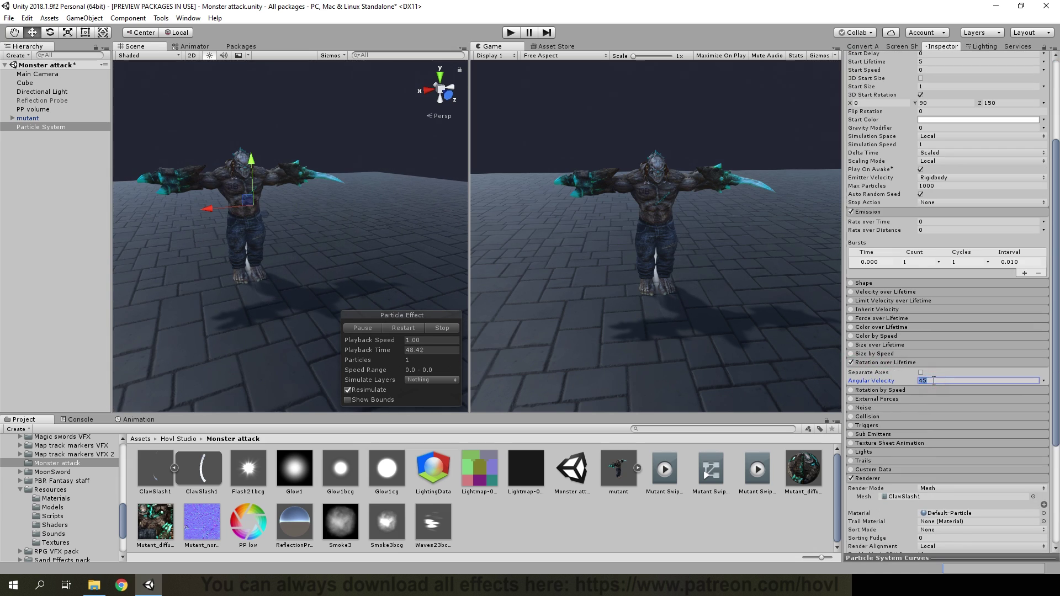
type("500")
left_click(1043, 380)
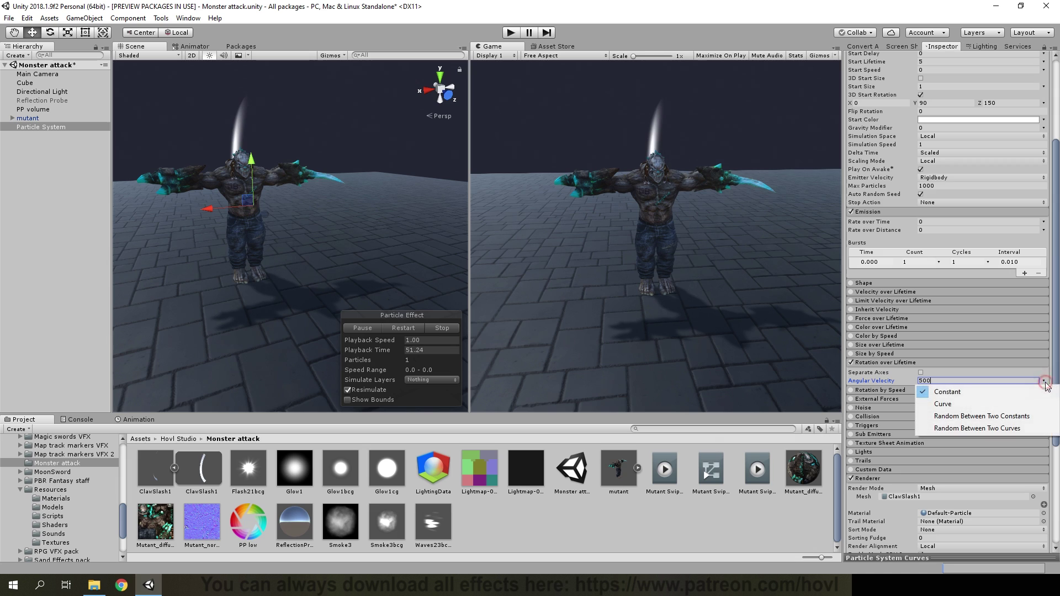
left_click(969, 405)
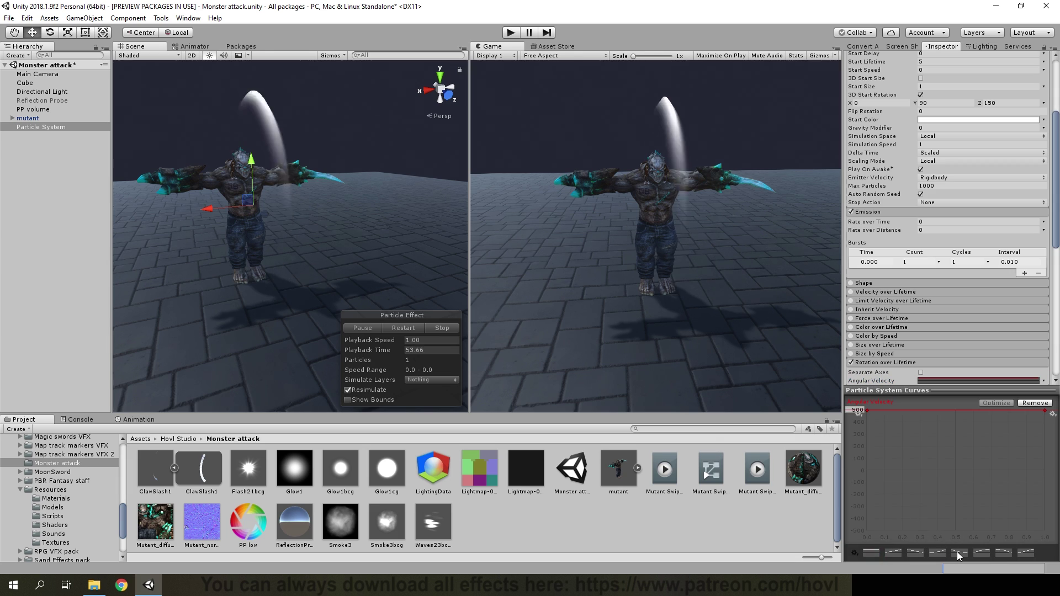
left_click(956, 552)
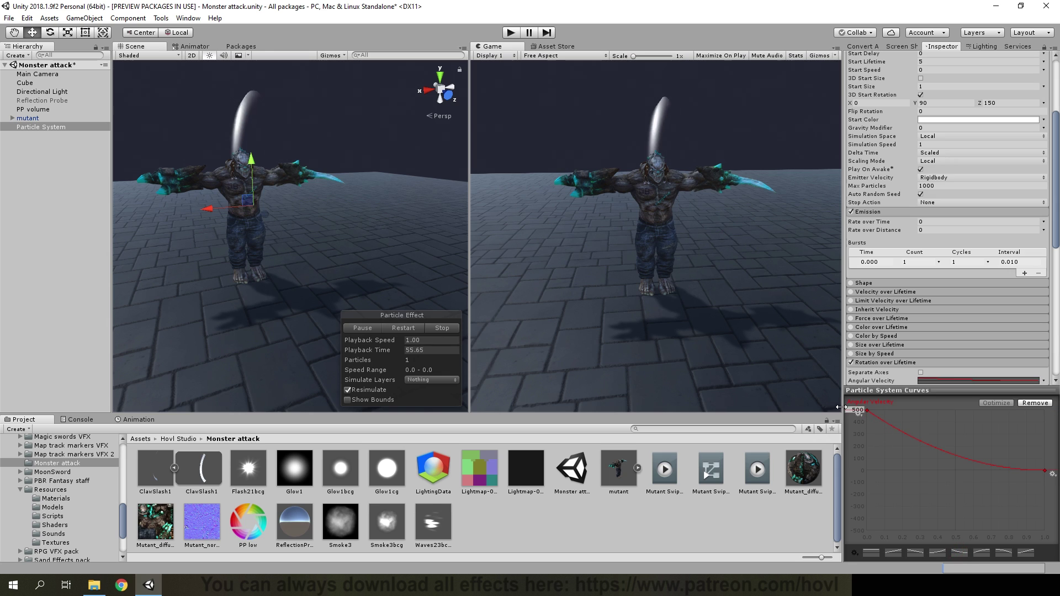
Step: Set Start Lifetime to 0.4 and Duration to 1
scroll(940, 228, "up", 5)
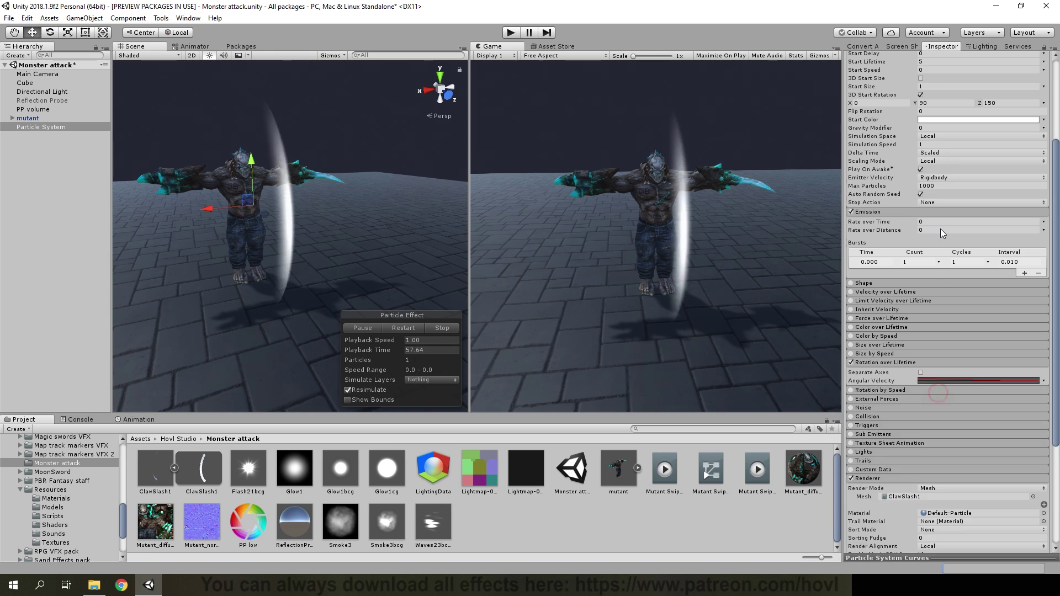
left_click(930, 186)
left_click(930, 194)
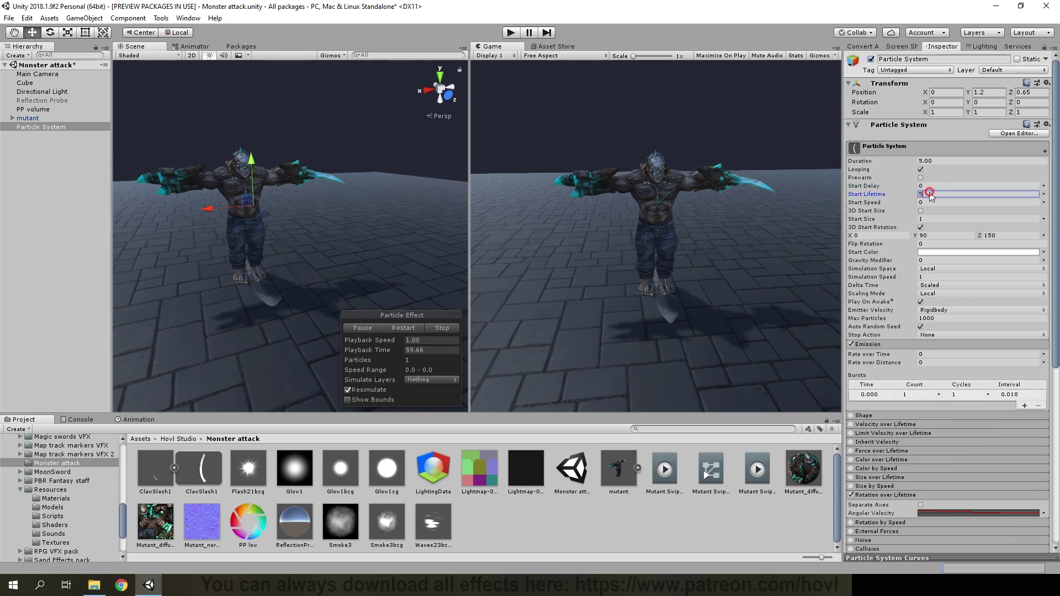
type("0.4")
left_click(928, 161)
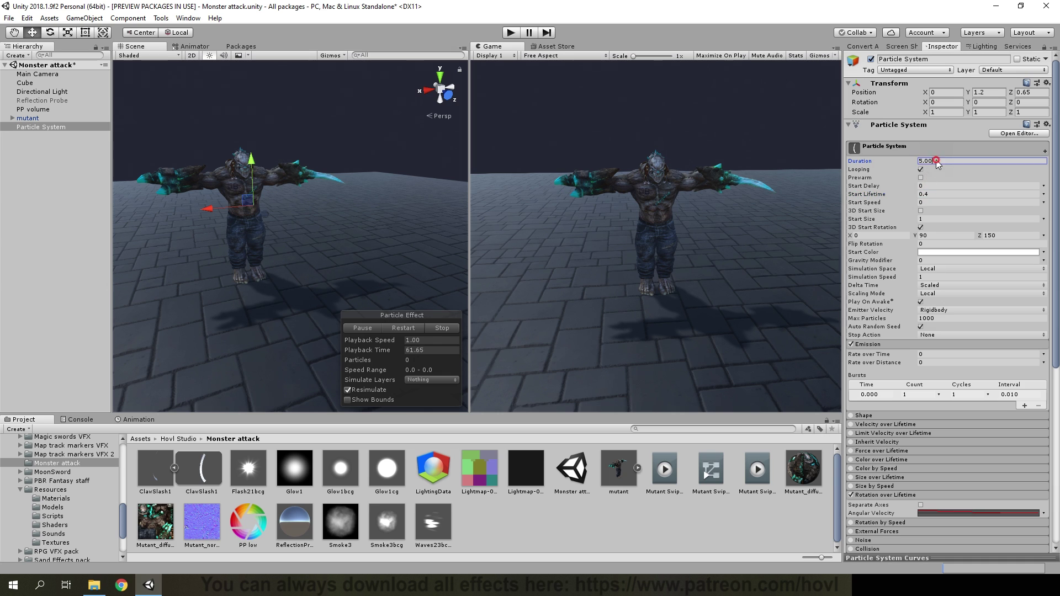
type("1")
left_click(385, 328)
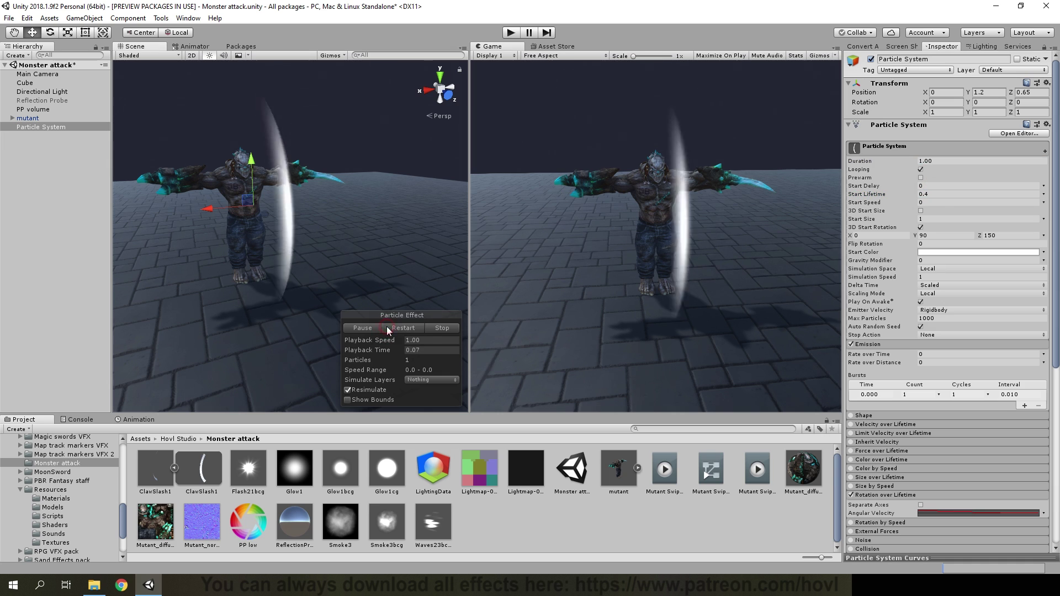
left_click_drag(350, 263, 359, 263, "alt")
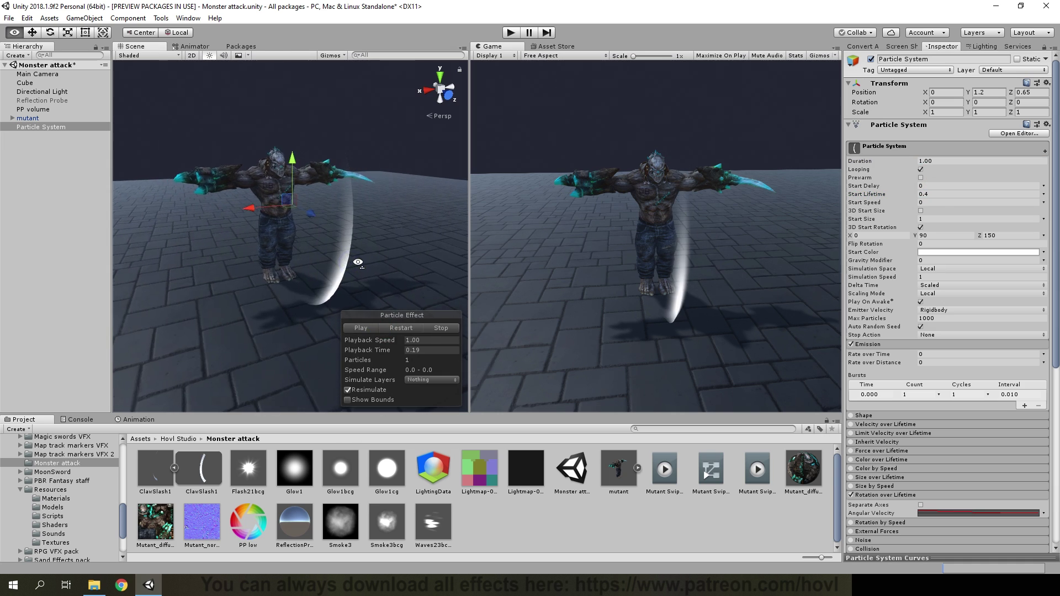
left_click(926, 252)
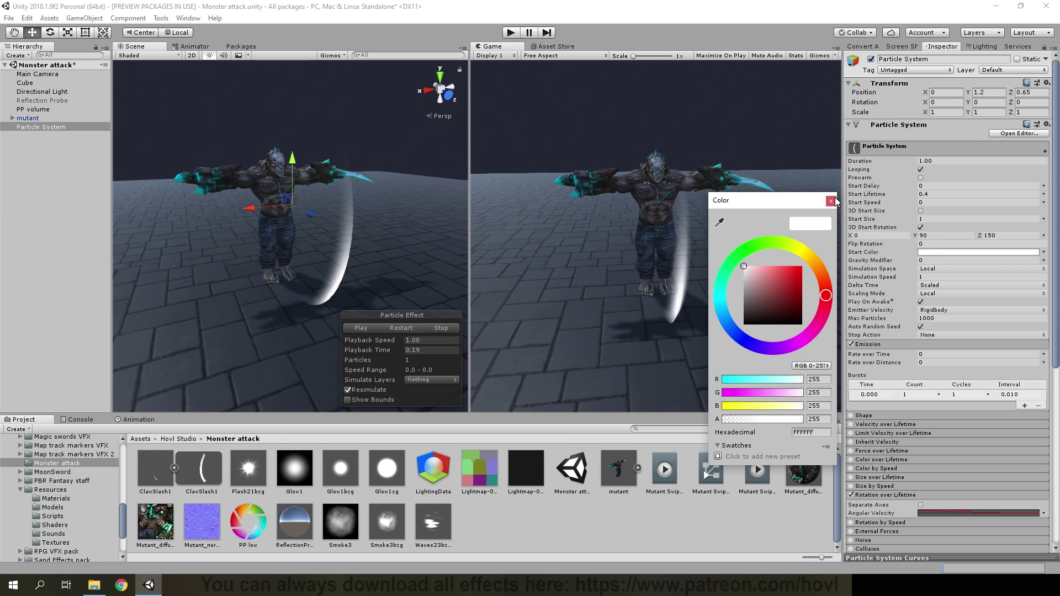
Step: Enable Color over Lifetime and make the gradient's first key red FF1515
left_click(831, 201)
scroll(1008, 350, "down", 4)
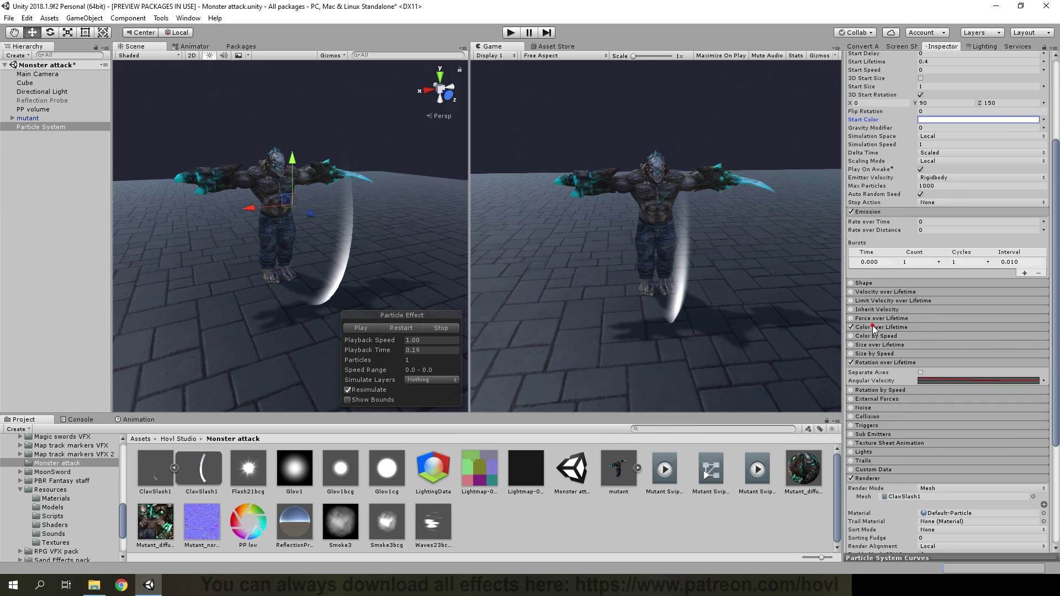
left_click(872, 327)
left_click(942, 337)
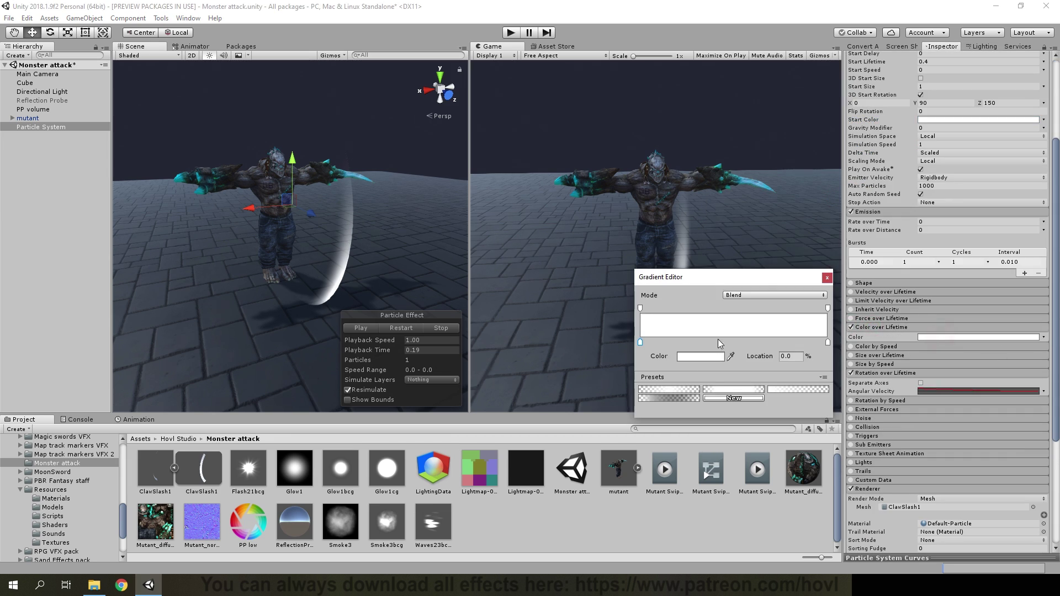
left_click(684, 358)
left_click_drag(787, 290, 799, 256)
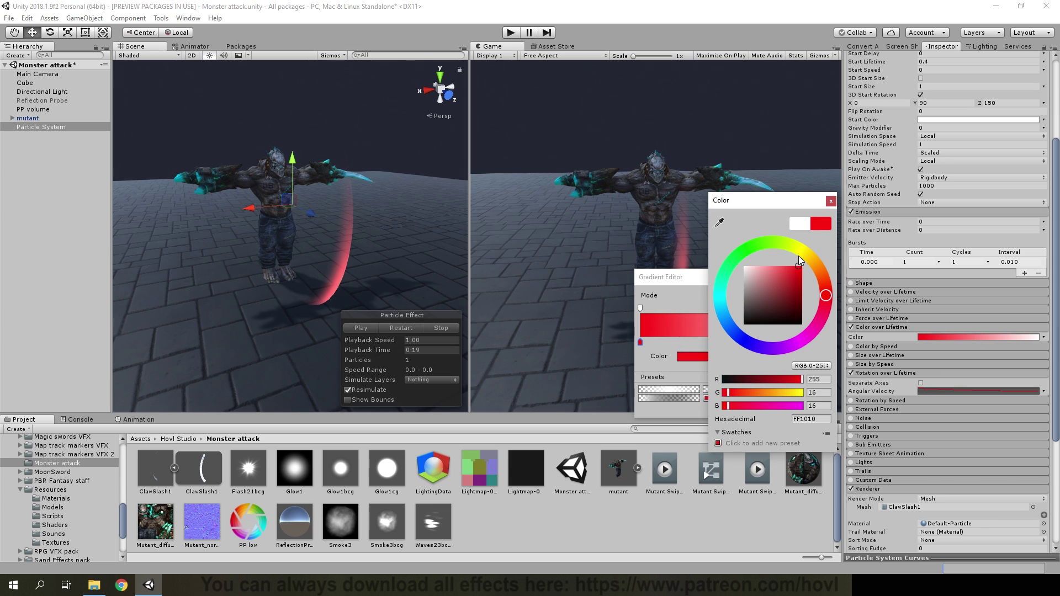
left_click(830, 201)
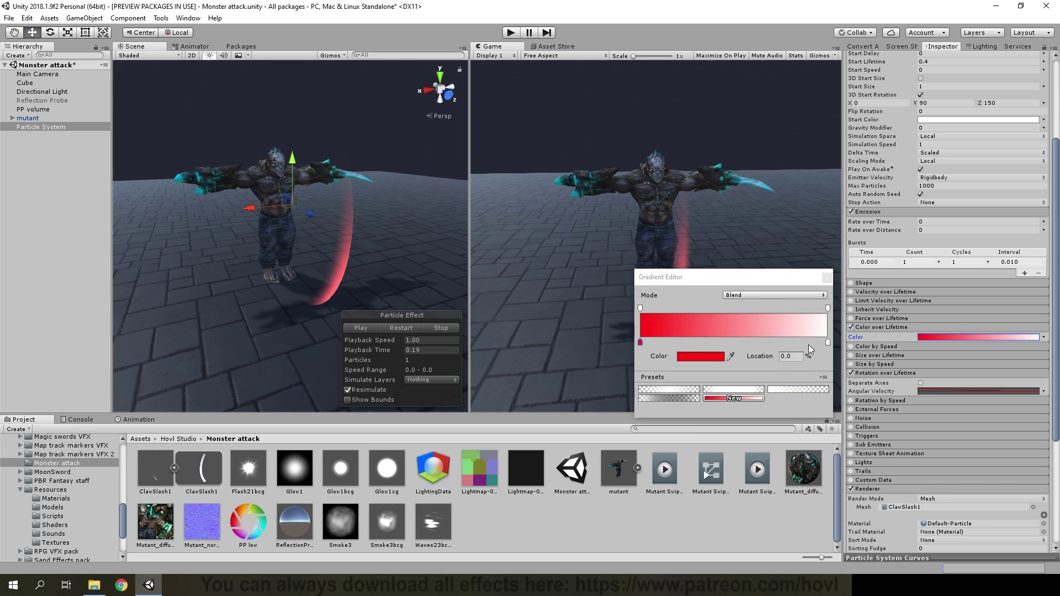
Step: Move the second colour key to 44.1% and make it black
left_click_drag(828, 343, 723, 343)
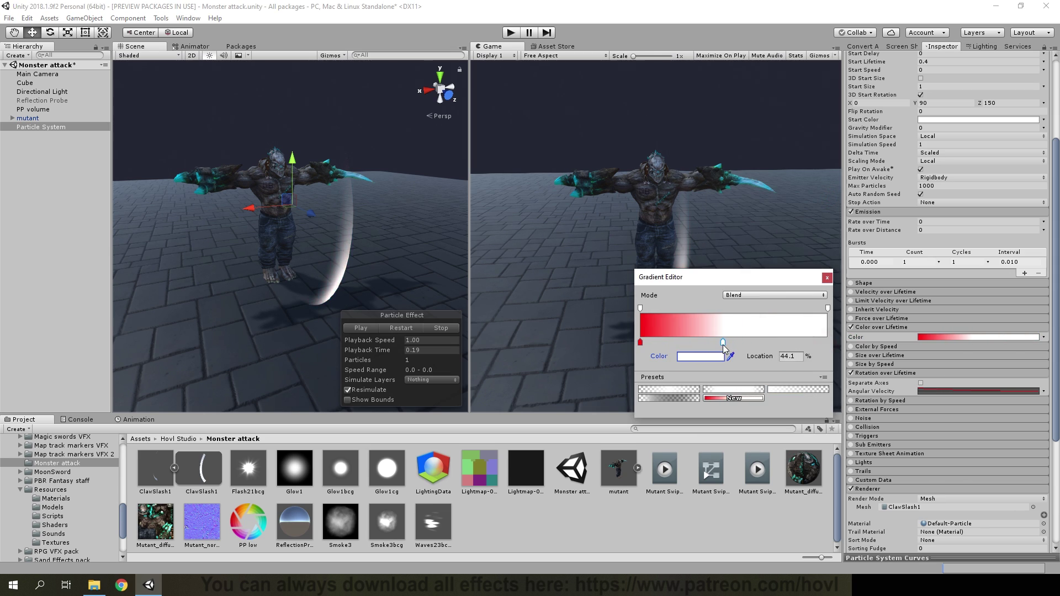
left_click(700, 357)
left_click_drag(795, 249, 752, 309)
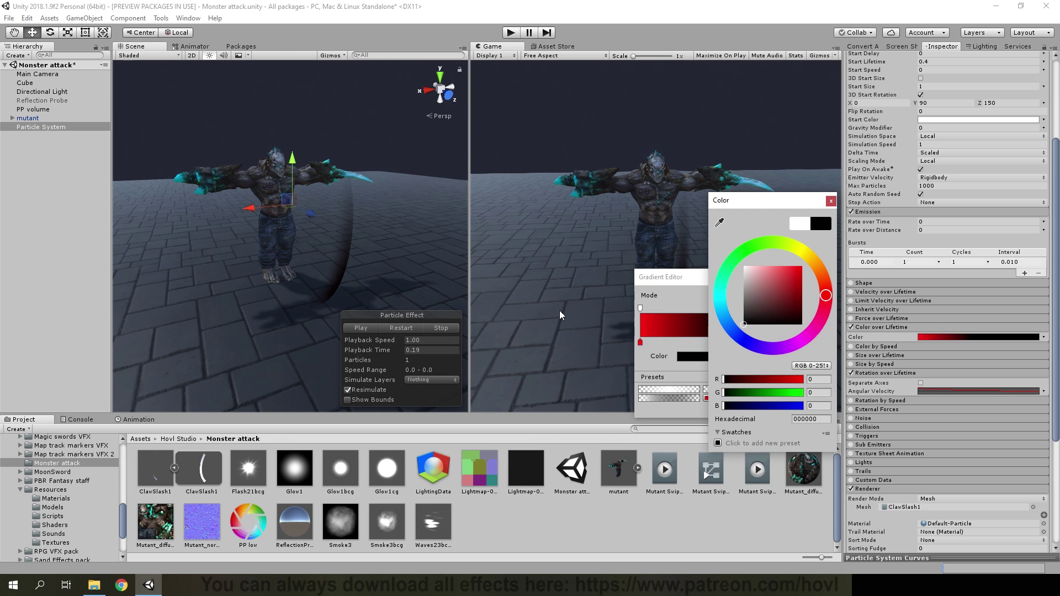
left_click(687, 286)
Step: Make the gradient's end alpha 0 so the slash fades out, then replay
left_click(933, 334)
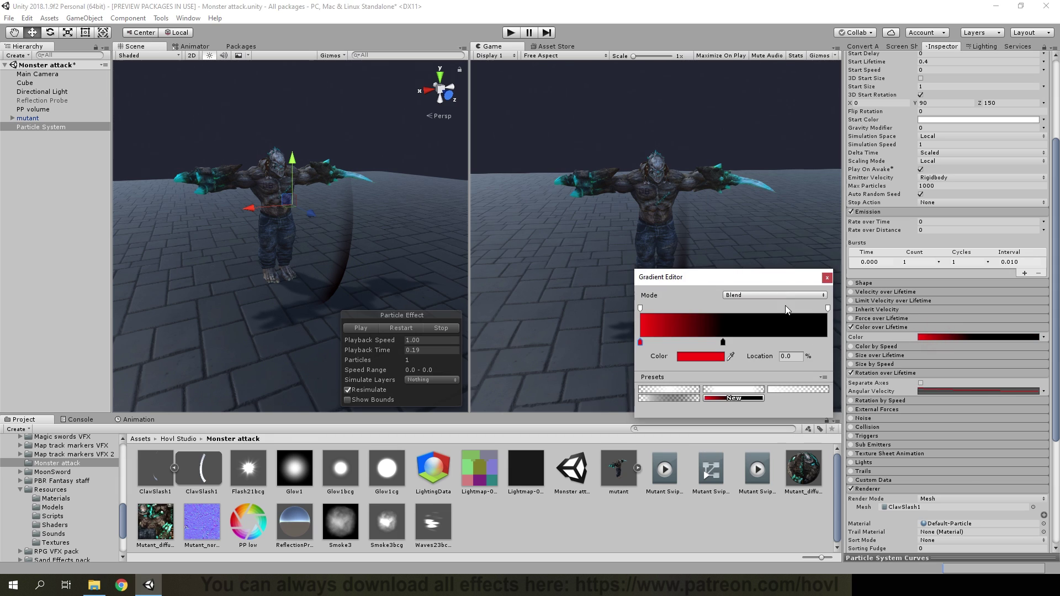
left_click_drag(640, 308, 738, 310)
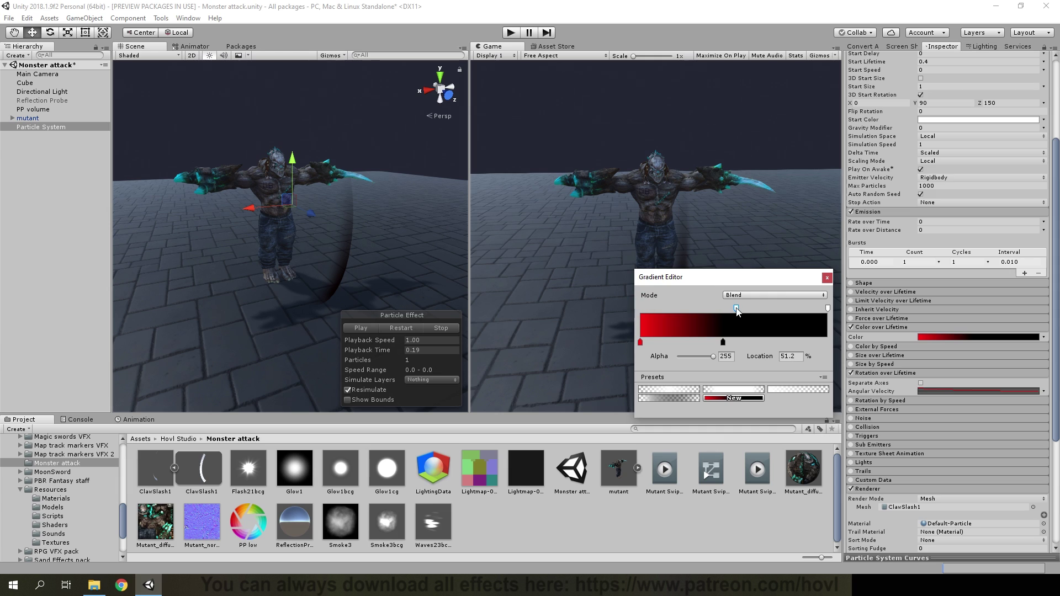
left_click(827, 307)
left_click_drag(713, 356, 678, 356)
left_click(395, 333)
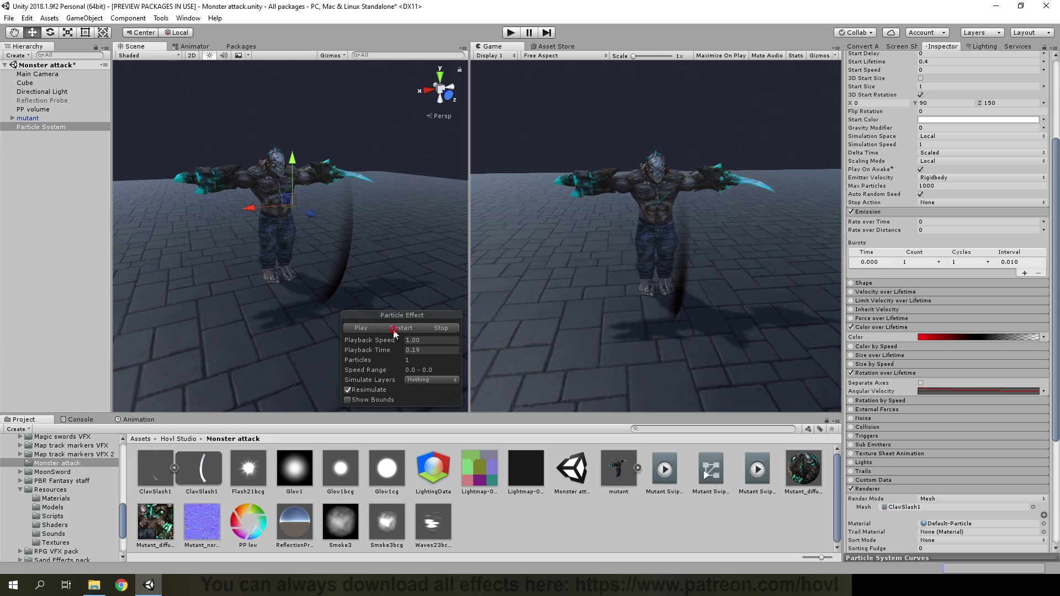
left_click(376, 330)
Step: Duplicate the slash particle system and nest the copy under the original
left_click_drag(390, 353, 355, 353)
scroll(958, 419, "down", 3)
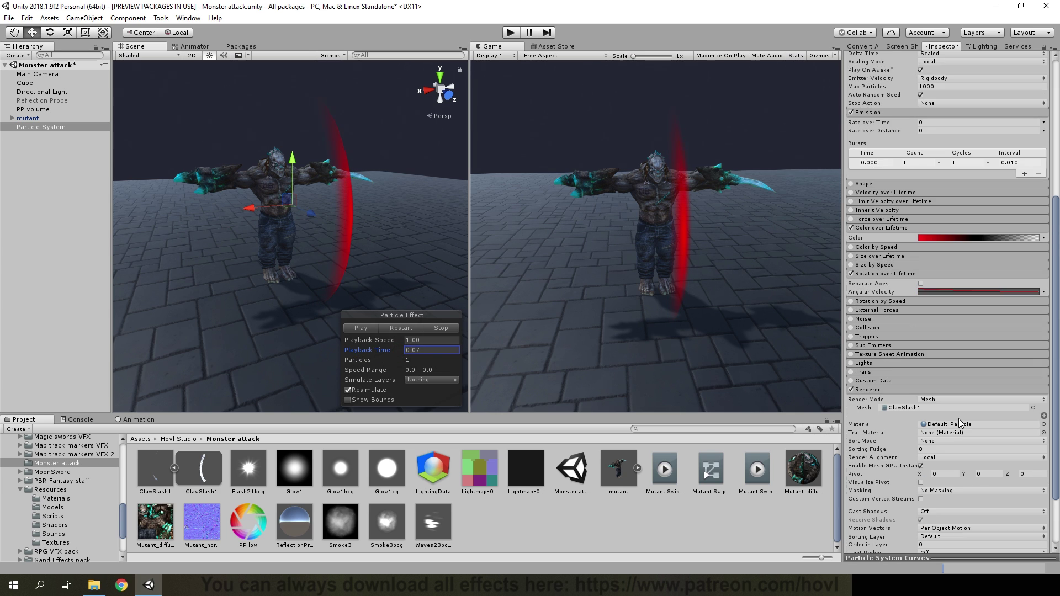
left_click_drag(365, 259, 384, 262, "alt")
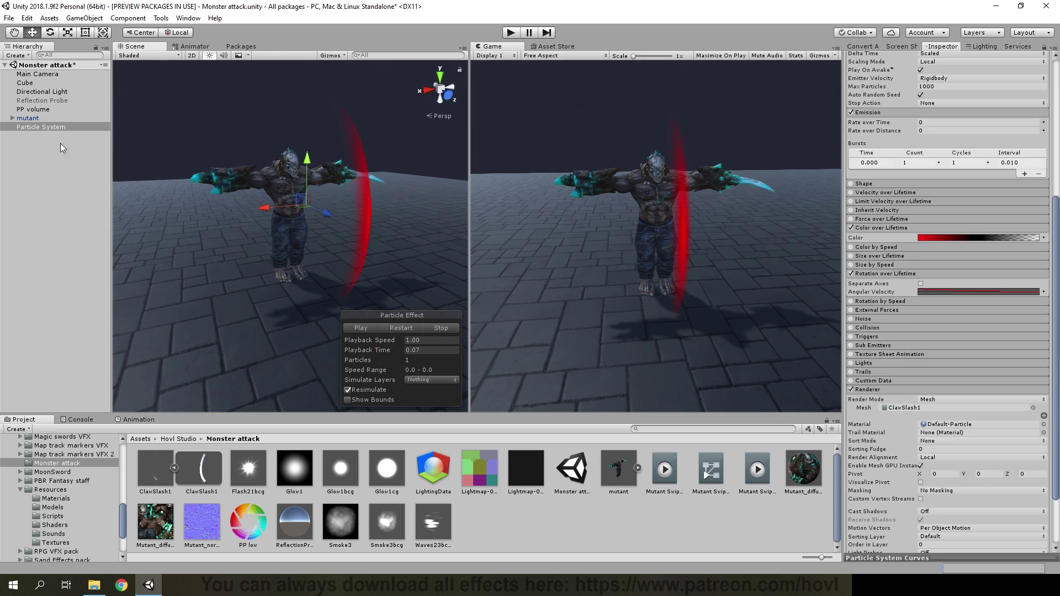
left_click(57, 126)
key("ctrl+d")
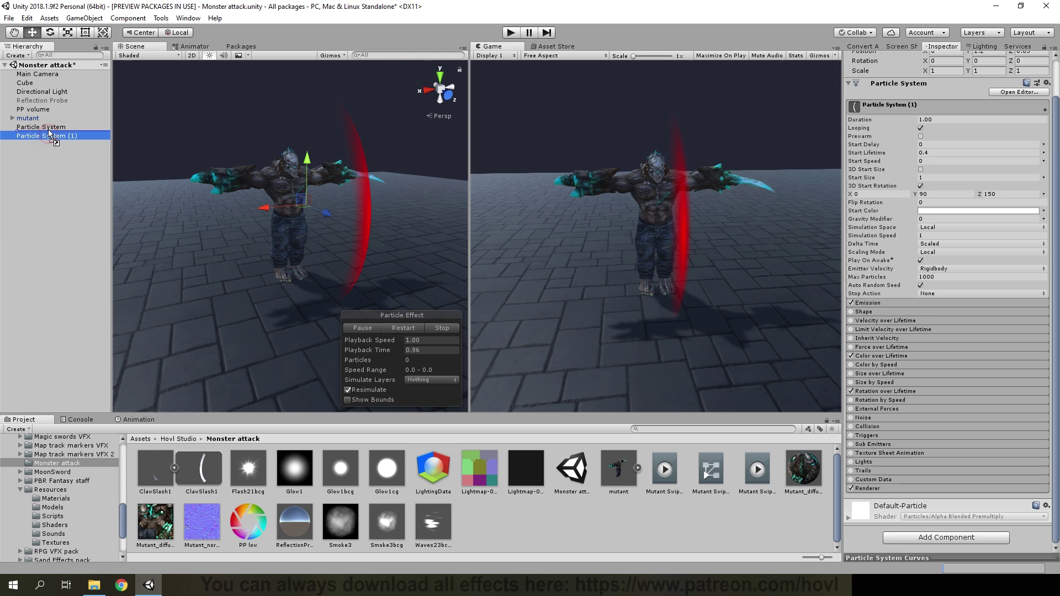
left_click_drag(49, 135, 44, 127)
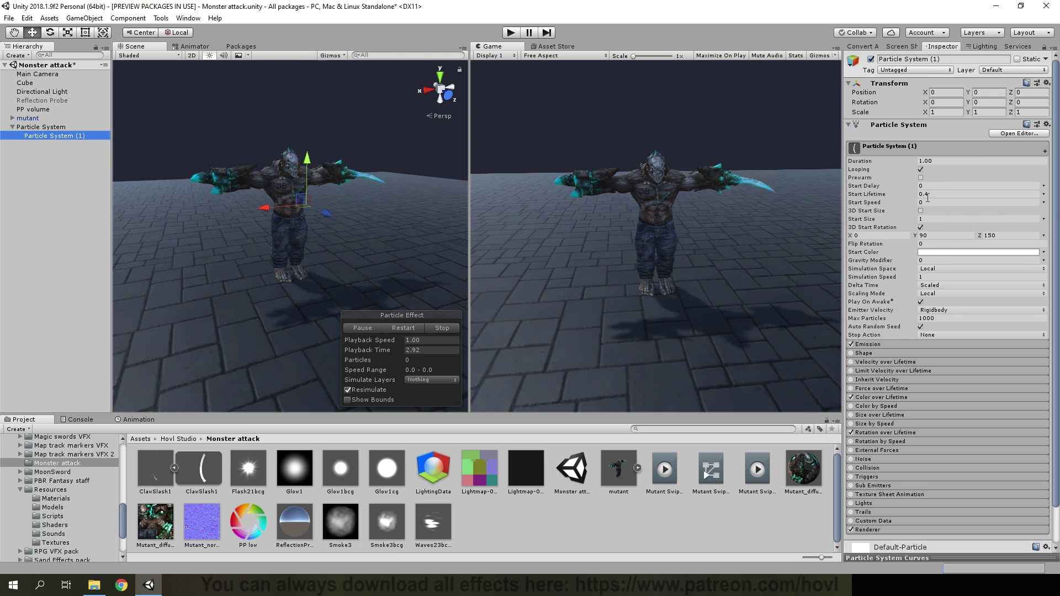
Step: Give the copy a 0.45 Start Lifetime and Rotation over Lifetime with curve max 3
left_click(929, 194)
type("5")
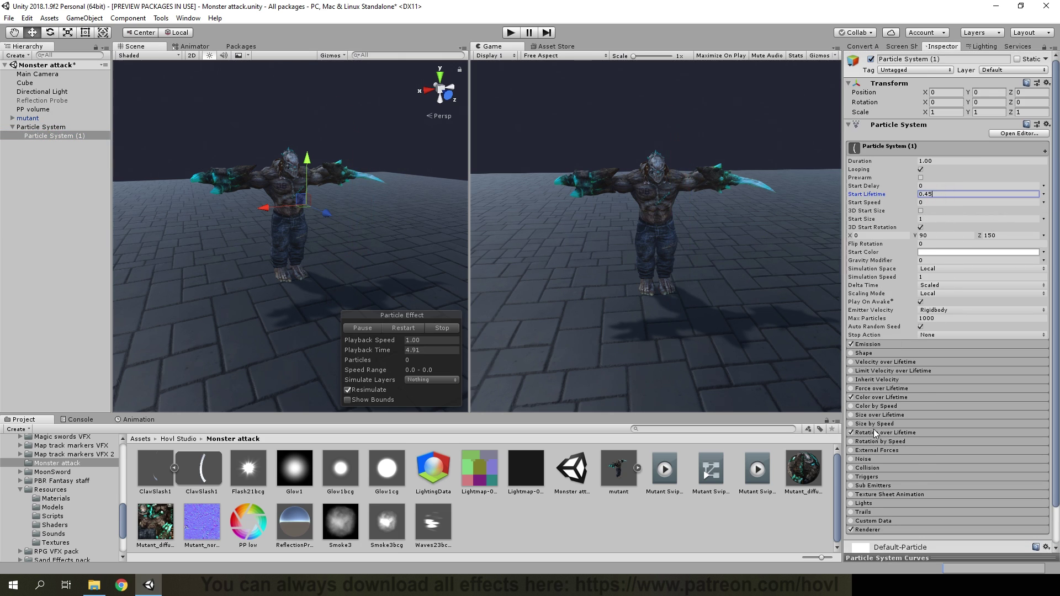
left_click(874, 431)
left_click(932, 452)
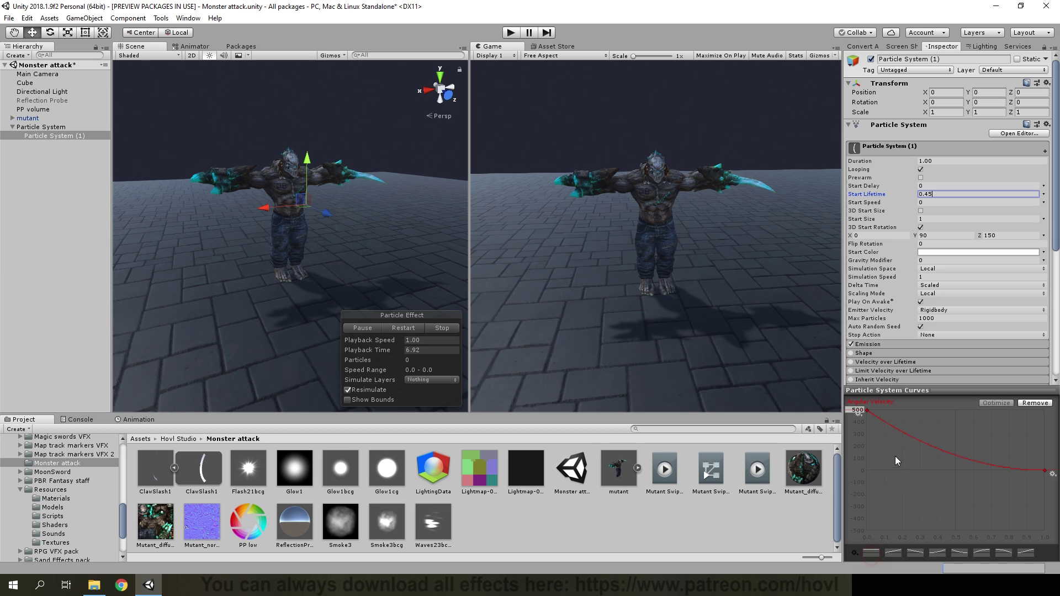
type("3")
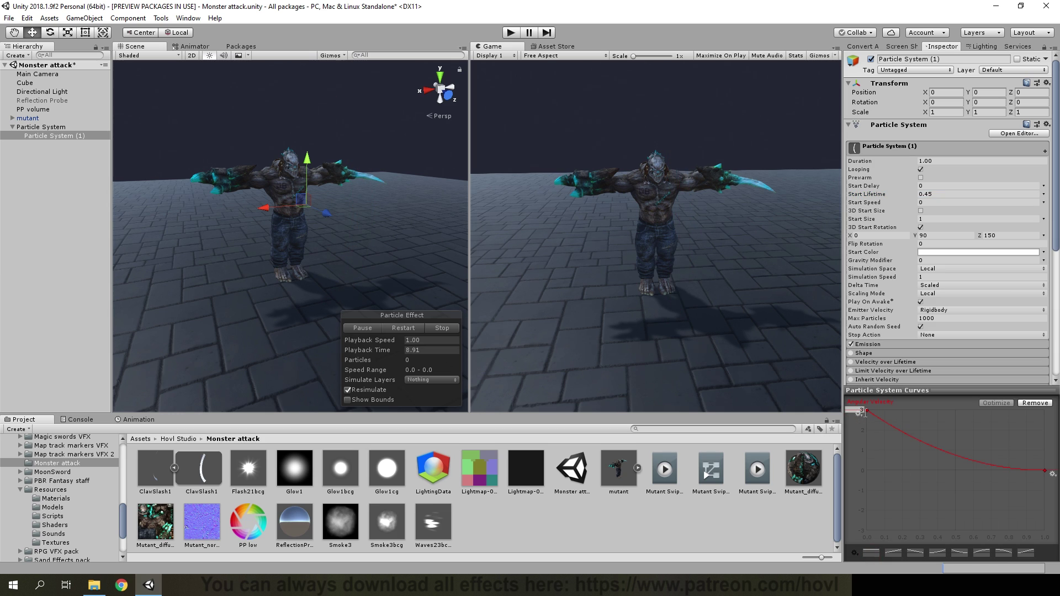
left_click(890, 391)
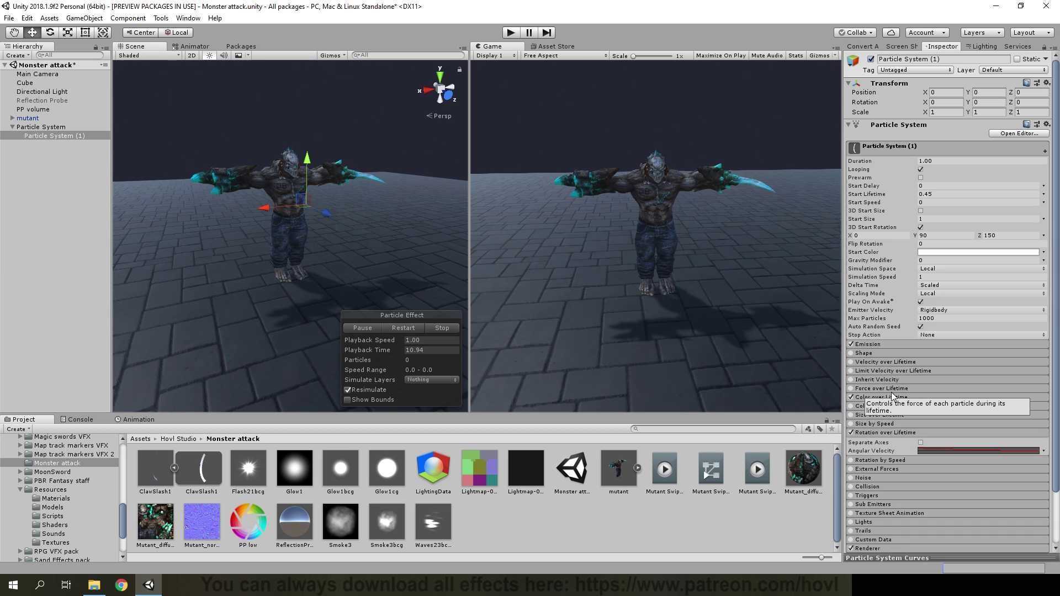
Step: Make the copy's Color over Lifetime gradient fade from opaque black to transparent
left_click(882, 397)
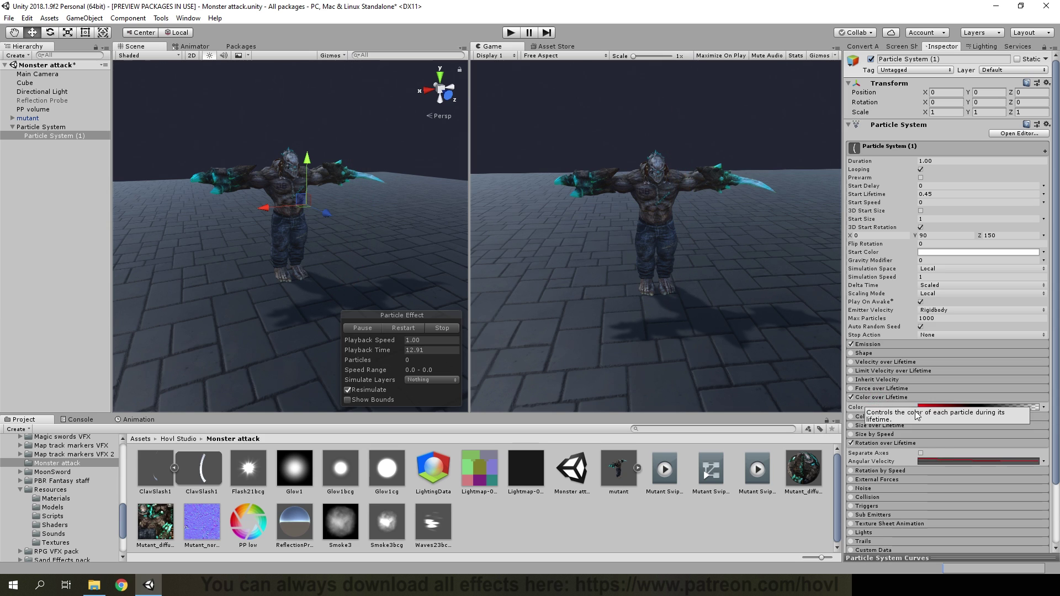
left_click(926, 407)
left_click_drag(640, 343, 618, 376)
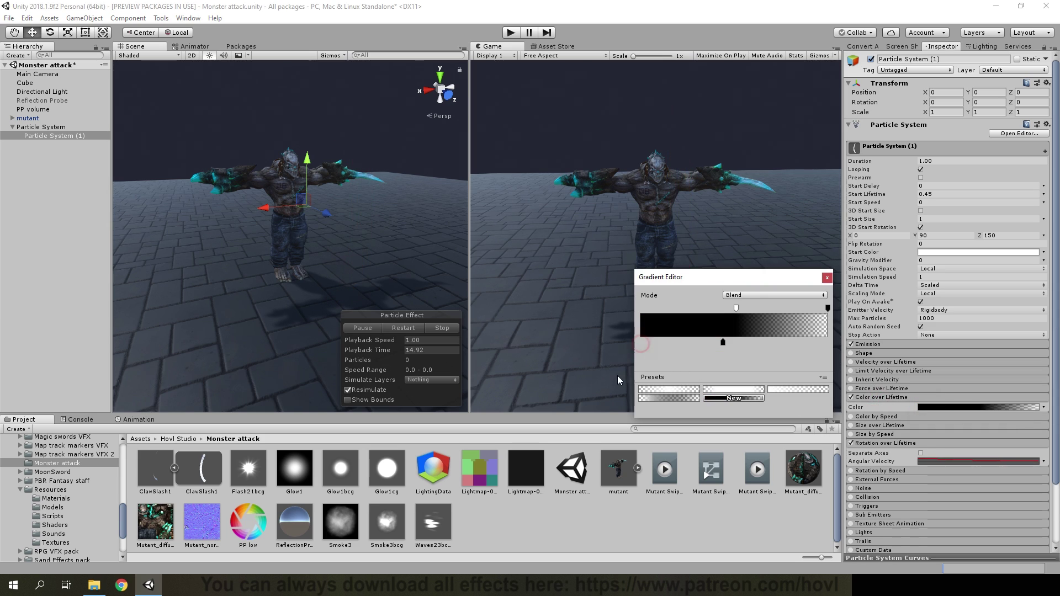
left_click_drag(722, 343, 640, 356)
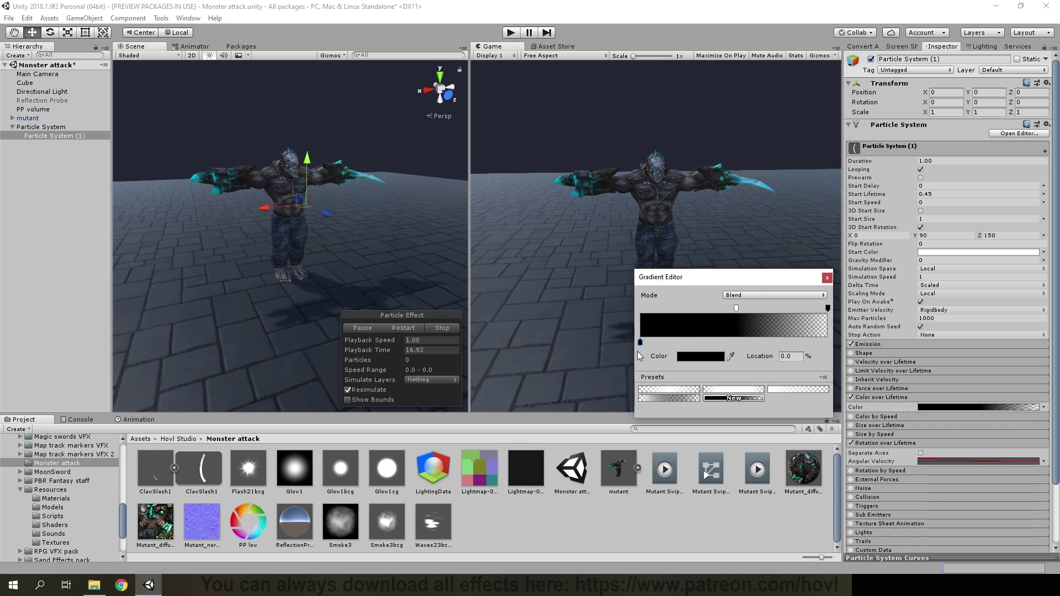
left_click_drag(736, 308, 641, 308)
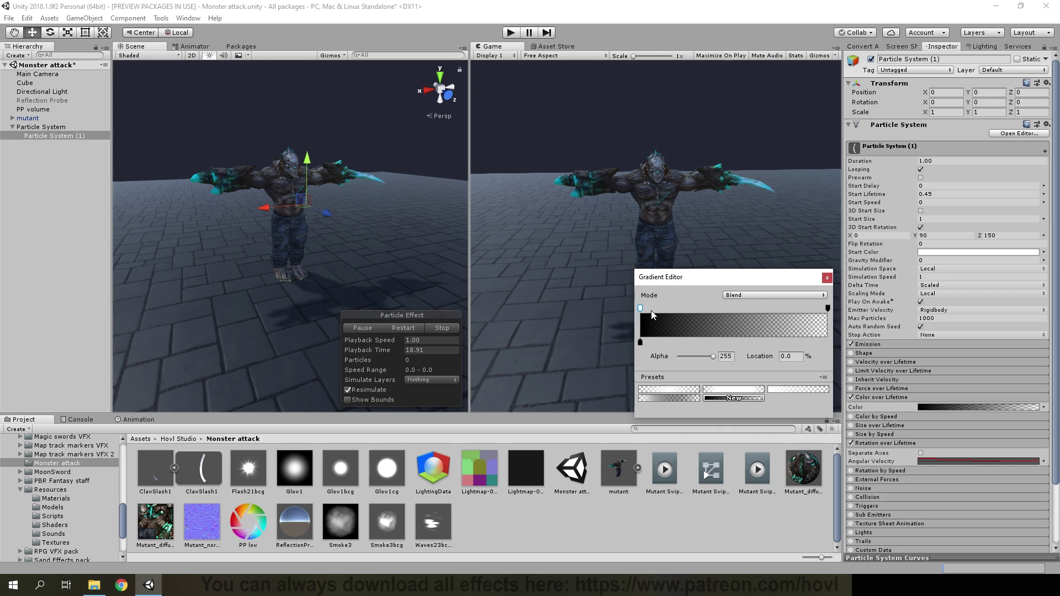
left_click(409, 327)
left_click(405, 329)
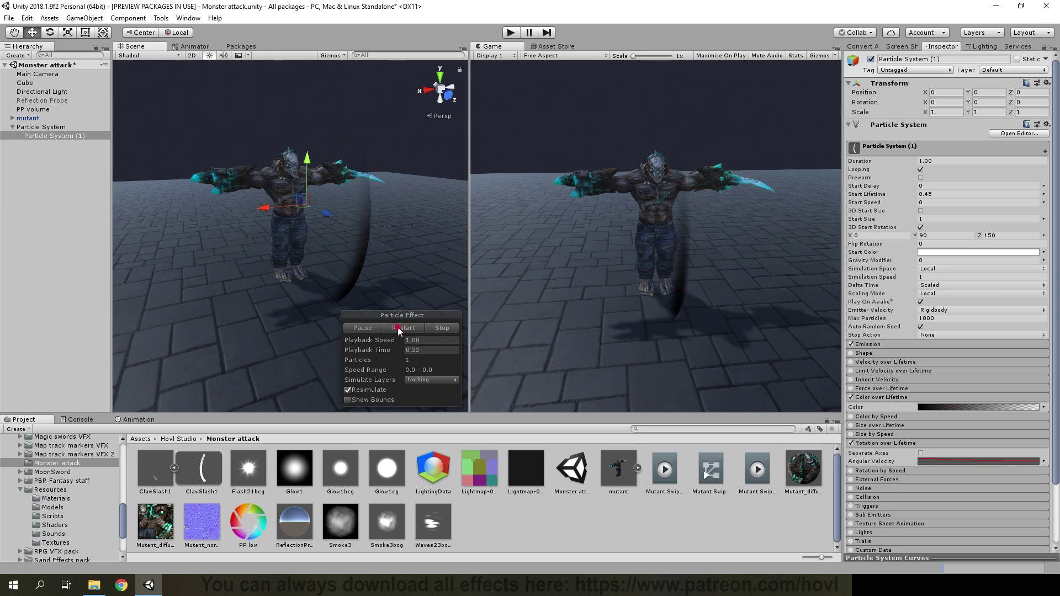
left_click_drag(365, 350, 338, 356)
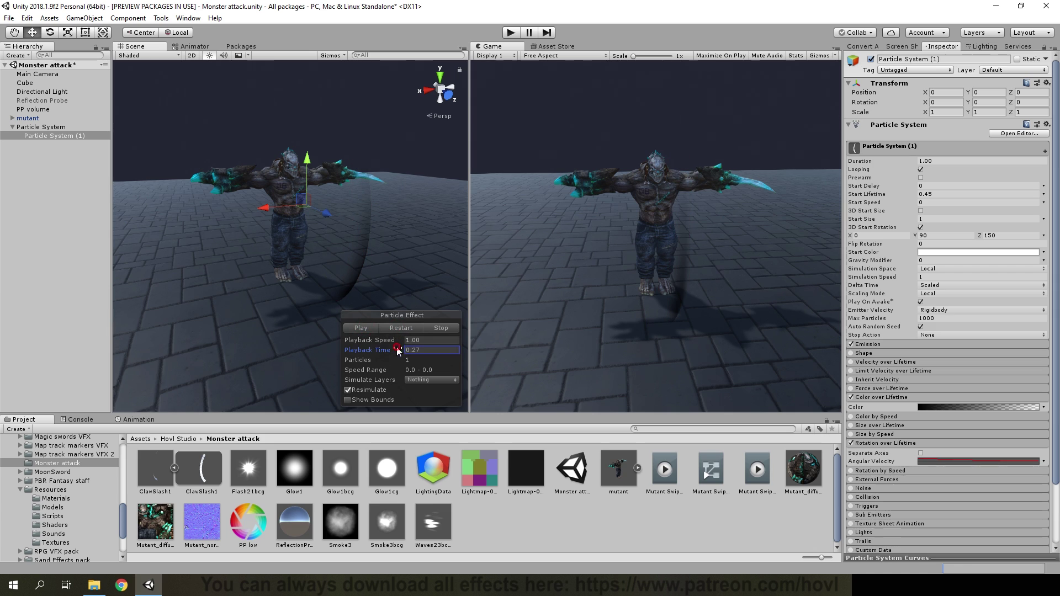
Step: Apply the Smoke3bcg material to the dark slash layer's Renderer
left_click(35, 129, "shift")
scroll(933, 419, "down", 10)
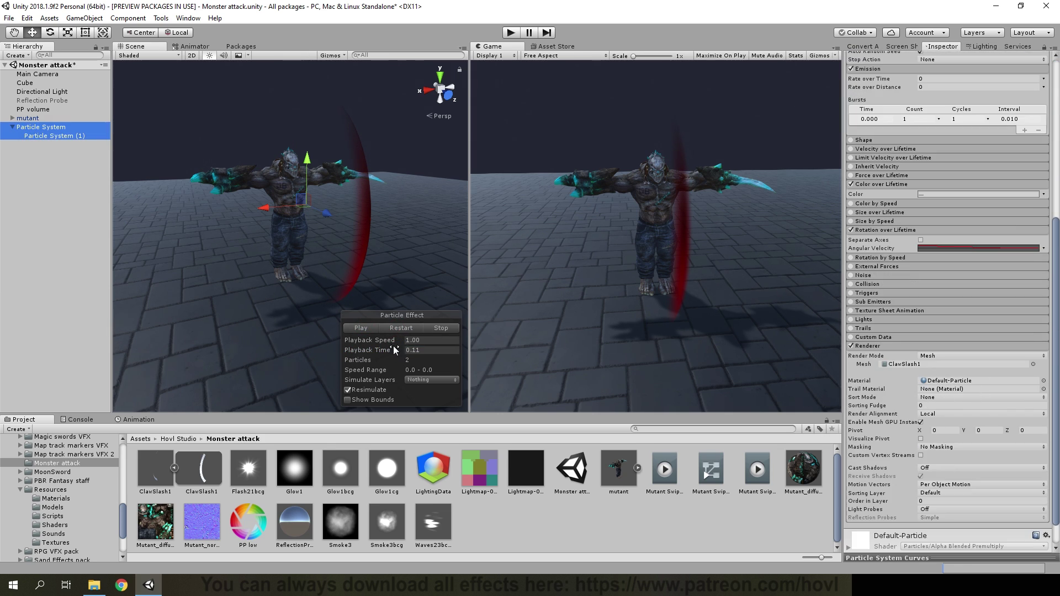
left_click_drag(393, 350, 371, 354)
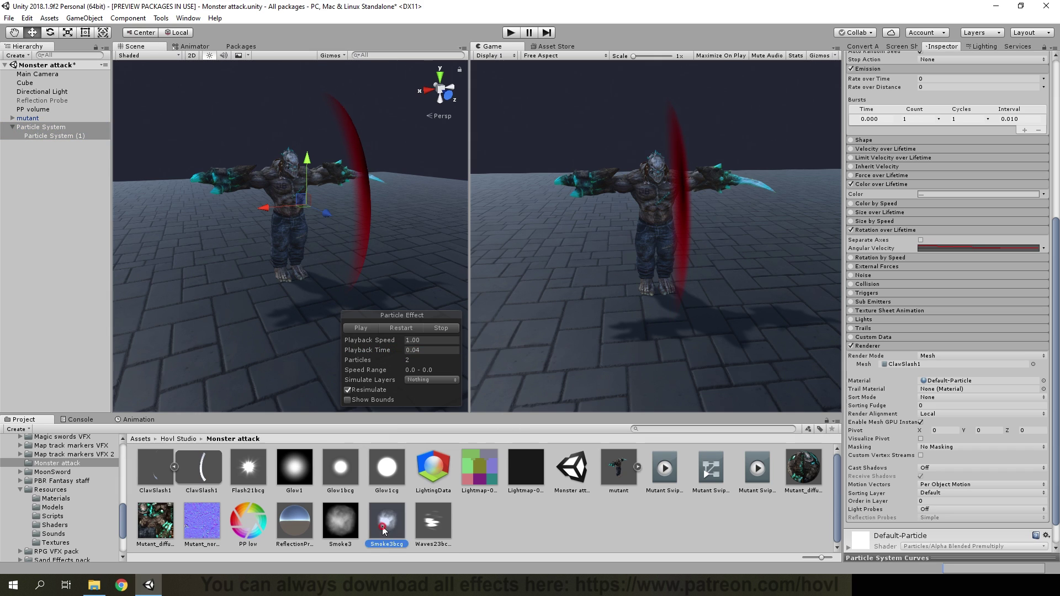
left_click_drag(387, 522, 972, 380)
Step: Preview the Smoke3 and Glow1 texture images, then select Particle System (1)
double_click(353, 524)
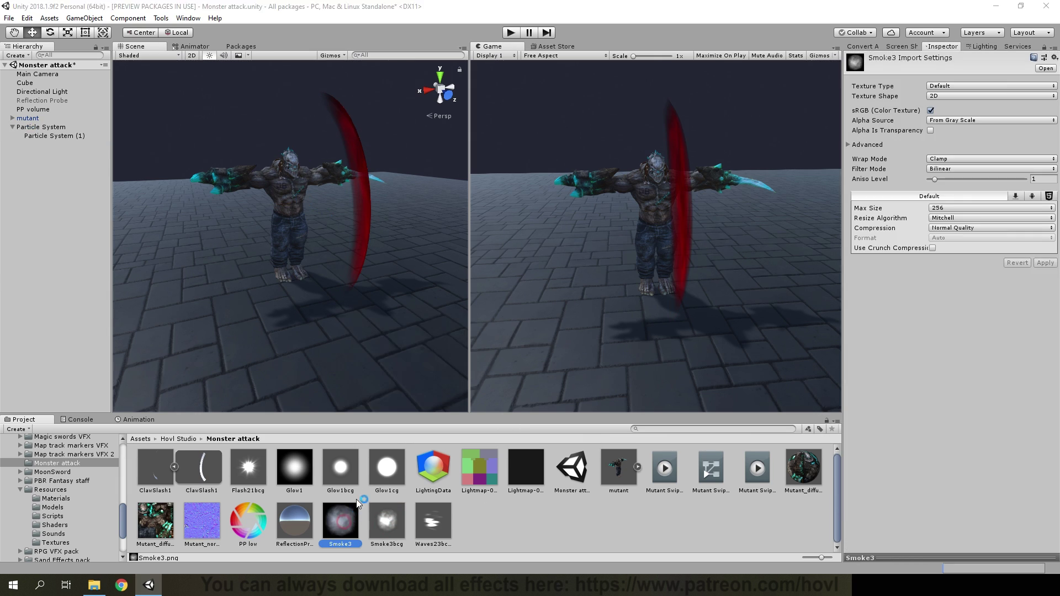
left_click(1046, 5)
left_click_drag(388, 223, 379, 406, "alt")
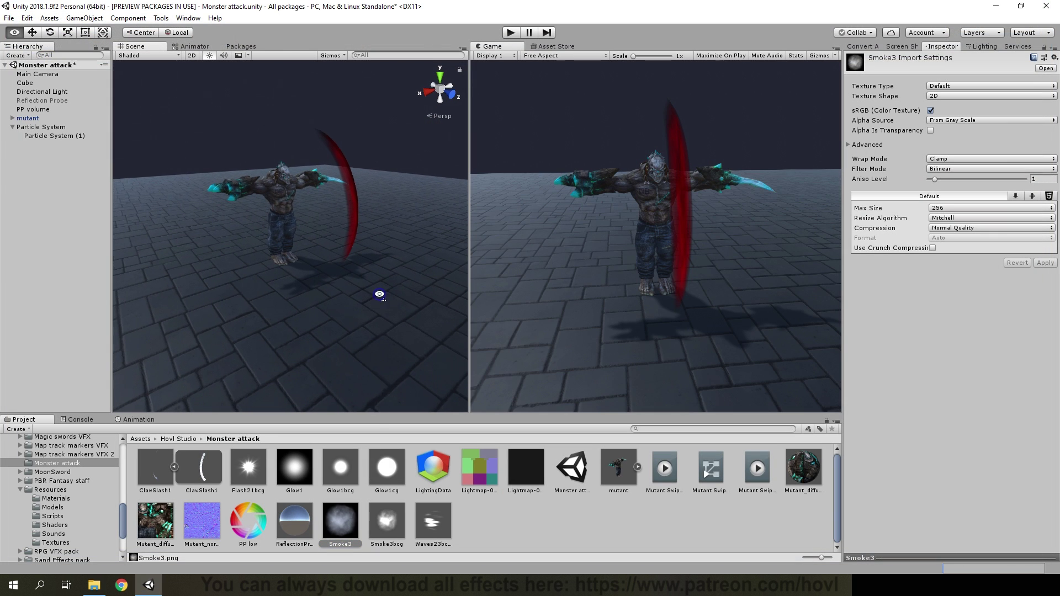
left_click_drag(379, 296, 354, 270, "alt")
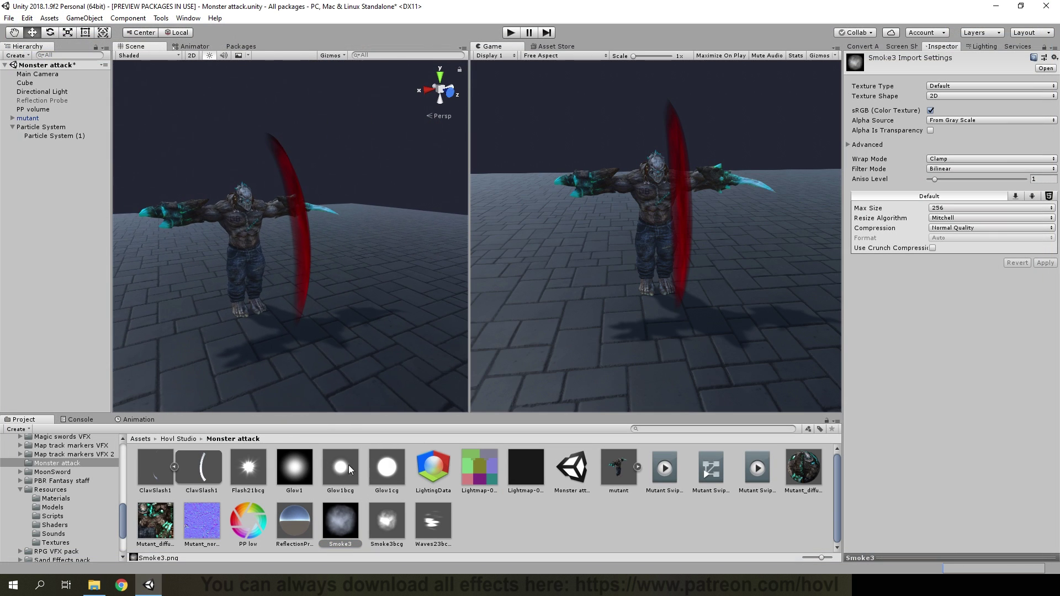
double_click(293, 462)
left_click(1056, 8)
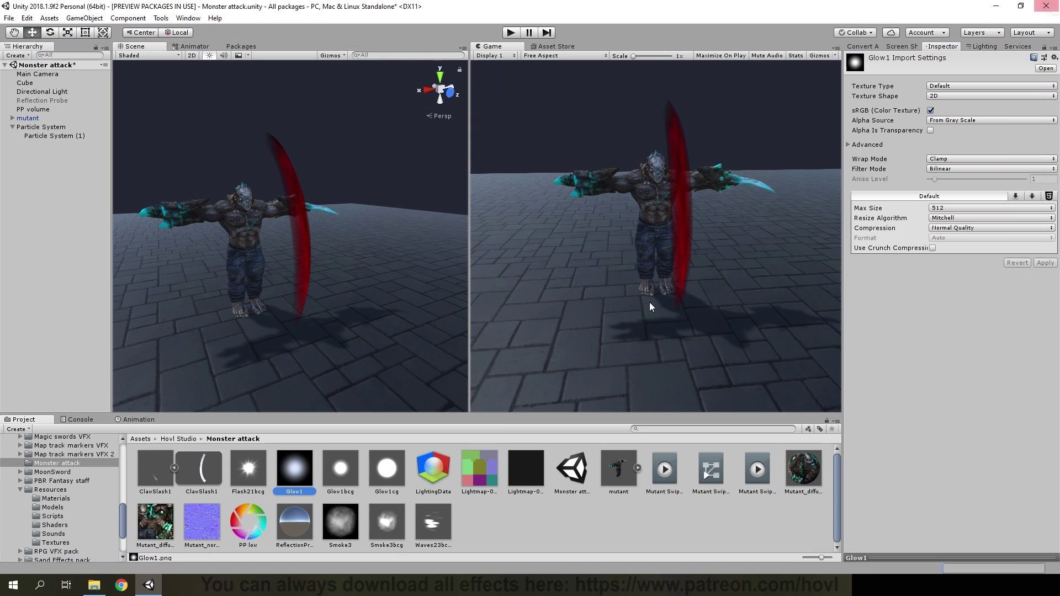
left_click_drag(326, 289, 347, 300, "alt")
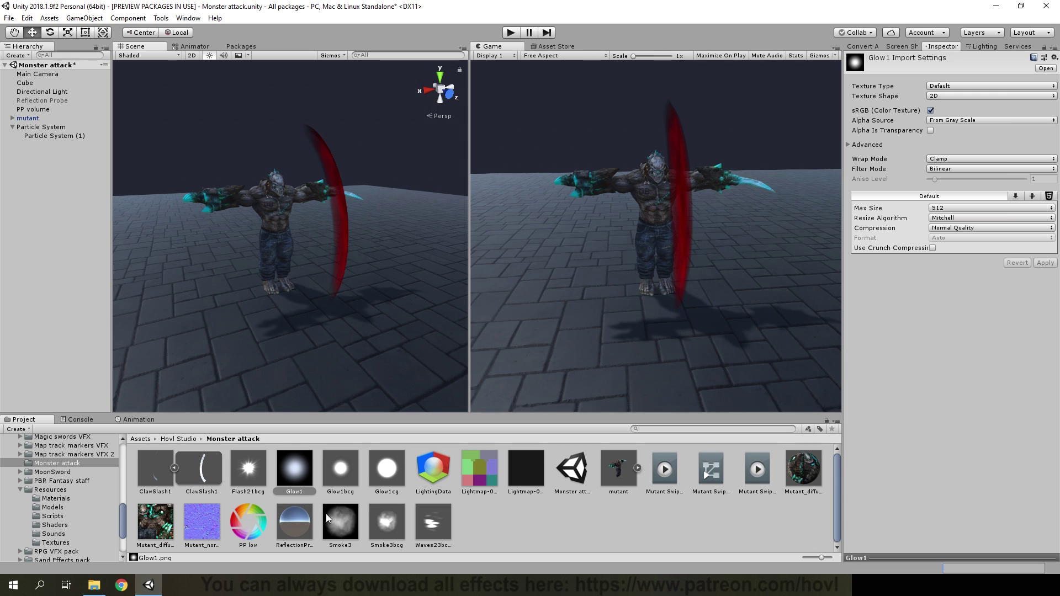
left_click(51, 138)
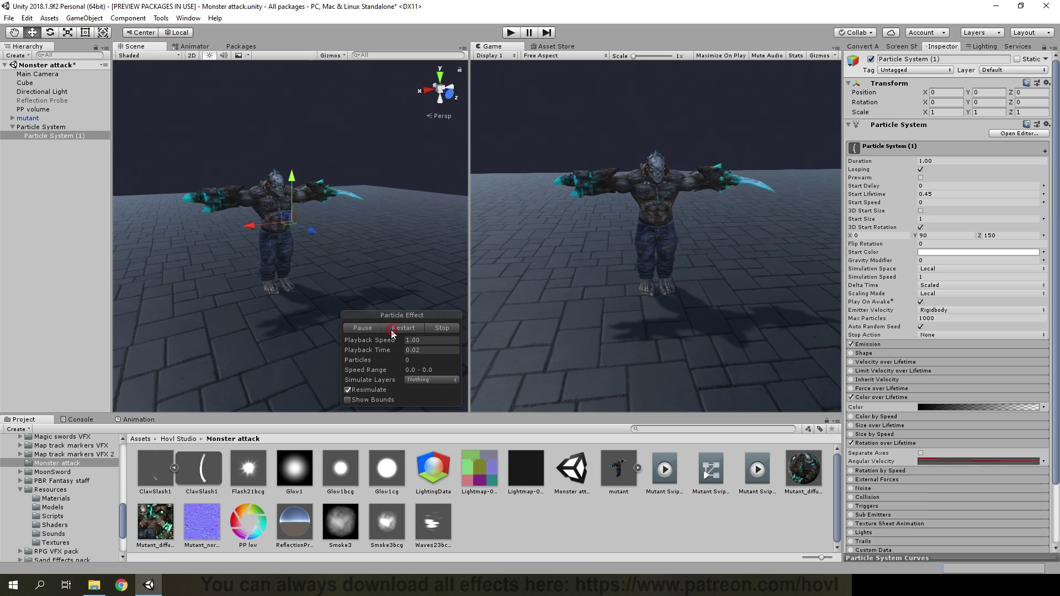
Step: Make the main slash's red gradient key FF1C1C and move it to 5.9%
left_click_drag(393, 346, 317, 357)
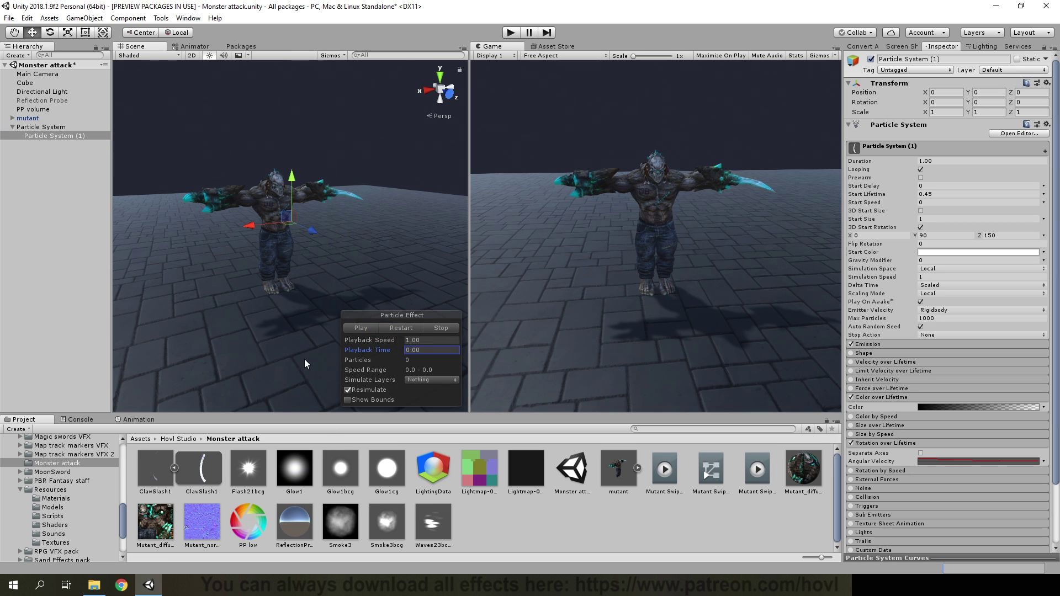
left_click(41, 127)
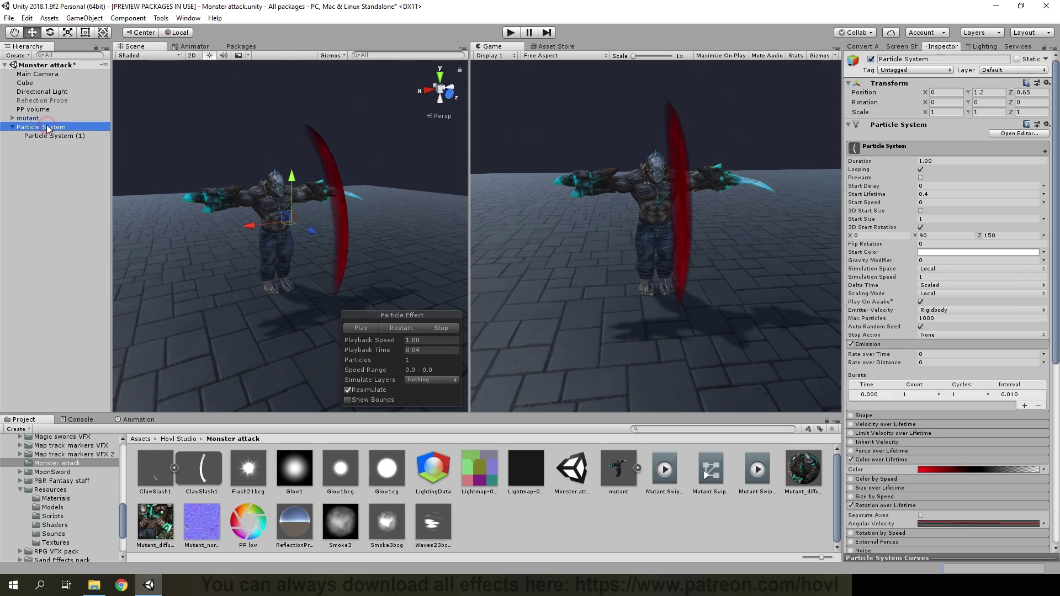
scroll(916, 364, "down", 3)
left_click(923, 370)
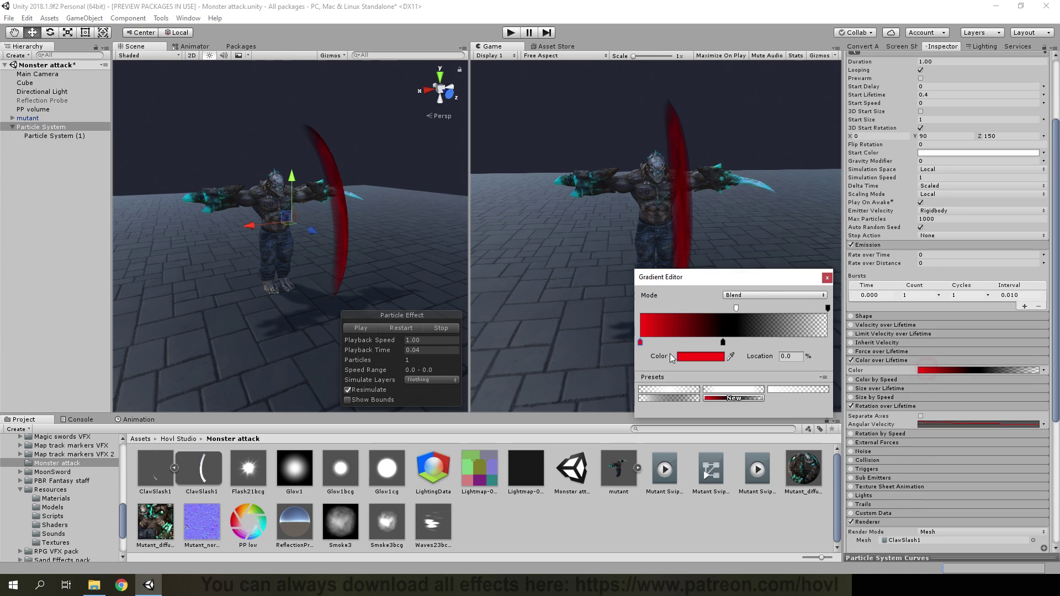
left_click(702, 357)
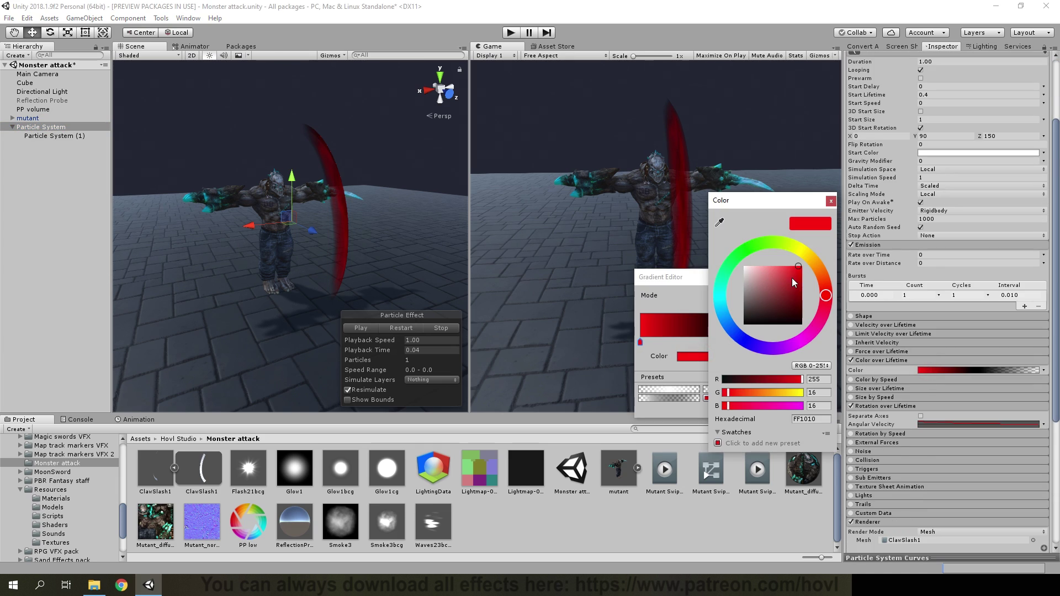
left_click_drag(799, 268, 796, 266)
left_click_drag(640, 341, 651, 341)
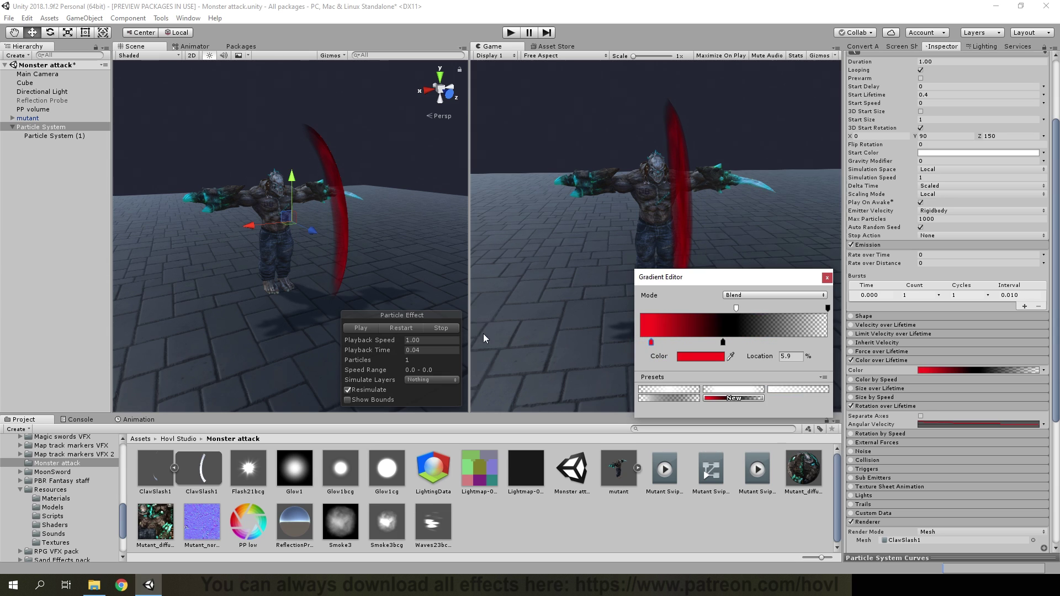
left_click(374, 327)
Step: Replay the slash and inspect it around 0.04 seconds, then select the dark slash layer
left_click(396, 328)
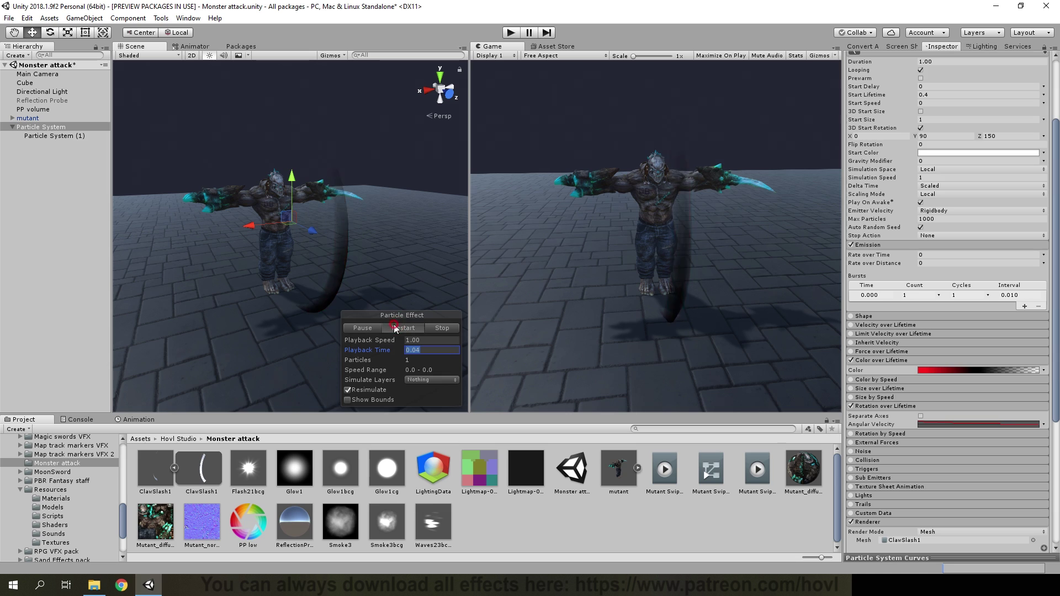
left_click(363, 328)
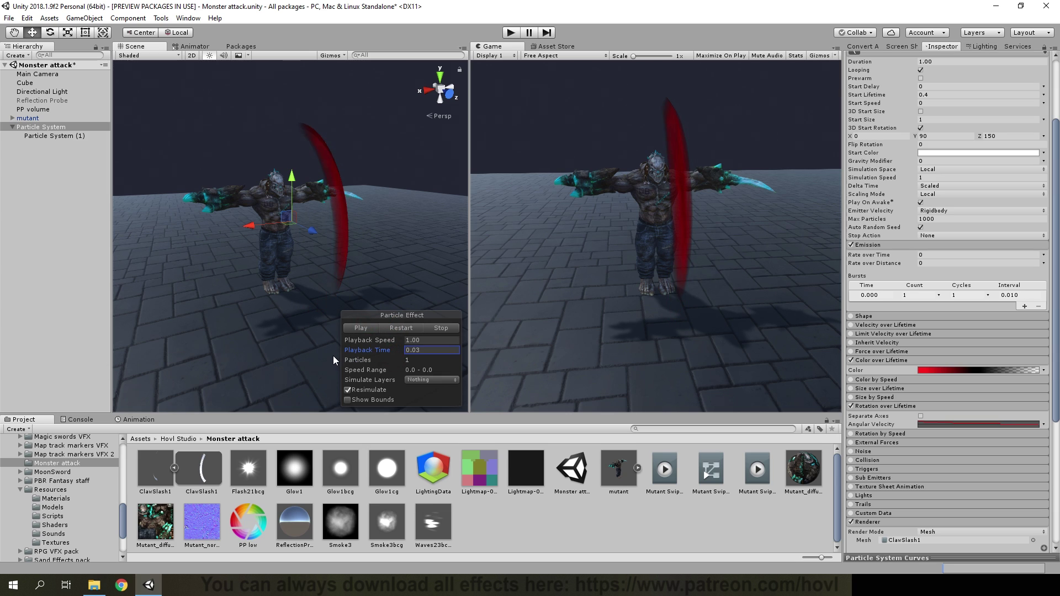
mouse_move(347, 351)
left_mouse_down()
mouse_move(337, 352)
mouse_move(366, 352)
left_mouse_up()
right_click_drag(381, 206, 337, 197)
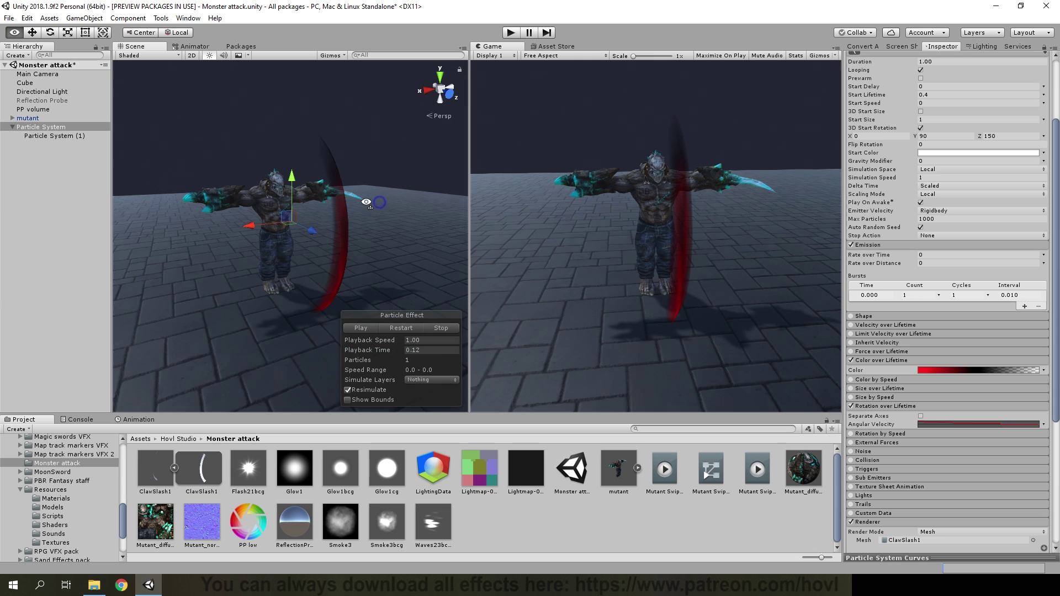
left_click(51, 127)
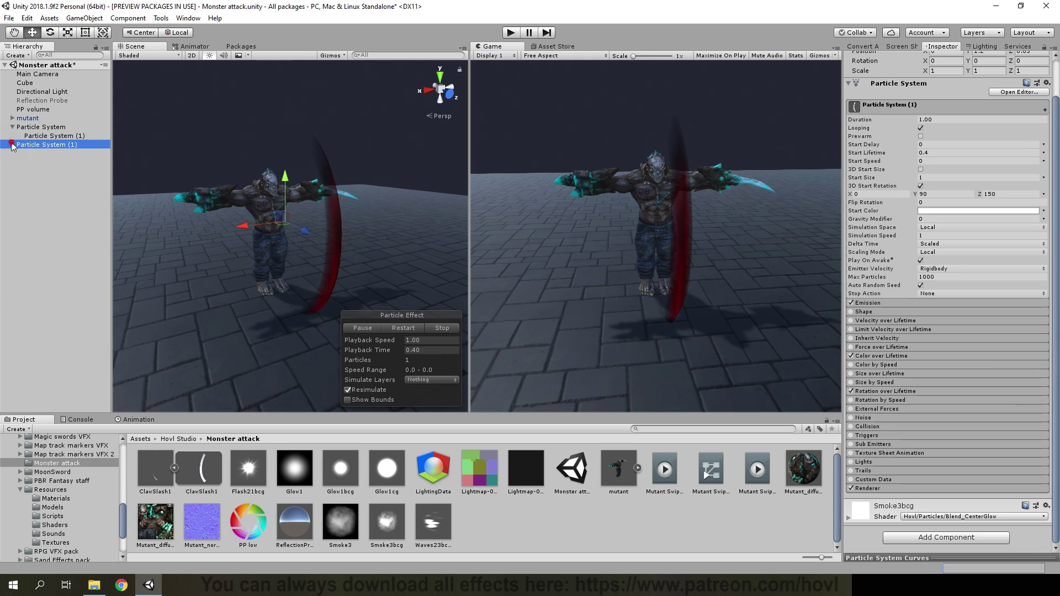
Step: Duplicate the dark slash layer and give the copy the Glow1cg material
key("ctrl+d")
left_click(42, 145)
key("Return")
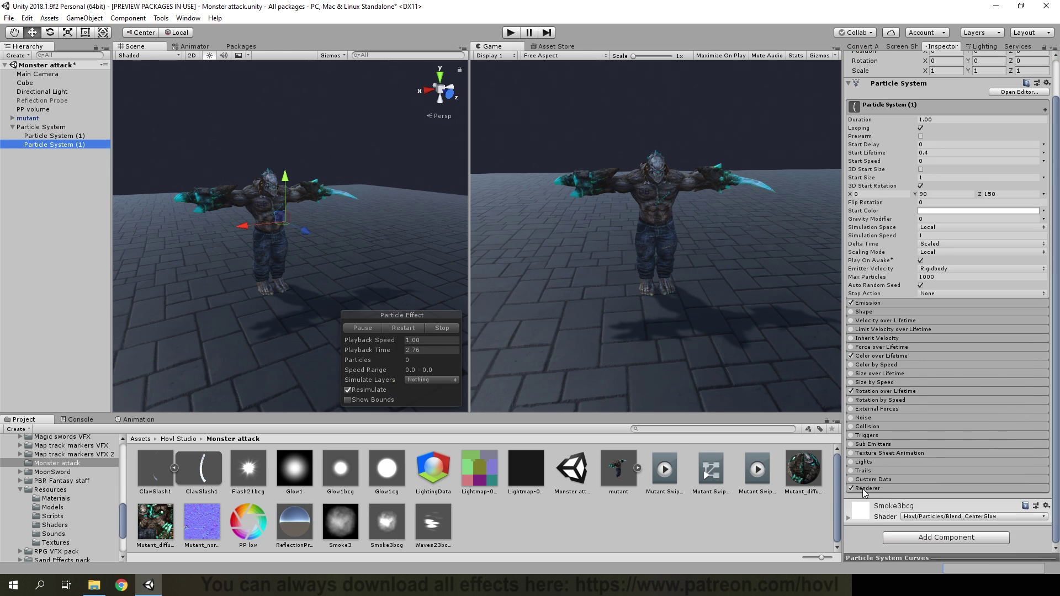
left_click(862, 489)
scroll(863, 489, "down", 3)
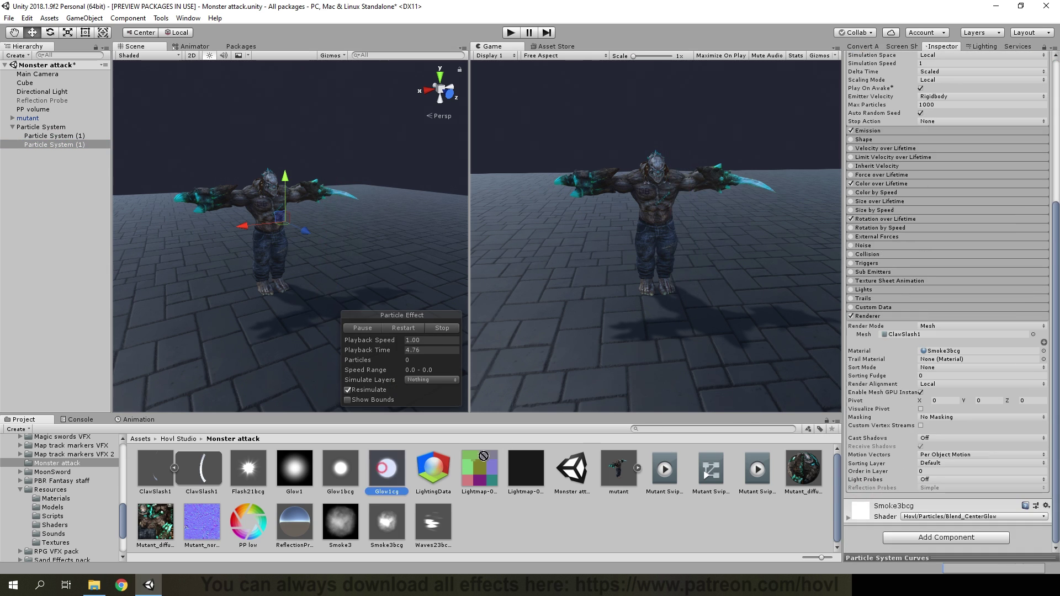
left_click_drag(386, 468, 949, 351)
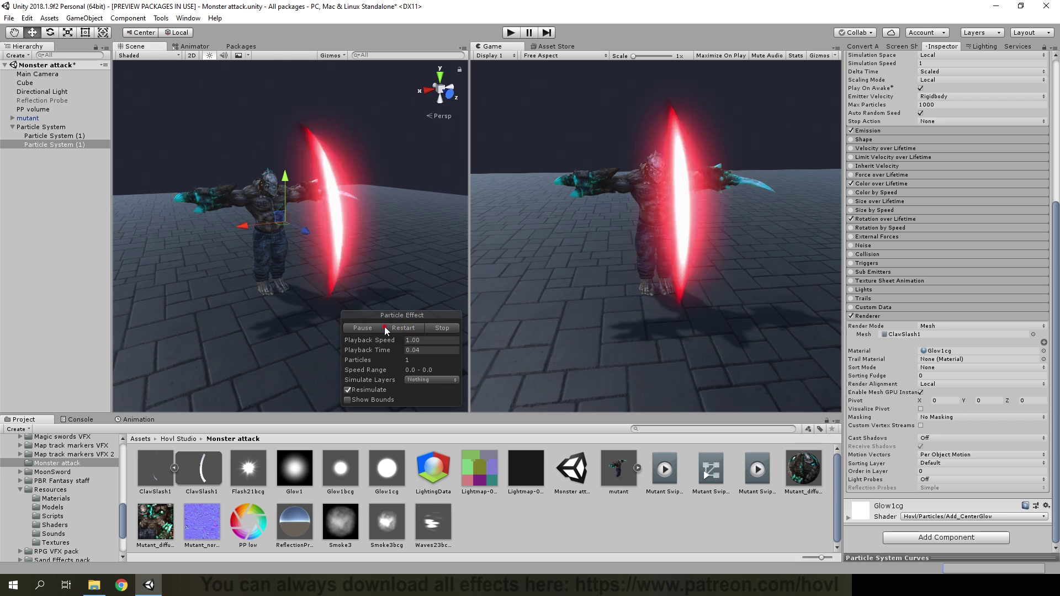
left_click_drag(386, 350, 363, 352)
Step: Set the copy's Start Lifetime to 0.05
scroll(932, 161, "up", 10)
left_click(925, 195)
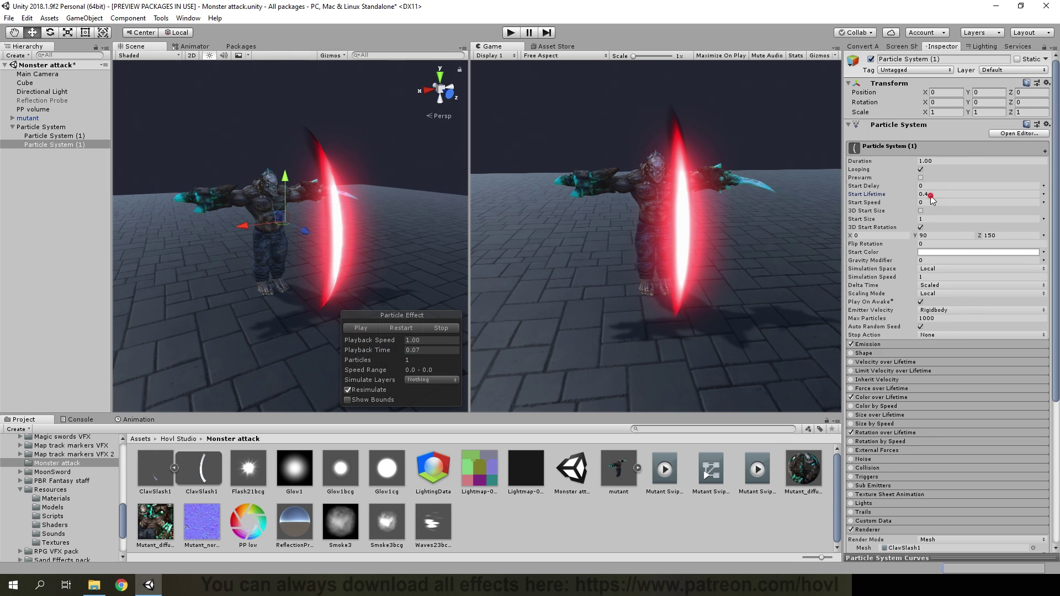
type("0.05")
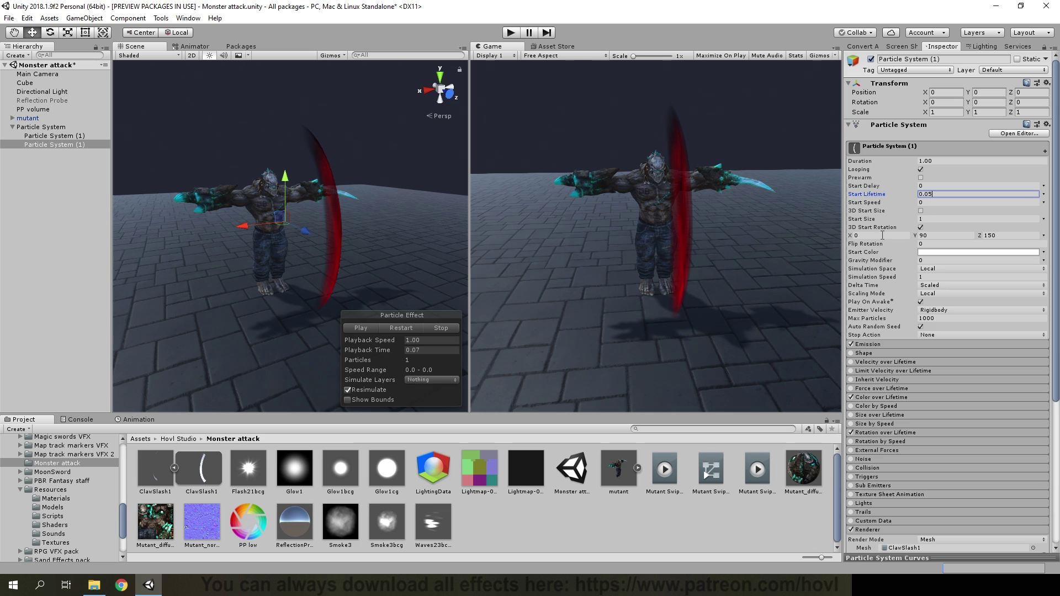
left_click(400, 328)
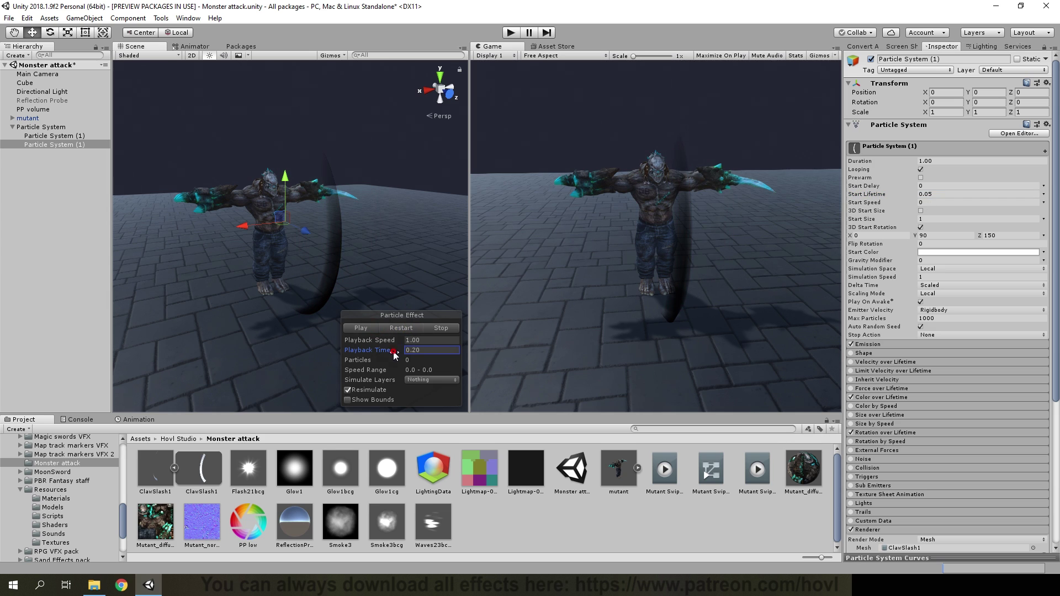
left_click_drag(367, 350, 335, 357)
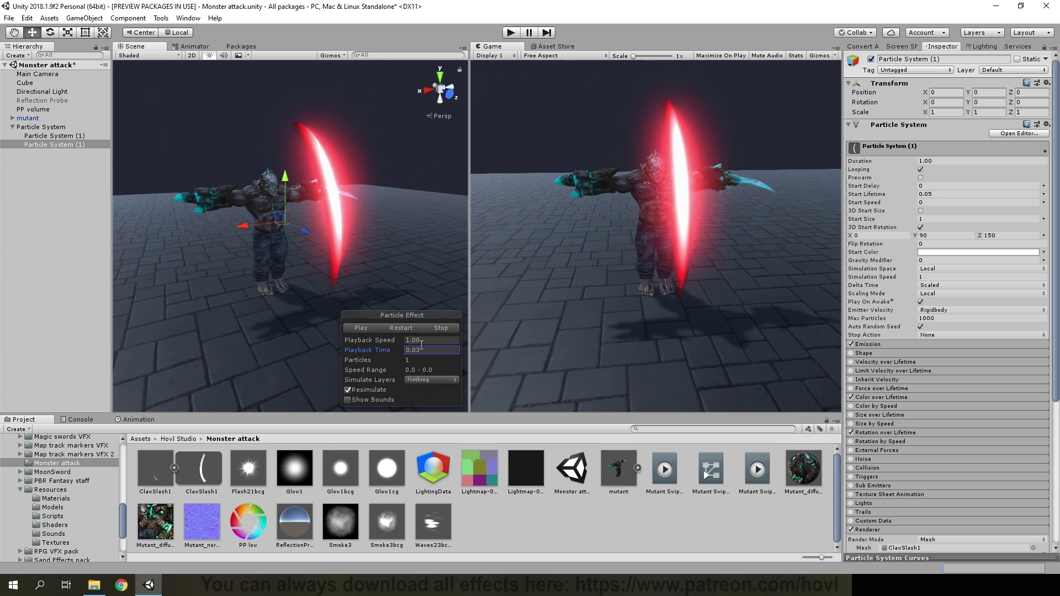
Step: Raise the copy's Angular Velocity curve maximum to 1000
left_click(872, 433)
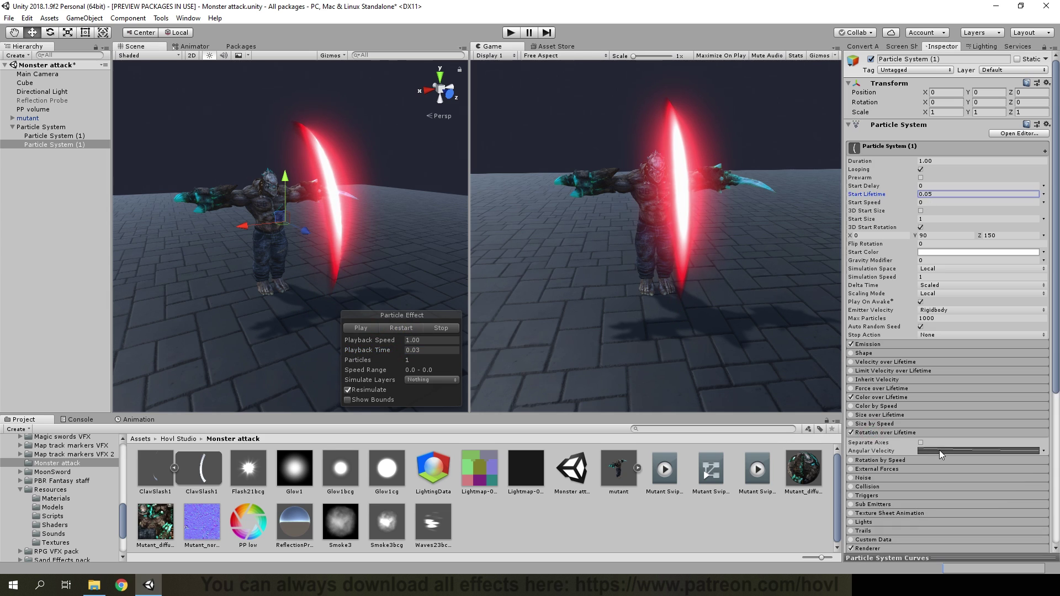
left_click(889, 557)
left_click(855, 410)
type("1")
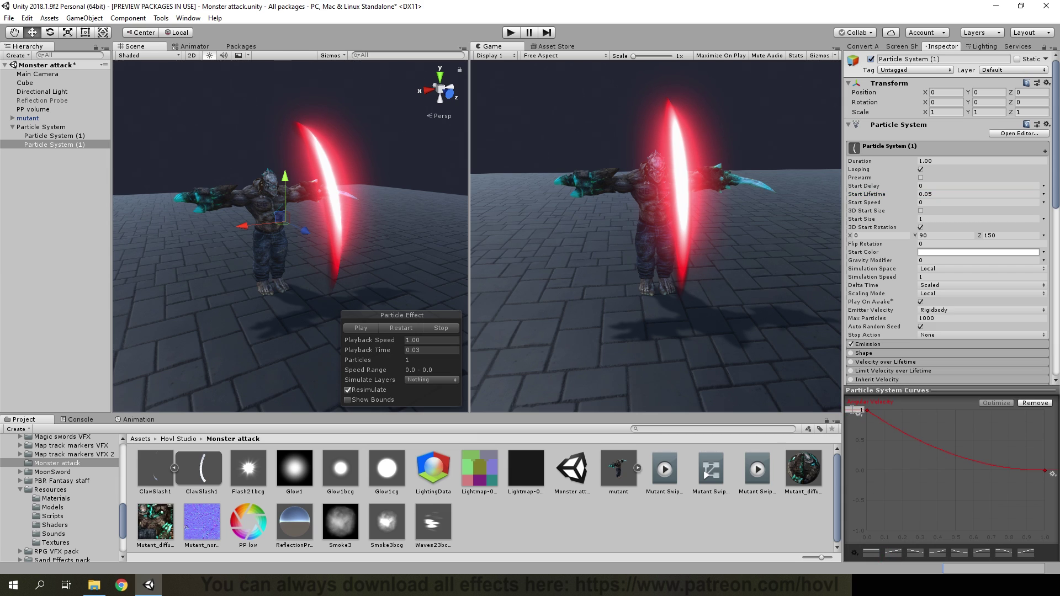
type("000")
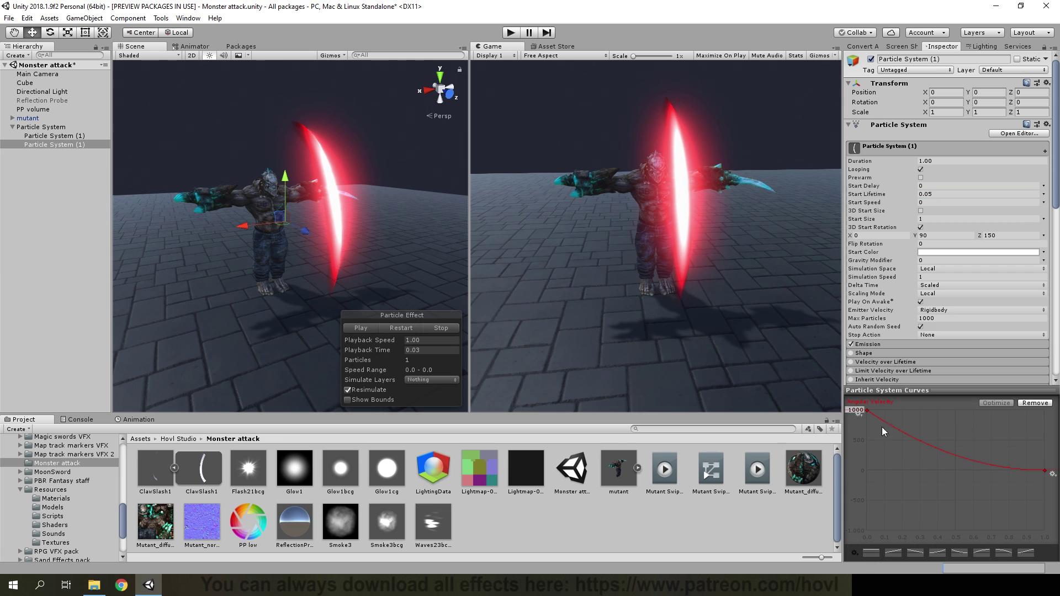
left_click_drag(392, 348, 363, 358)
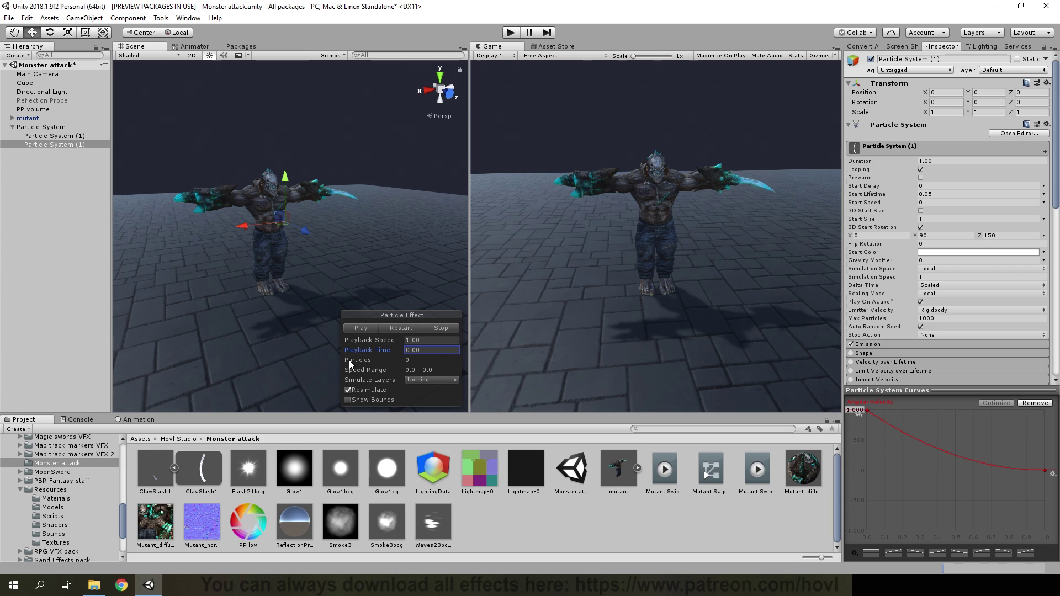
scroll(909, 254, "down", 3)
Step: Make the Color over Lifetime gradient plain white, fading out at the end
scroll(908, 254, "down", 1)
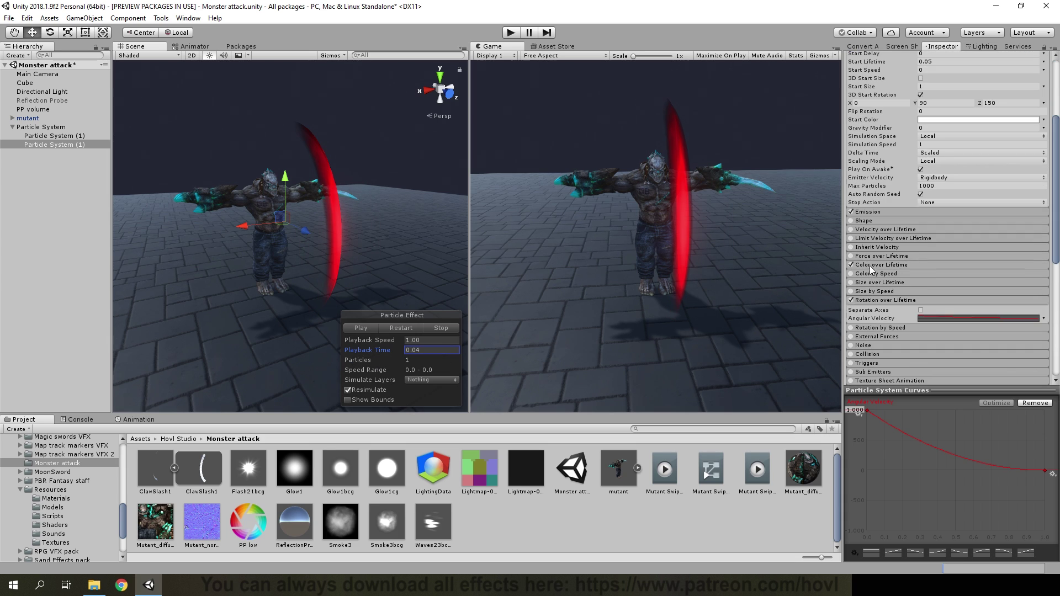
left_click(881, 264)
left_click(948, 275)
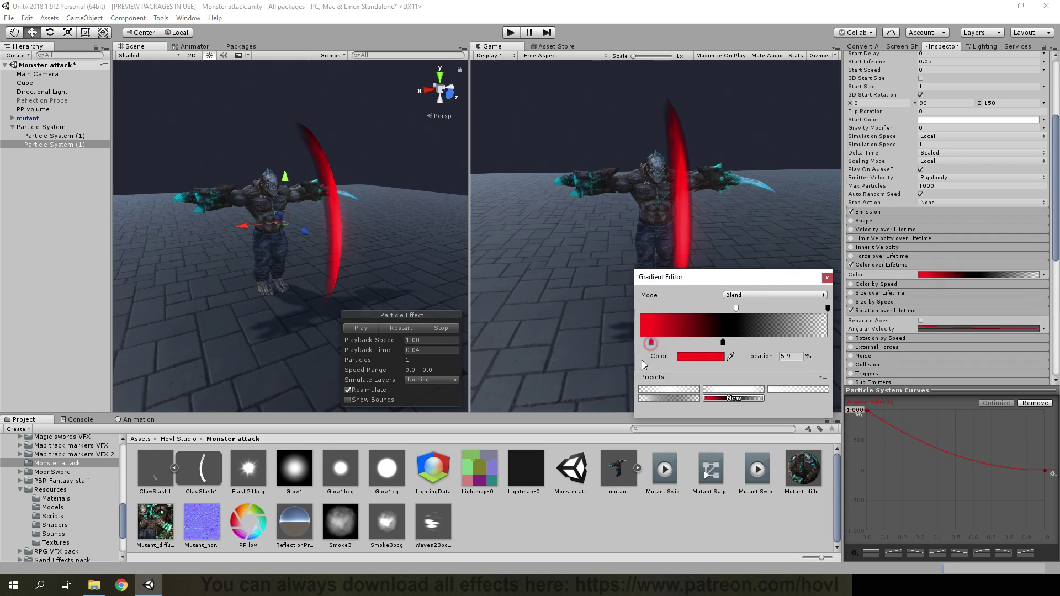
left_click_drag(651, 342, 642, 365)
left_click_drag(723, 343, 729, 365)
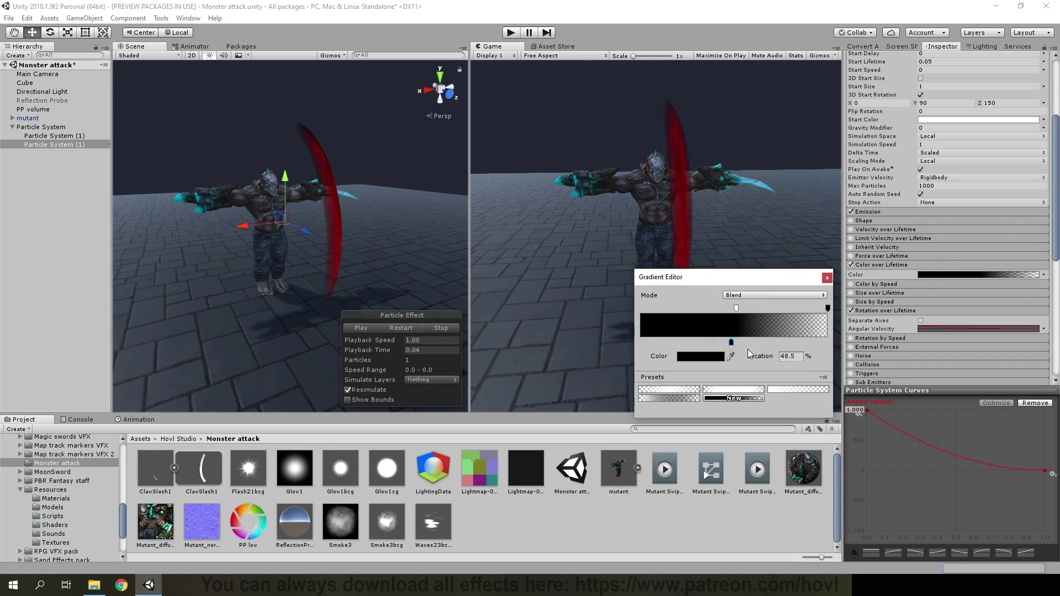
left_click(700, 356)
left_click_drag(784, 292, 649, 221)
left_click(671, 302)
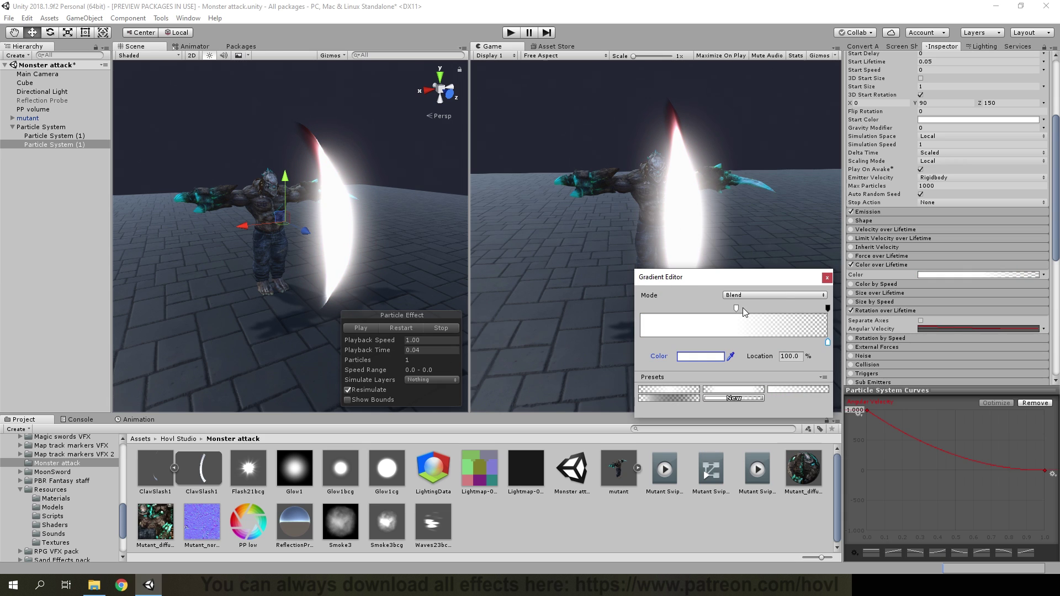
left_click_drag(736, 308, 810, 308)
Step: Set the Start Color to bright red FF1717 and restart the preview
scroll(938, 200, "up", 2)
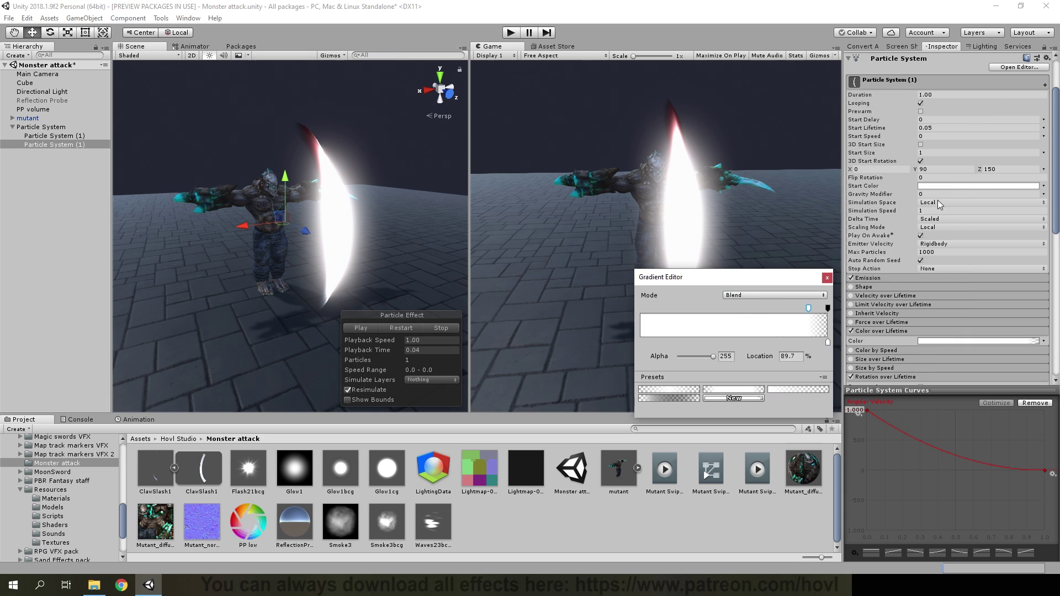
left_click(938, 186)
left_click_drag(788, 274, 800, 257)
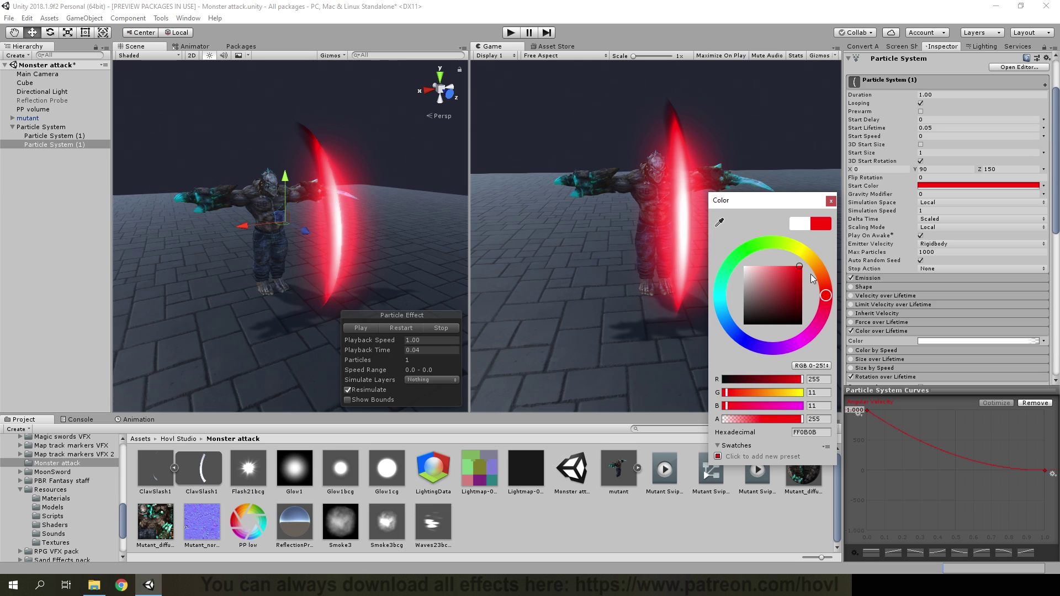
left_click_drag(796, 261, 797, 261)
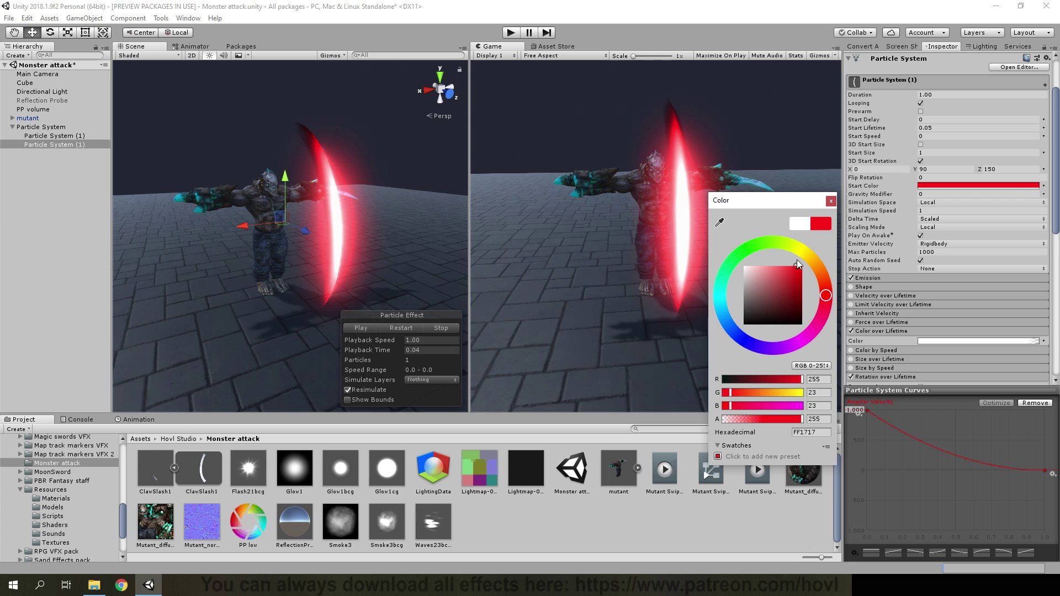
left_click(402, 330)
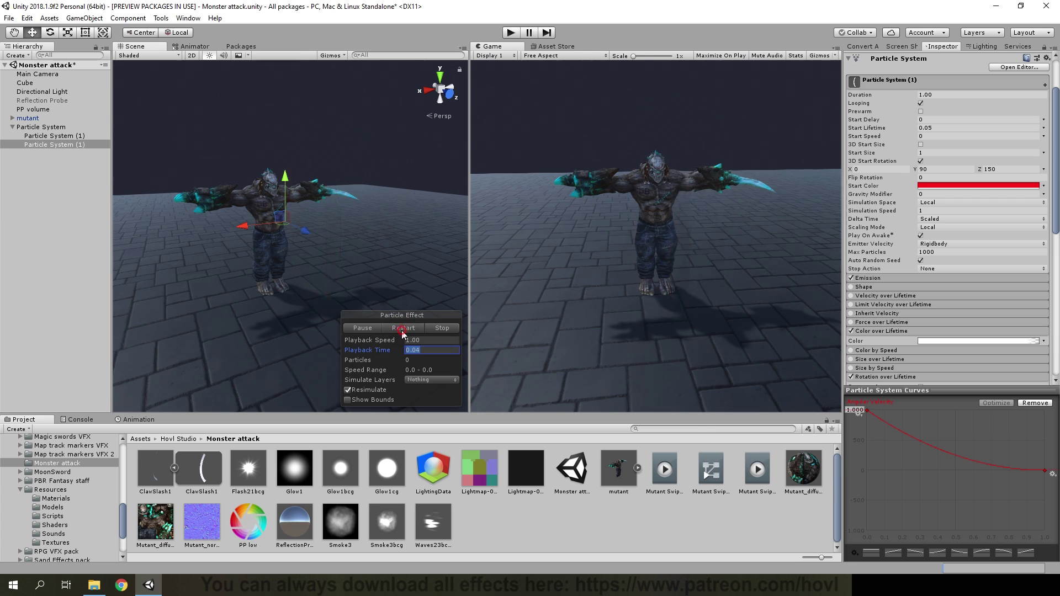
Step: Replay the effect and select all three slash particle system layers together
left_click(396, 330)
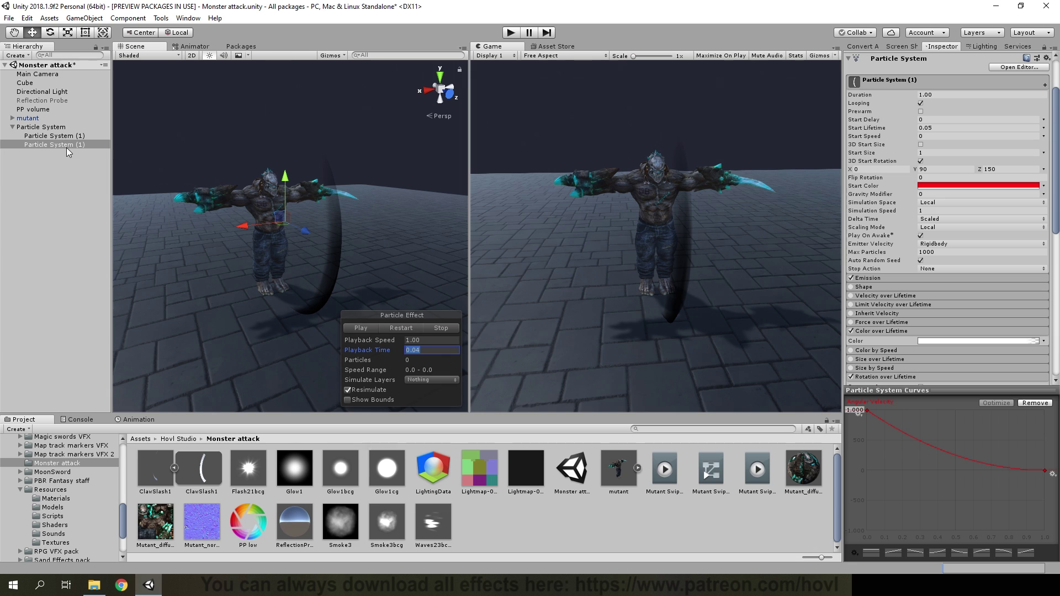
left_click(45, 127, "shift")
left_click(361, 328)
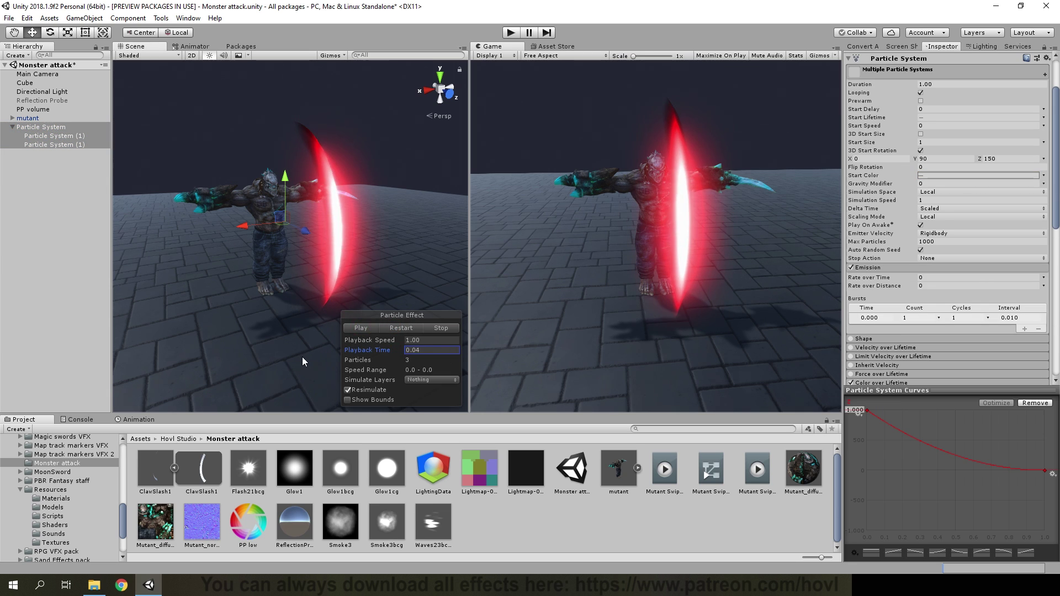
scroll(911, 301, "down", 5)
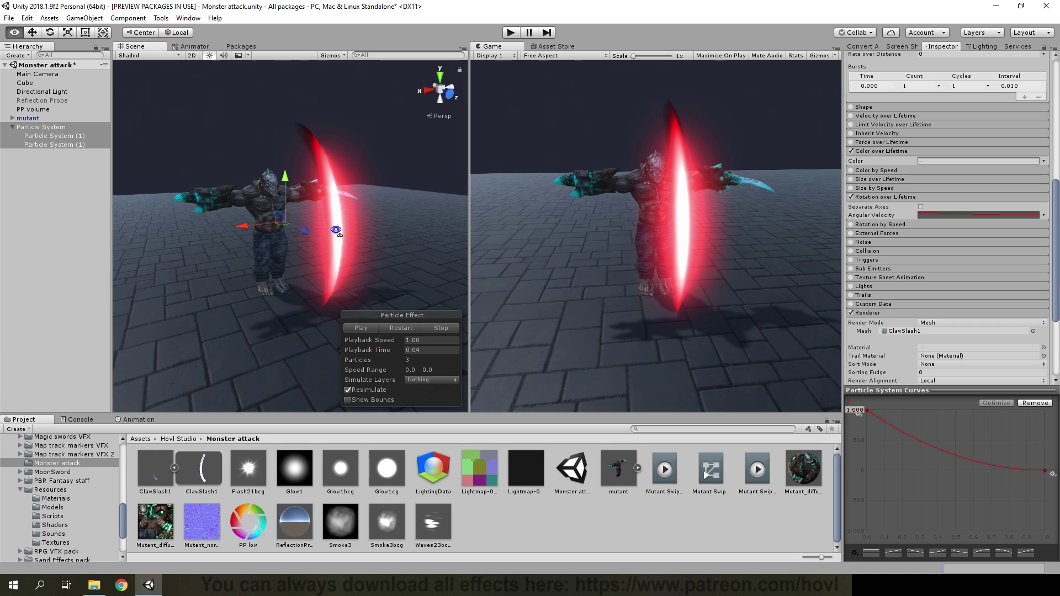
left_click_drag(287, 238, 313, 236, "alt")
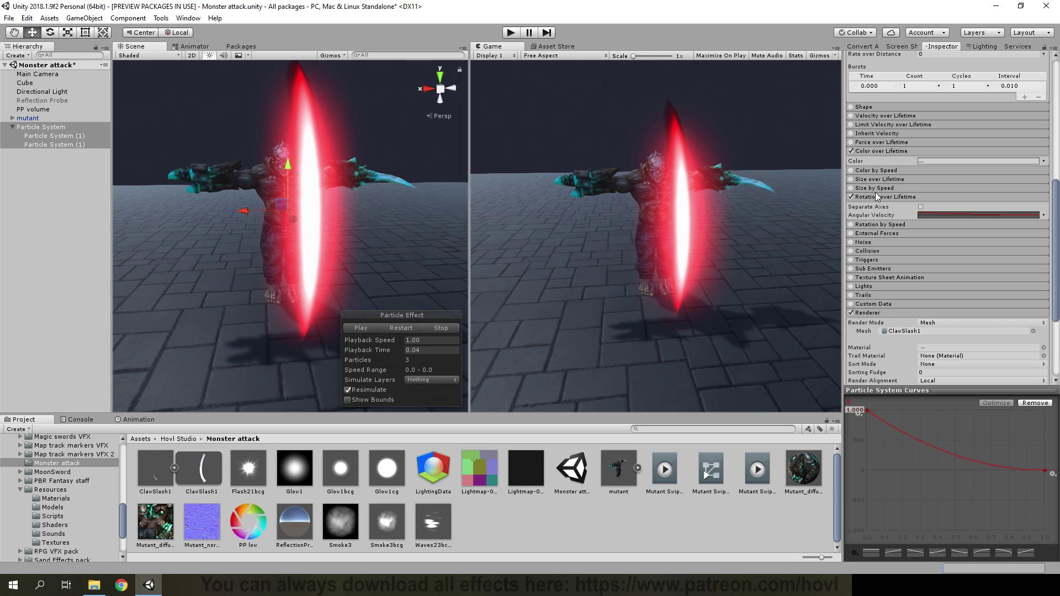
Step: Enable Size over Lifetime with Separate Axes, keeping the X and Y curves flat at full size
left_click(852, 179)
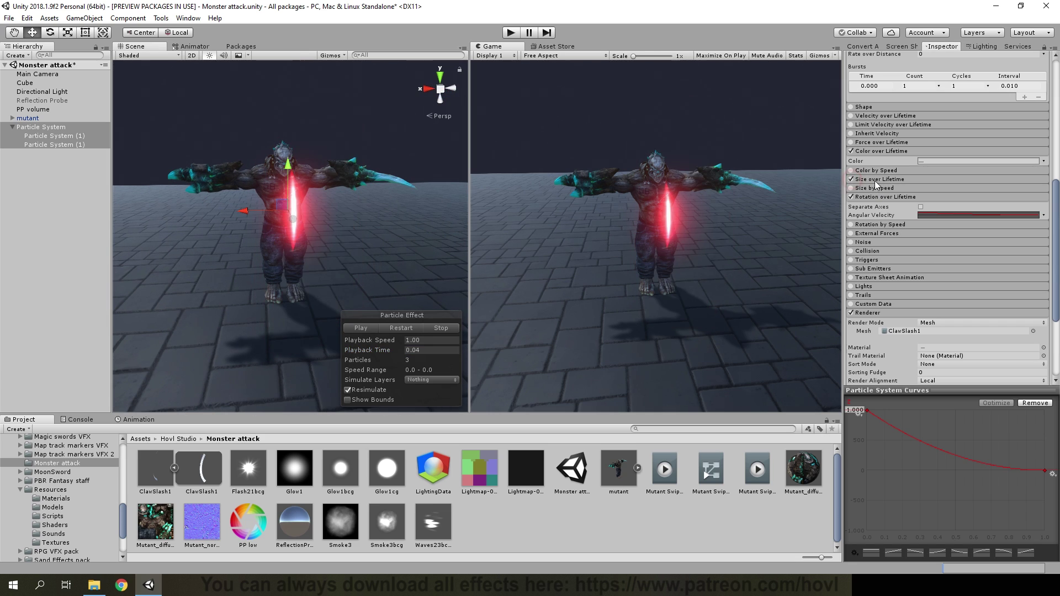
left_click(921, 189)
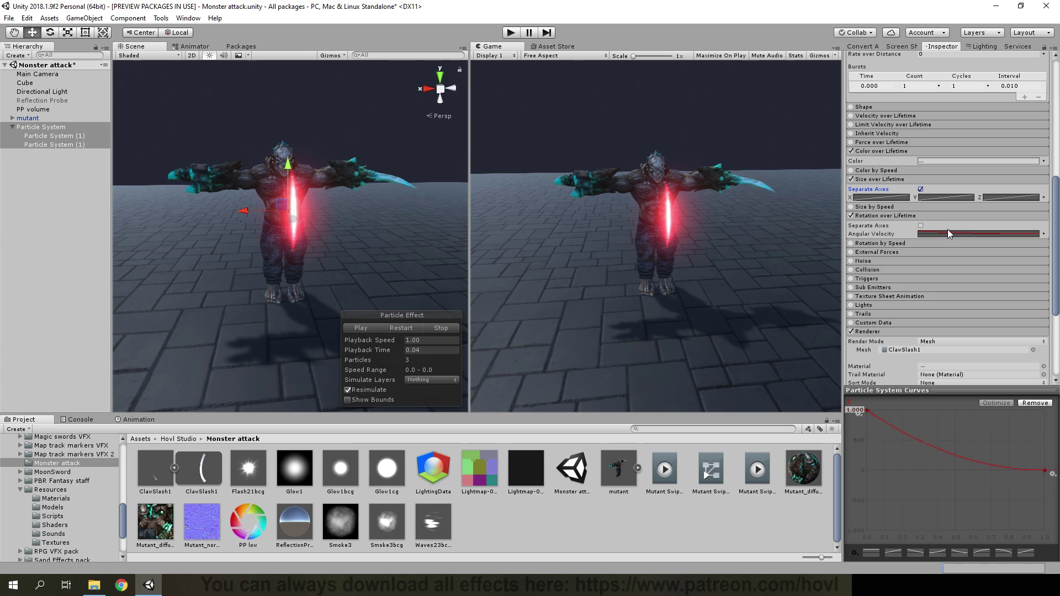
left_click(891, 198)
left_click(948, 198)
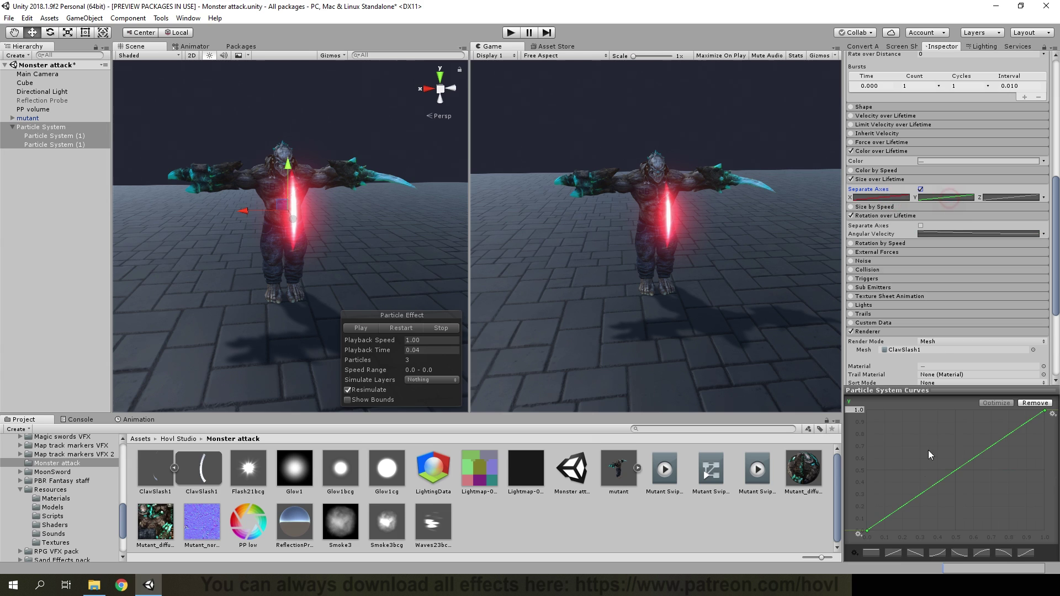
left_click(871, 553)
left_click(893, 511)
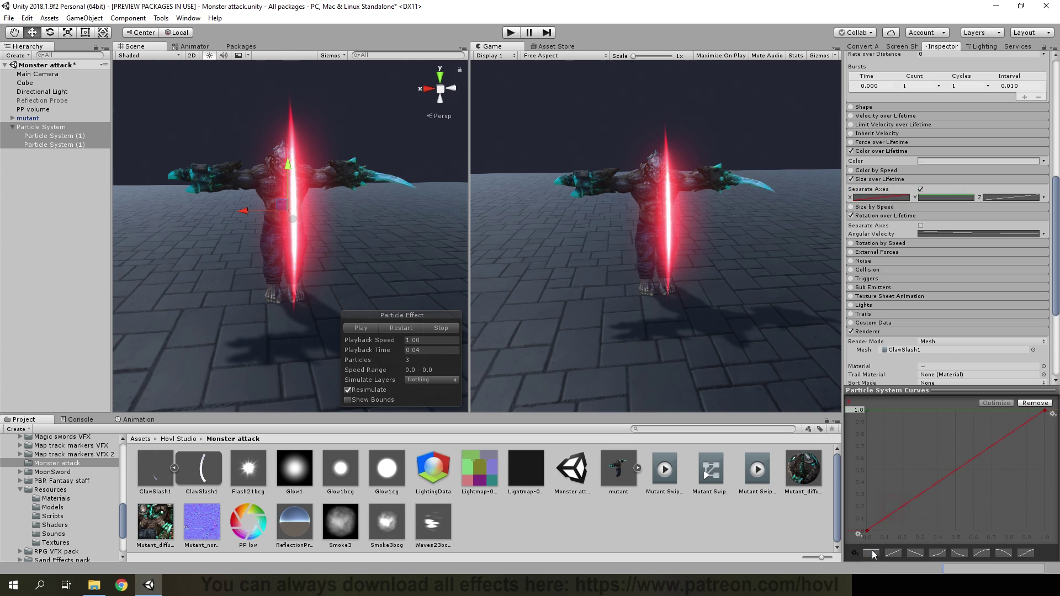
left_click(871, 552)
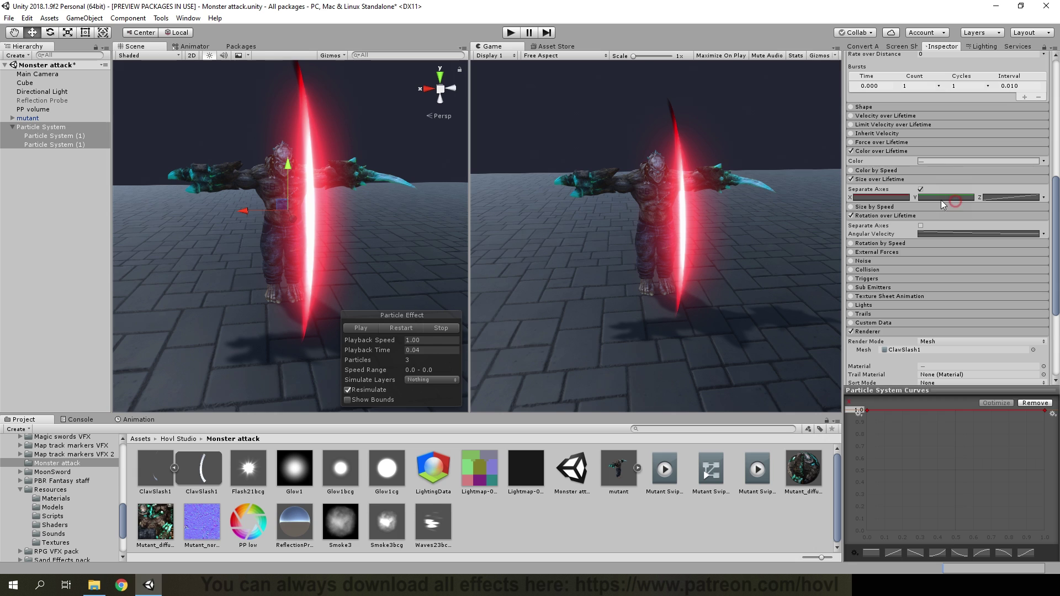
Step: Give the Z size curve a falling ease-out preset and view the slash side-on
left_click(995, 197)
mouse_move(440, 241)
left_mouse_down("alt")
mouse_move(474, 211)
mouse_move(488, 224)
left_mouse_up("alt")
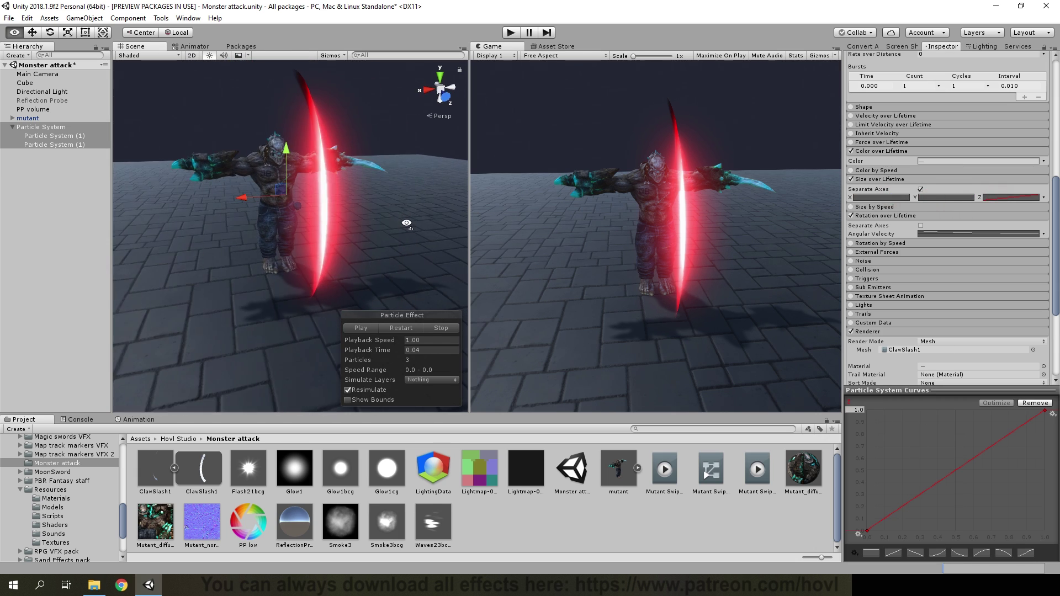
left_click(1002, 552)
left_click_drag(403, 267, 353, 267, "alt")
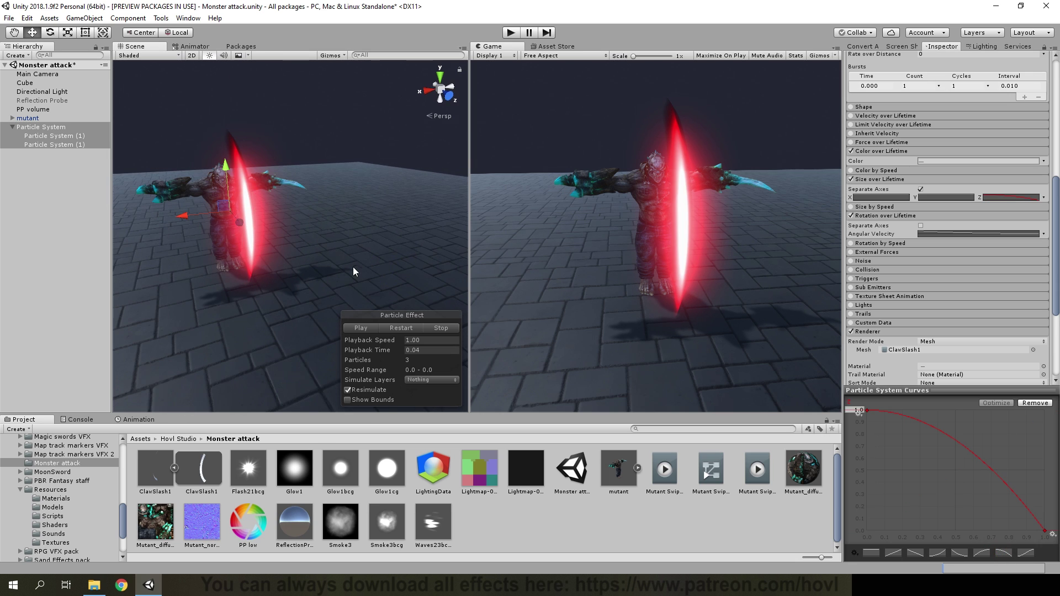
Step: Replay the slash preview, pause it at 0.14 seconds, and select the parent particle system
left_click(395, 329)
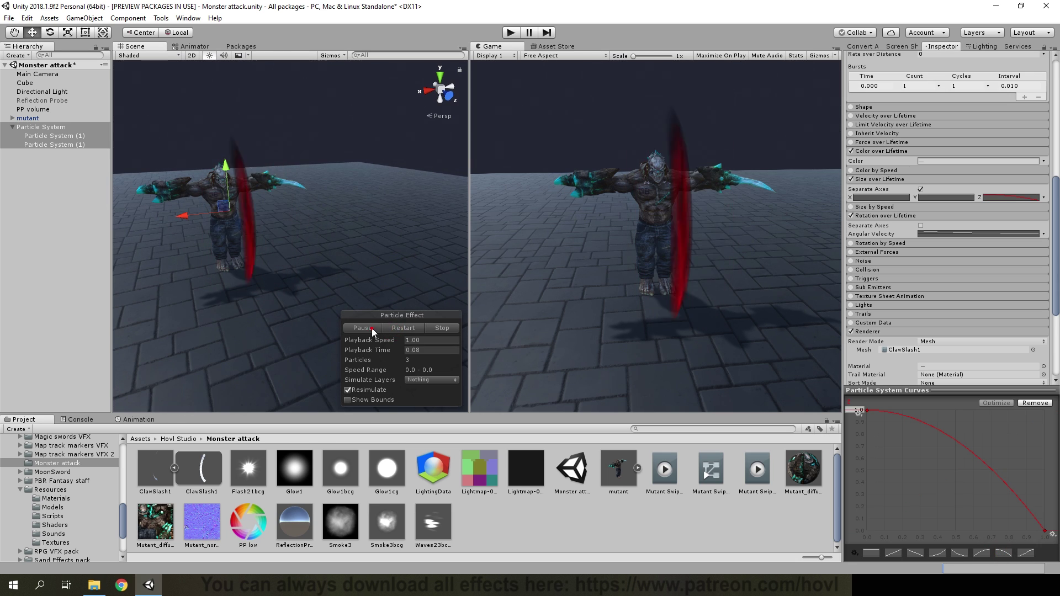
left_click(372, 328)
left_click_drag(395, 350, 344, 359)
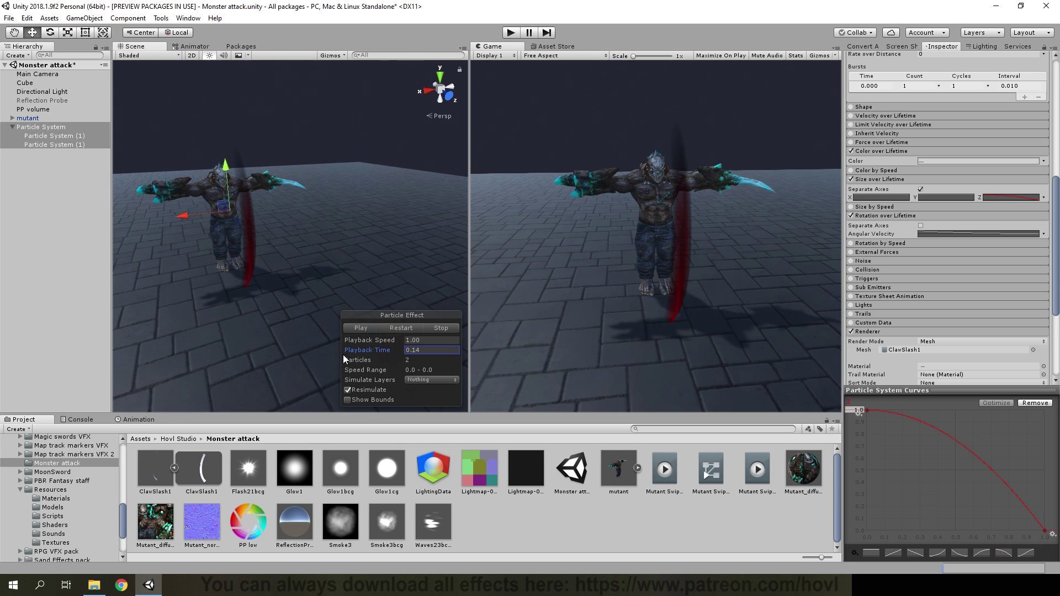
left_click(57, 142)
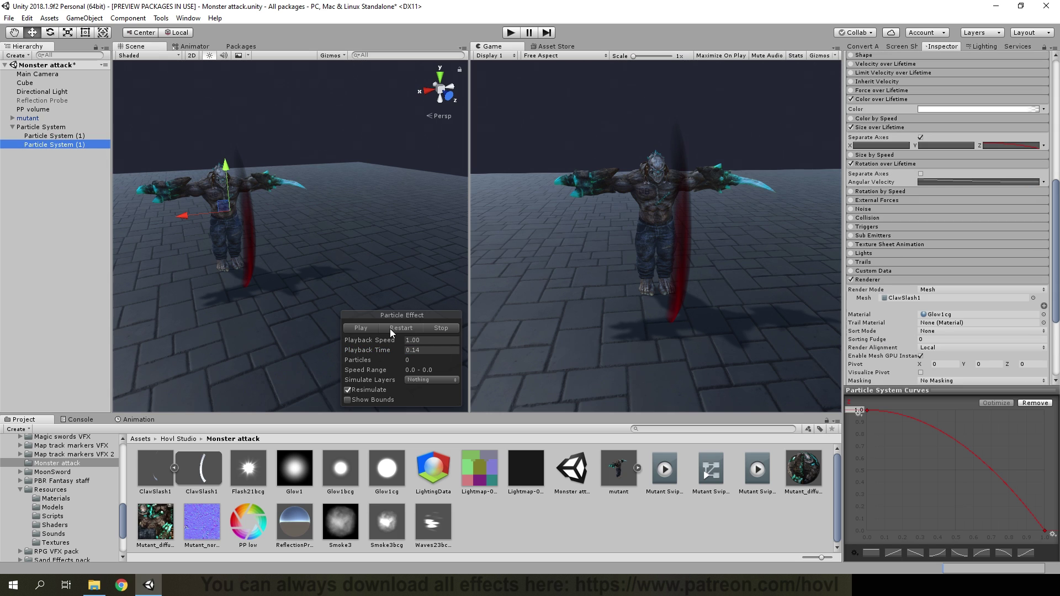
left_click(61, 128)
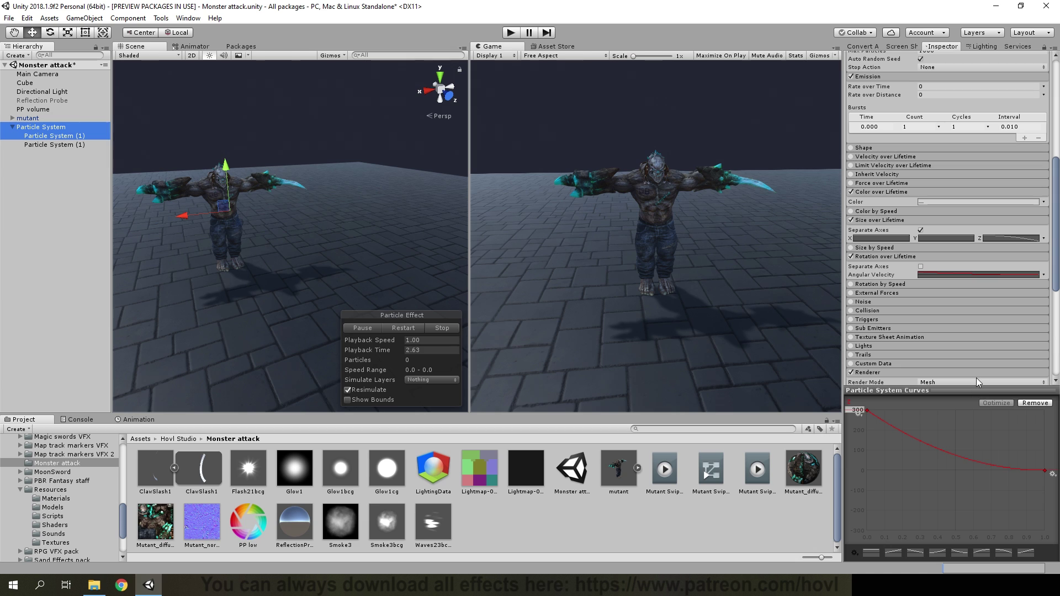
Step: Edit the Z size curve to hold at 1 until late in life, then drop to zero
left_click(1002, 241)
left_click(1003, 240)
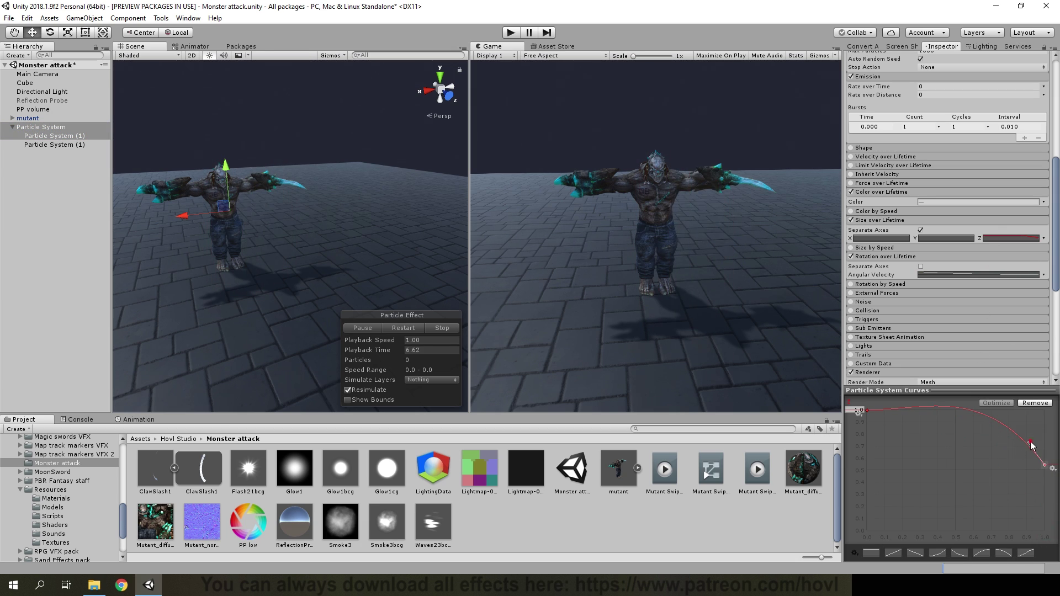
left_click_drag(1036, 462, 1022, 450)
left_click(972, 393)
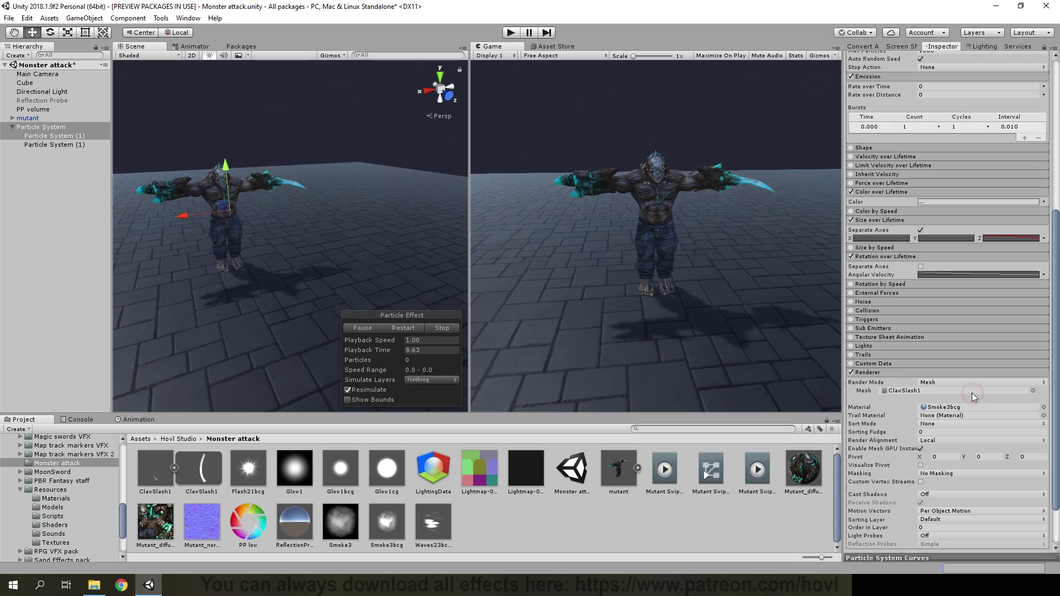
Step: Restart the second slash system's preview to view the red glowing slash around the monster
left_click(48, 145)
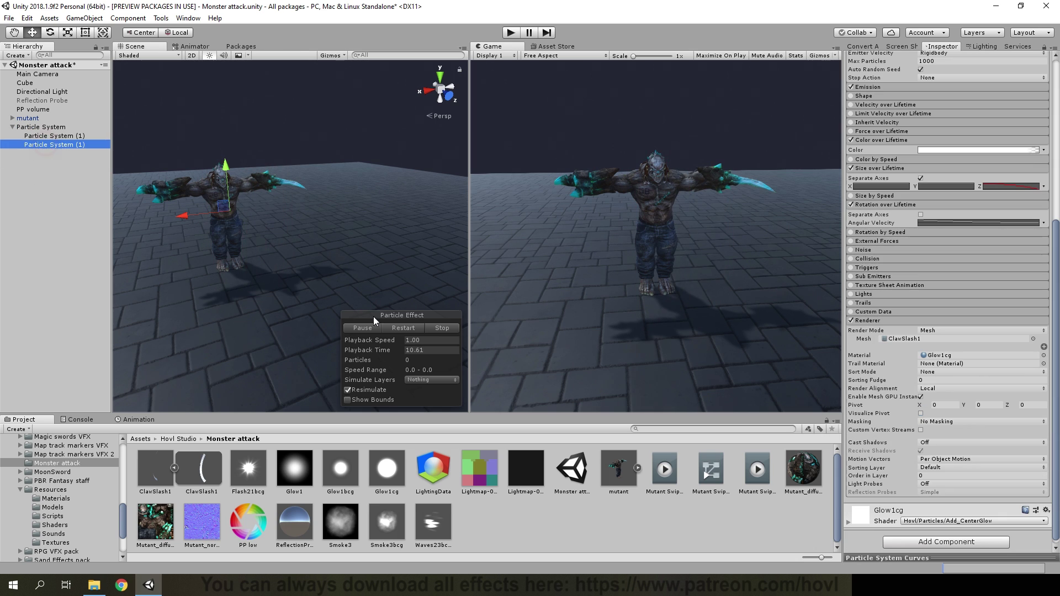
left_click(386, 329)
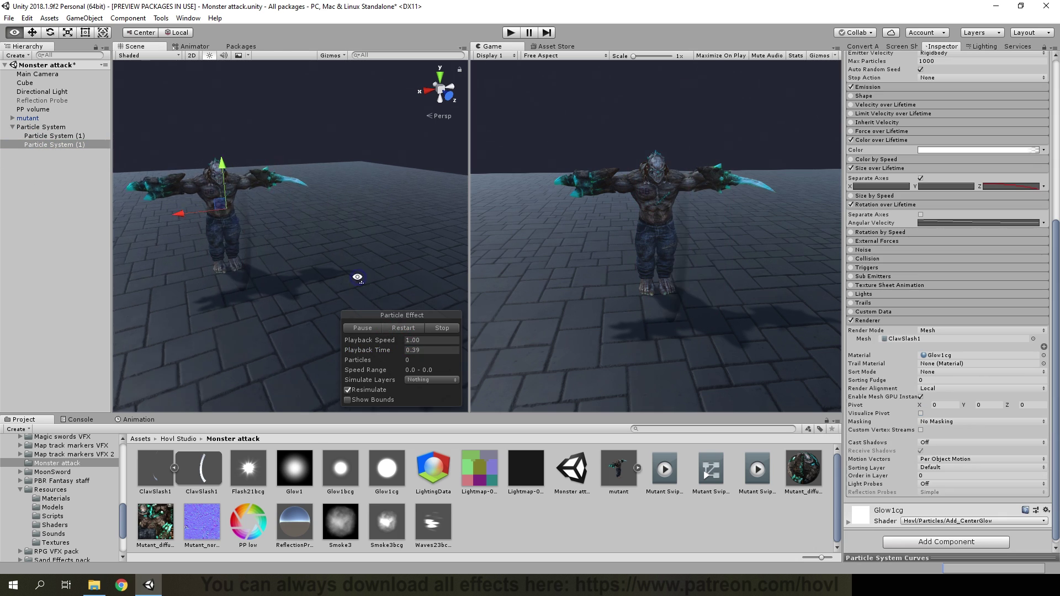
left_click_drag(387, 351, 326, 353)
right_click_drag(326, 353, 100, 174)
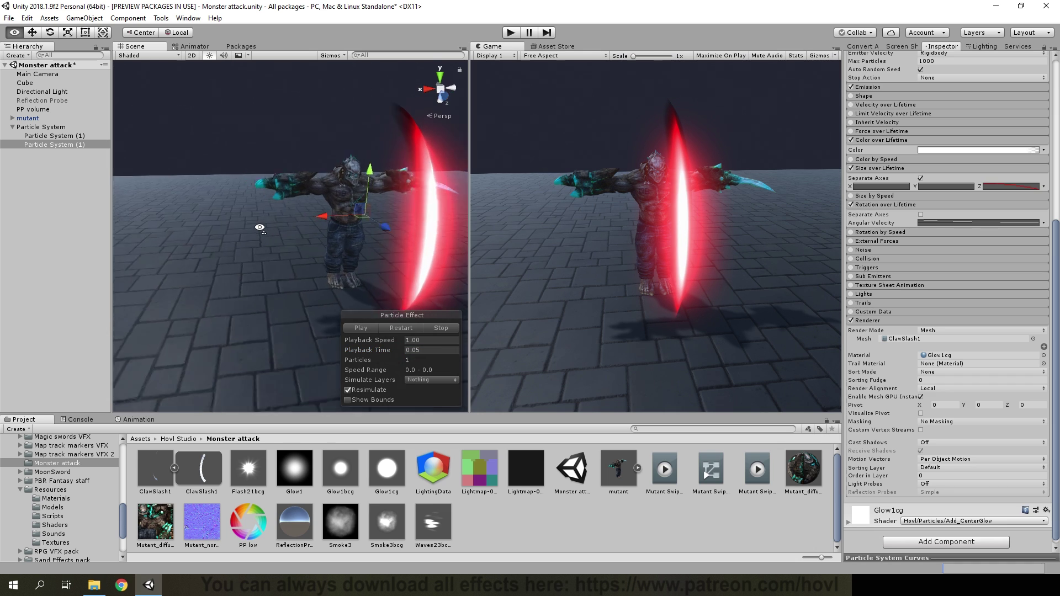
left_click(56, 184)
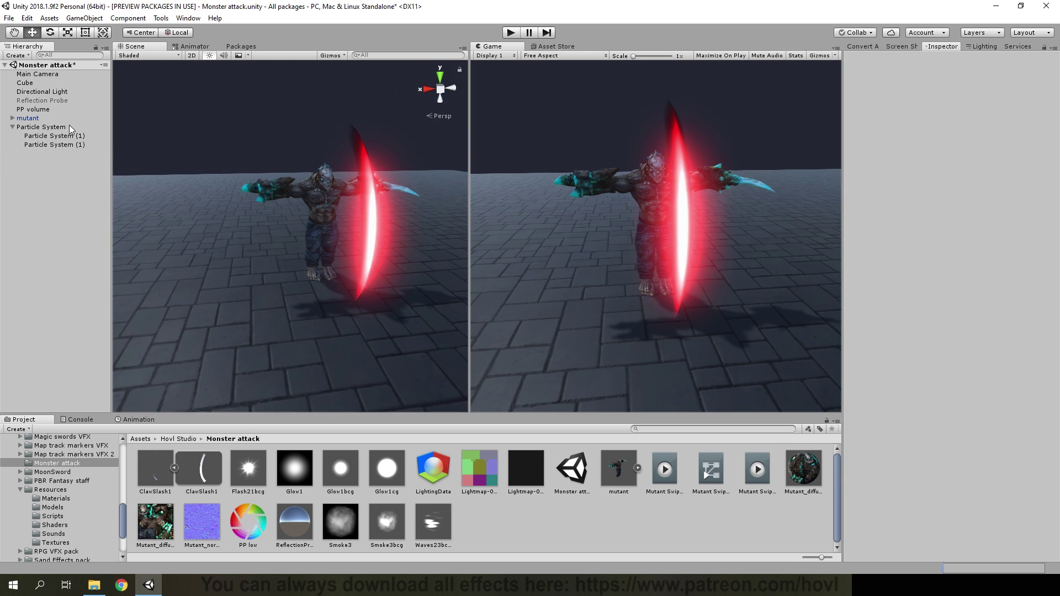
Step: Add a new Particle System to the scene with its Renderer turned off
right_click(37, 166)
mouse_move(71, 293)
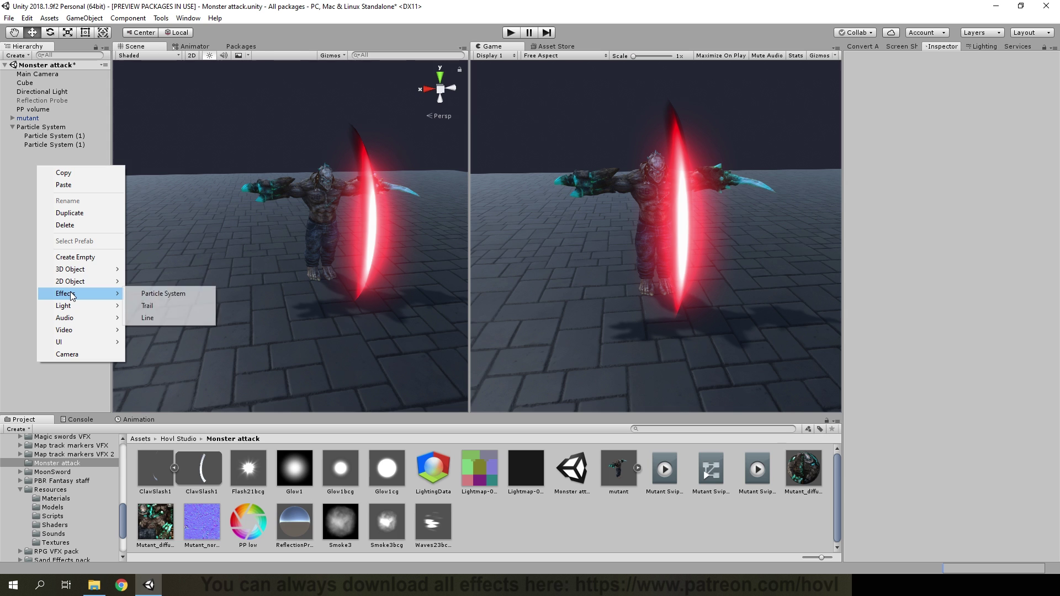
left_click(166, 293)
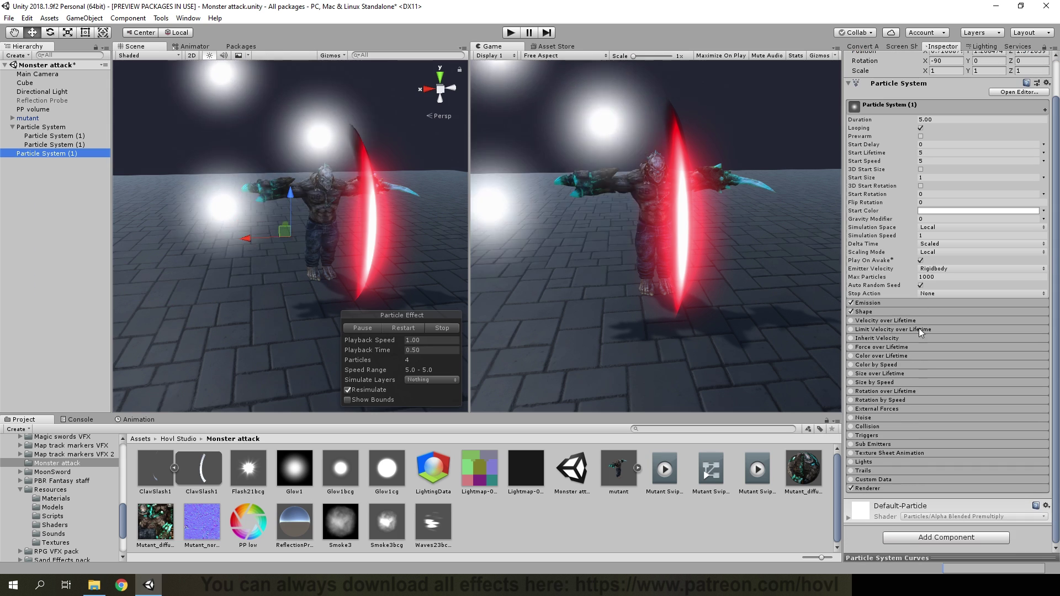
left_click(851, 488)
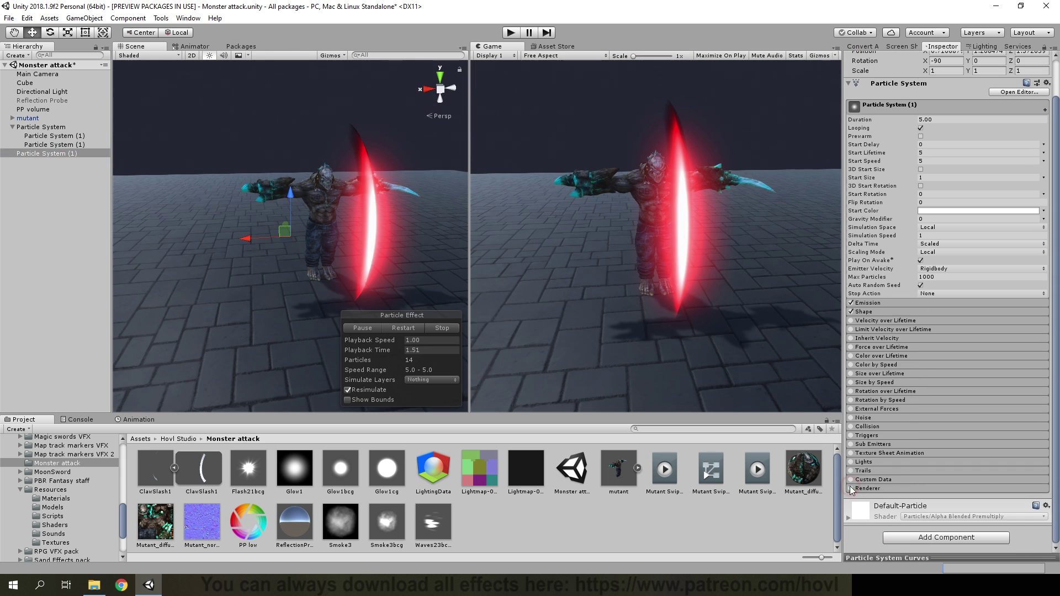
scroll(906, 87, "up", 2)
Step: Copy the original group's Transform values and paste them onto the new particle system
left_click(53, 130)
right_click(918, 86)
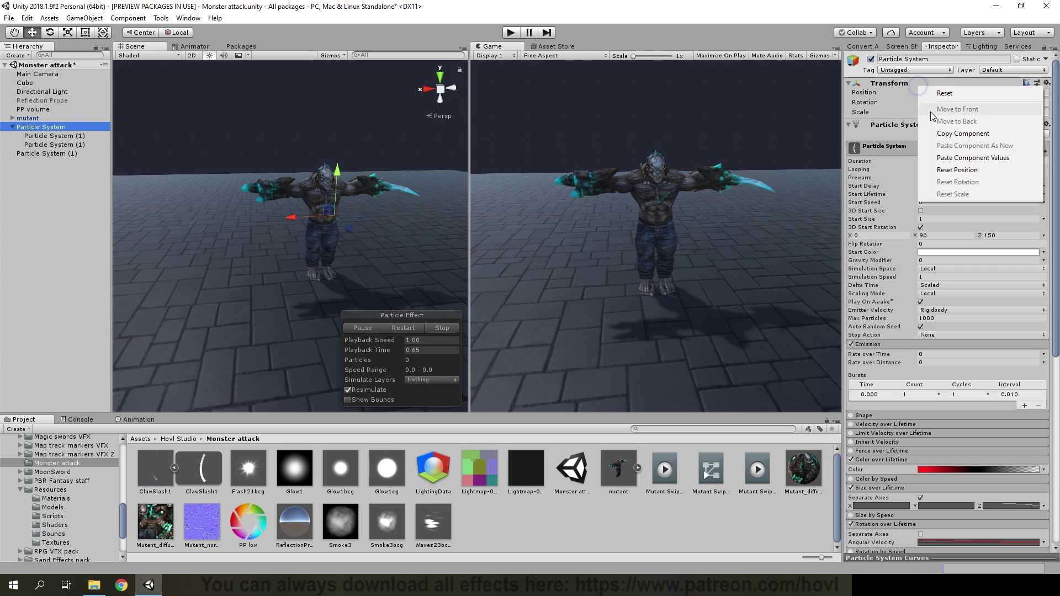
left_click(950, 135)
left_click(72, 154)
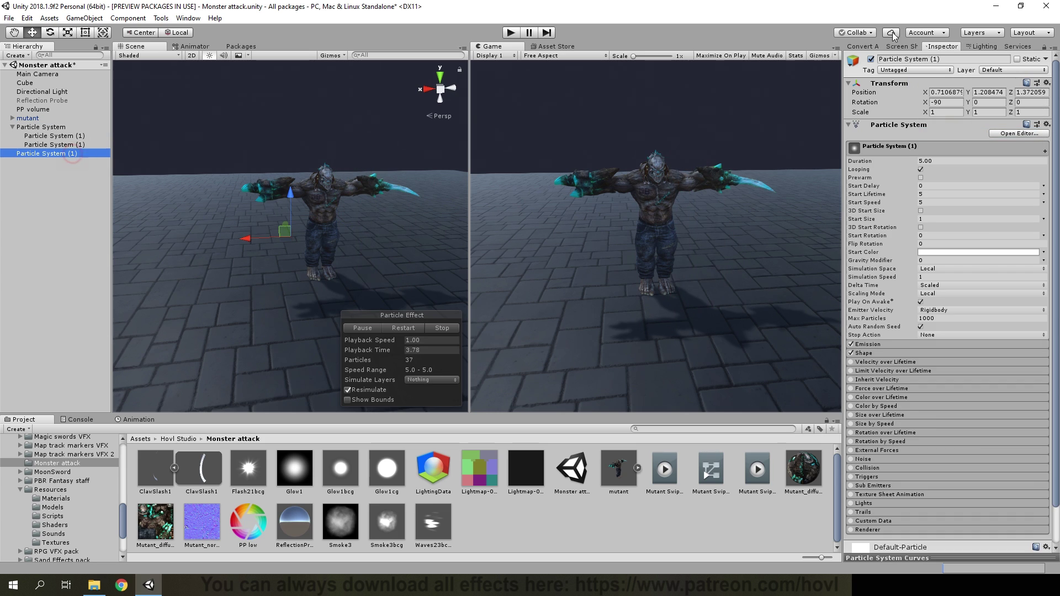
right_click(893, 88)
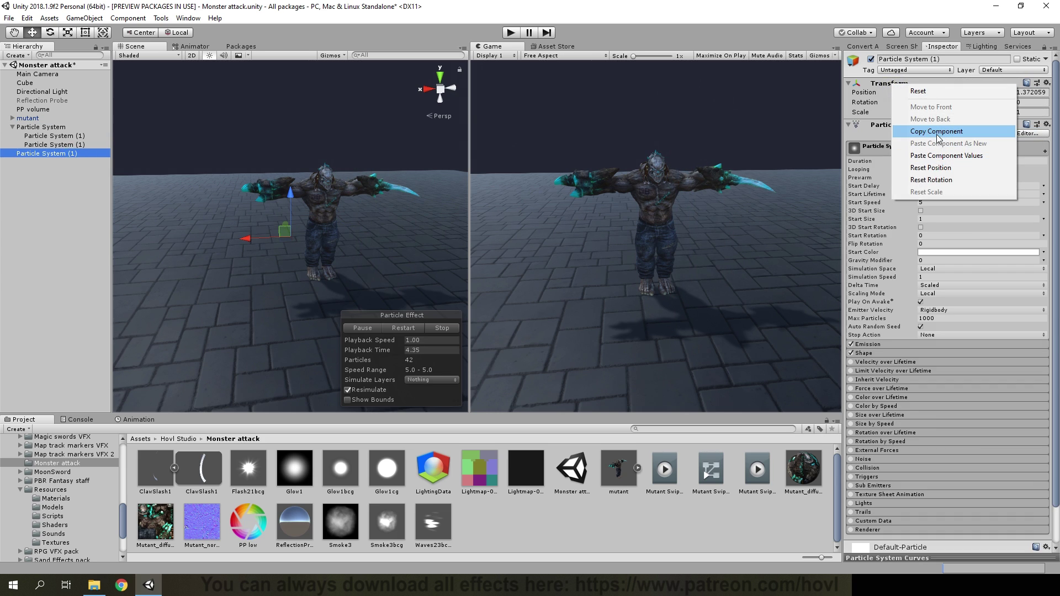
left_click(939, 155)
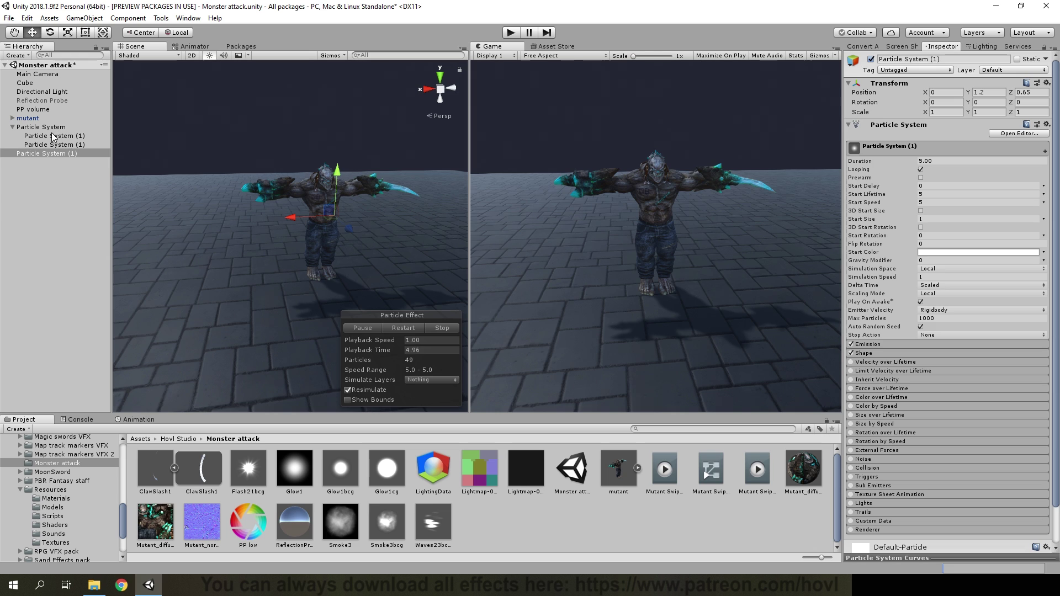
Step: Nest the slash group under the new particle system and replay the preview
left_click_drag(57, 158, 55, 154)
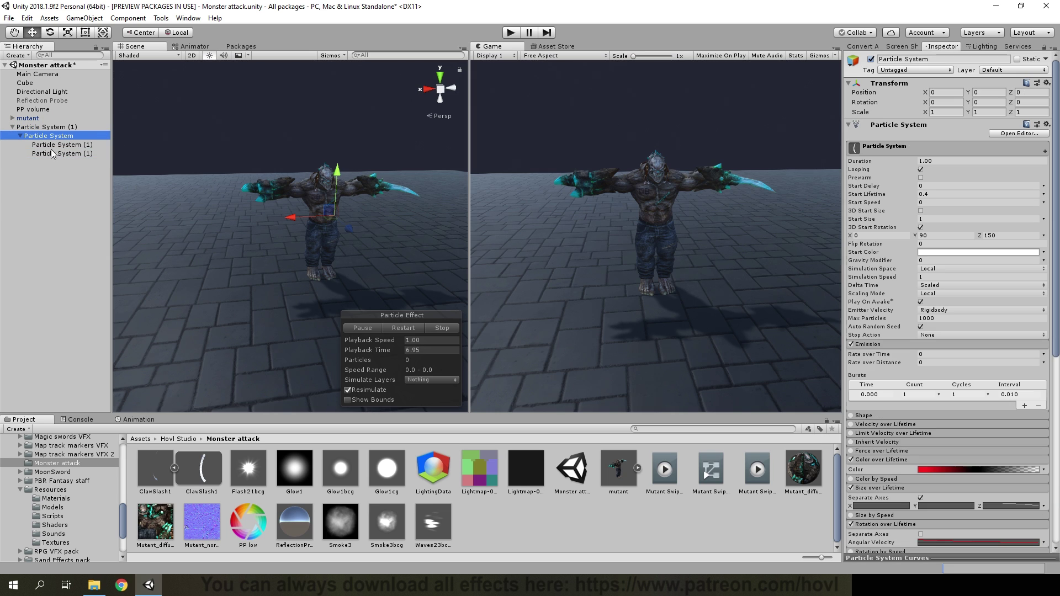
left_click(55, 162)
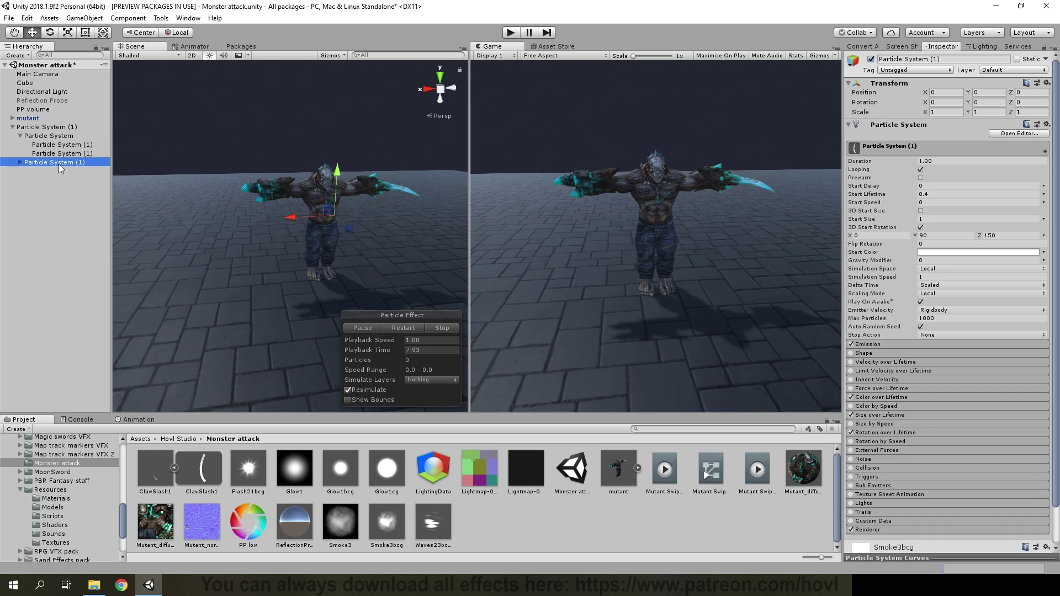
left_click(394, 325)
left_click(369, 328)
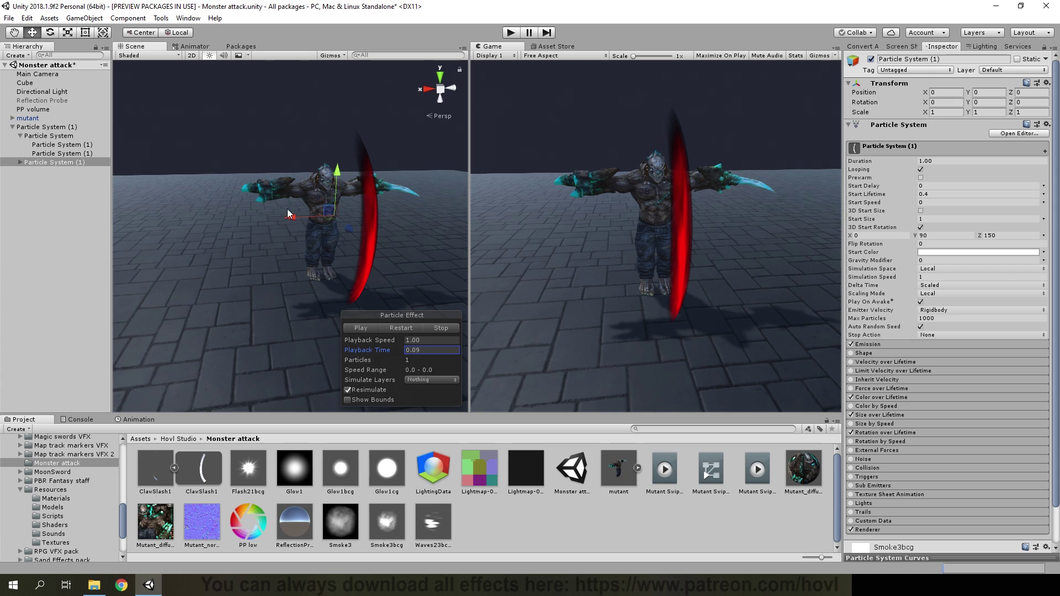
Step: Offset the slash copy to Position X 0.25 and replay the effect
left_click_drag(291, 219, 271, 222)
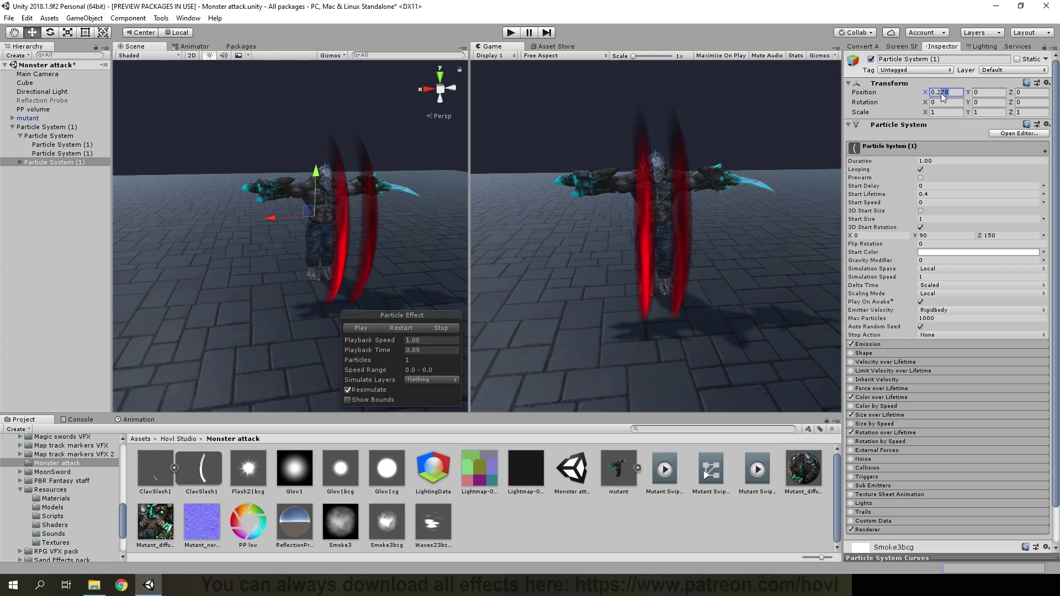
type("5")
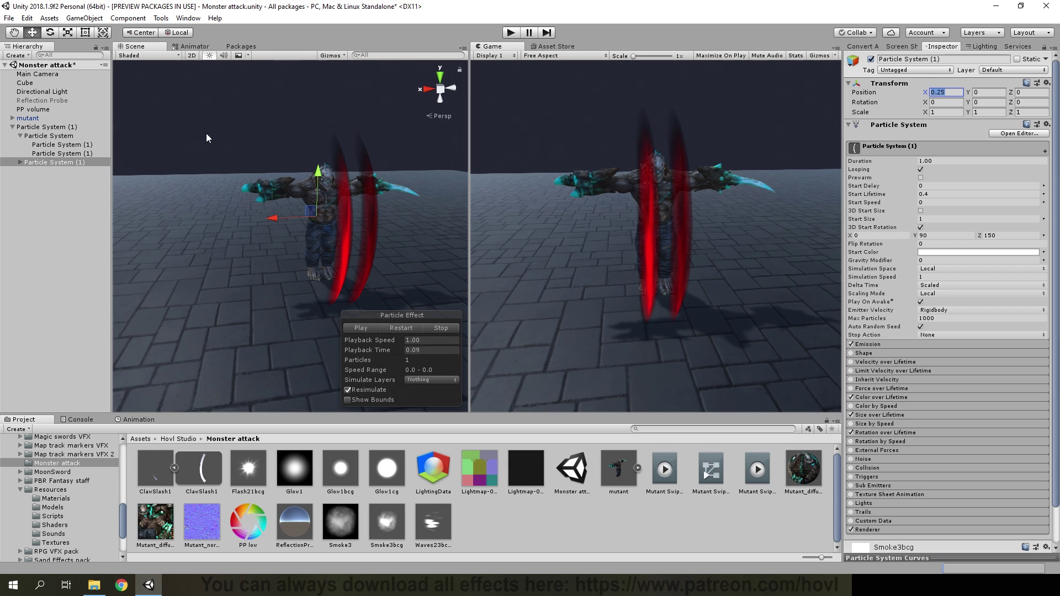
left_click(72, 167)
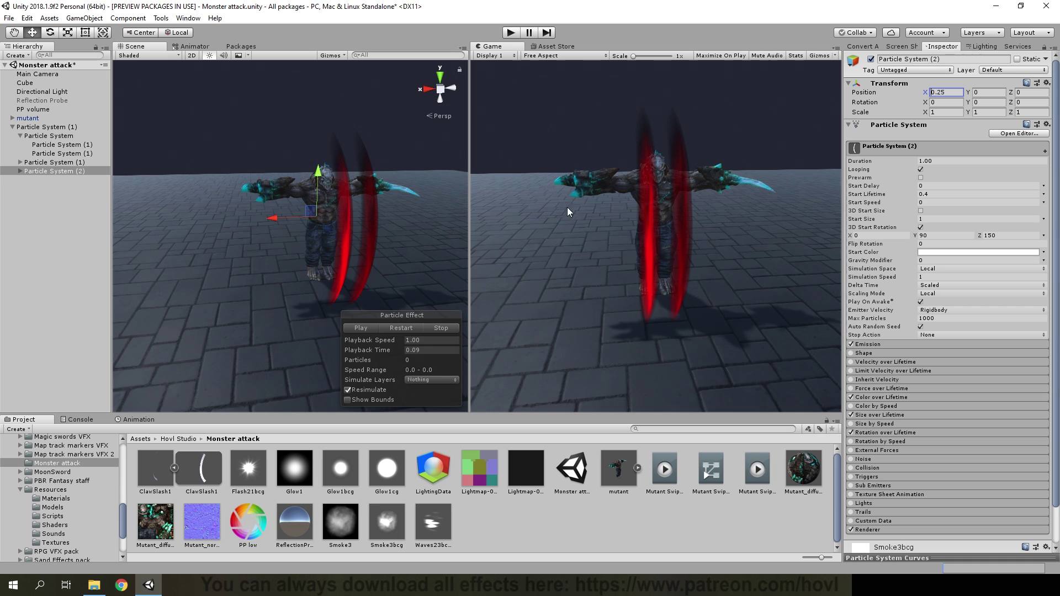
type("-0.25")
left_click(409, 331)
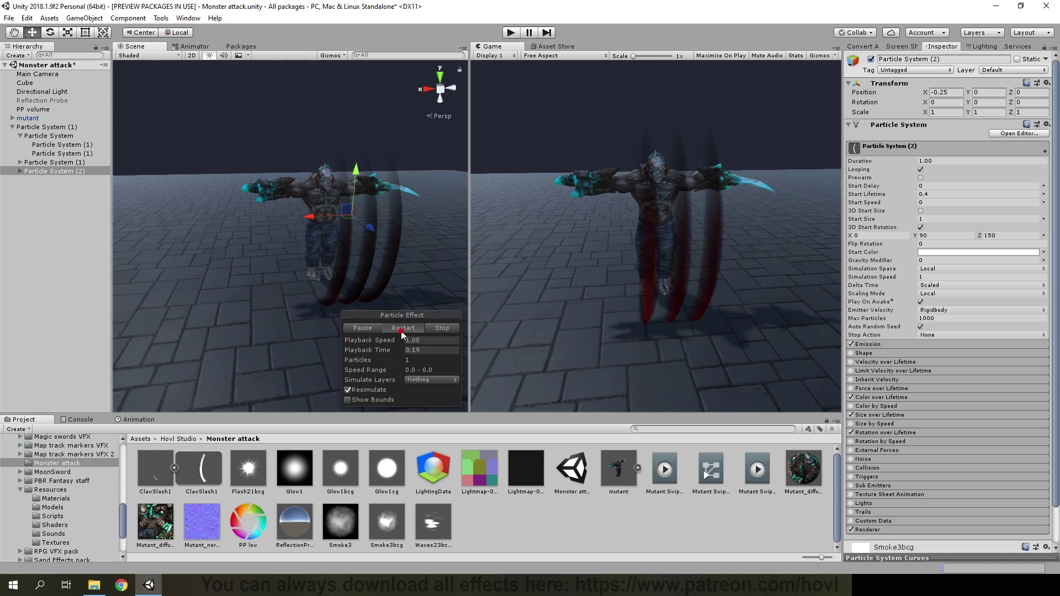
left_click_drag(269, 245, 299, 238, "alt")
Step: Select all the slash systems and set their Start Size to 1.2
left_click(21, 172)
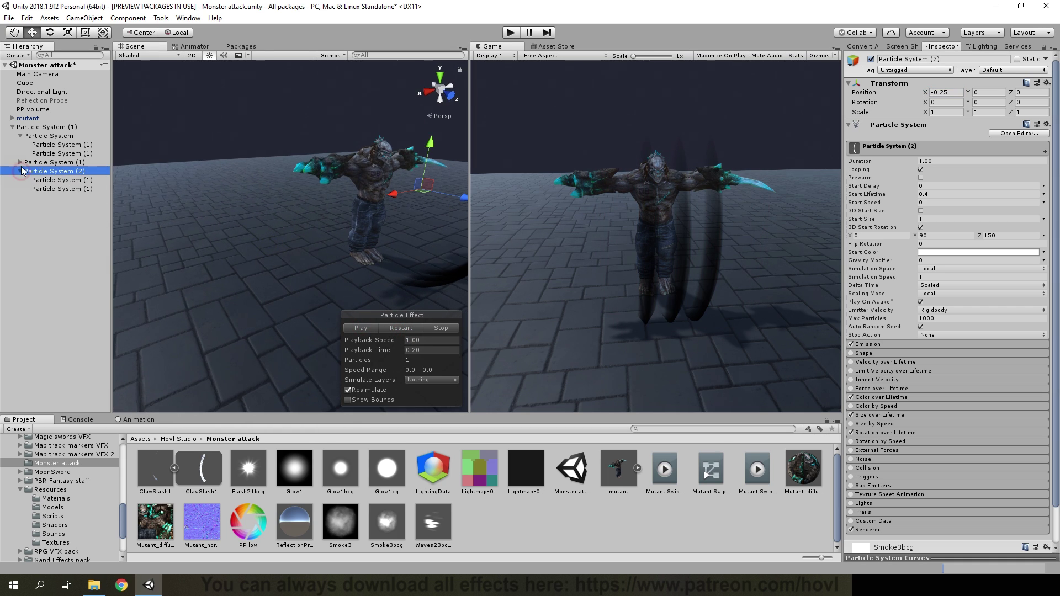
left_click(20, 162)
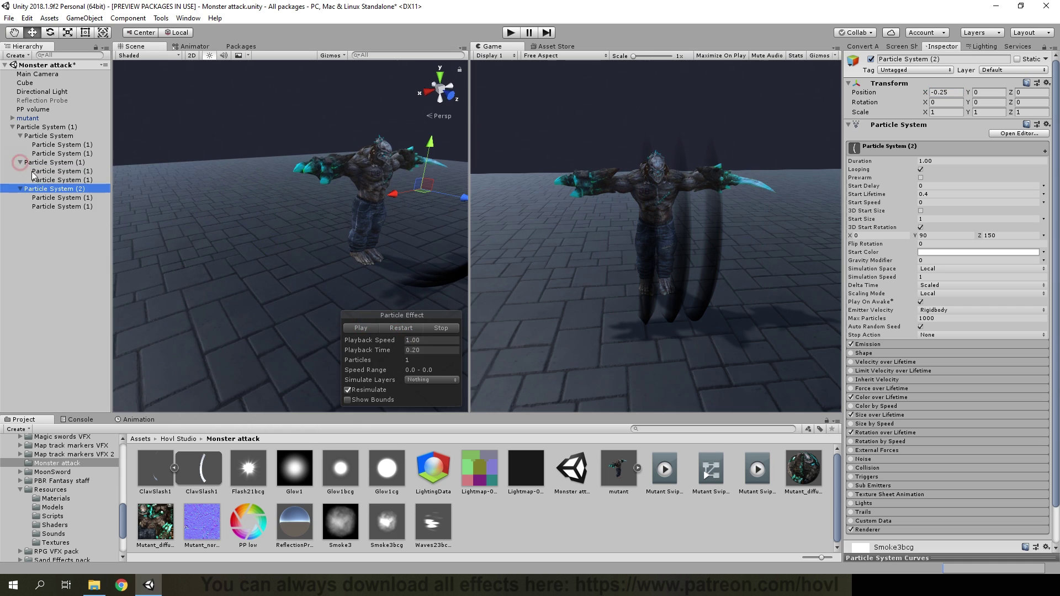
left_click(57, 207, "shift")
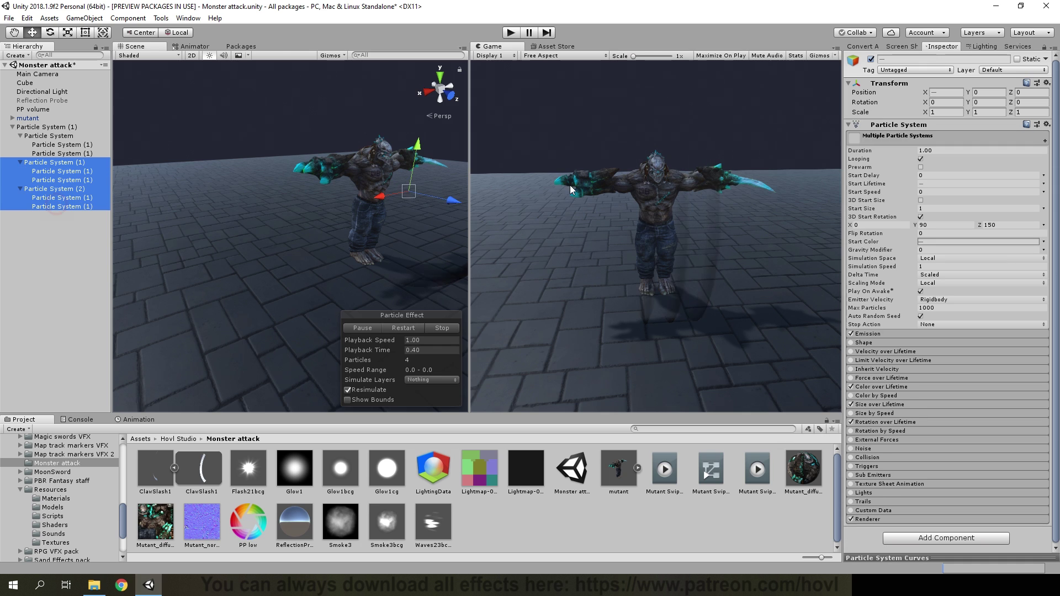
left_click(936, 209)
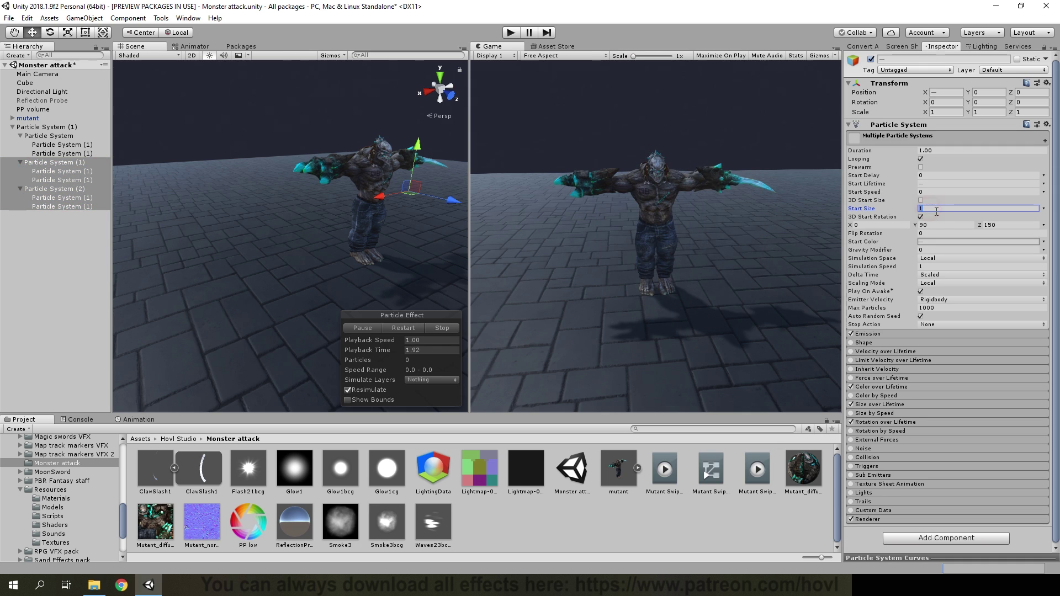
left_click(62, 138)
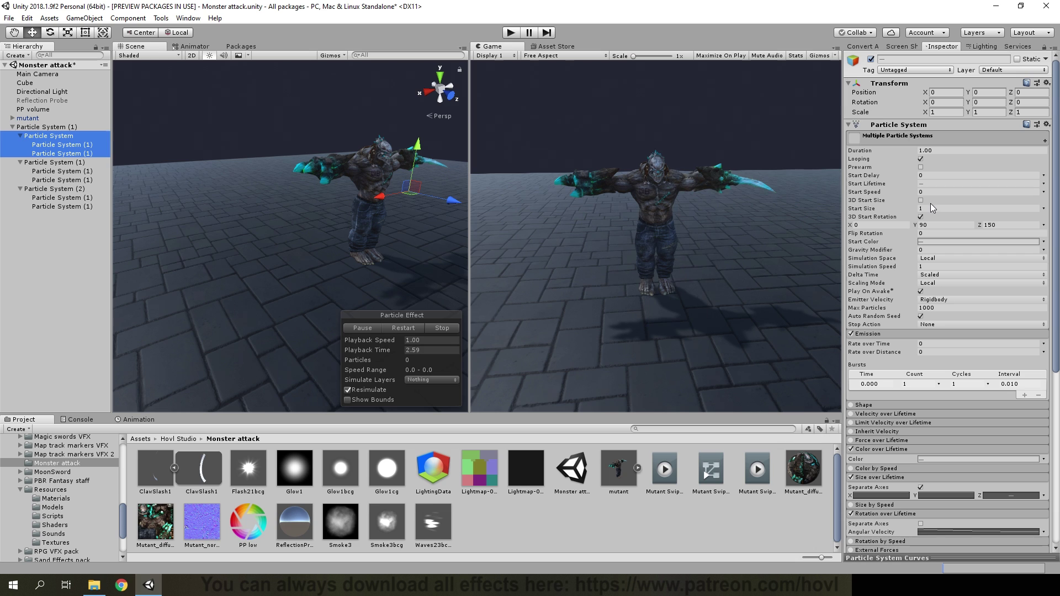
double_click(921, 211)
type("2")
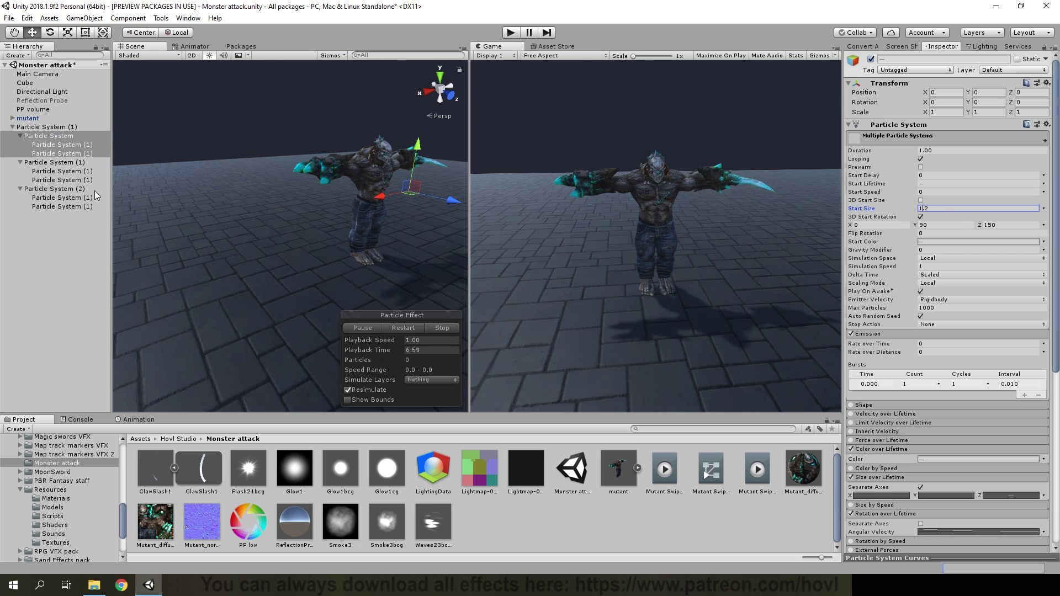
left_click(62, 162)
left_click(59, 206, "shift")
double_click(921, 208)
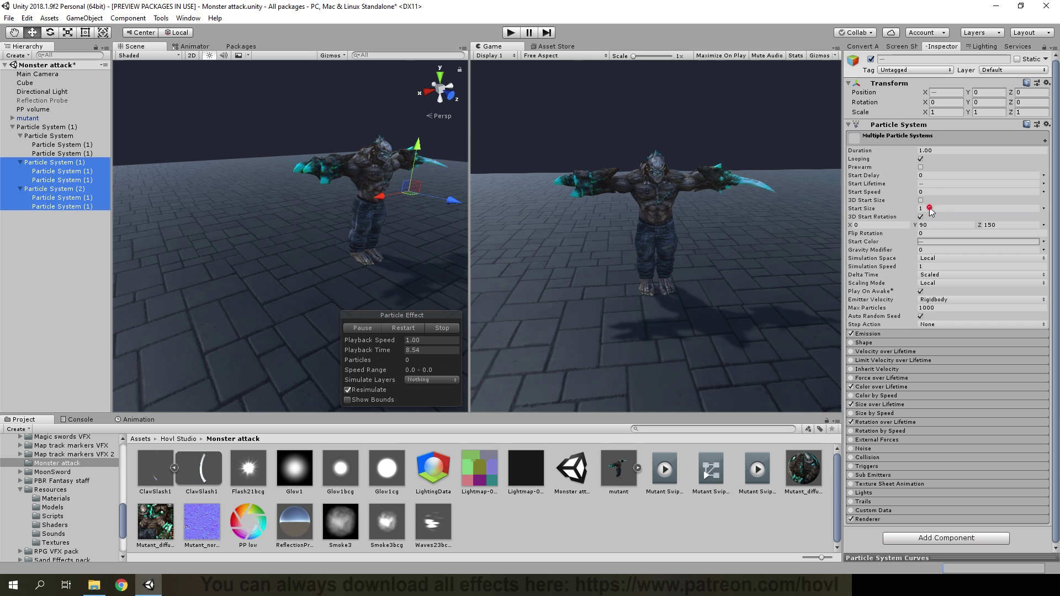
type("1.2")
key("Return")
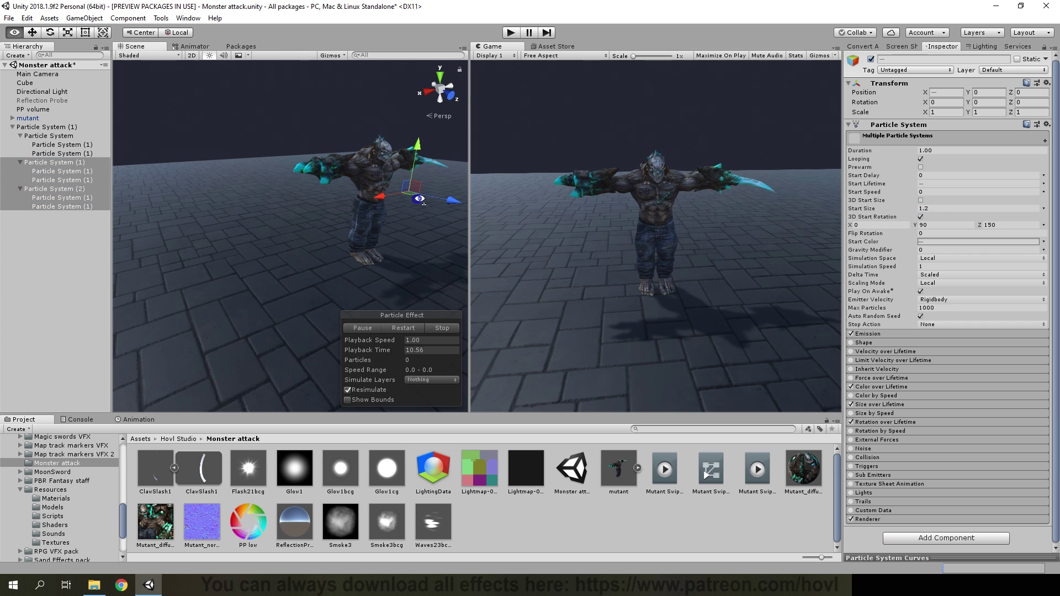
Step: Nudge Particle System (1) and (2) slightly back in depth and replay the preview
scroll(389, 316, "down", 3)
mouse_move(389, 316)
left_mouse_down("alt")
mouse_move(400, 350)
mouse_move(352, 363)
left_mouse_up("alt")
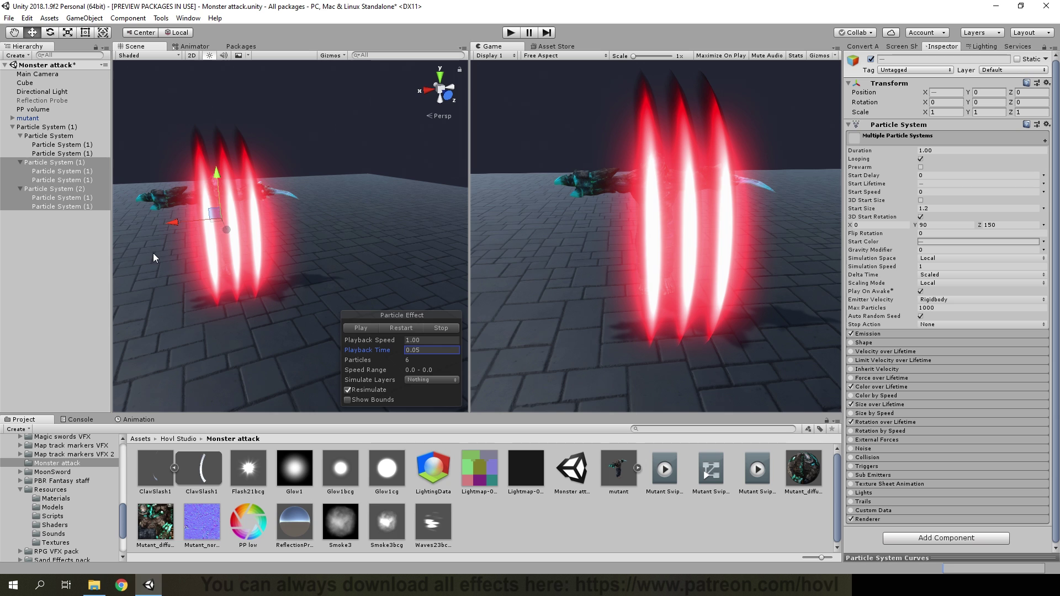
left_click_drag(311, 201, 512, 201, "alt")
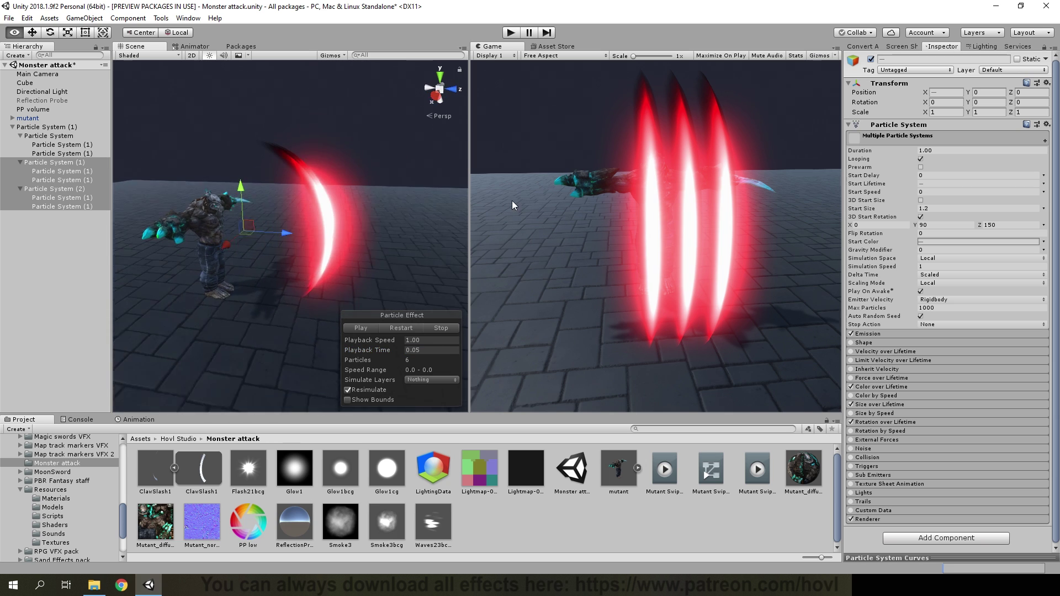
left_click(62, 189)
left_click(64, 163, "ctrl")
left_click_drag(307, 233, 302, 233)
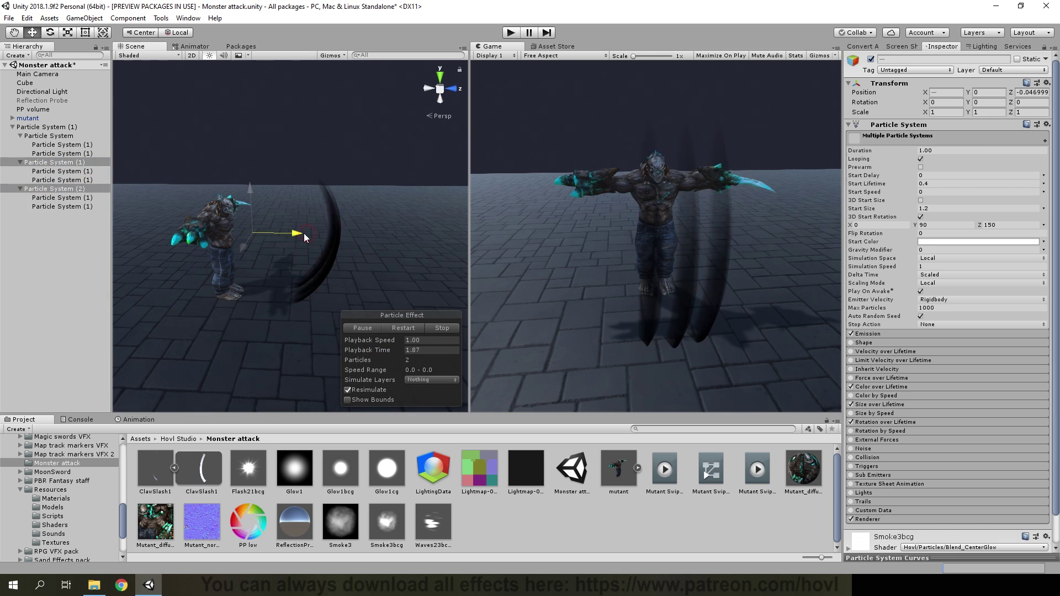
left_click(402, 328)
left_click(402, 328)
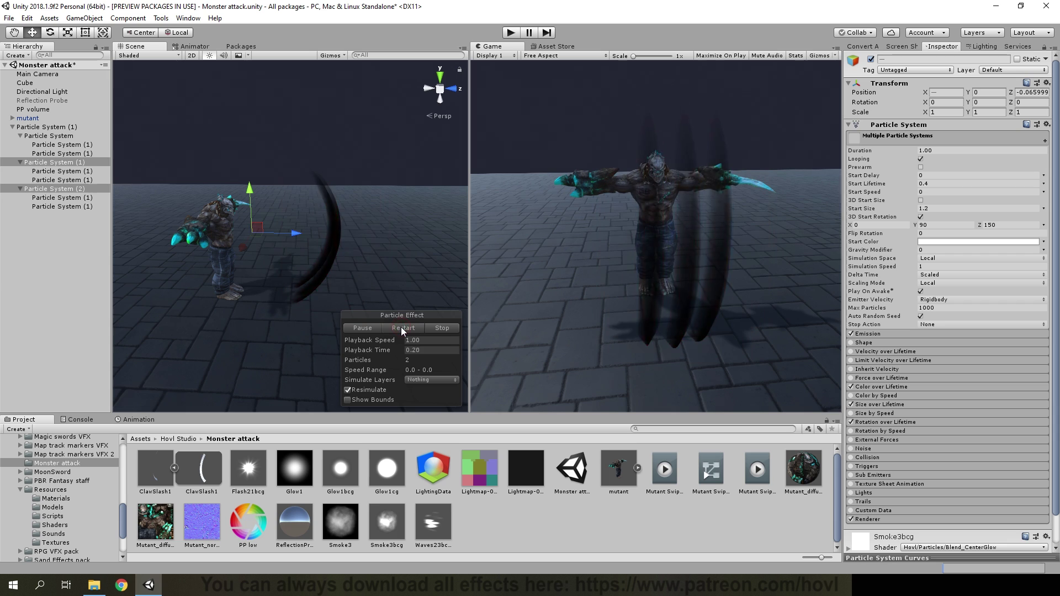
left_click(402, 328)
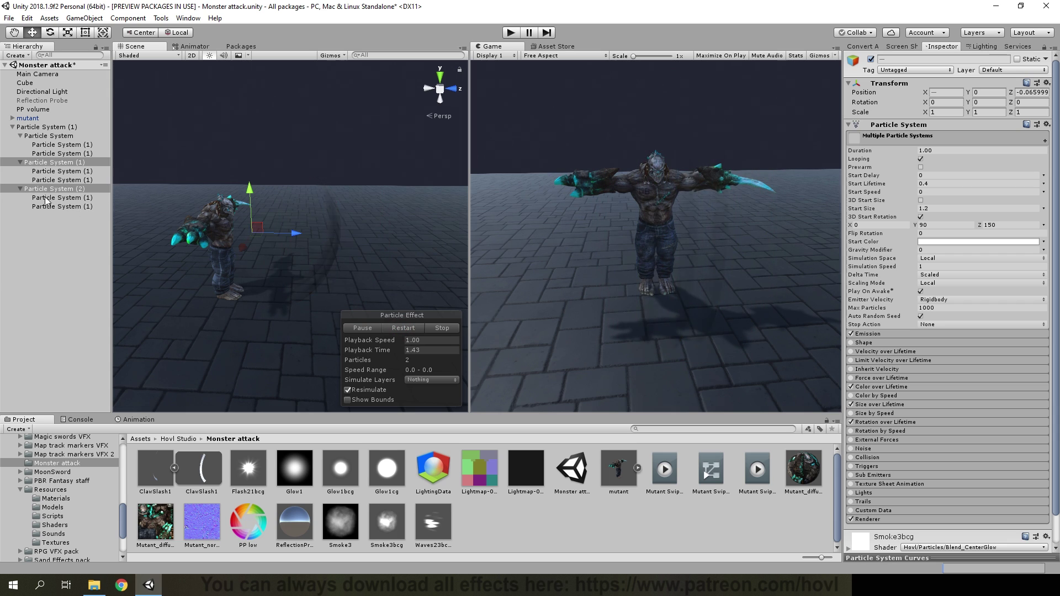
Step: Set the selected slash layers' Start Size to 1.1
left_click(71, 206, "shift")
left_click(71, 170, "shift")
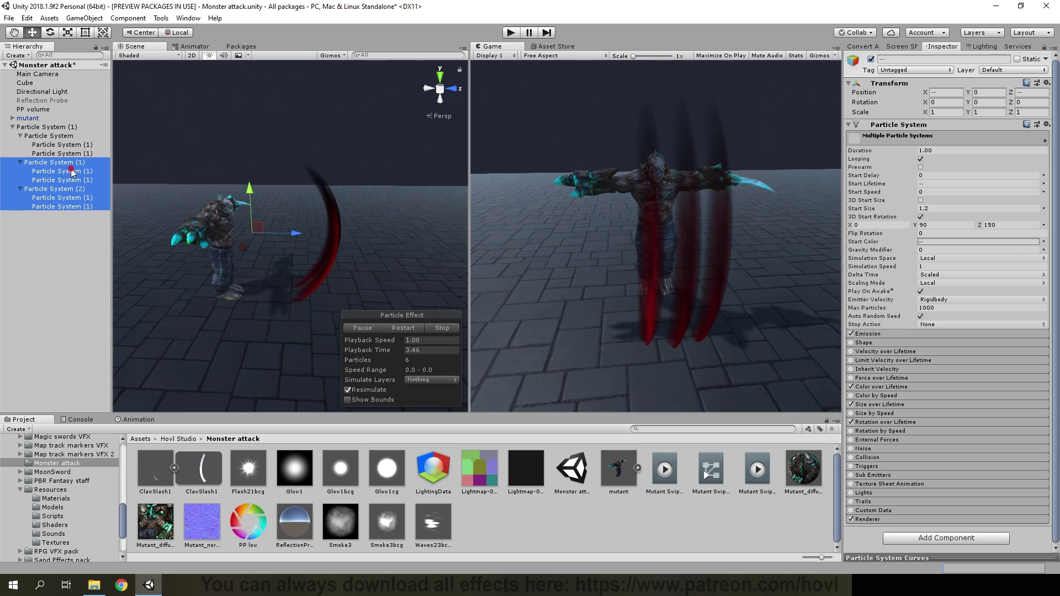
double_click(938, 209)
type("1.1")
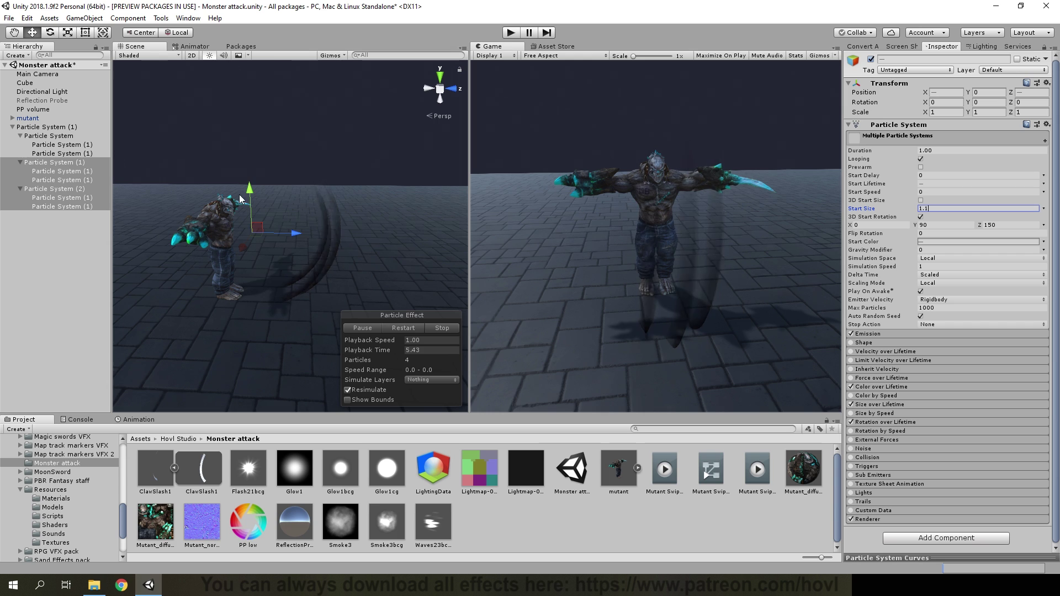
Step: Select the Particle System (1) and (2) layers and orbit to face the mutant front-on
left_click(61, 154)
left_click(48, 135, "shift")
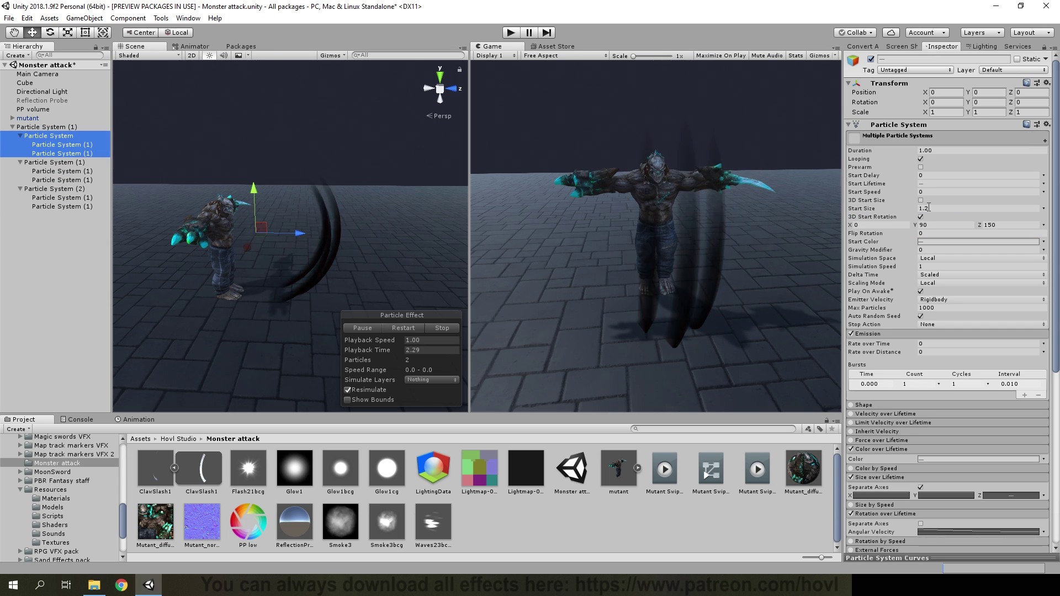
left_click(66, 163)
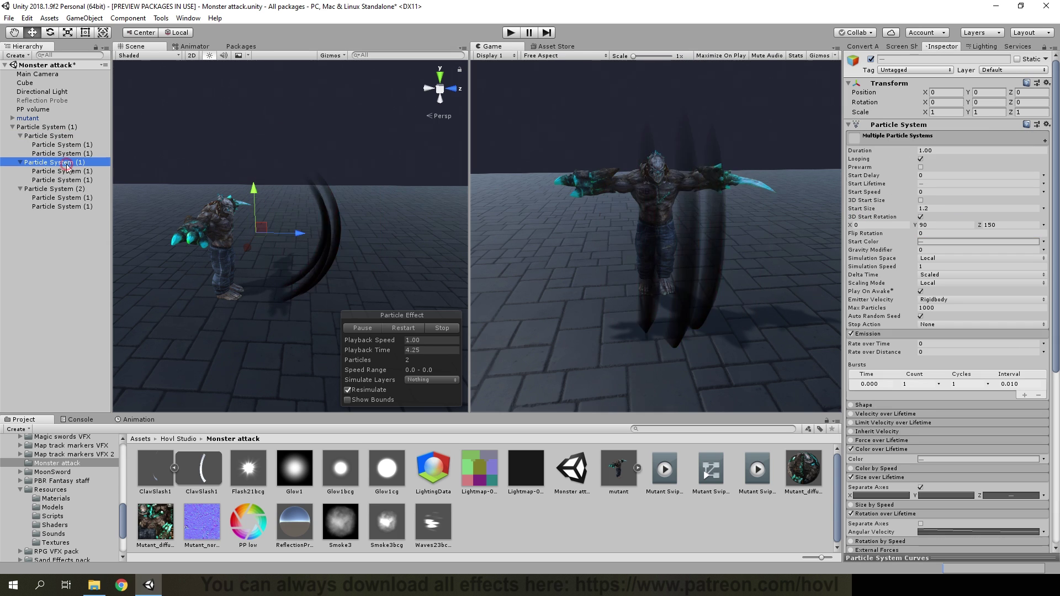
left_click(55, 189, "ctrl")
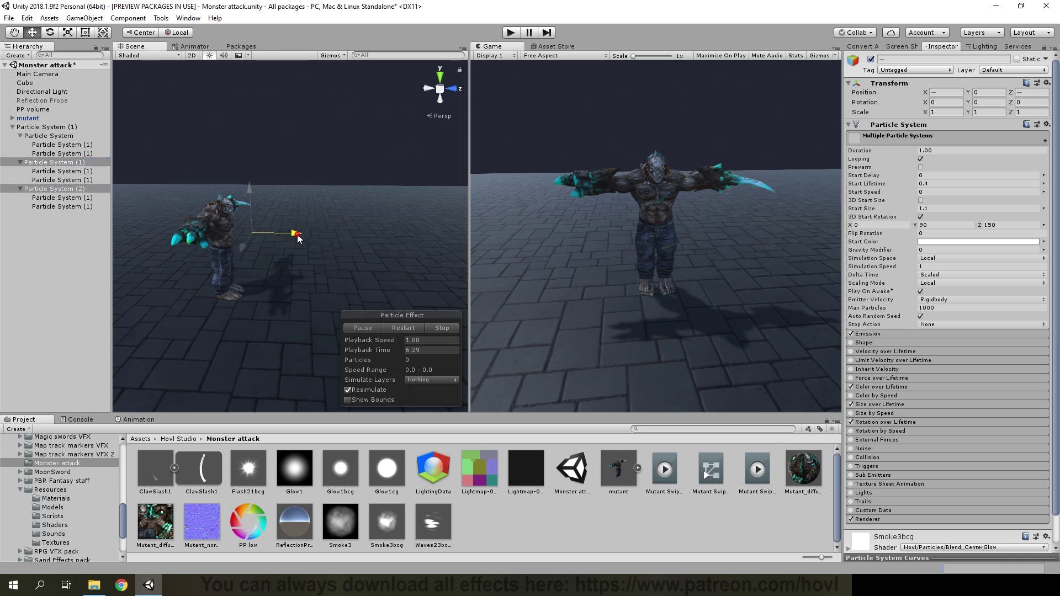
mouse_move(302, 233)
left_mouse_down("alt")
mouse_move(297, 296)
mouse_move(282, 235)
left_mouse_up("alt")
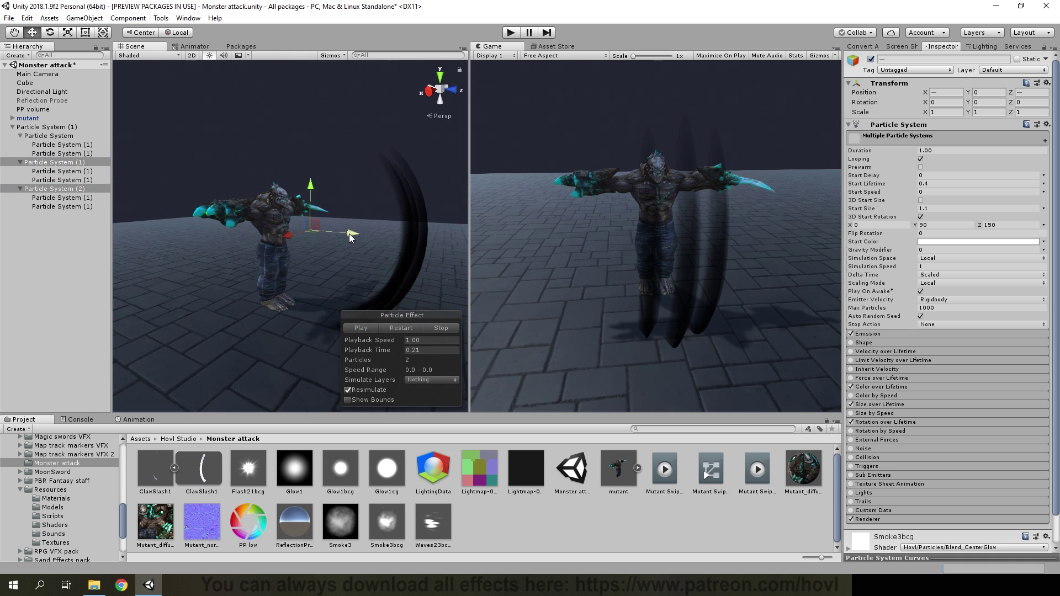
left_click_drag(350, 235, 197, 204, "alt")
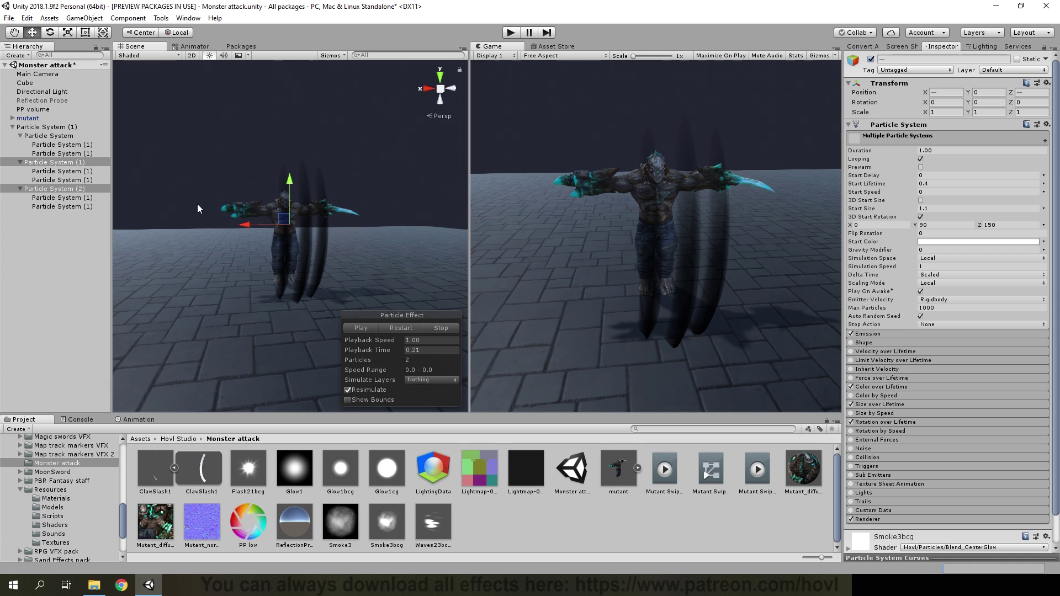
left_click(50, 207)
left_click(375, 328)
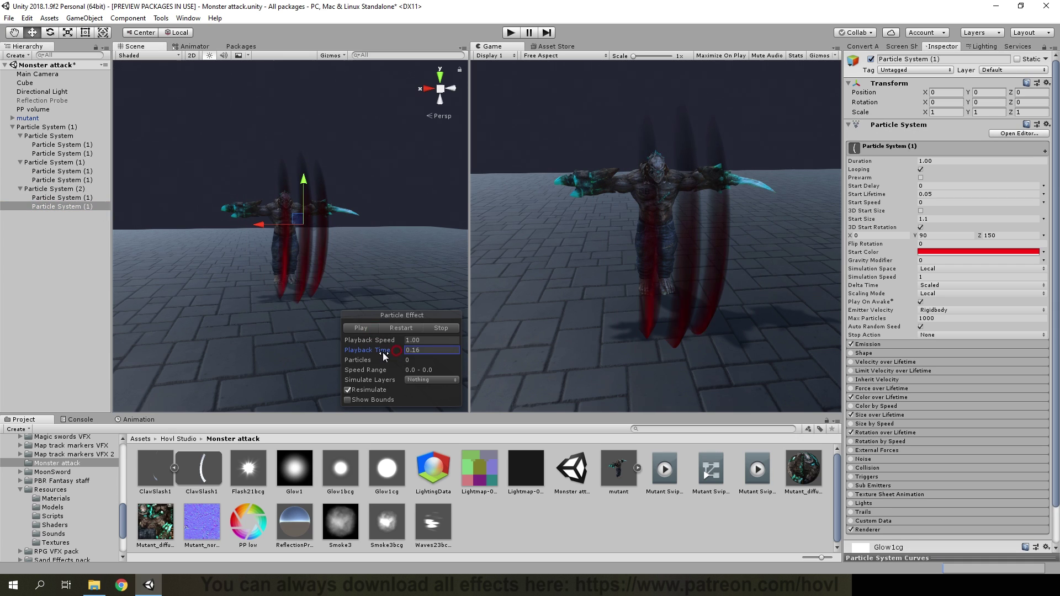
Step: Enable 3D Start Size on a Particle System (1) layer with Y set to 1.2
left_click_drag(383, 352, 359, 358)
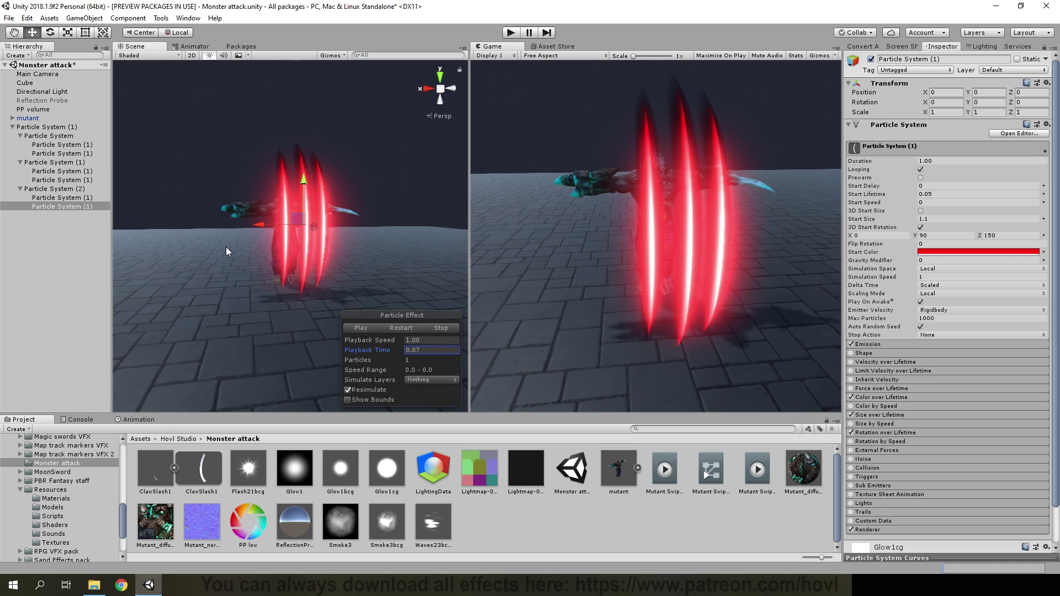
left_click(74, 180, "ctrl")
left_click(84, 154, "ctrl")
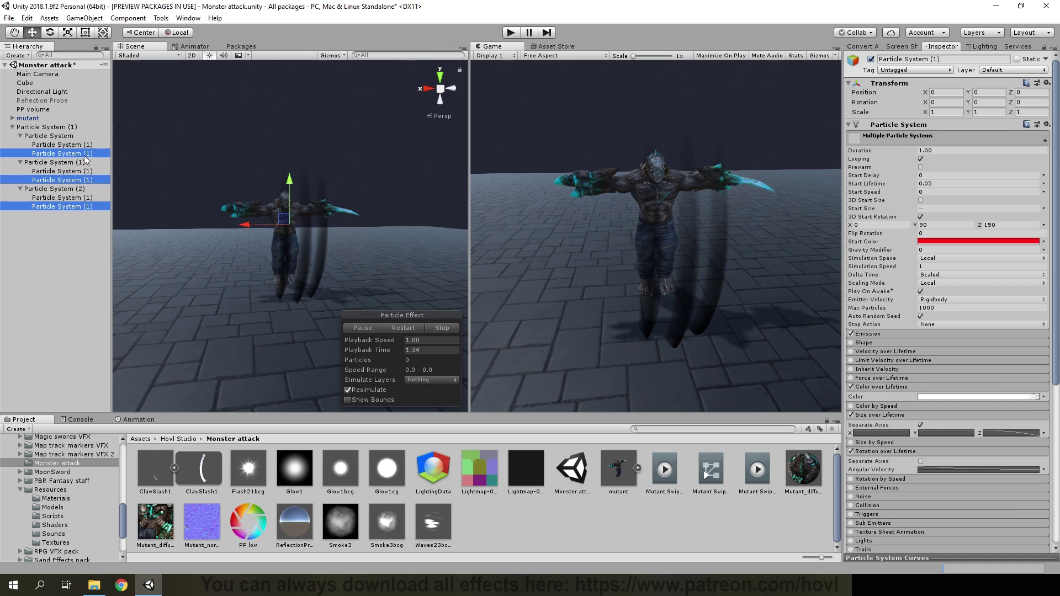
left_click(85, 154)
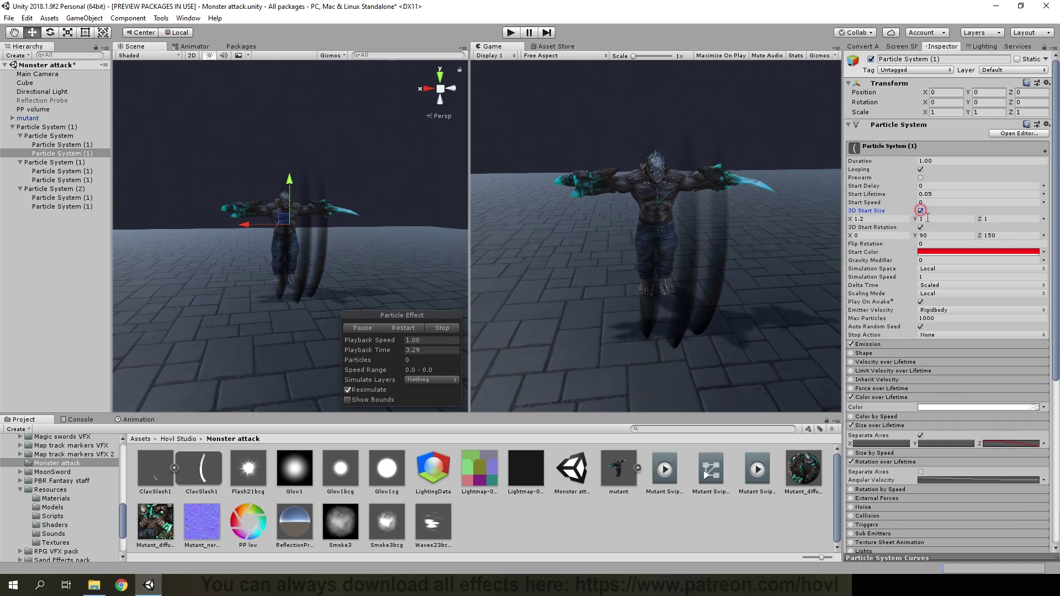
left_click(942, 212)
left_click(943, 220)
type("1.2")
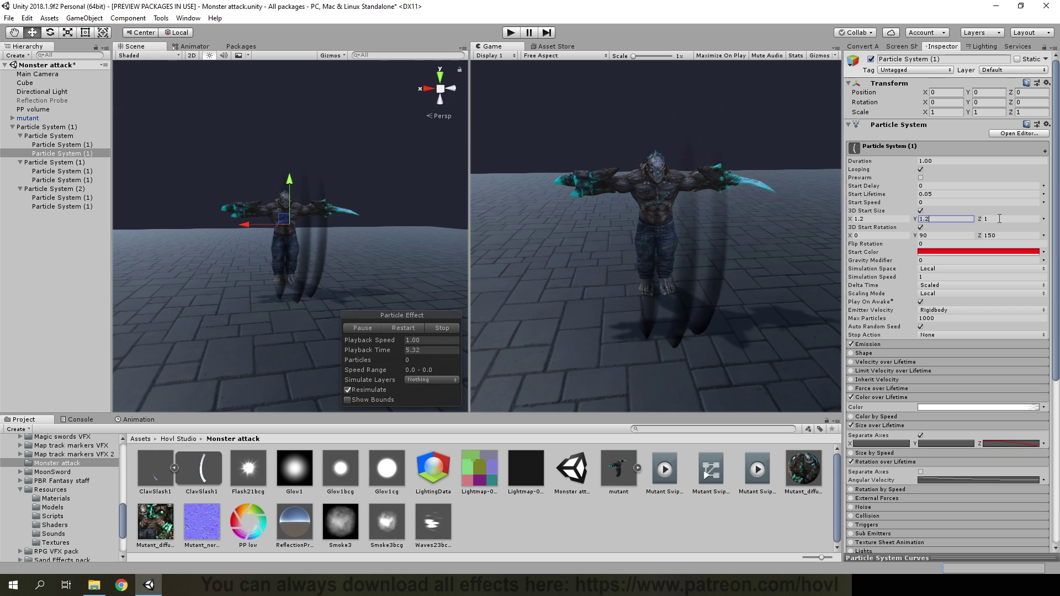
key("Tab")
Step: Give the other Particle System (1) layers 3D Start Size with Y 1.1, then replay
left_click(61, 204)
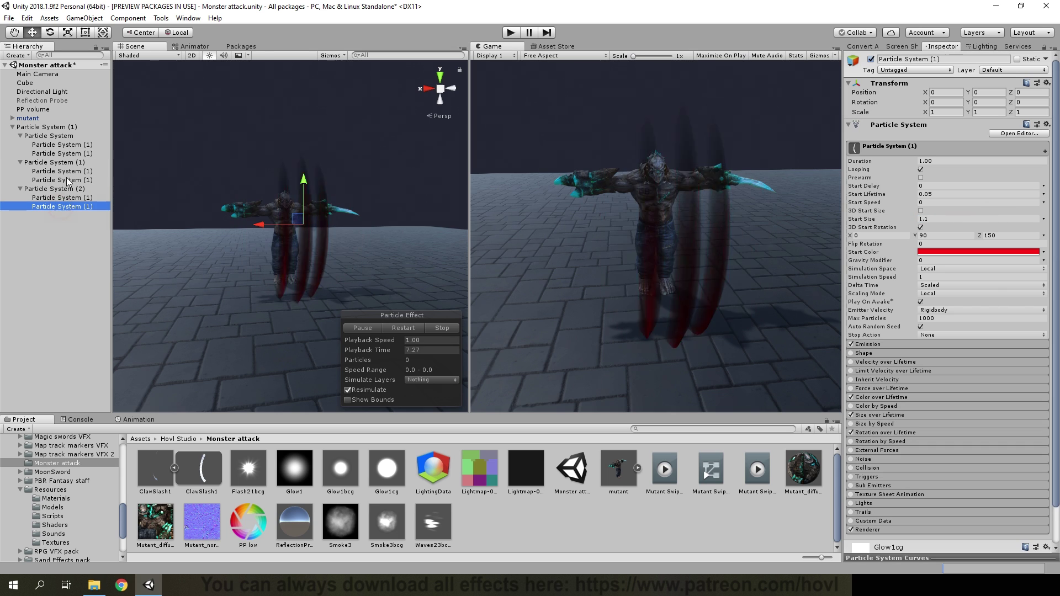
left_click(61, 180, "ctrl")
left_click(921, 201)
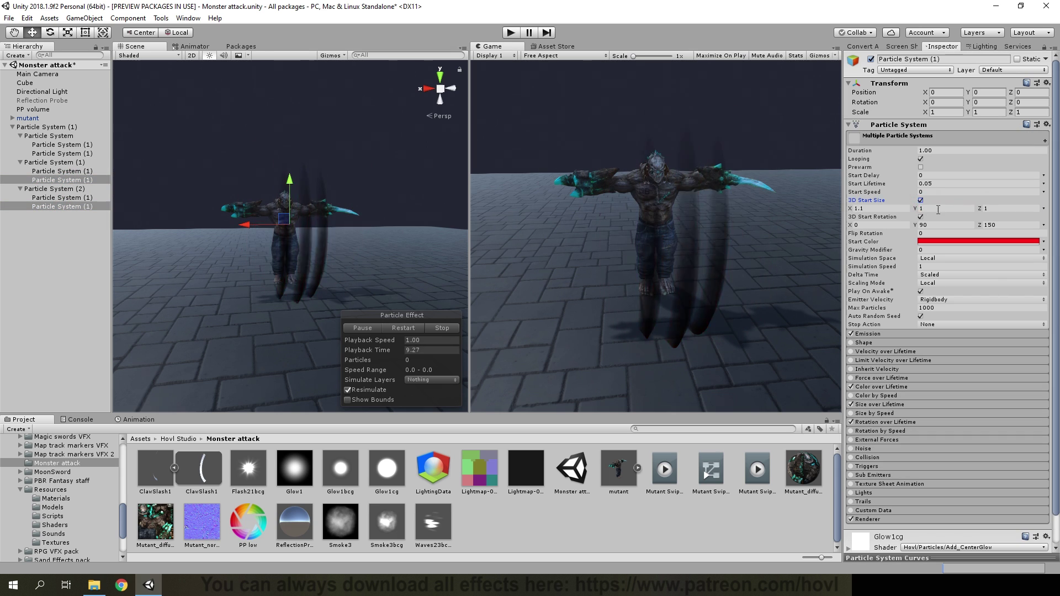
left_click(923, 209)
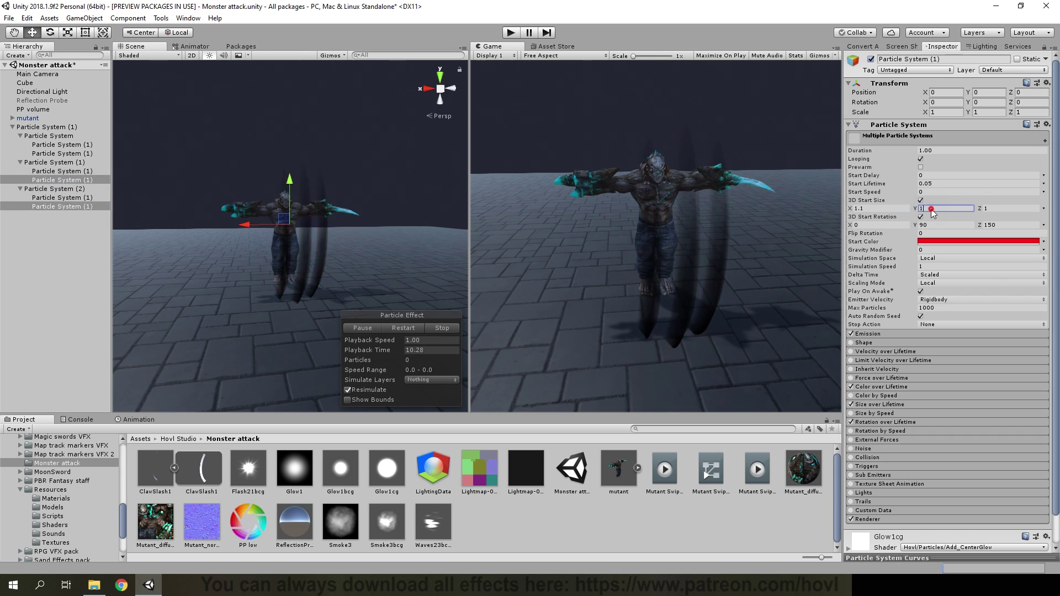
type(".1")
left_click(1005, 209)
left_click(34, 209)
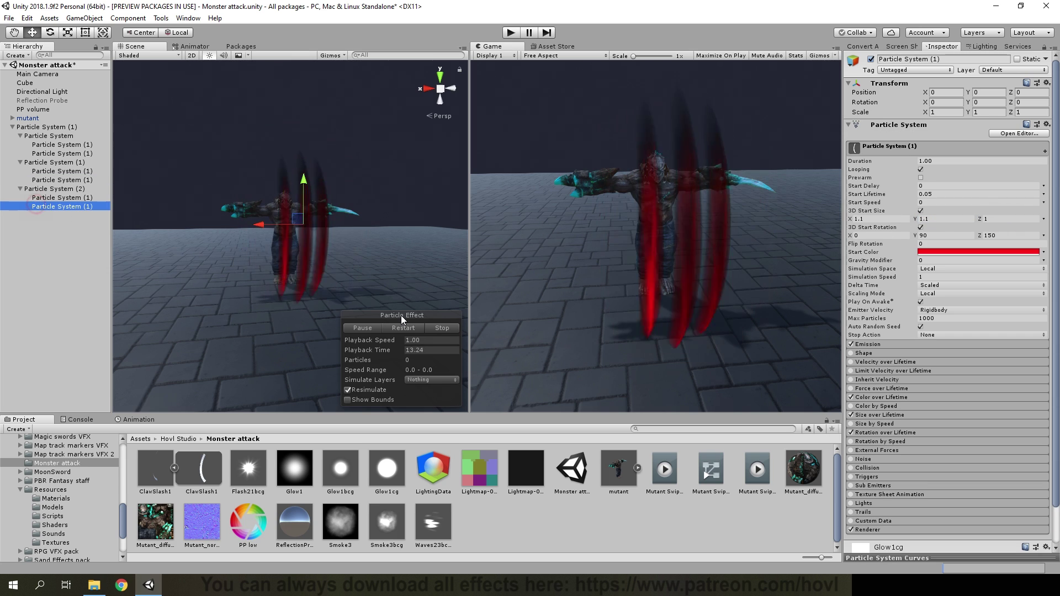
left_click_drag(386, 350, 399, 354)
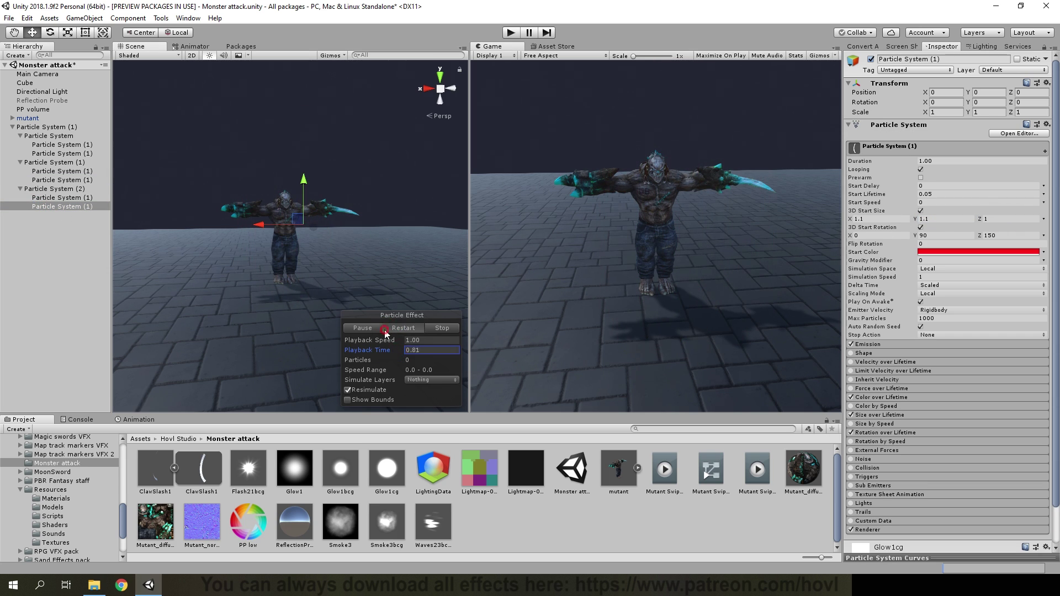
left_click(384, 332)
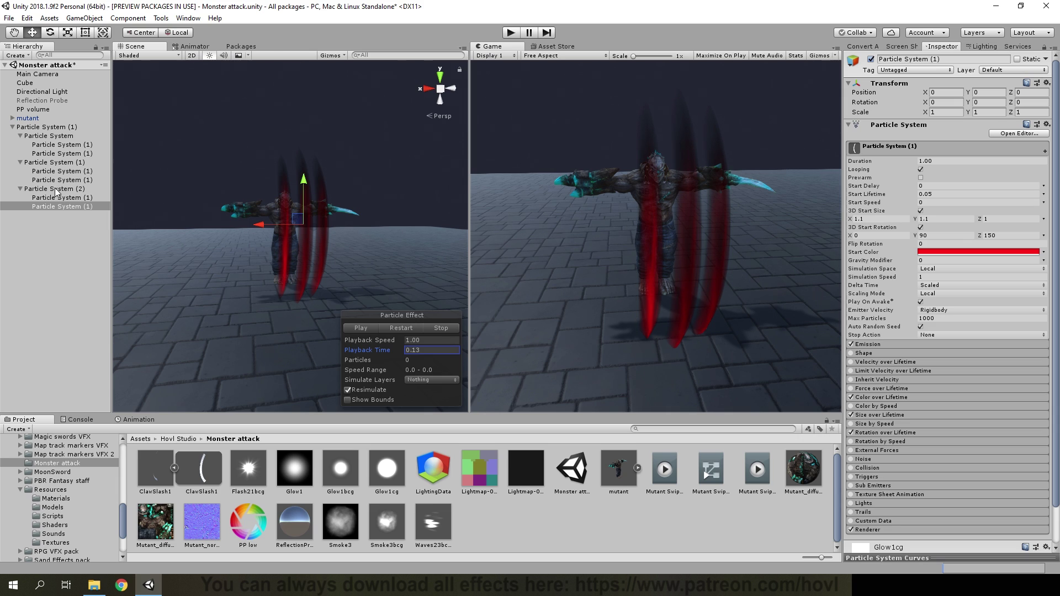
left_click(57, 140)
Step: Duplicate the group as Particle System (3), drop one layer, move it to X 0.768, start size Z 7
key("ctrl+d")
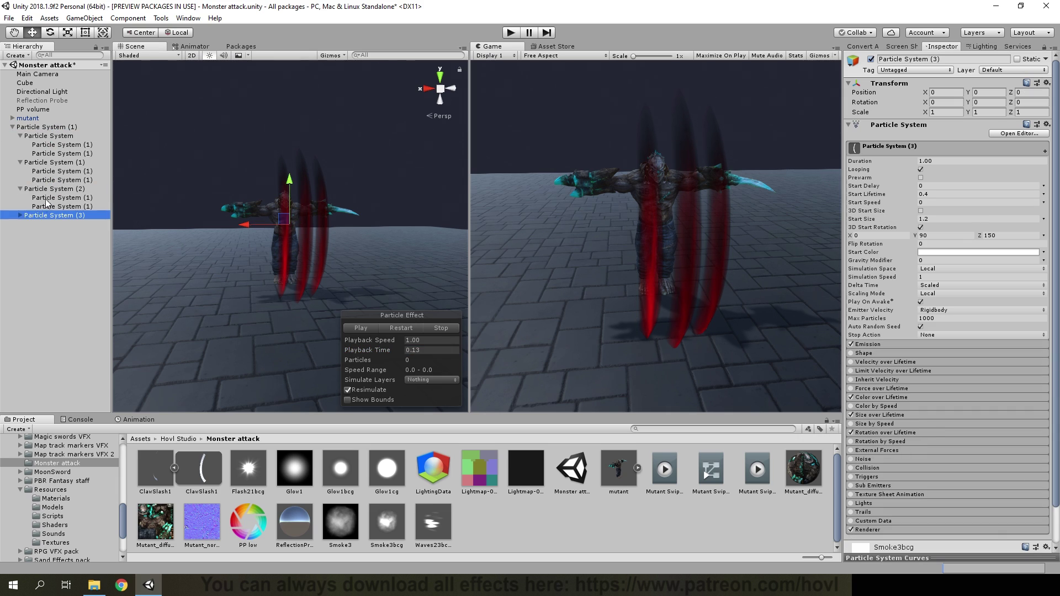
left_click(37, 225)
key("Delete")
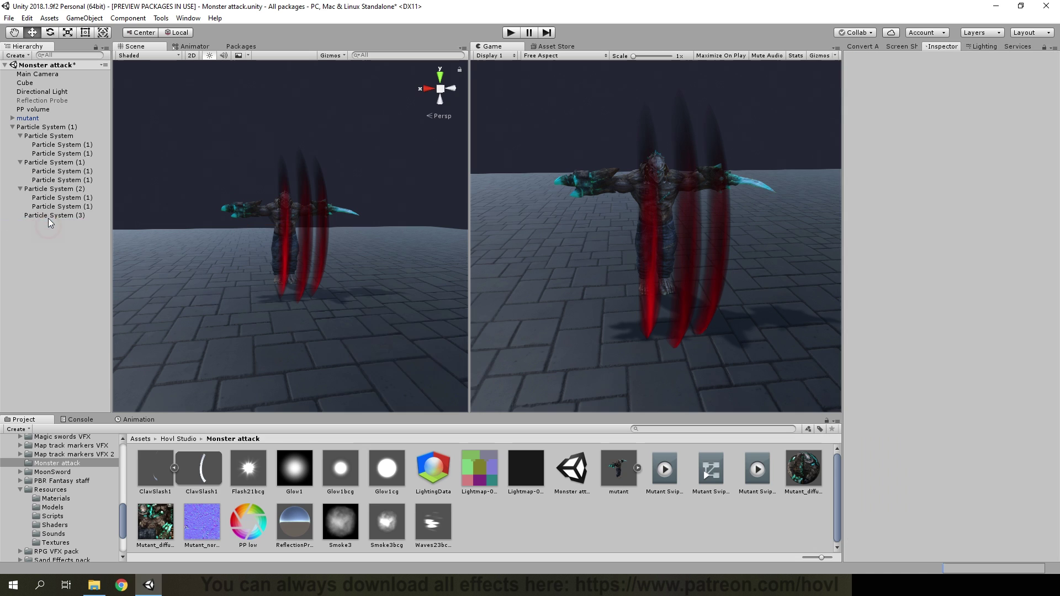
left_click(50, 216)
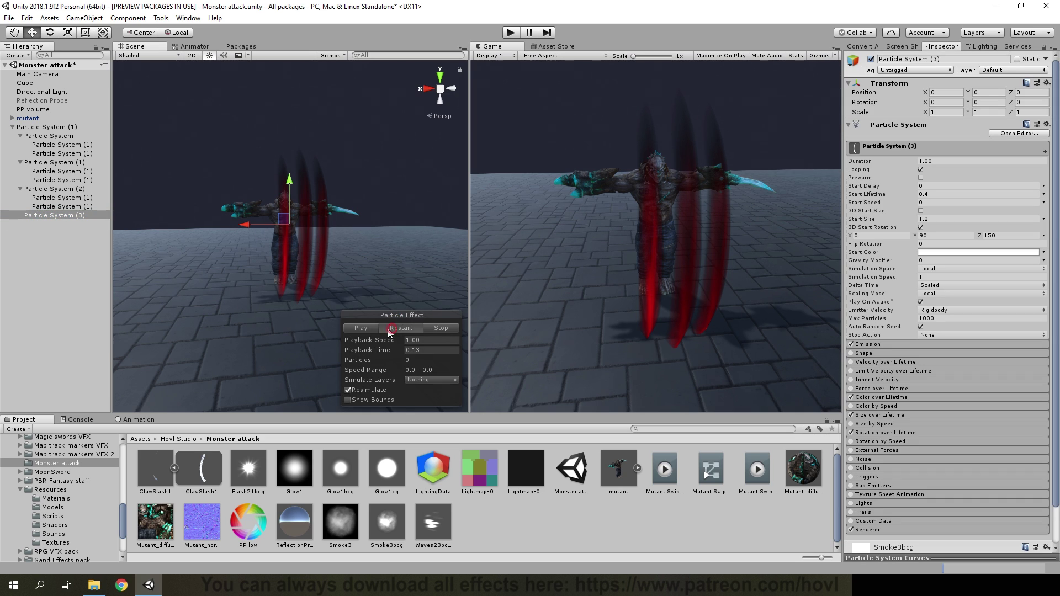
left_click_drag(237, 227, 206, 228)
type("1.4")
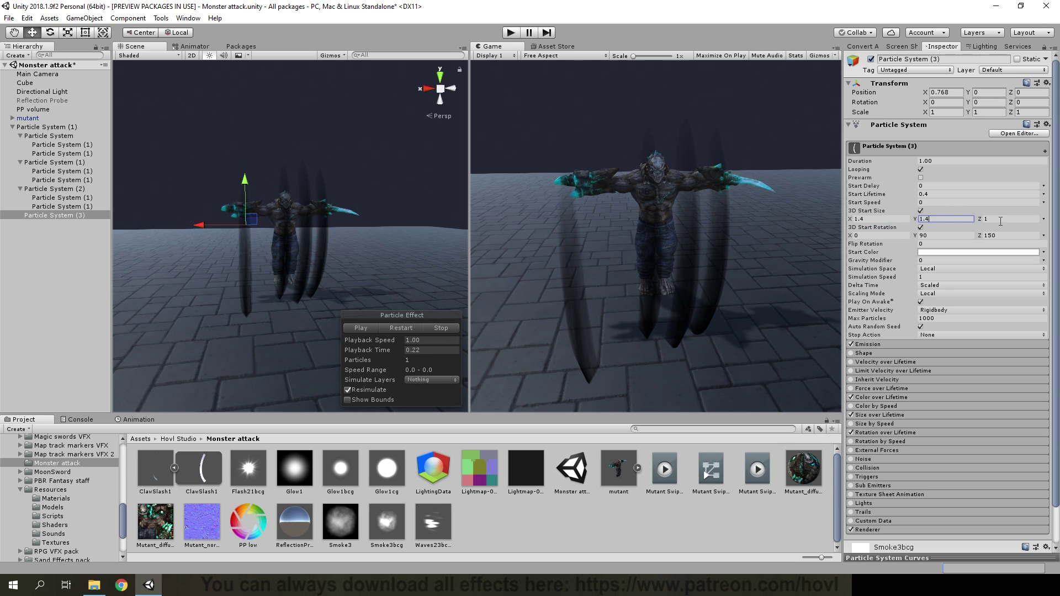
type("7")
mouse_move(409, 263)
left_mouse_down("alt")
mouse_move(443, 290)
mouse_move(383, 297)
left_mouse_up("alt")
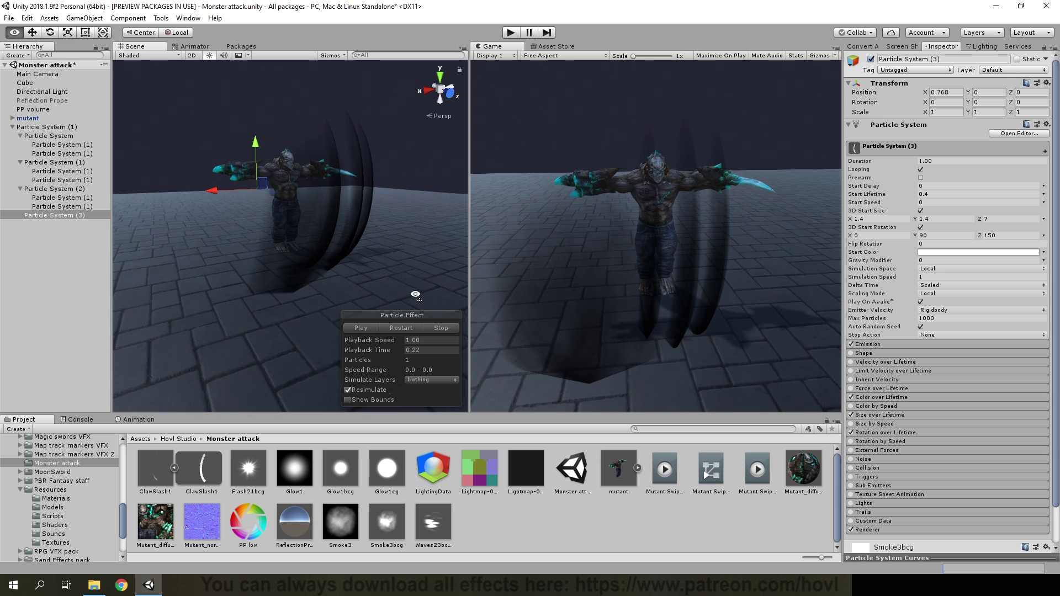
scroll(919, 378, "down", 3)
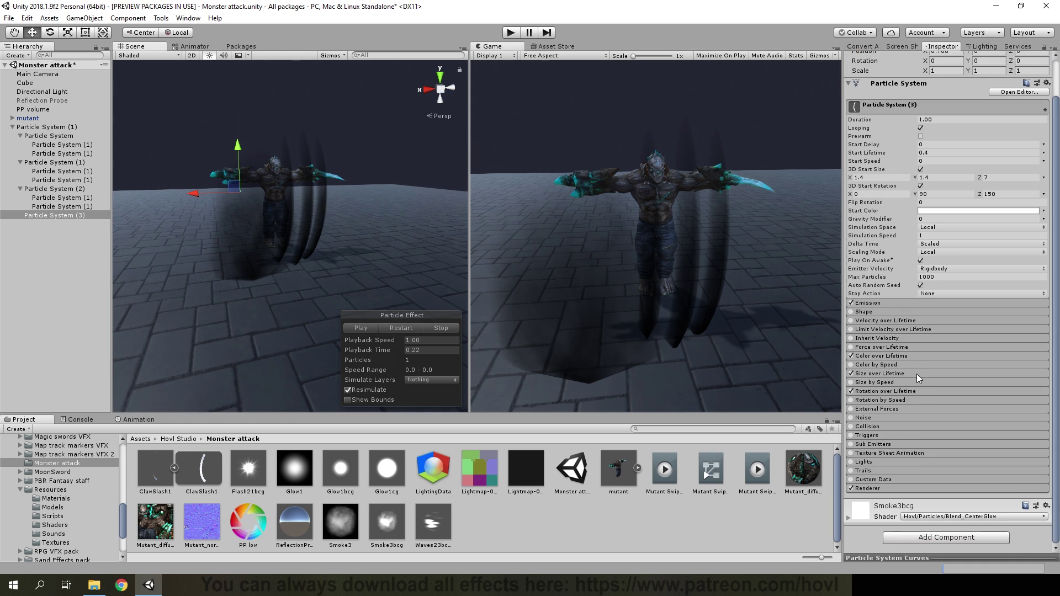
Step: Assign the Waves23bcg2 material in Particle System (3)'s Renderer and inspect the dark wave arc
left_click(877, 489)
scroll(938, 442, "down", 5)
left_click(444, 523)
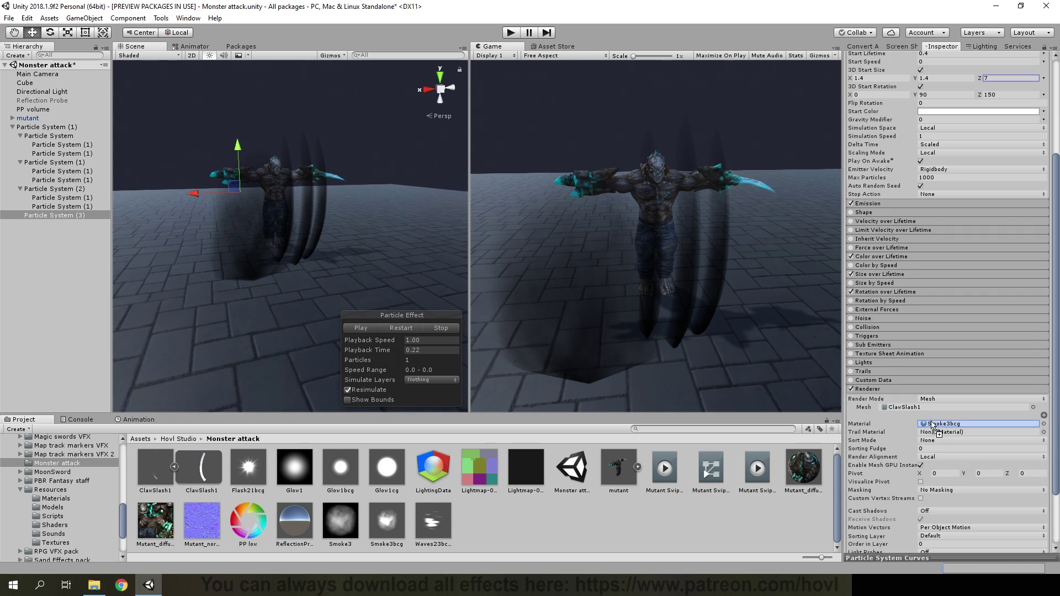
left_click_drag(935, 425, 935, 425)
scroll(911, 442, "down", 3)
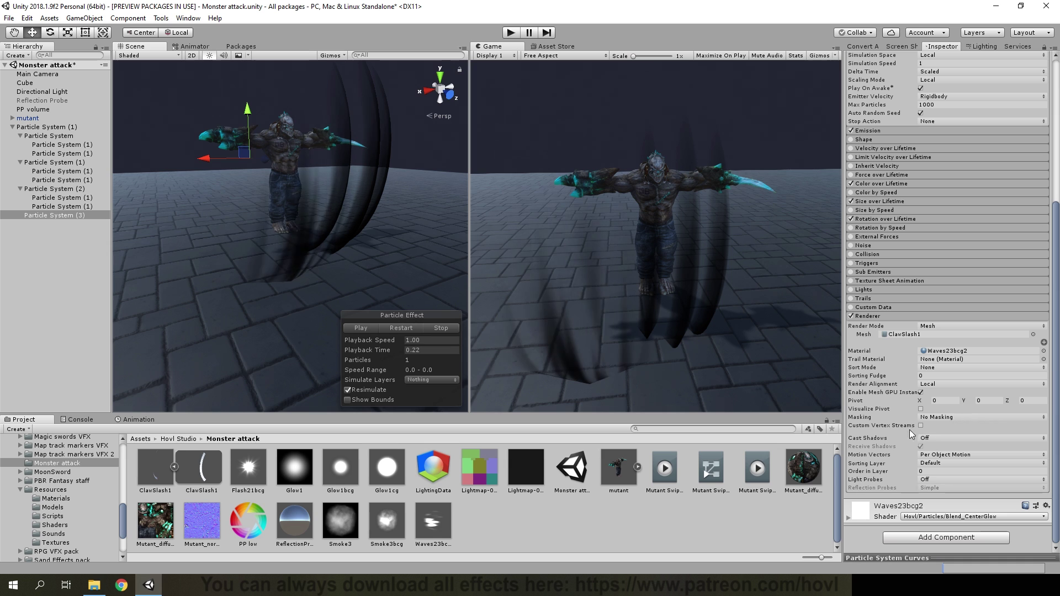
scroll(882, 506, "down", 10)
left_click(1025, 264)
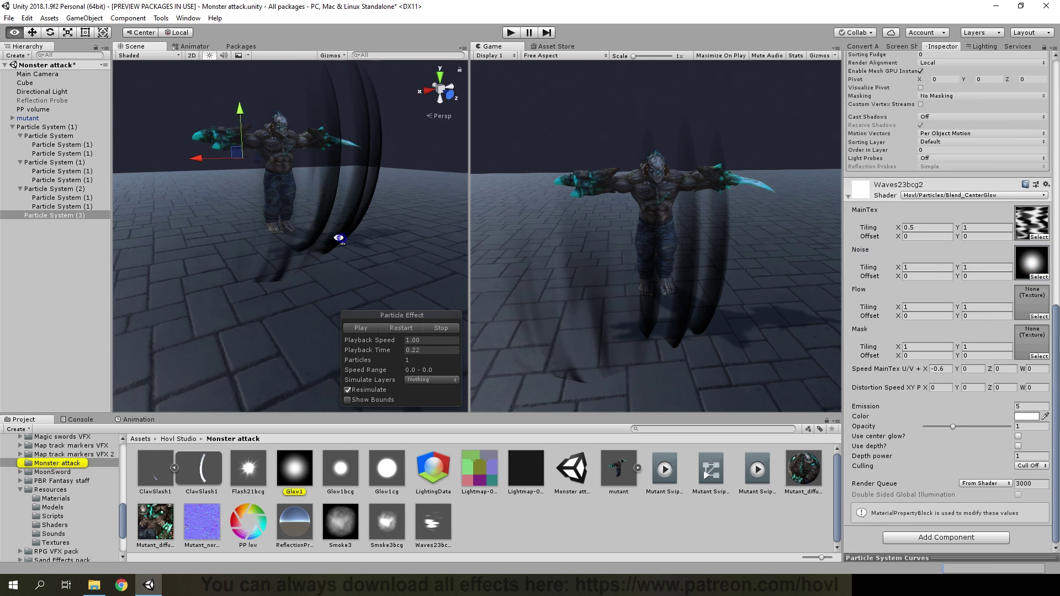
mouse_move(343, 230)
left_mouse_down("alt")
mouse_move(315, 238)
mouse_move(411, 230)
left_mouse_up("alt")
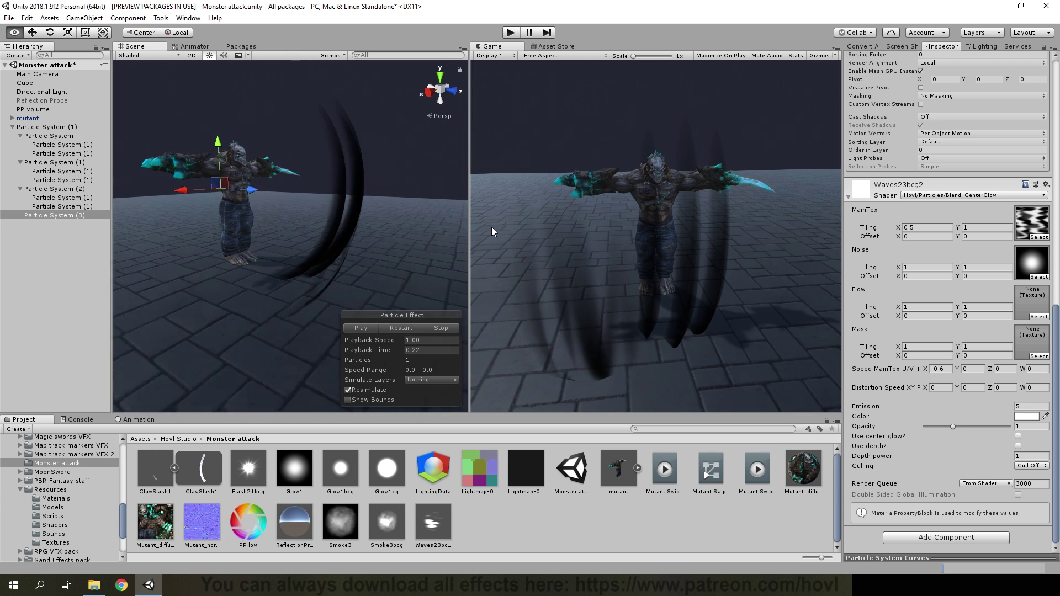
left_click_drag(411, 230, 522, 220, "alt")
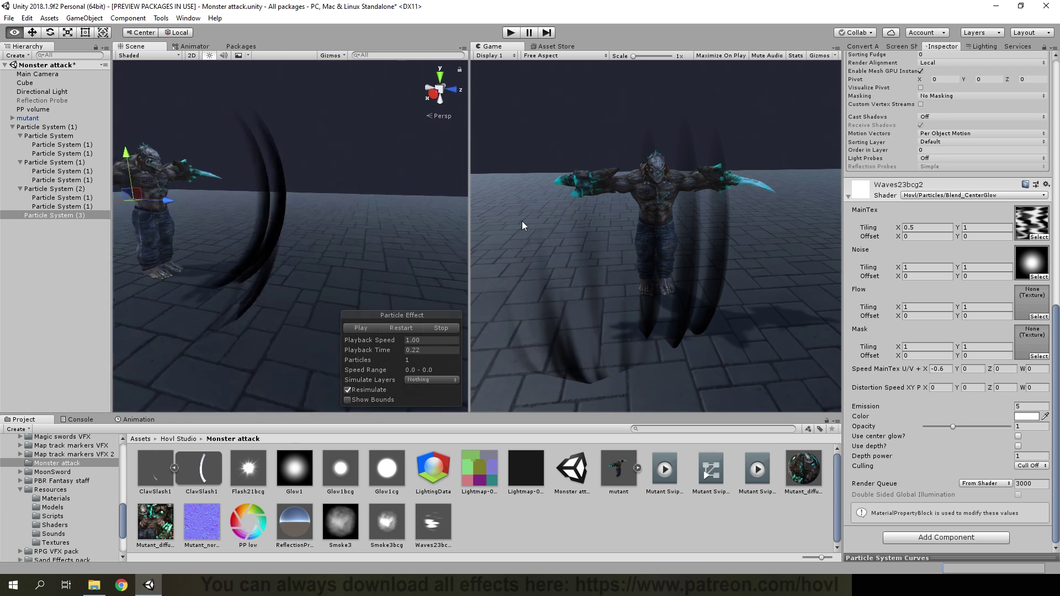
scroll(870, 227, "up", 20)
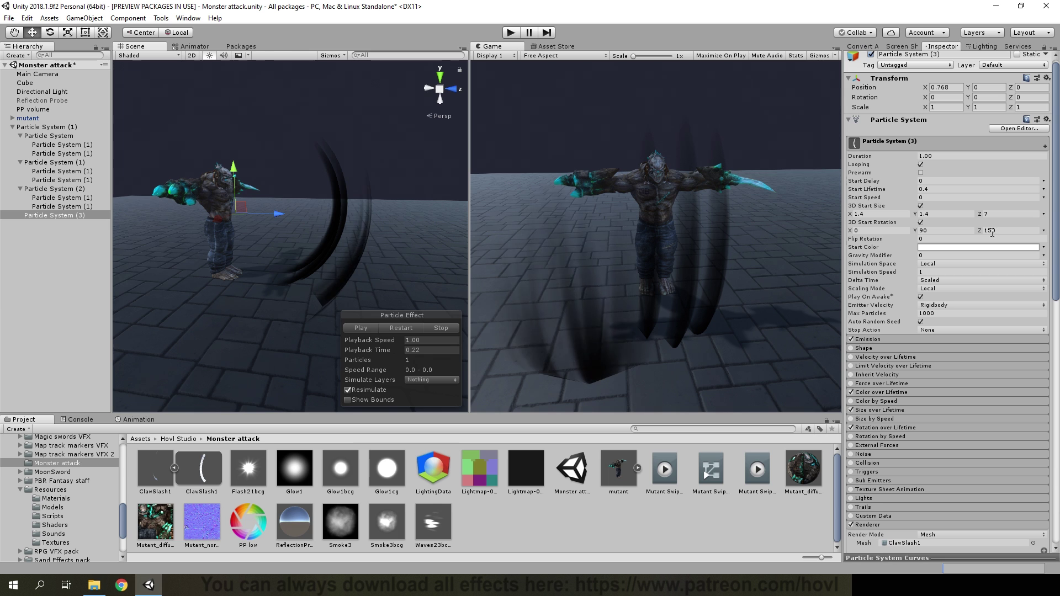
Step: Enter 130 for Particle System (3)'s 3D Start Rotation Z and replay the effect preview
left_click(993, 231)
type("130")
mouse_move(422, 230)
left_mouse_down("alt")
mouse_move(344, 218)
mouse_move(306, 181)
mouse_move(220, 179)
mouse_move(389, 223)
mouse_move(260, 213)
left_mouse_up("alt")
left_click(396, 326)
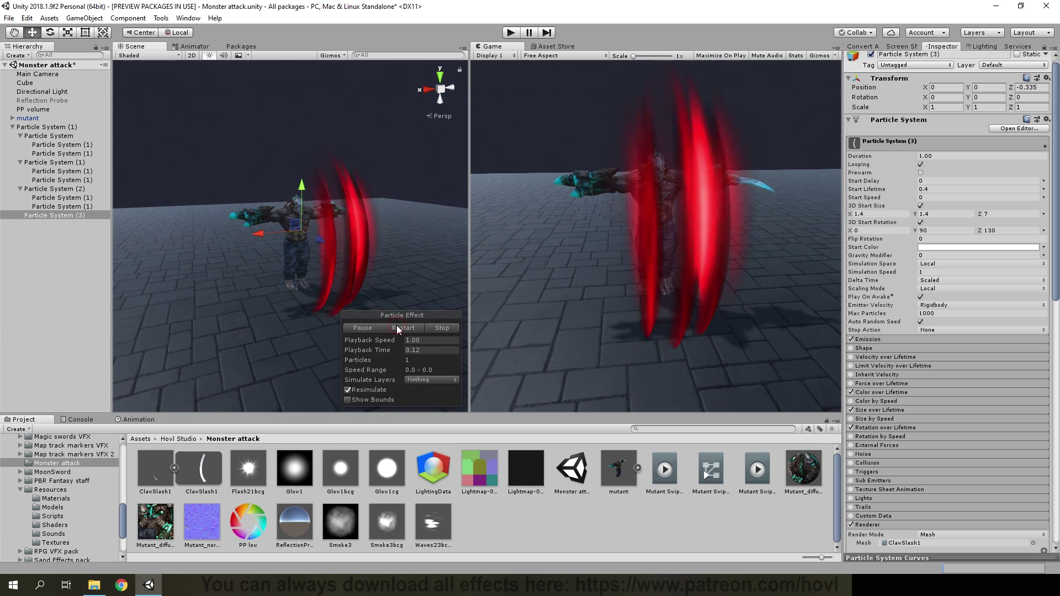
left_click(396, 325)
left_click(363, 328)
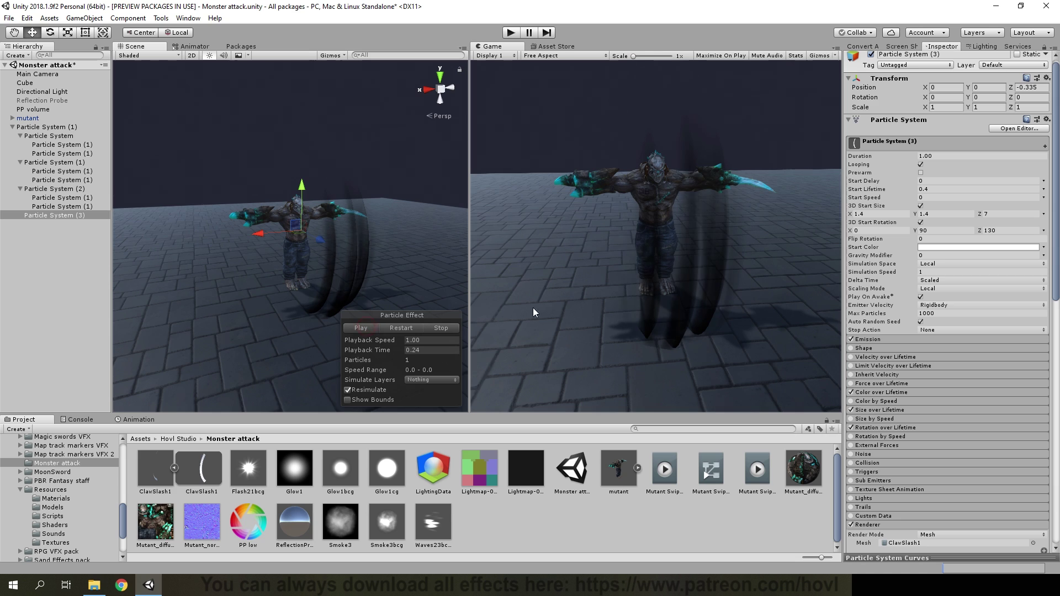
scroll(972, 391, "down", 3)
scroll(972, 391, "down", 3)
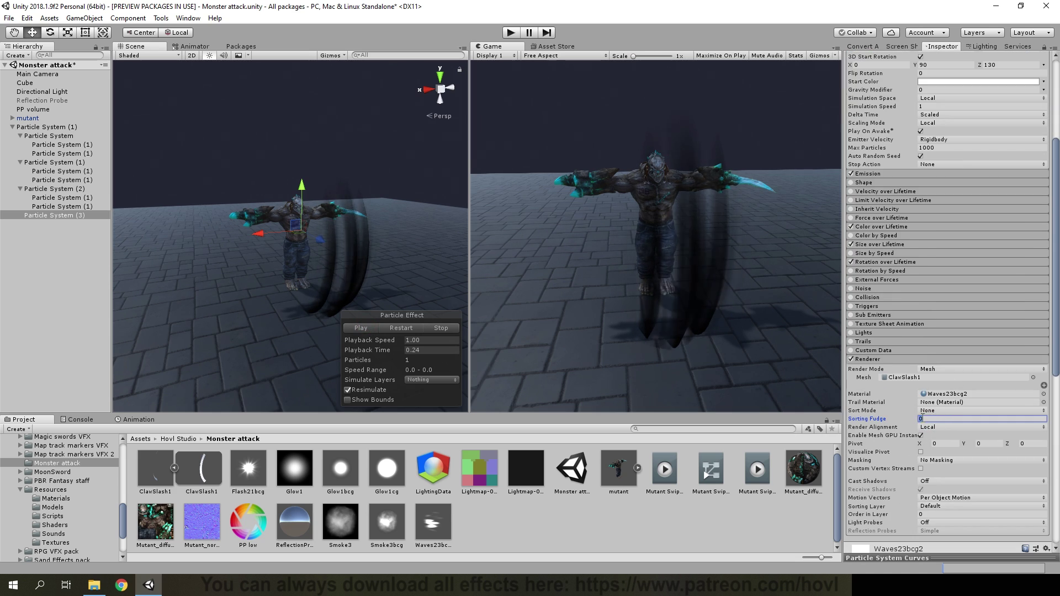
Step: Select the three smoke layers and set their Renderer Sorting Fudge to 1
left_click(72, 206)
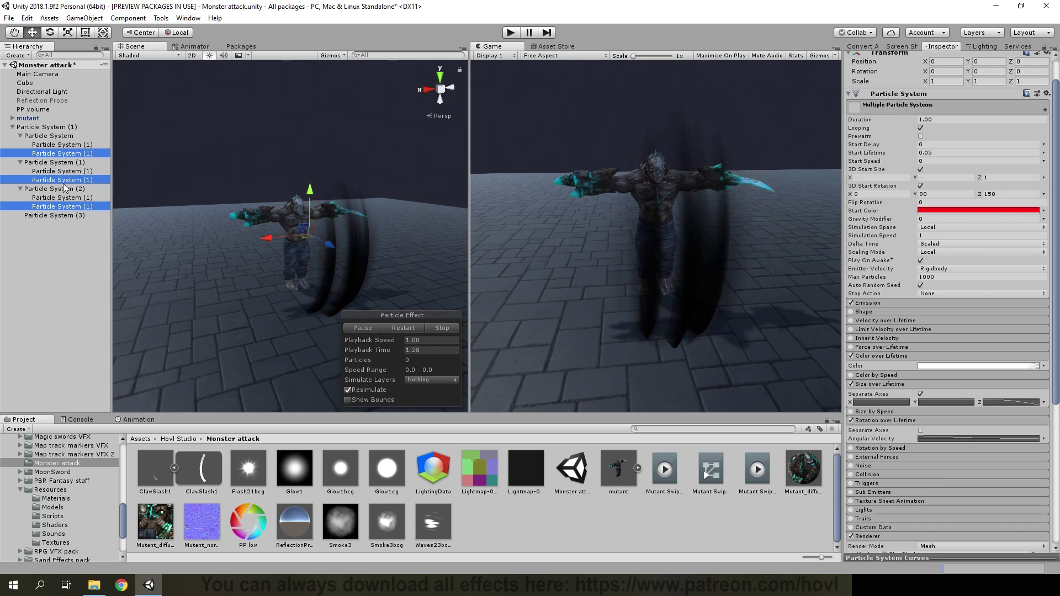
left_click(70, 198)
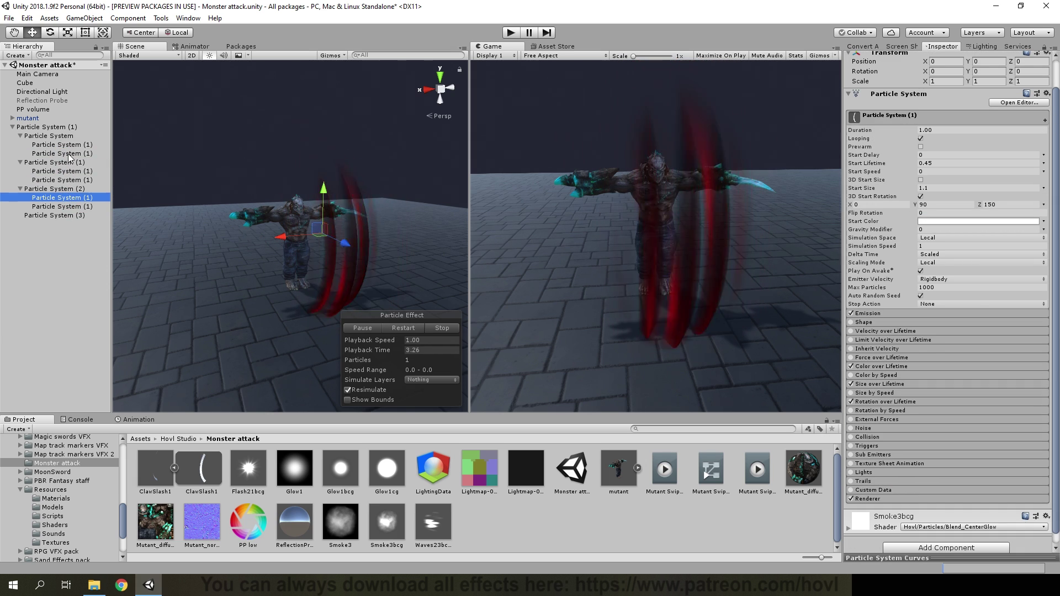
left_click(69, 145, "ctrl")
left_click(69, 171, "ctrl")
scroll(889, 497, "down", 2)
left_click(878, 488)
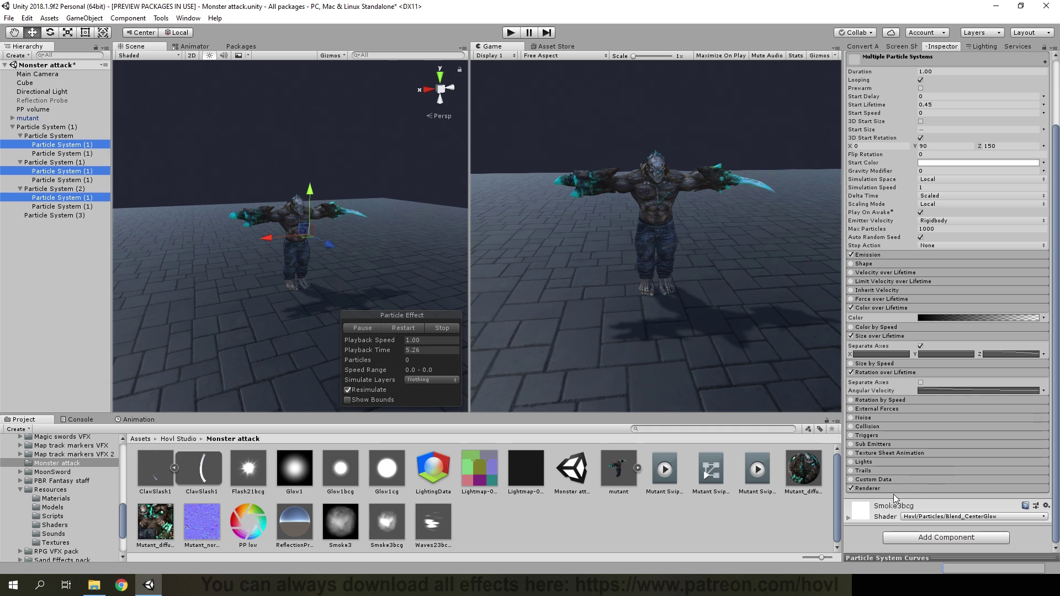
scroll(894, 430, "down", 5)
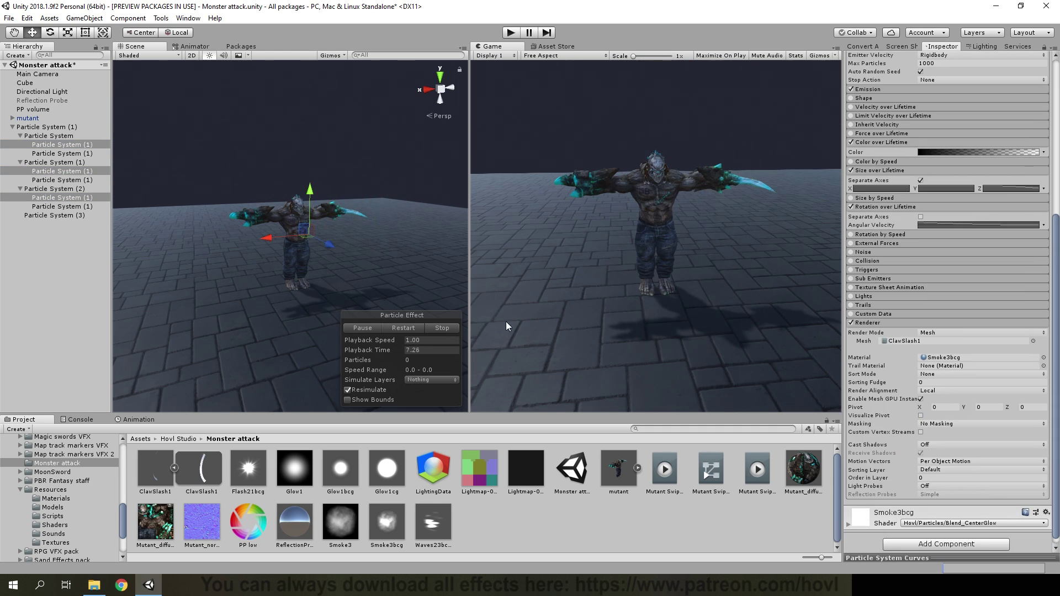
left_click(927, 375)
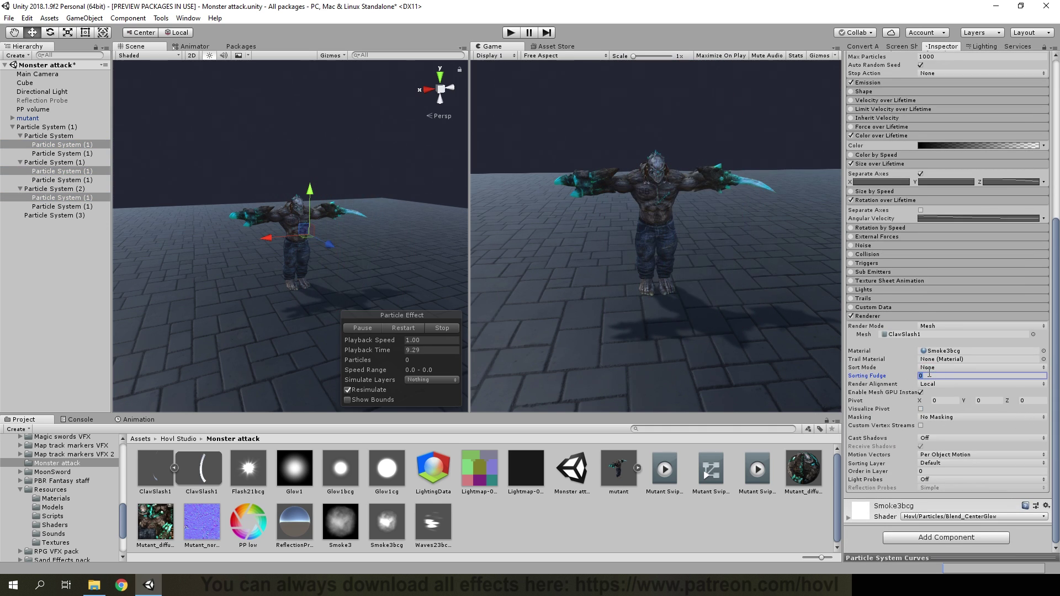
type("1")
Step: Set the red slash systems' Sorting Fudge to 2 and replay to check the layering
left_click(56, 137)
left_click(51, 188, "ctrl")
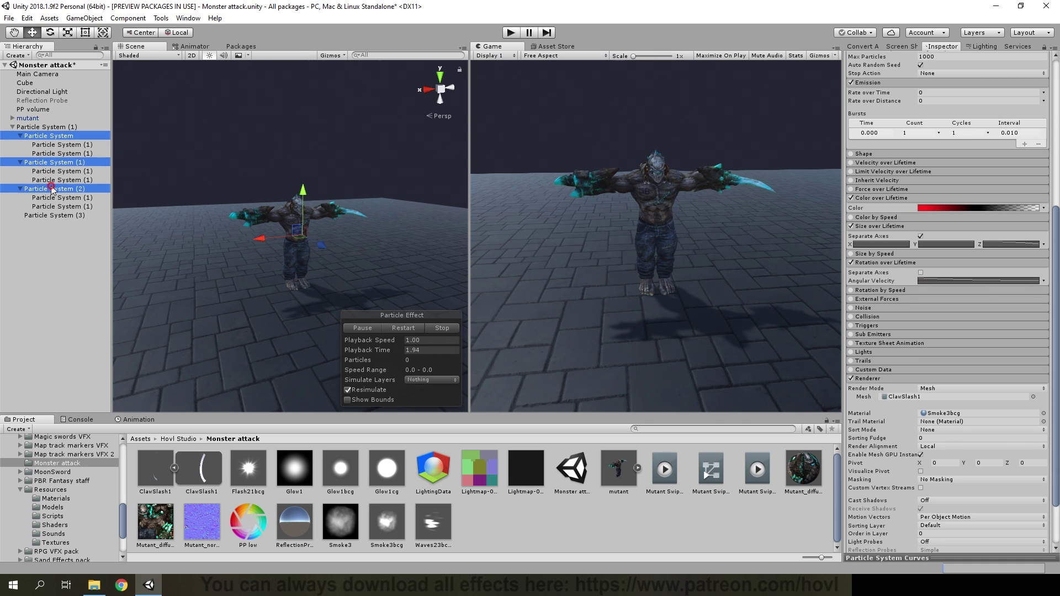
left_click(384, 328)
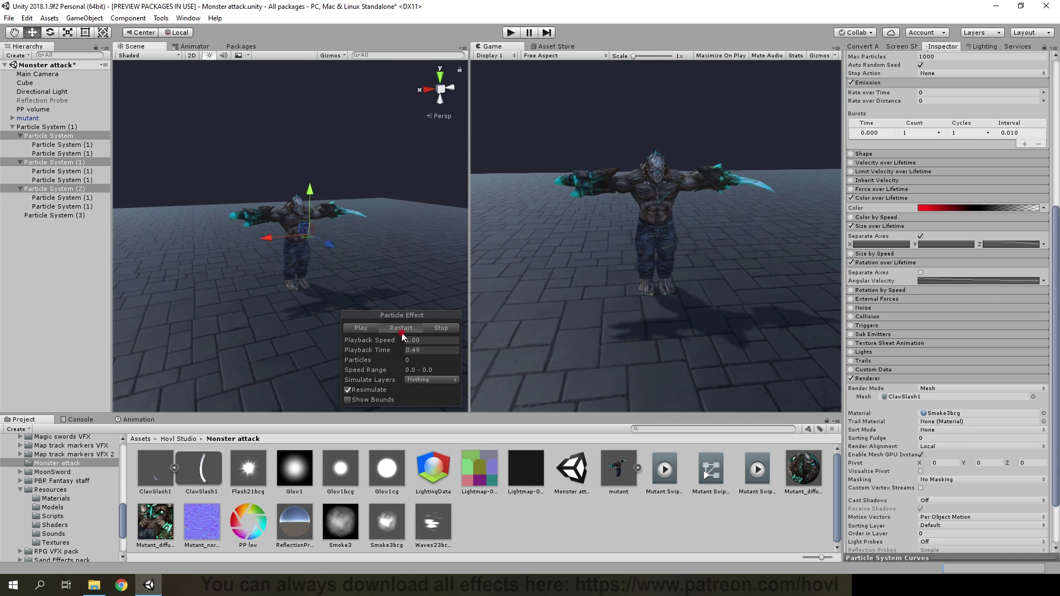
left_click(402, 330)
left_click_drag(385, 350, 346, 351)
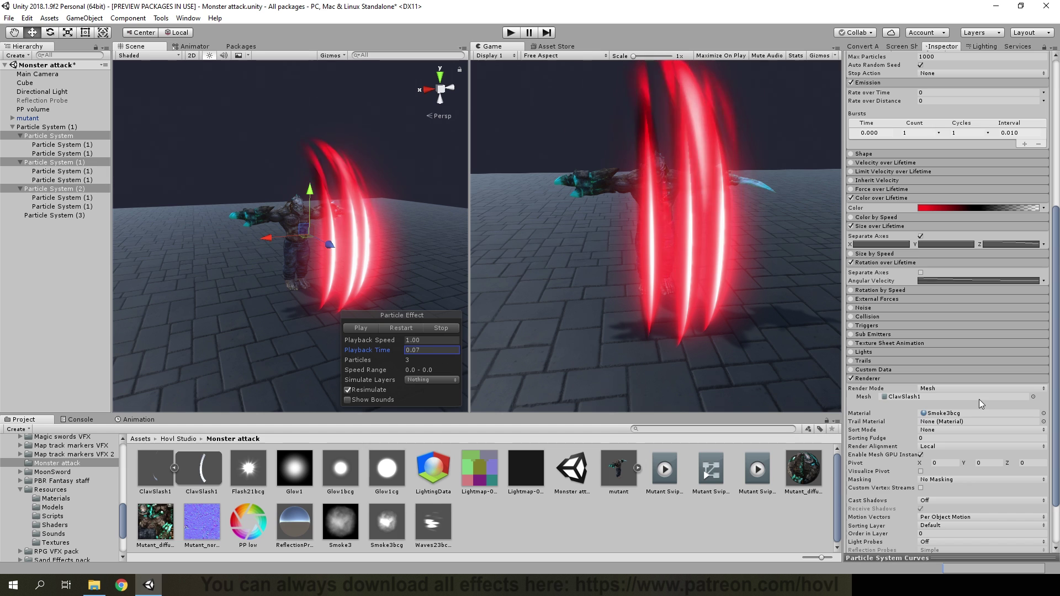
left_click(864, 439)
type("2")
left_click(403, 327)
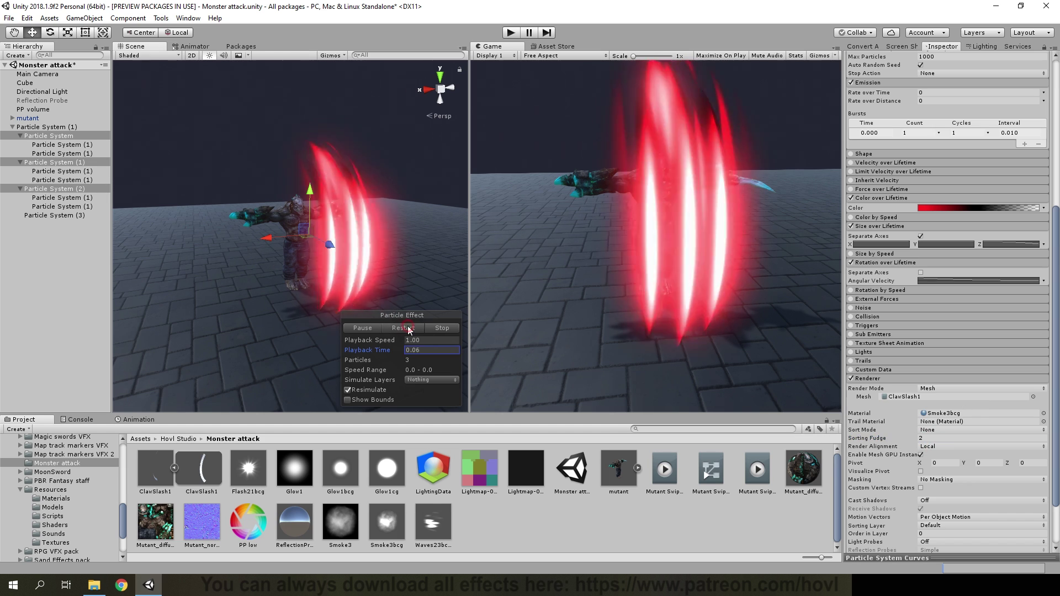
Step: Tint Particle System (3)'s colour-over-lifetime gradient key dark red (5E0000)
left_click(54, 216)
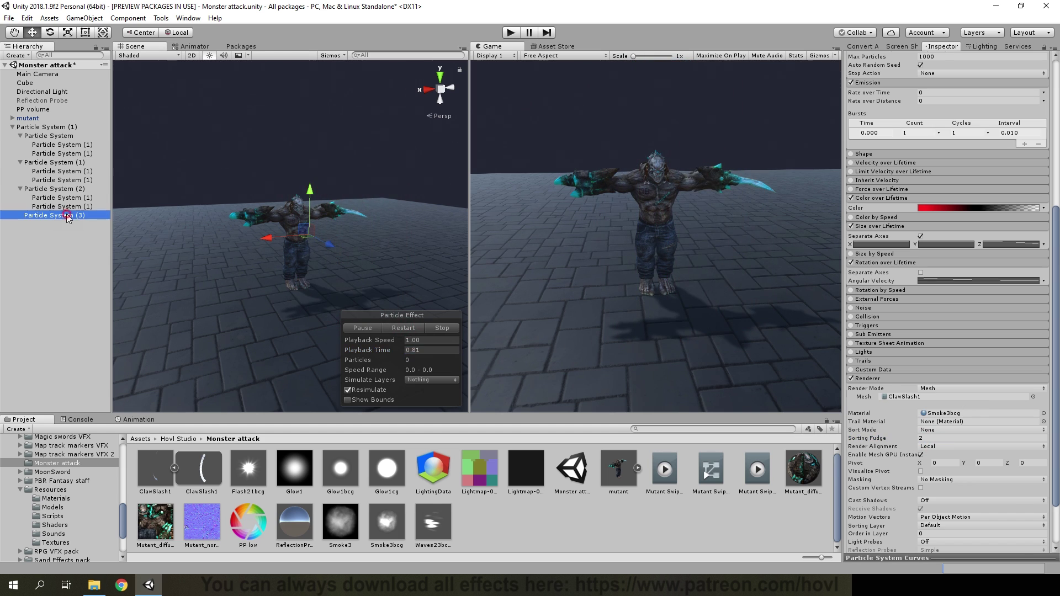
scroll(883, 352, "down", 3)
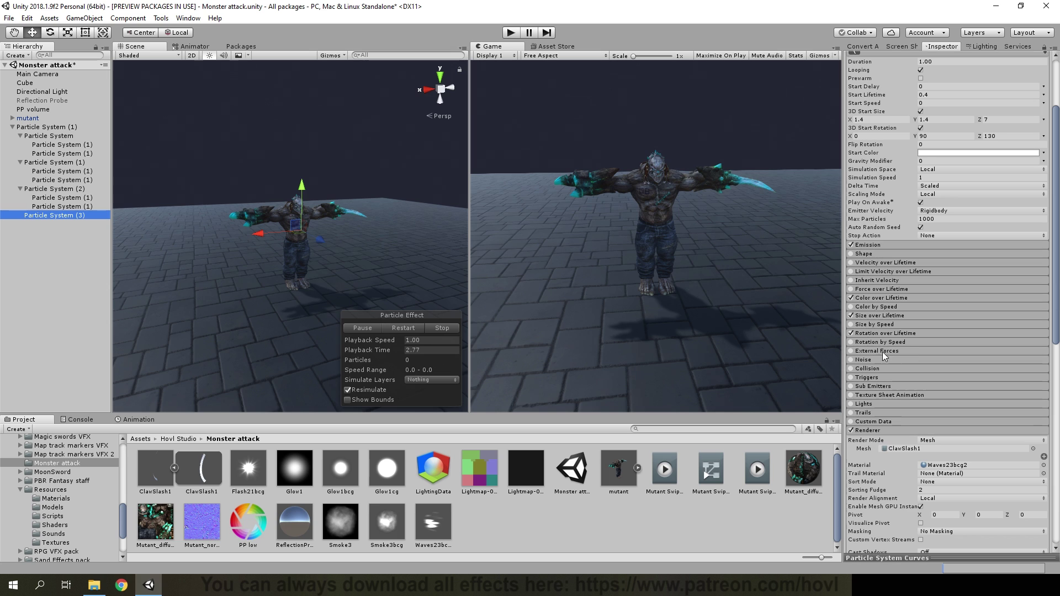
left_click(873, 298)
left_click(921, 308)
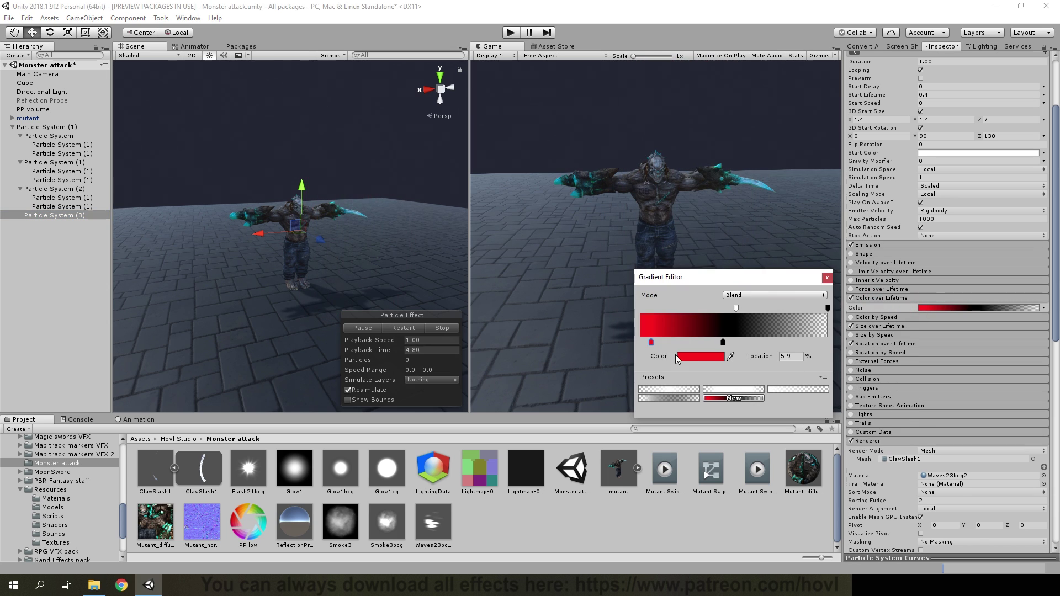
left_click(691, 356)
left_click(794, 299)
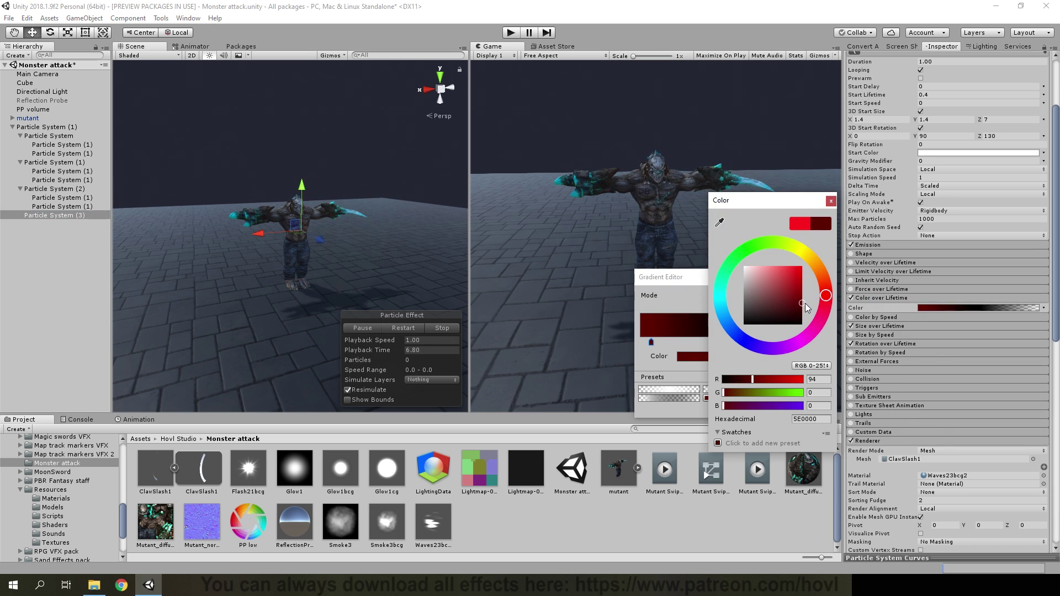
left_click(400, 334)
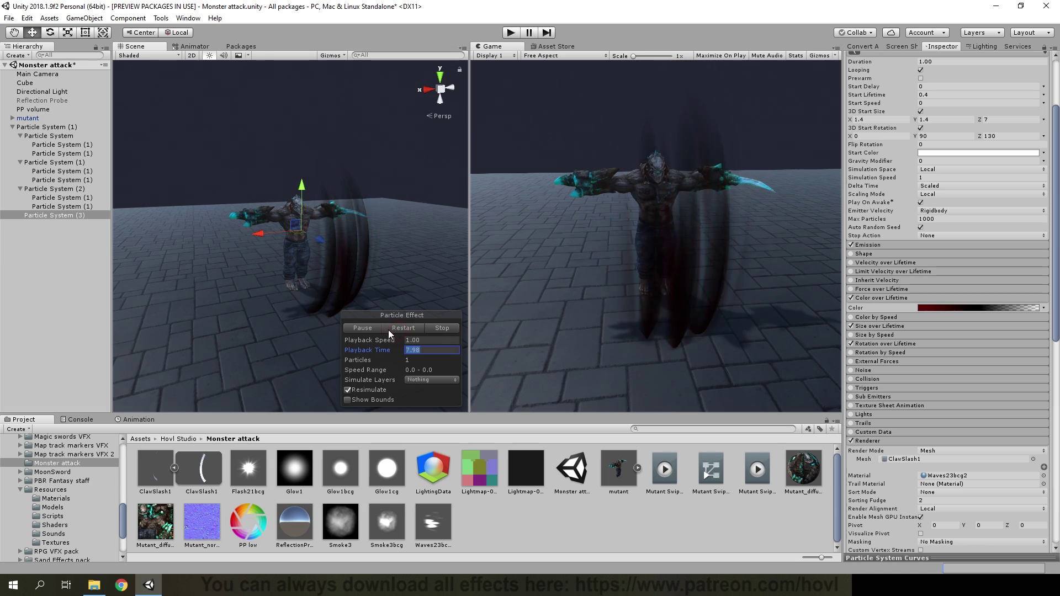
Step: Lower Particle System (3)'s start colour alpha to 128 and preview the semi-transparent waves
left_click_drag(381, 350, 353, 351)
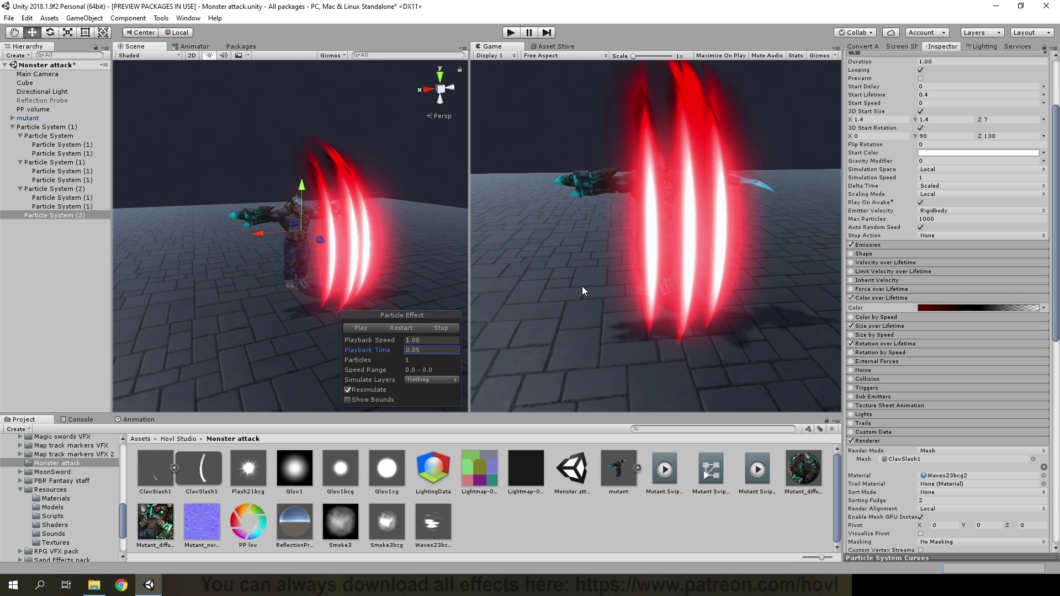
left_click(977, 153)
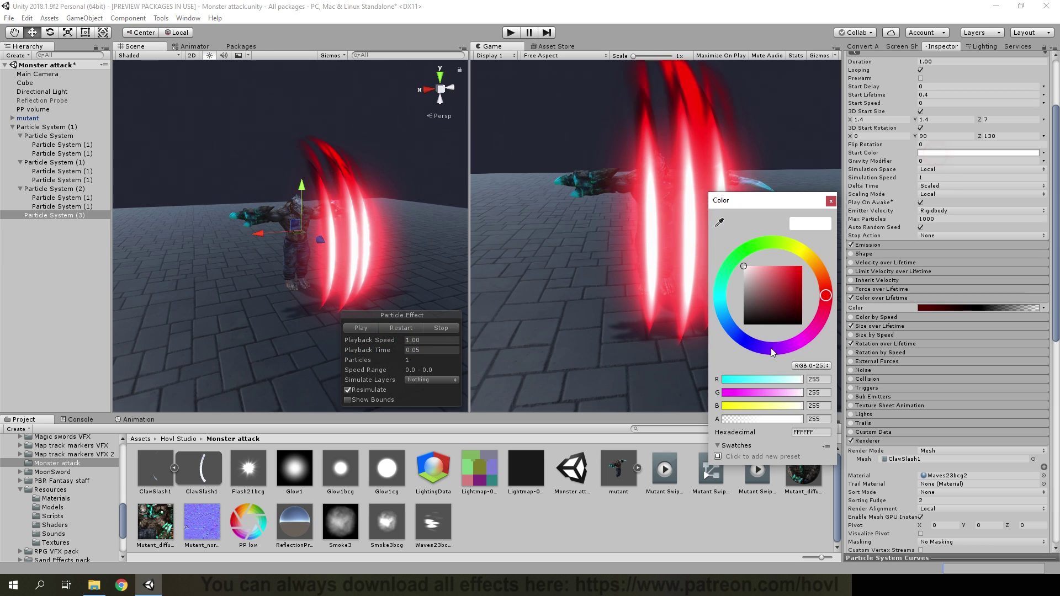
left_click(763, 418)
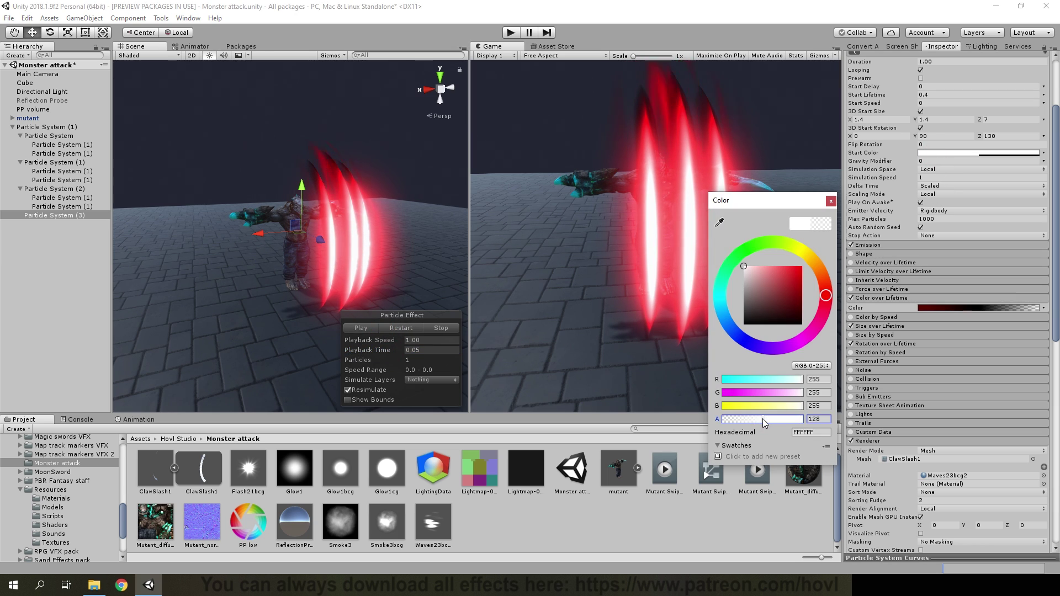
left_click(663, 368)
middle_click_drag(354, 344, 406, 333)
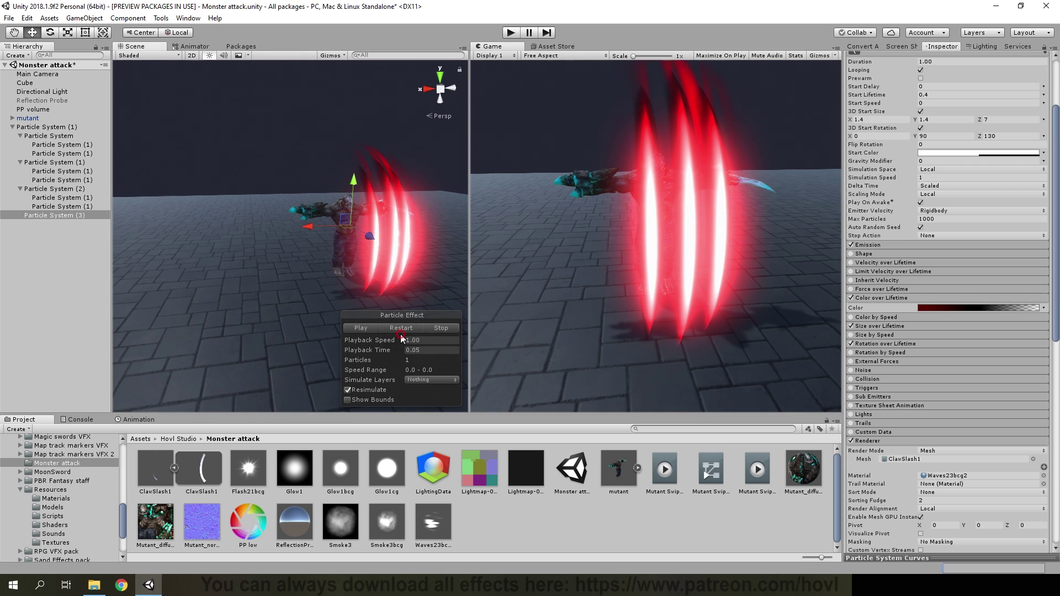
left_click(401, 334)
mouse_move(343, 275)
left_mouse_down("alt")
mouse_move(390, 274)
mouse_move(361, 259)
left_mouse_up("alt")
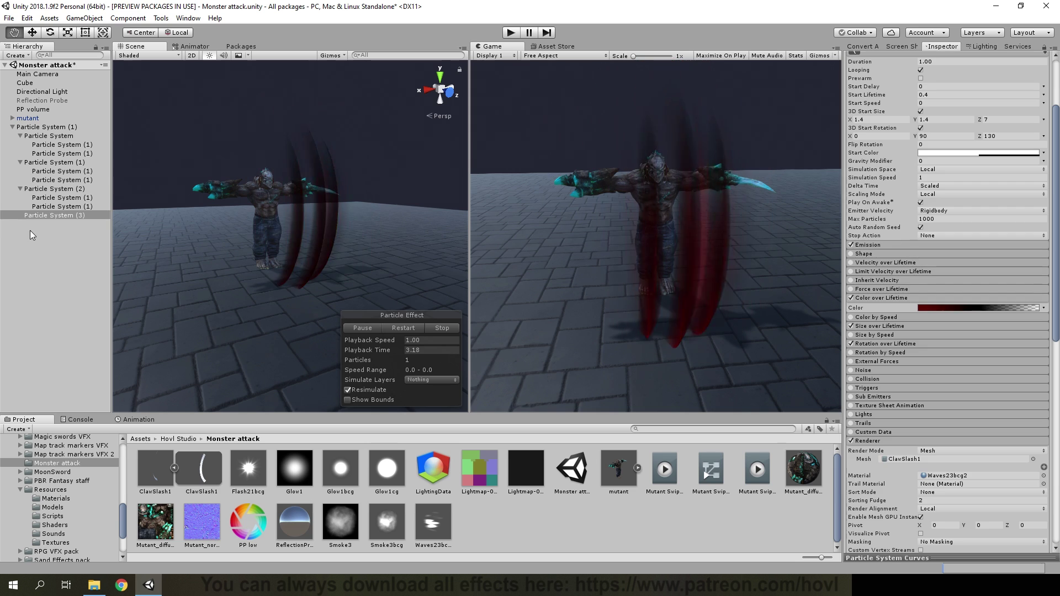
left_click(32, 236)
Step: Create child Particle System (4) under Particle System (1) and move it to Y 0.184, Z 1.236
right_click(47, 128)
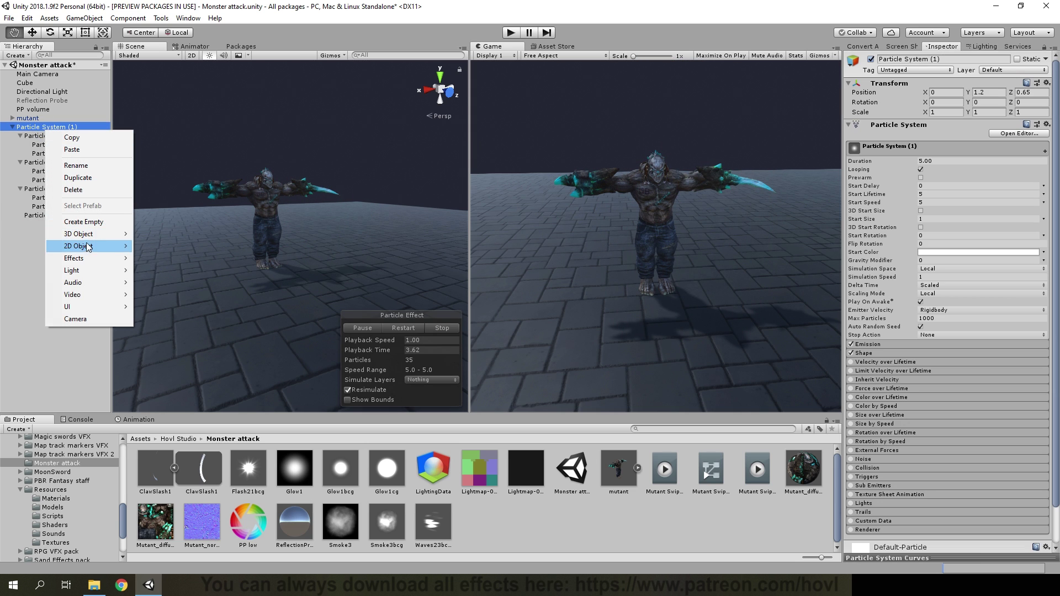
mouse_move(85, 258)
left_click(175, 263)
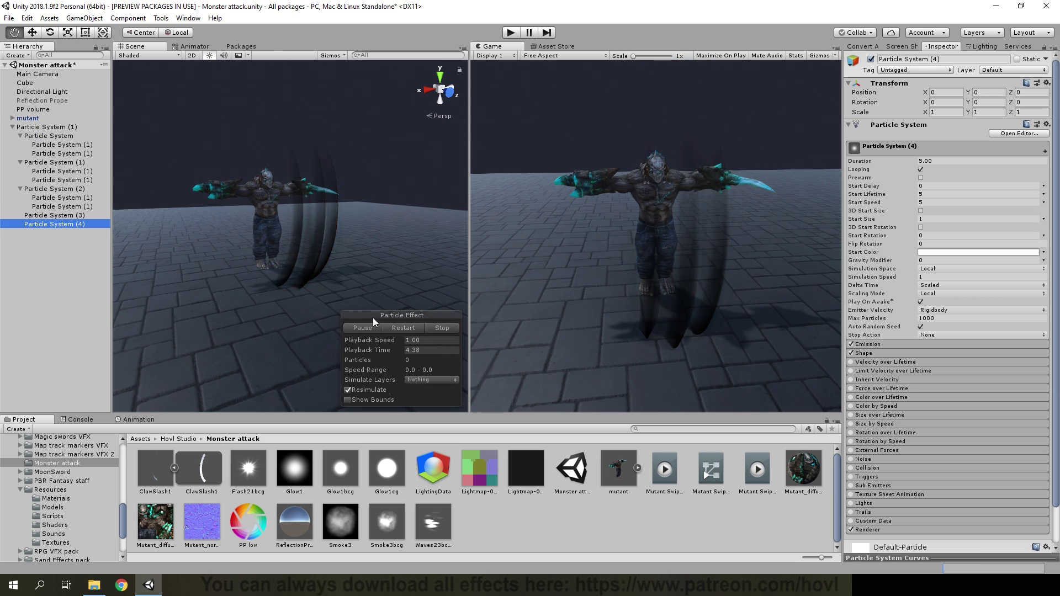
left_click_drag(354, 282, 355, 269, "alt")
key("w")
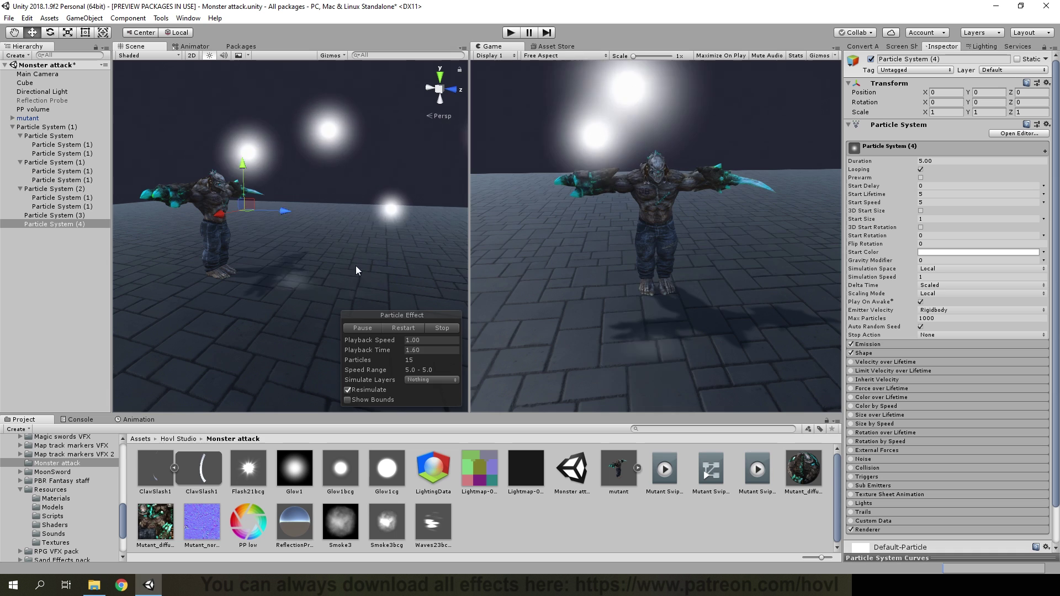
left_click_drag(393, 351, 372, 352)
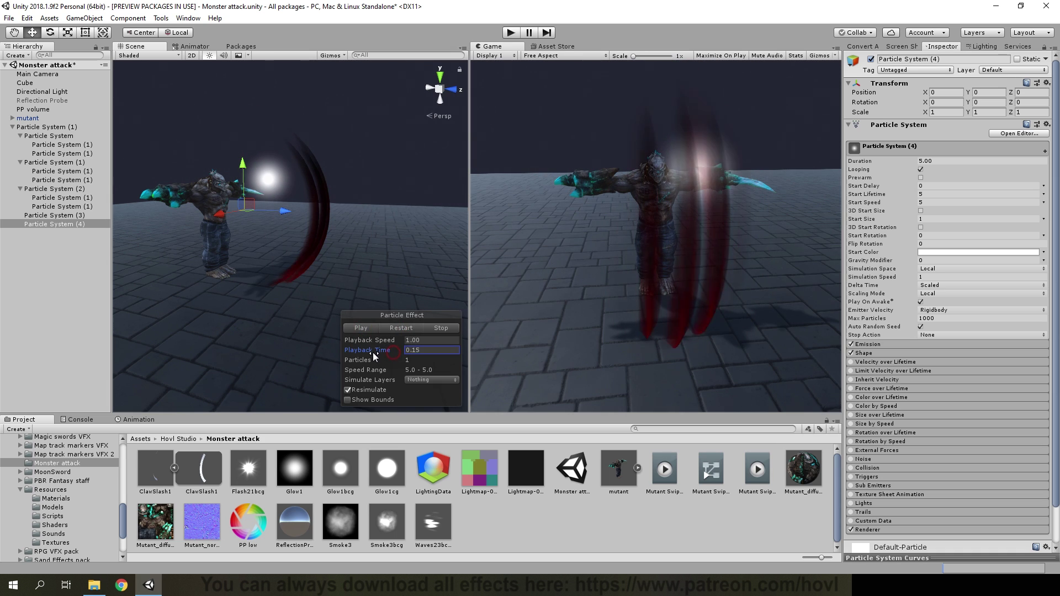
mouse_move(284, 211)
left_mouse_down()
mouse_move(354, 217)
mouse_move(178, 206)
mouse_move(390, 225)
mouse_move(379, 224)
left_mouse_up()
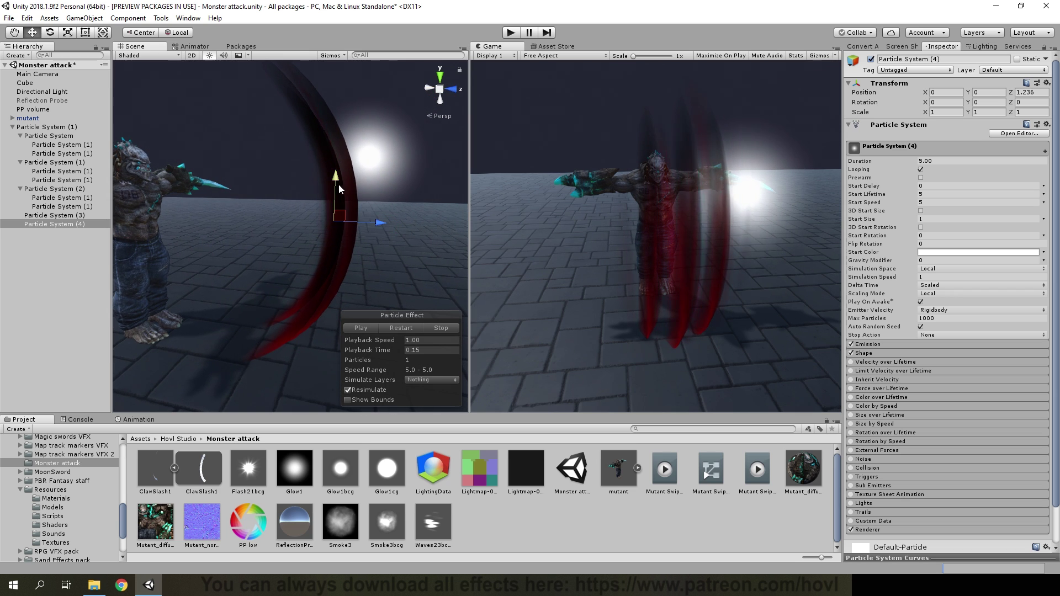
left_click_drag(339, 184, 232, 182)
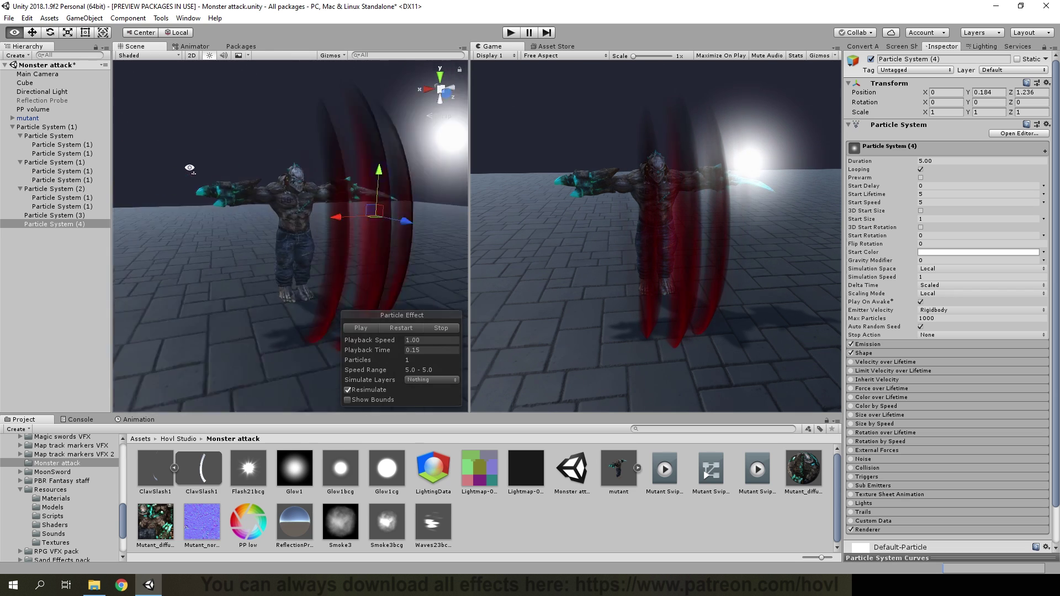
Step: Set the emitter shape to a 0.01-radius Hemisphere with Color and Alpha affects Particles unticked
left_click(864, 354)
left_click(954, 364)
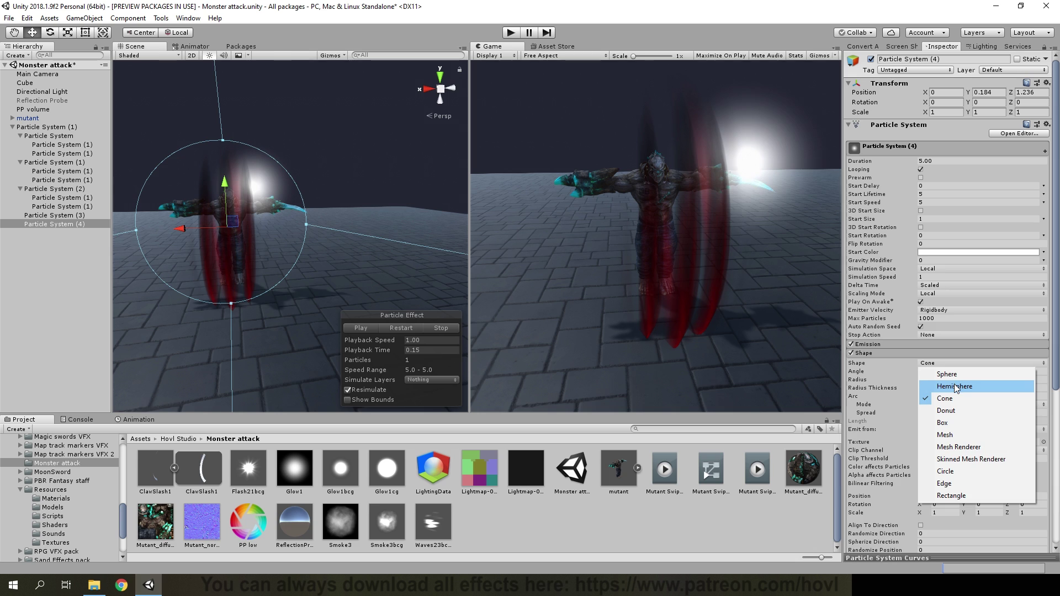
left_click(955, 387)
left_click(933, 373)
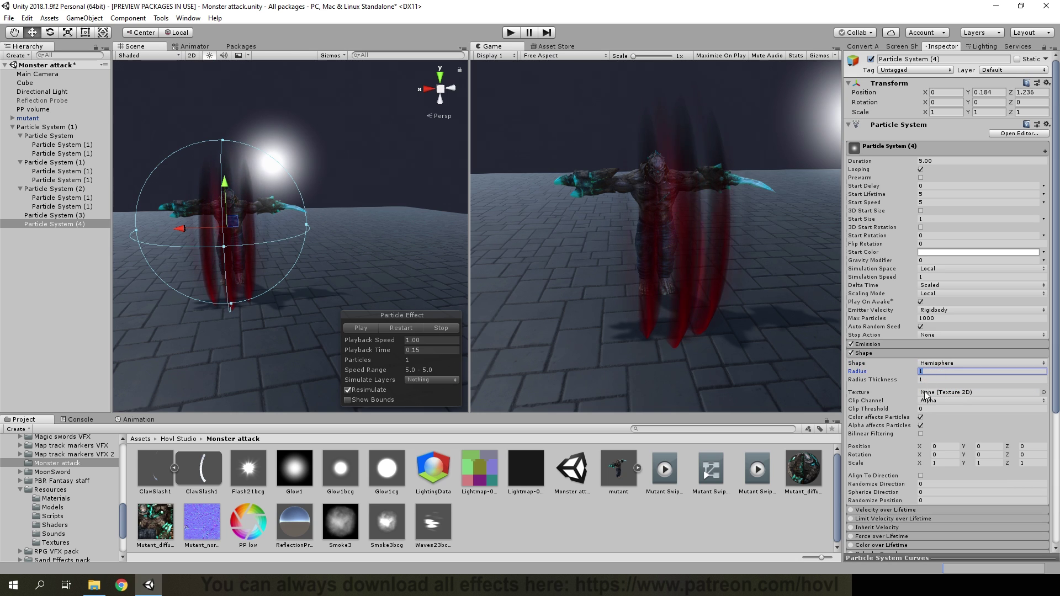
type("0.01")
left_click(921, 417)
left_click(921, 426)
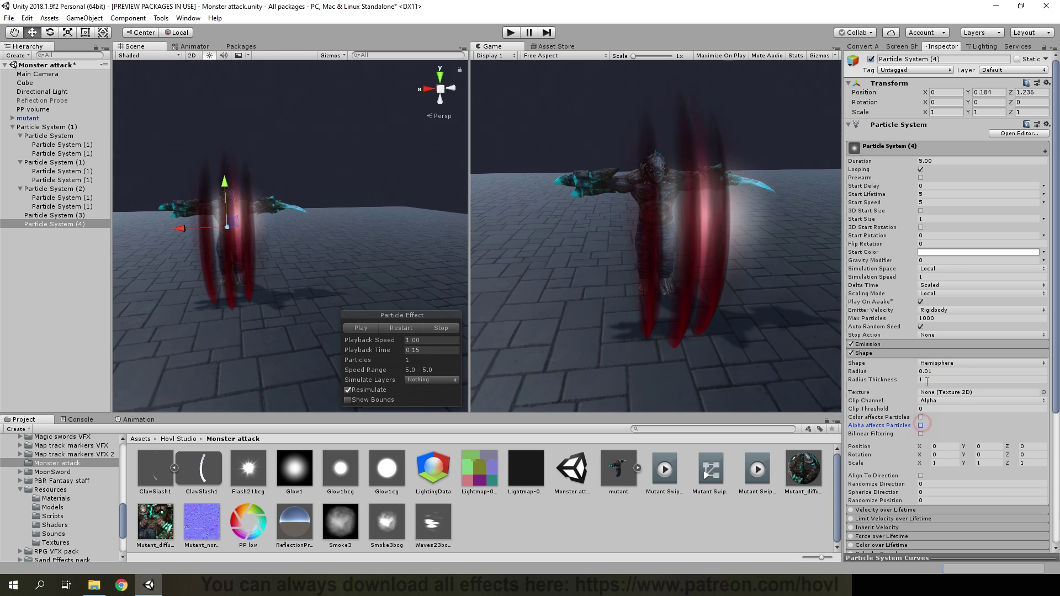
Step: Make start speed random between 5 and 30 and start lifetime a random range
left_click(1043, 203)
left_click(988, 237)
left_click(996, 203)
type("0")
left_click(956, 194)
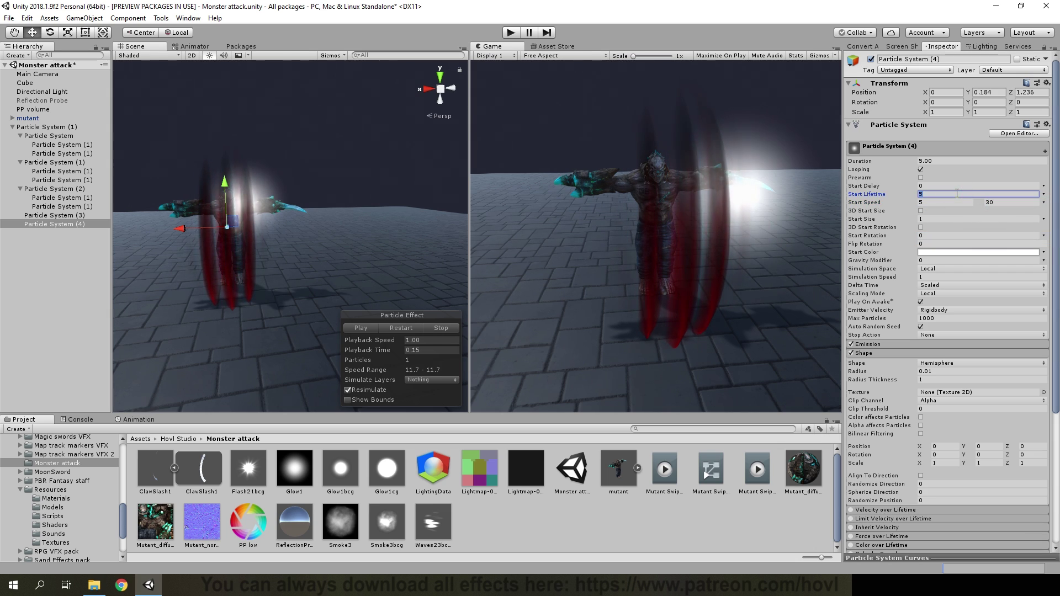
type("0.1")
left_click(1043, 195)
left_click(960, 226)
left_click(930, 195)
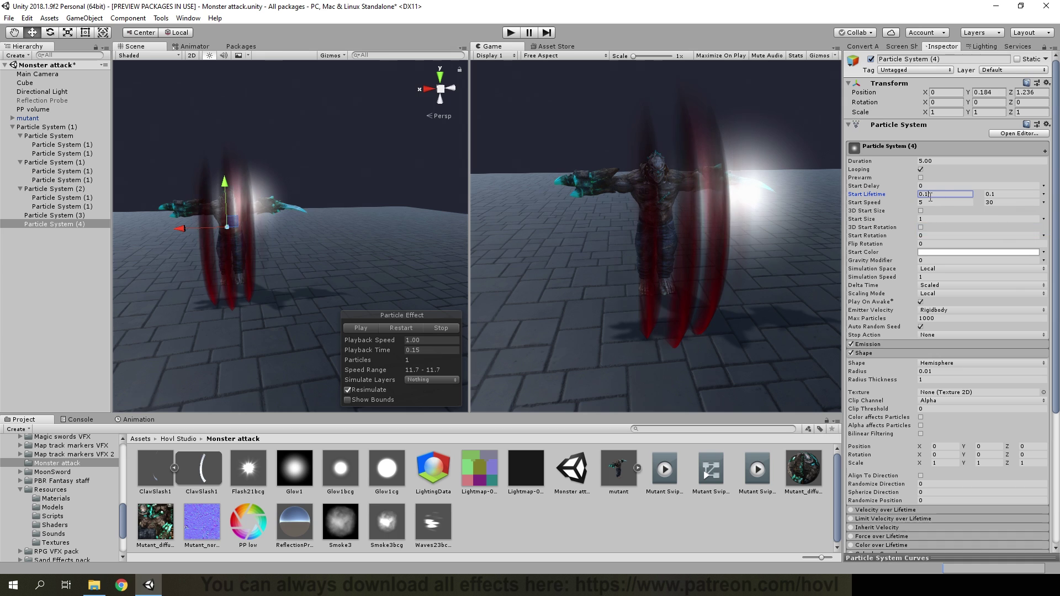
key("BackSpace")
Step: Finish start lifetime at 0.1–0.2, set Duration to 1 and Rate over Time to 0
type("2")
left_click(931, 161)
type("1")
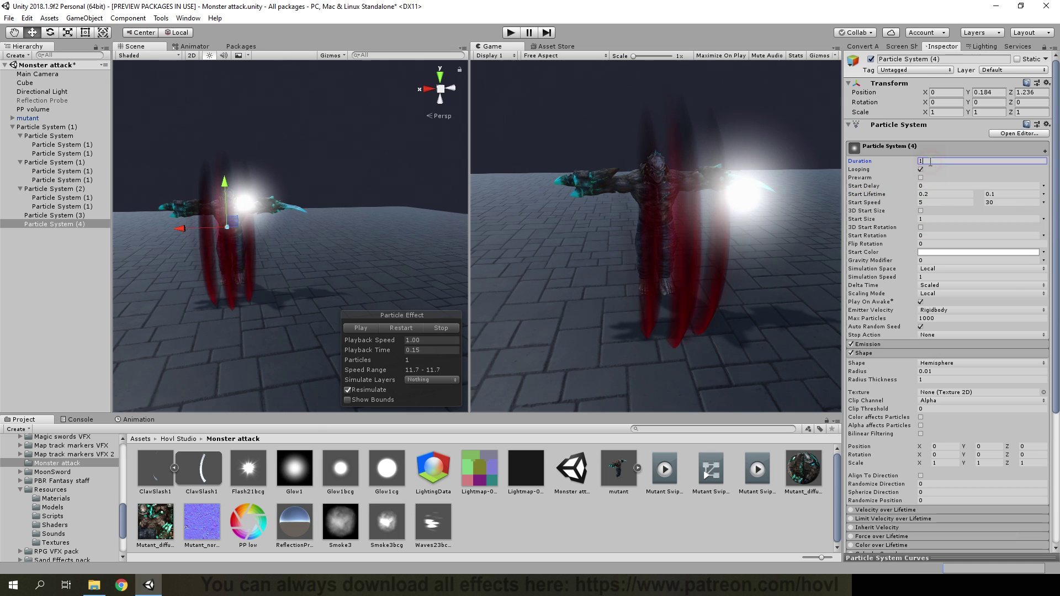
left_click_drag(367, 226, 367, 224, "alt")
left_click(906, 344)
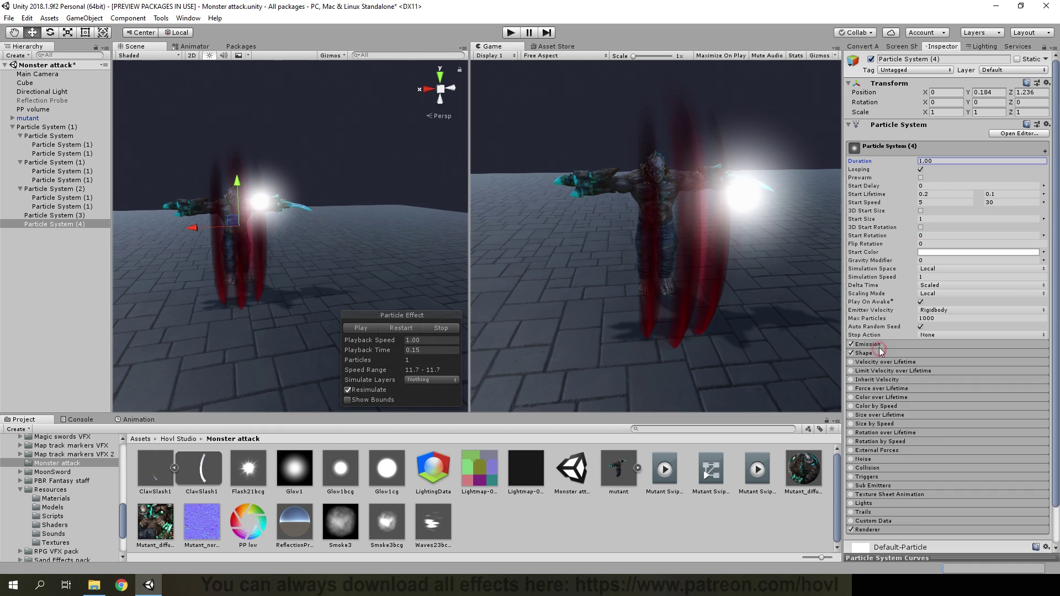
left_click(906, 344)
left_click(879, 344)
left_click(933, 354)
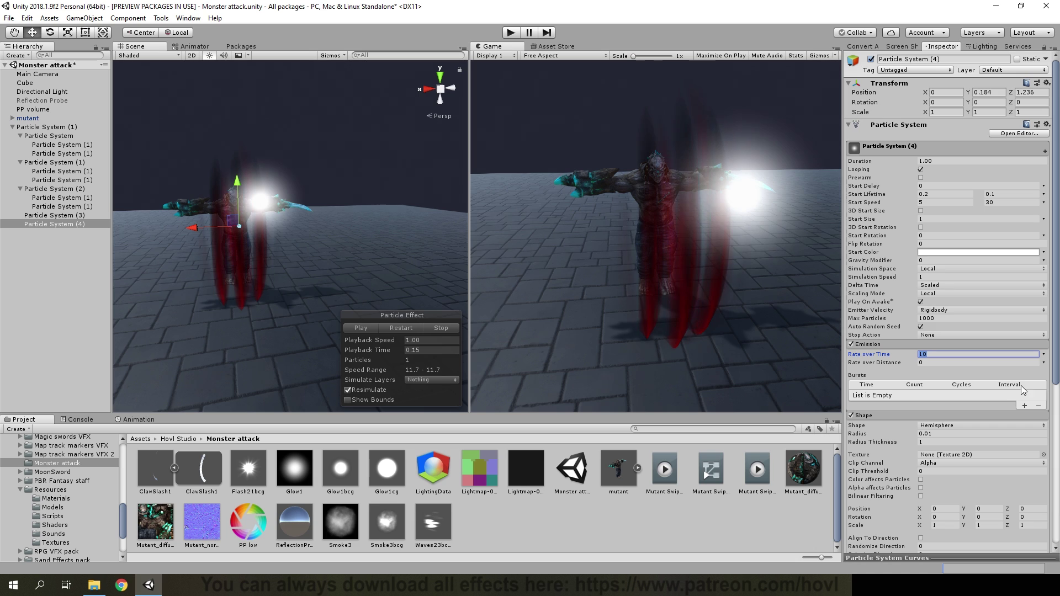
type("0")
Step: Add an emission burst with a random 10–15 particle count
left_click(1024, 405)
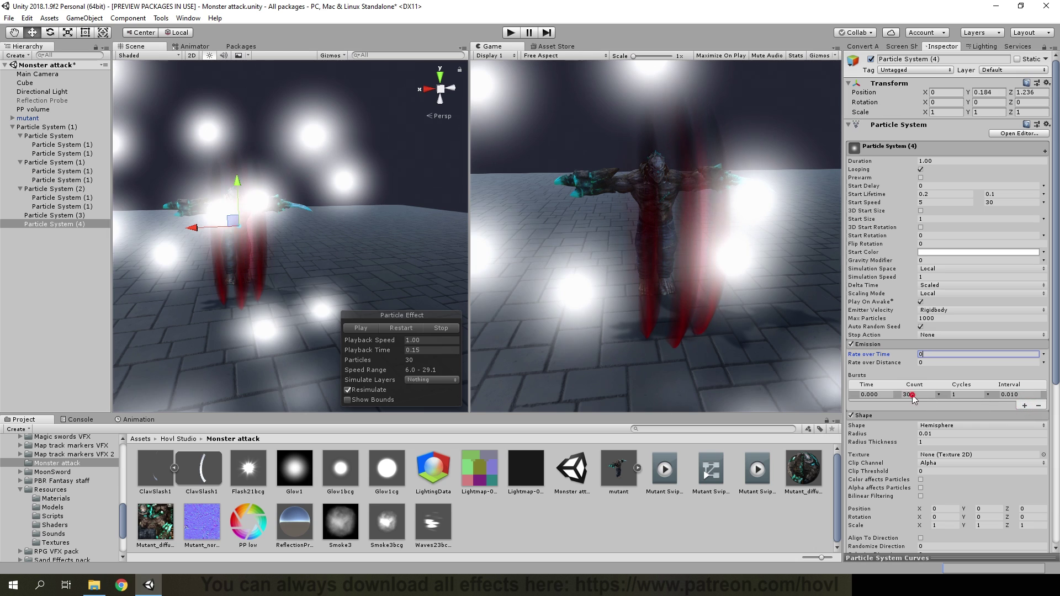
type("10")
left_click(939, 395)
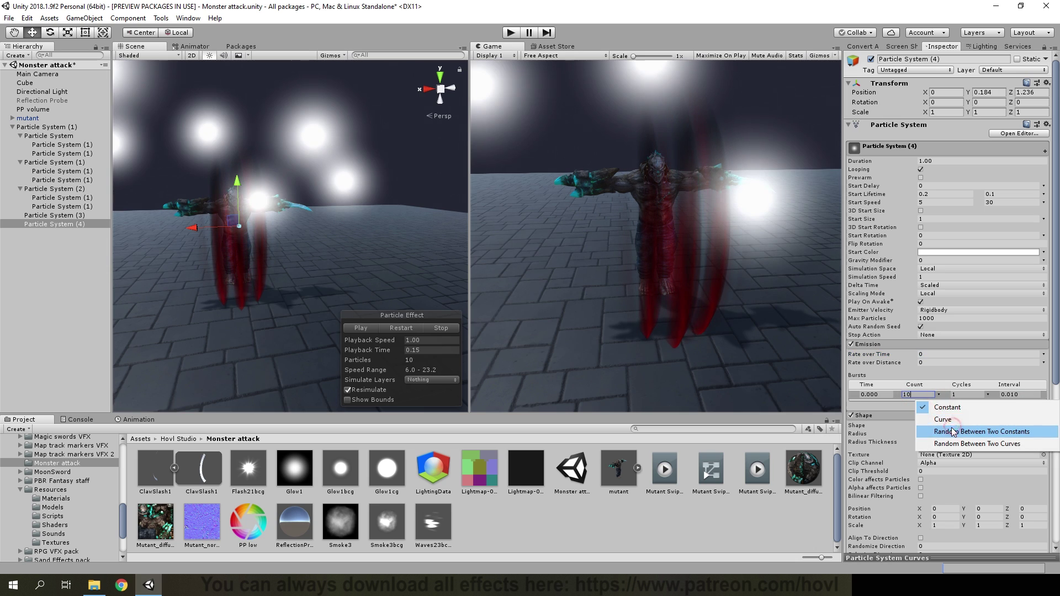
left_click(960, 431)
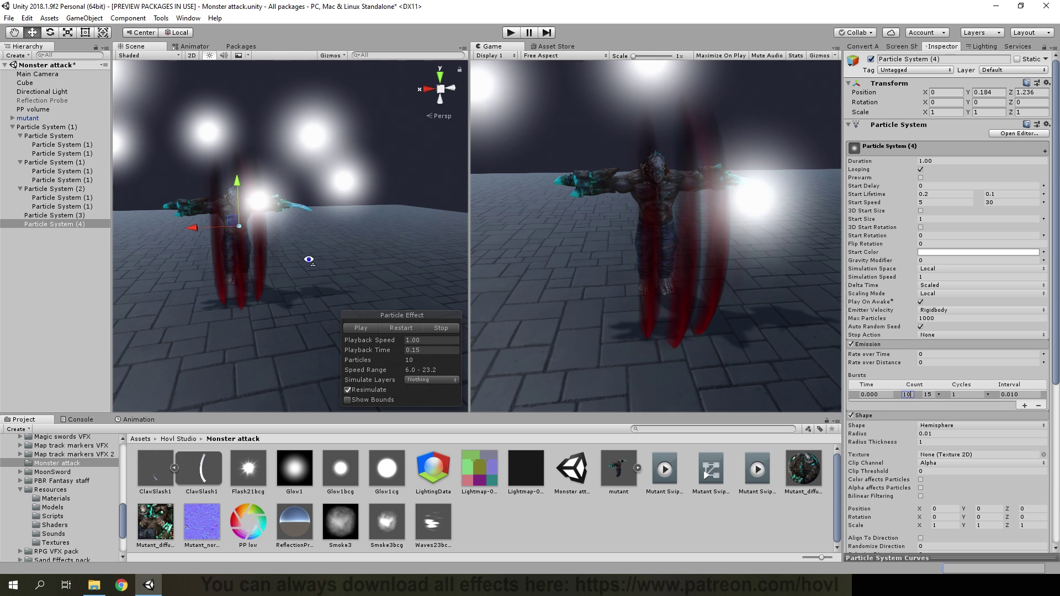
left_click_drag(307, 271, 359, 265, "alt")
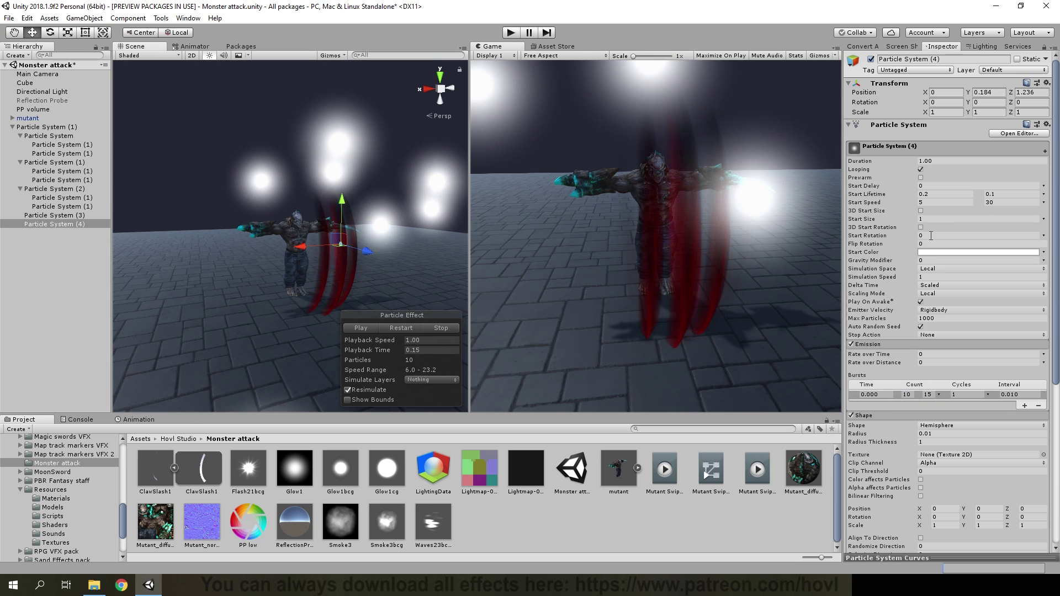
Step: Make start size random between 0.1 and 0.15 and set the shape radius to 0.1
left_click(1043, 219)
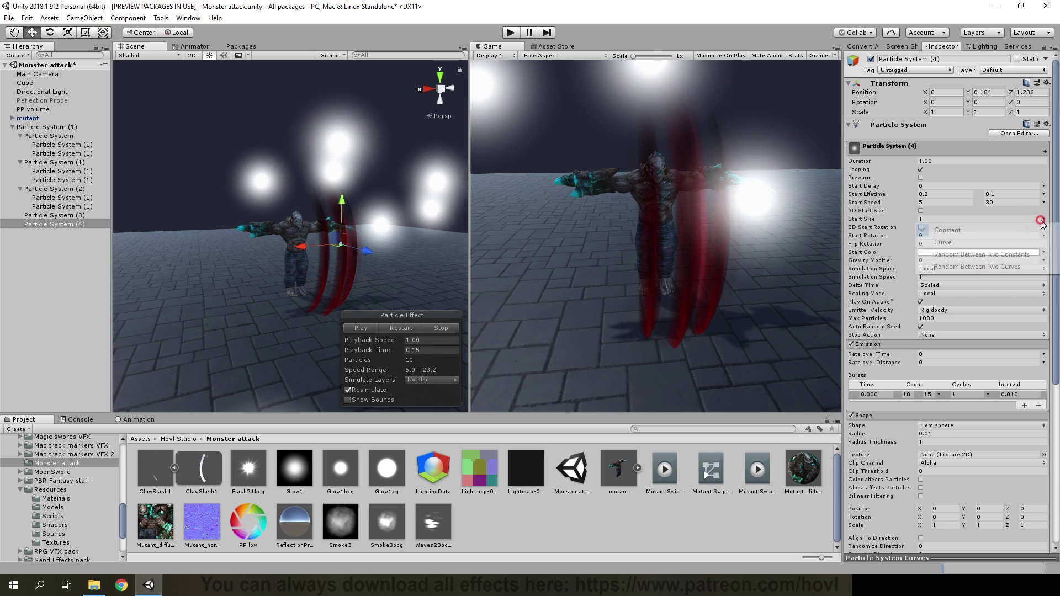
left_click(979, 229)
left_click(937, 219)
type("0.")
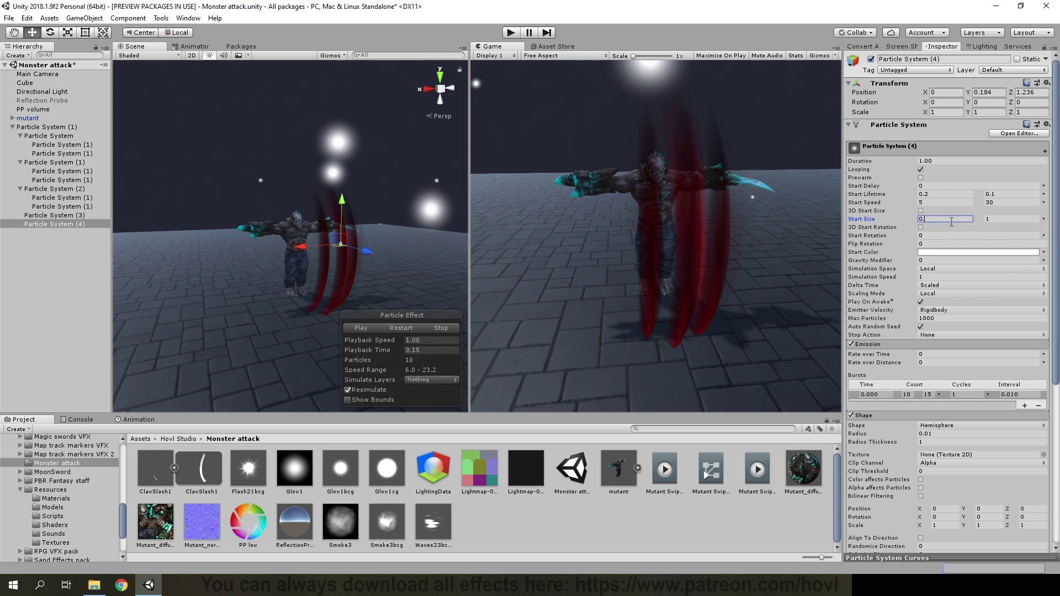
type("1")
left_click(1000, 219)
type("0.")
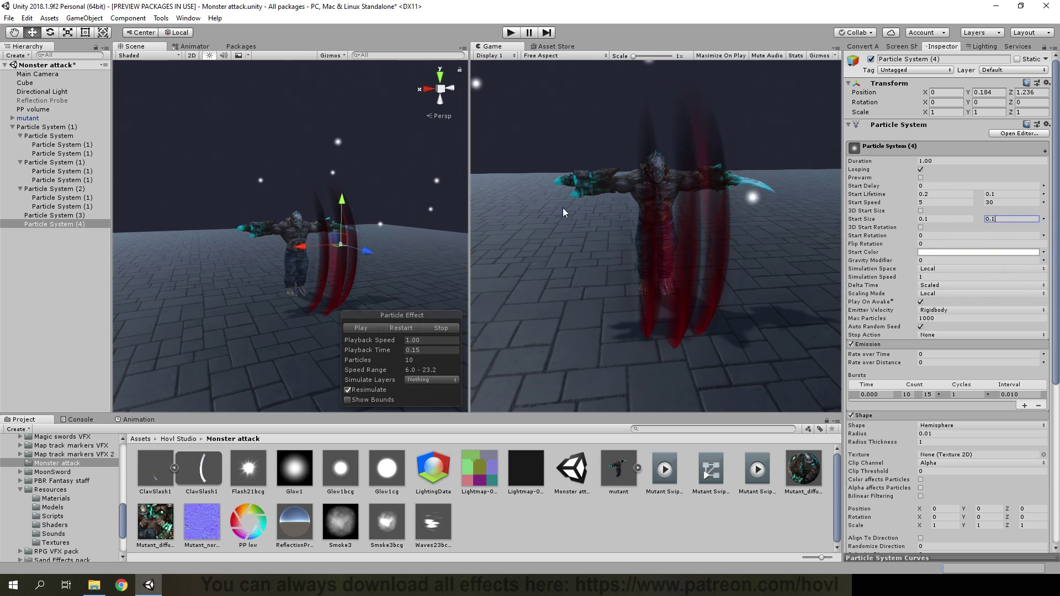
type("5")
left_click(408, 327)
left_click(396, 349)
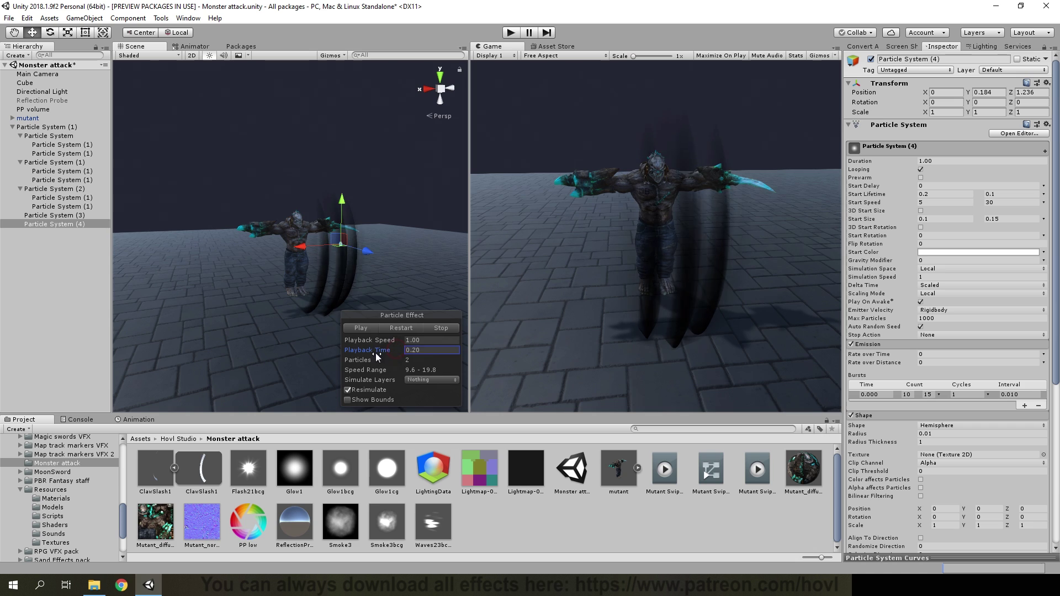
left_click(930, 435)
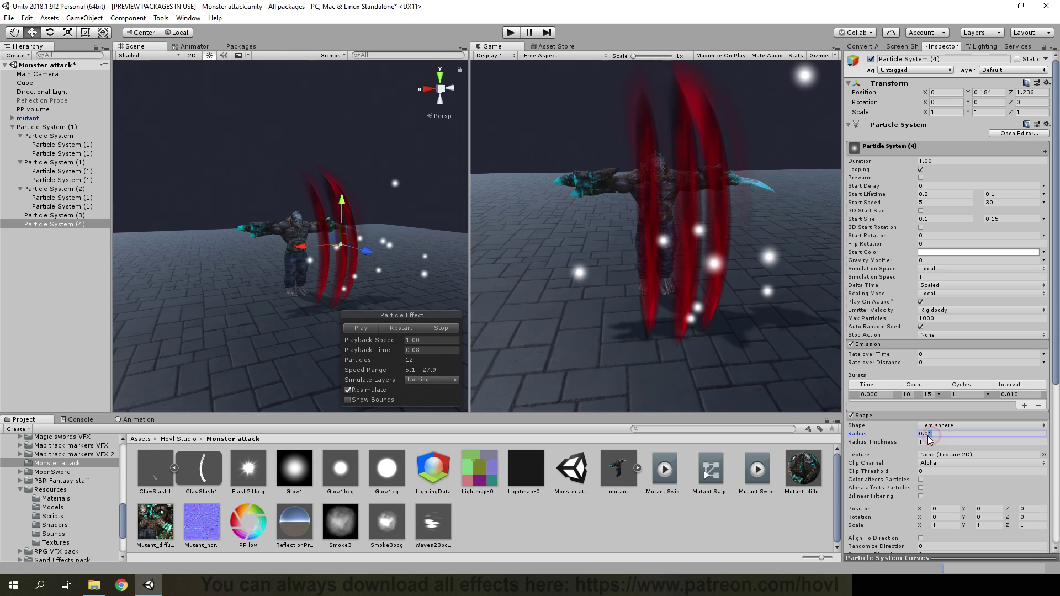
type("0.1")
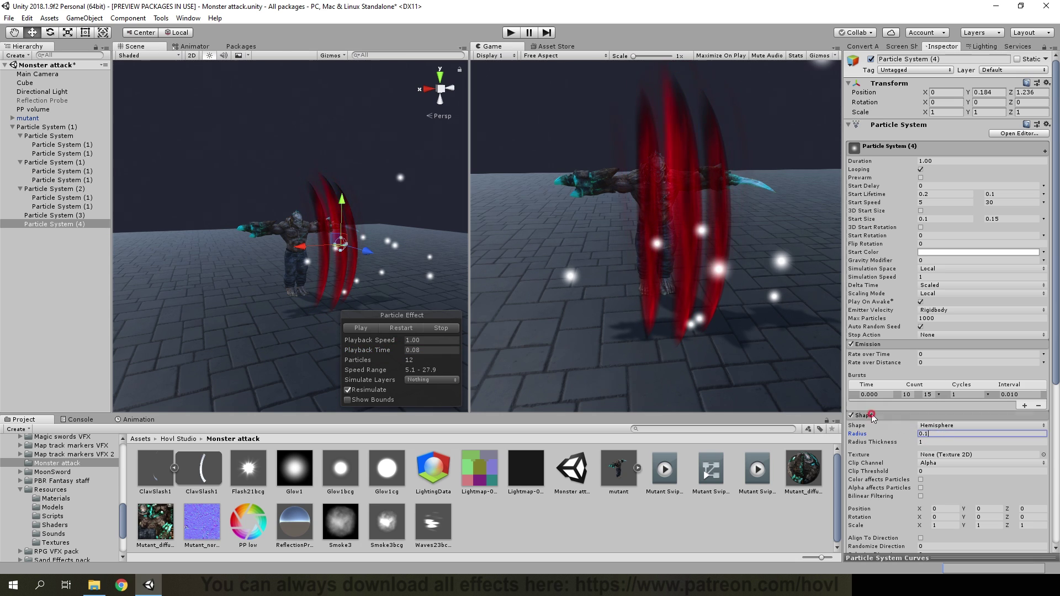
left_click(871, 416)
Step: Enable Limit Velocity over Lifetime with Dampen 0.15 and a descending Speed curve
left_click(879, 434)
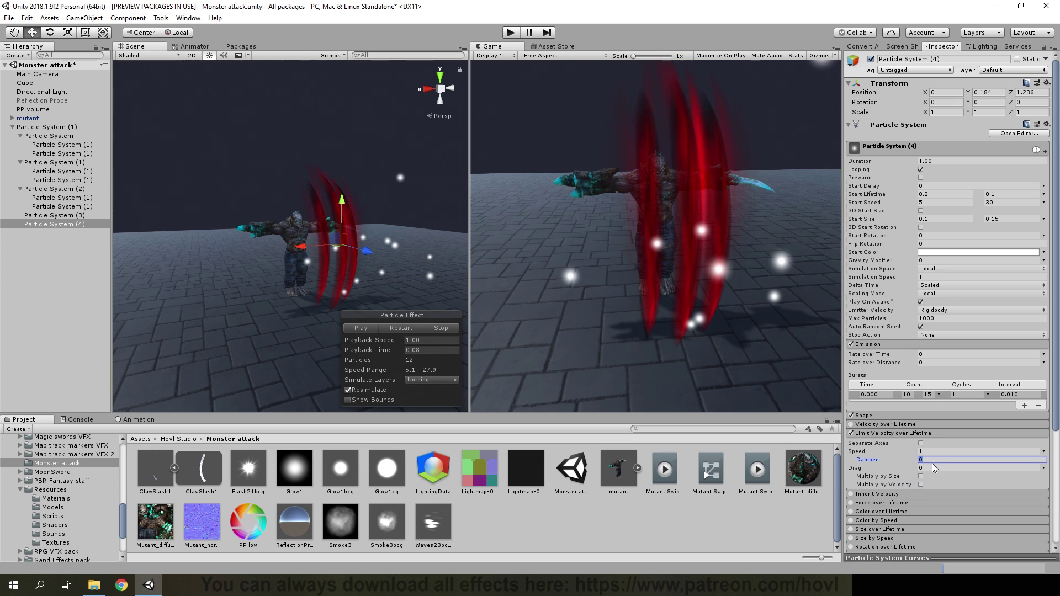
type(".151")
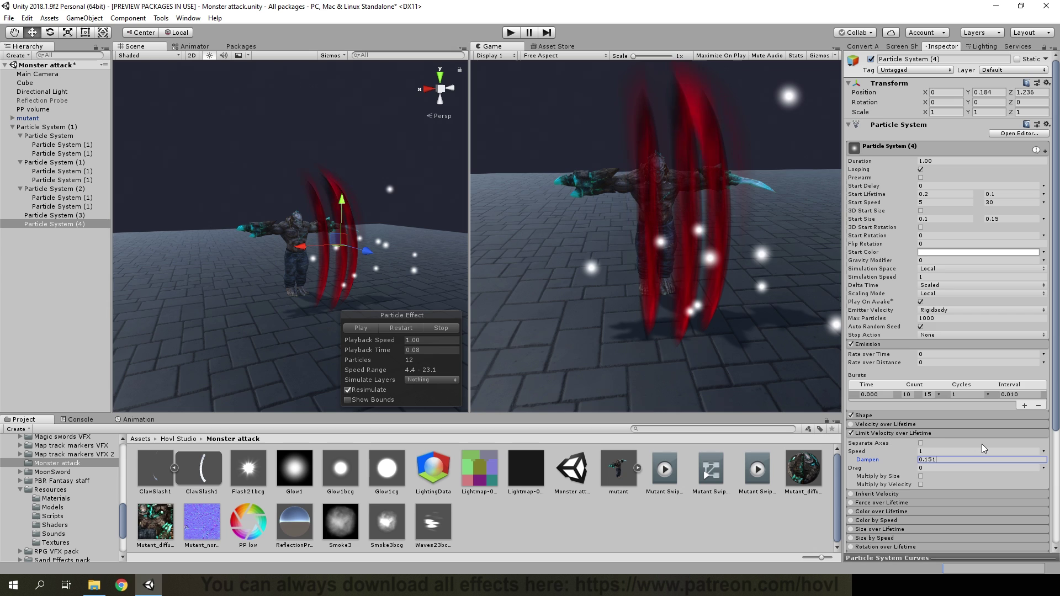
left_click(1044, 451)
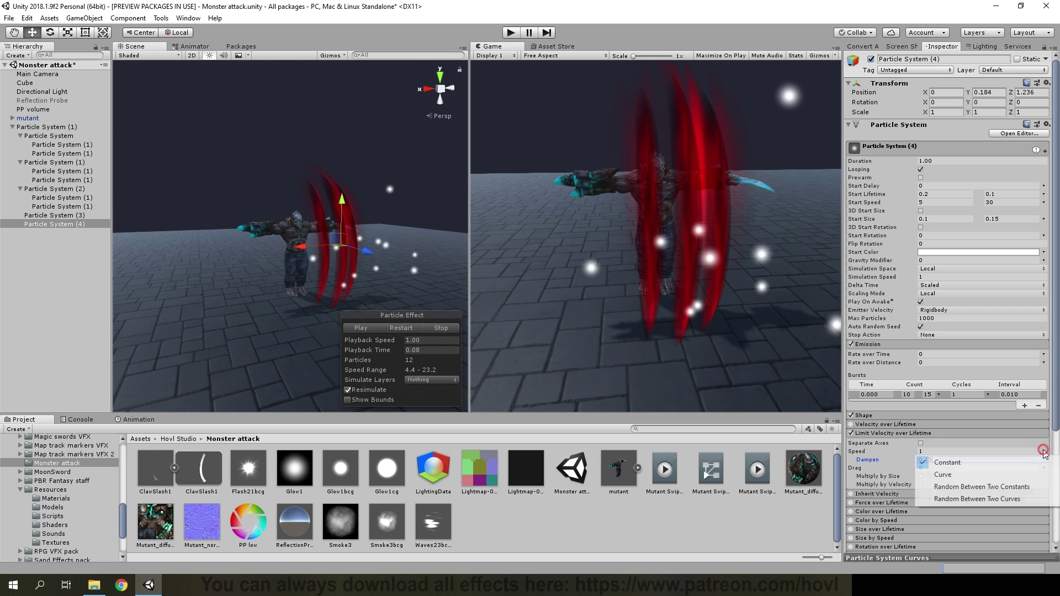
left_click(974, 477)
left_click(885, 559)
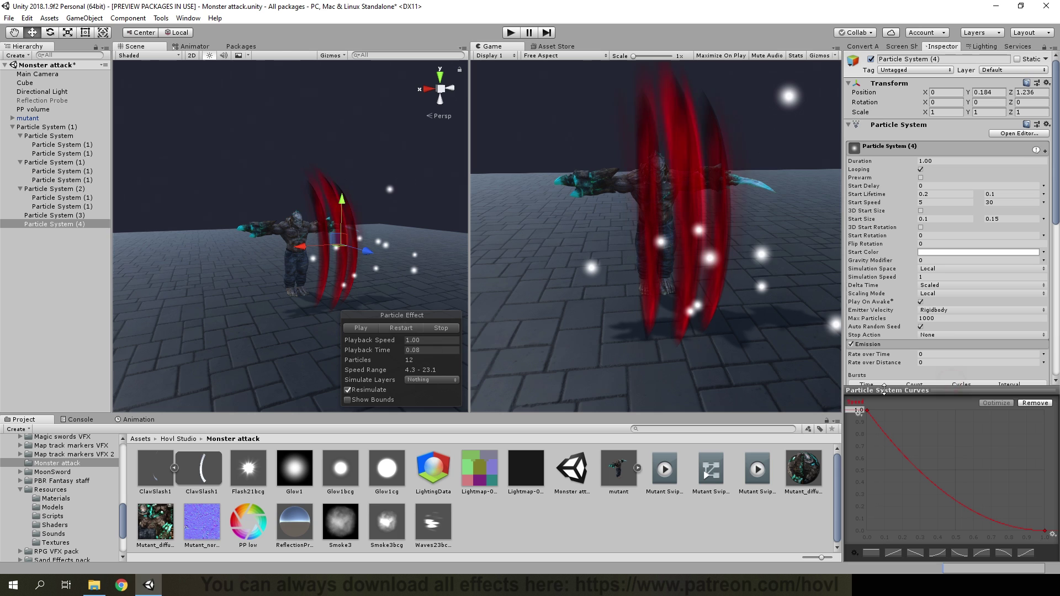
left_click(884, 390)
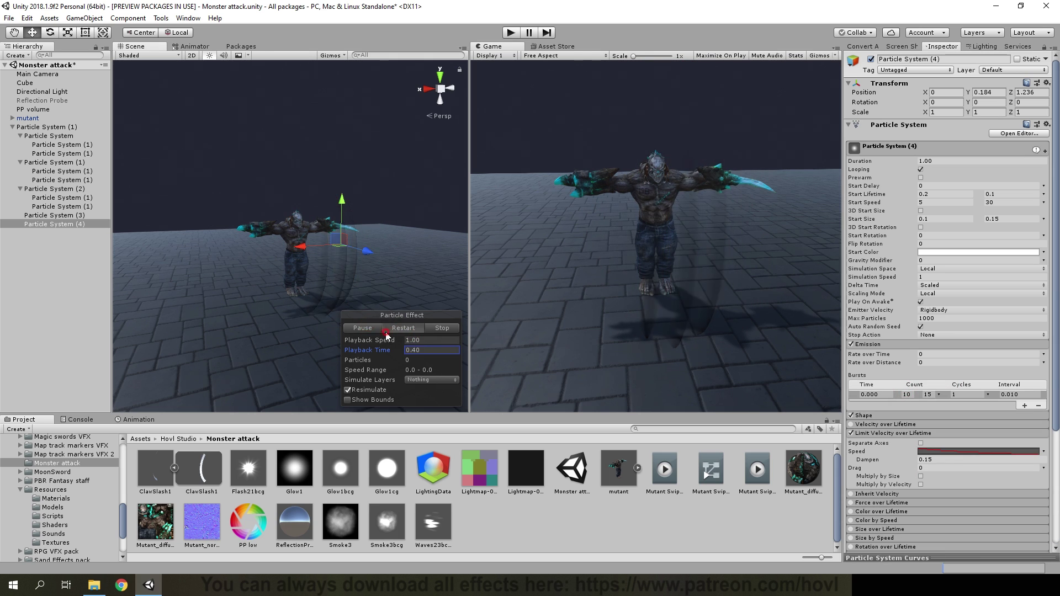
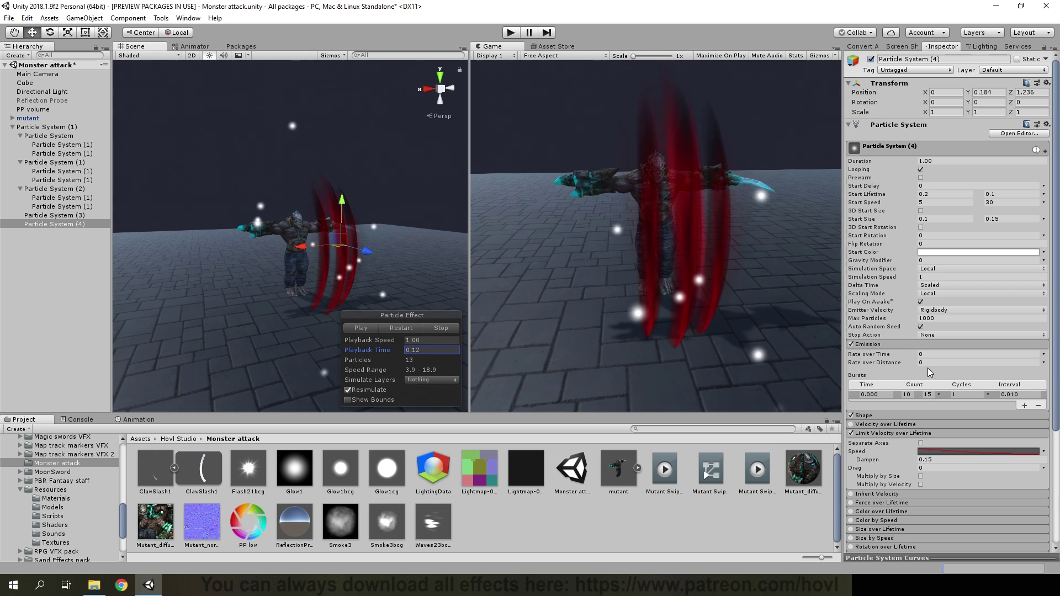
Step: Raise the sparks' Start Speed max to 20 and give them the Glow1bcg material
type("2")
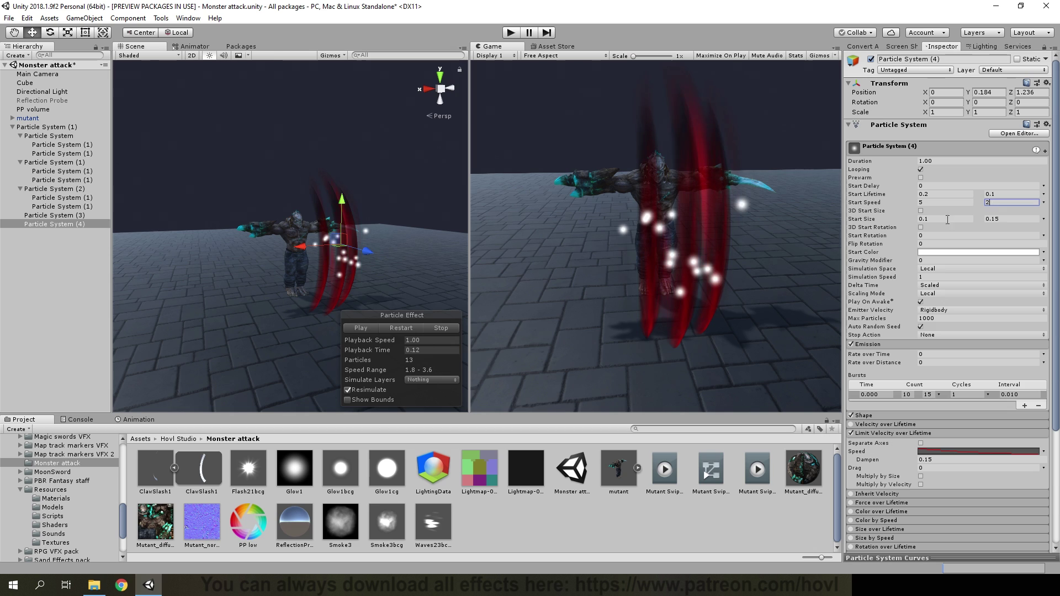
type("0")
scroll(959, 372, "down", 5)
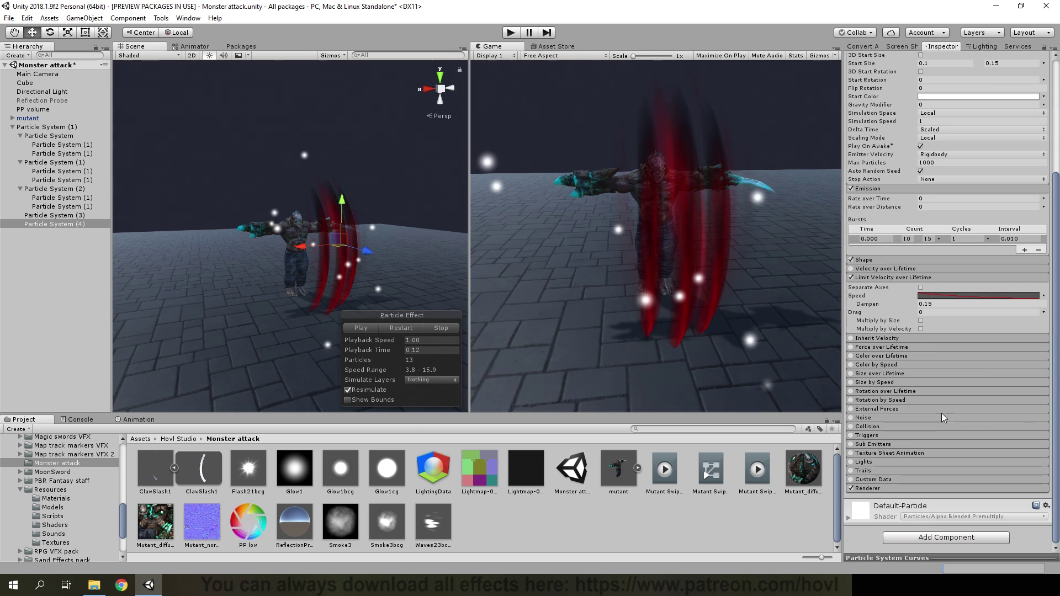
left_click(870, 487)
scroll(940, 429, "down", 5)
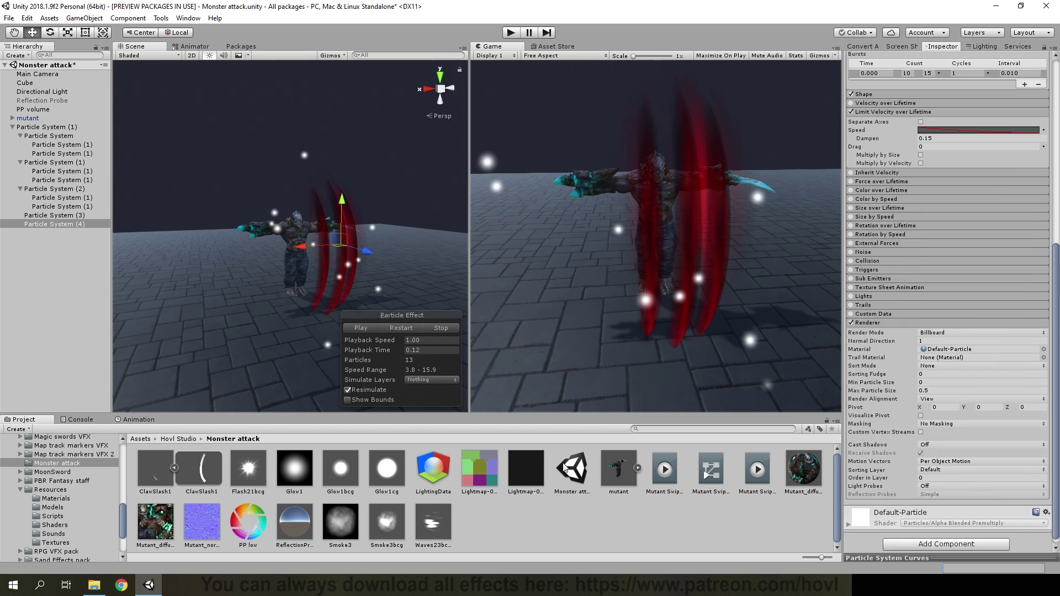
left_click_drag(342, 479, 942, 351)
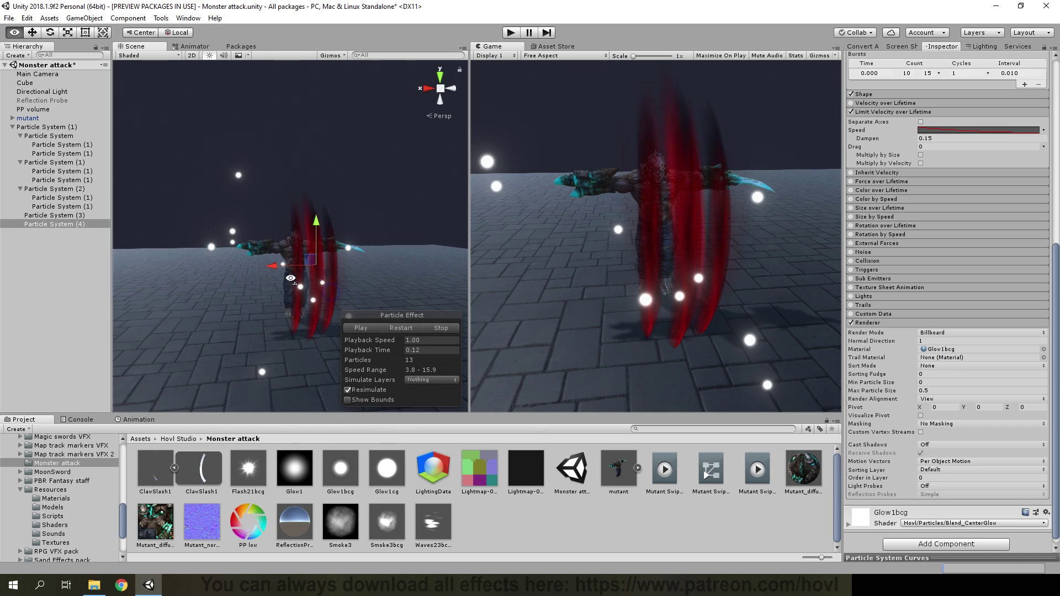
Step: Switch the sparks' render mode to Stretched Billboard
scroll(938, 188, "up", 2)
scroll(935, 183, "up", 2)
scroll(948, 162, "up", 2)
left_click(947, 162)
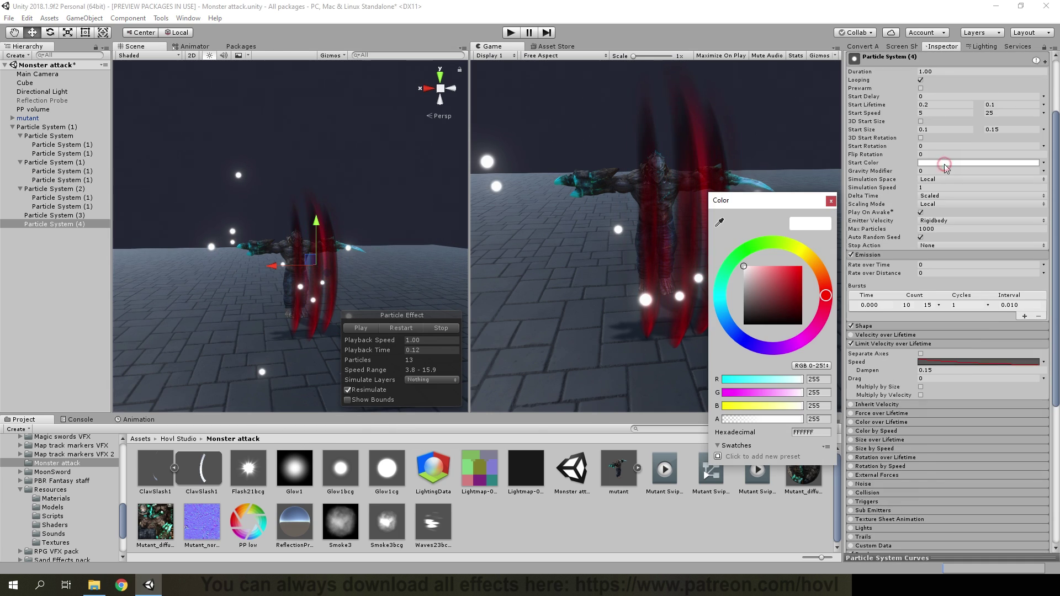
type("123")
scroll(917, 419, "down", 3)
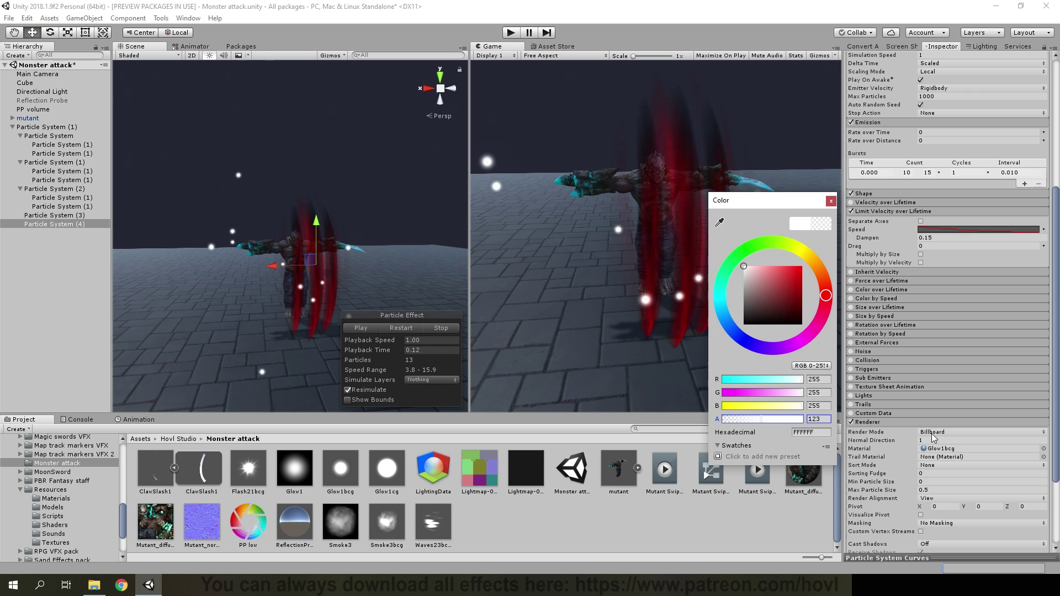
left_click(933, 432)
left_click(939, 455)
mouse_move(348, 272)
left_mouse_down("alt")
mouse_move(361, 270)
mouse_move(346, 270)
left_mouse_up("alt")
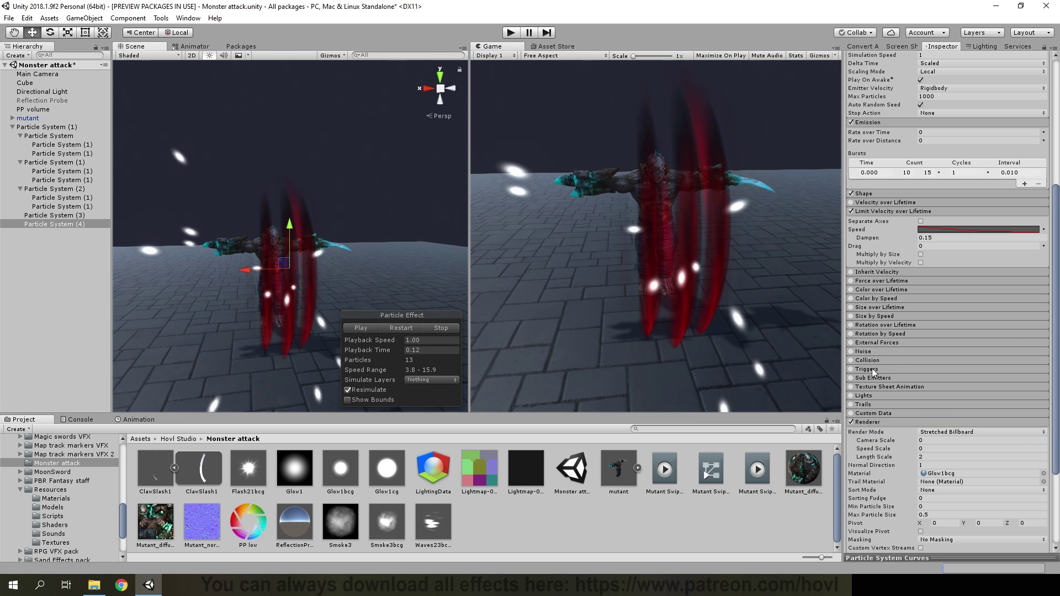
Step: Set the sparks' start colour to semi-transparent red
scroll(959, 277, "up", 4)
left_click(980, 196)
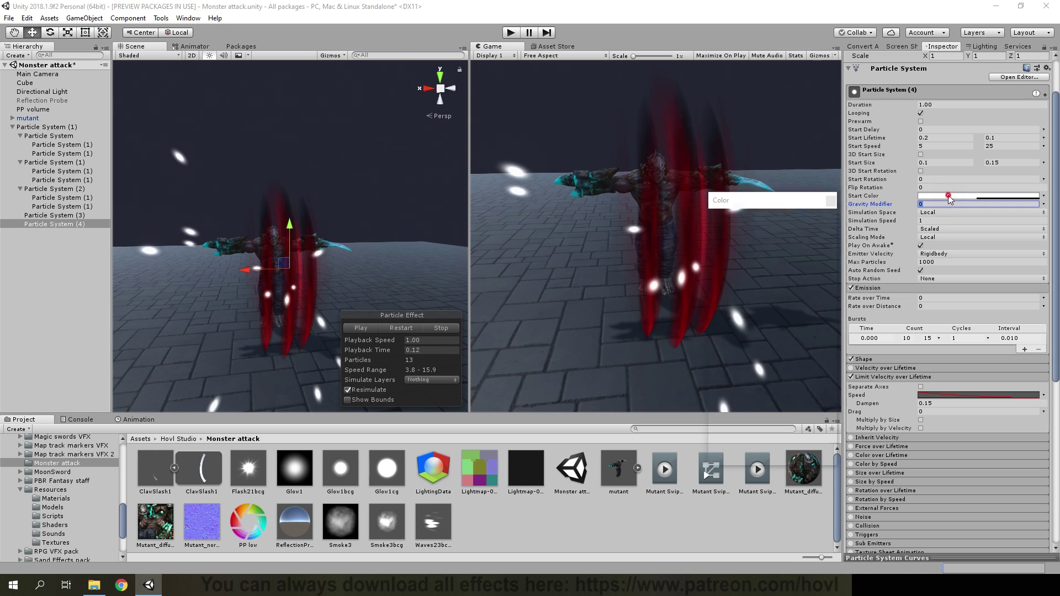
mouse_move(801, 291)
left_mouse_down()
mouse_move(822, 240)
mouse_move(823, 294)
left_mouse_up()
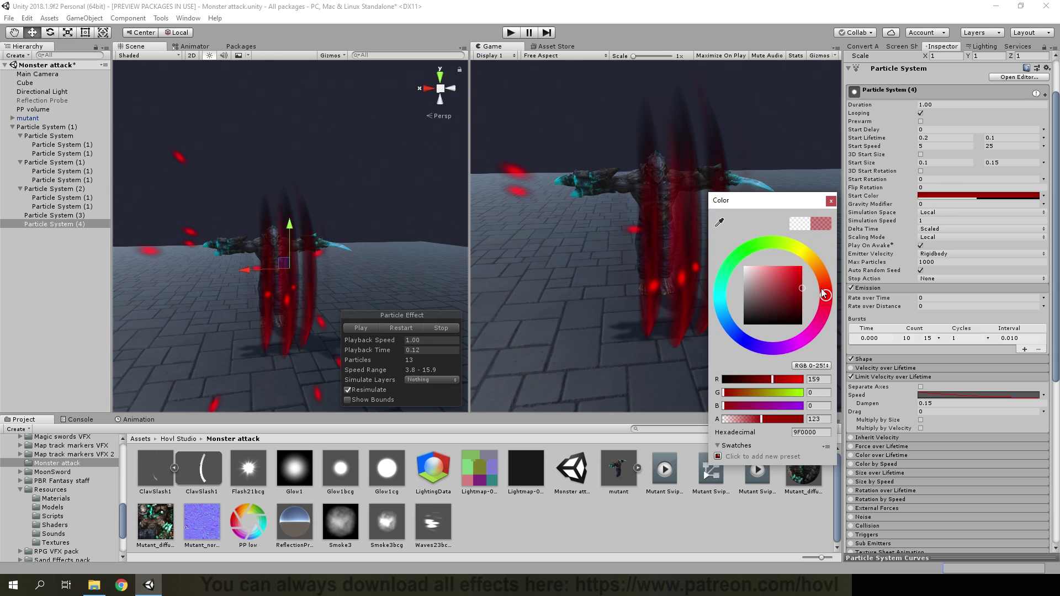
left_click(831, 201)
scroll(859, 357, "down", 3)
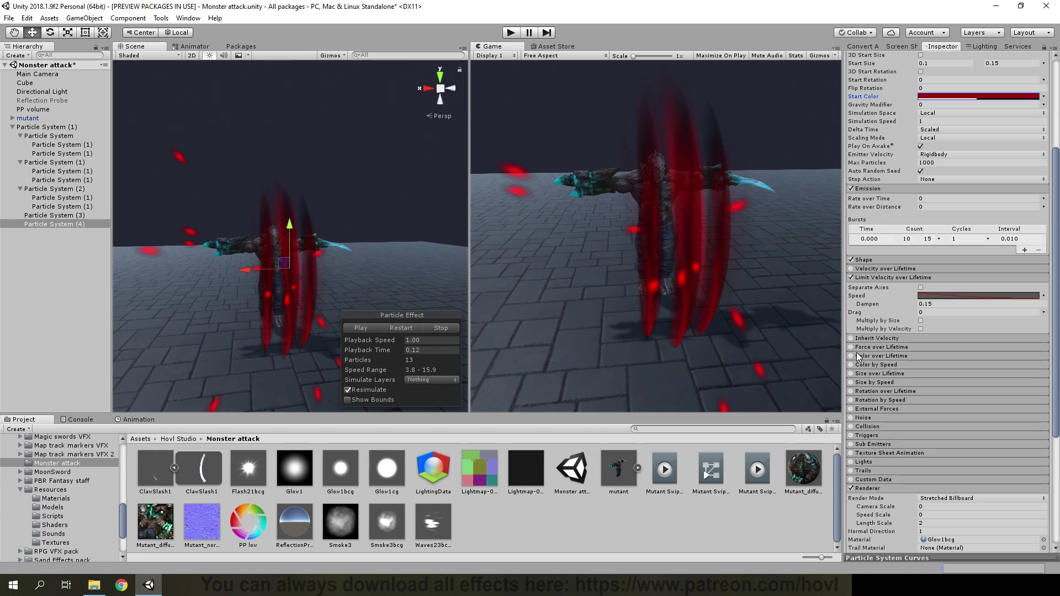
Step: Enable Color over Lifetime with alpha fading from 255 to 0
left_click(885, 361)
left_click(937, 366)
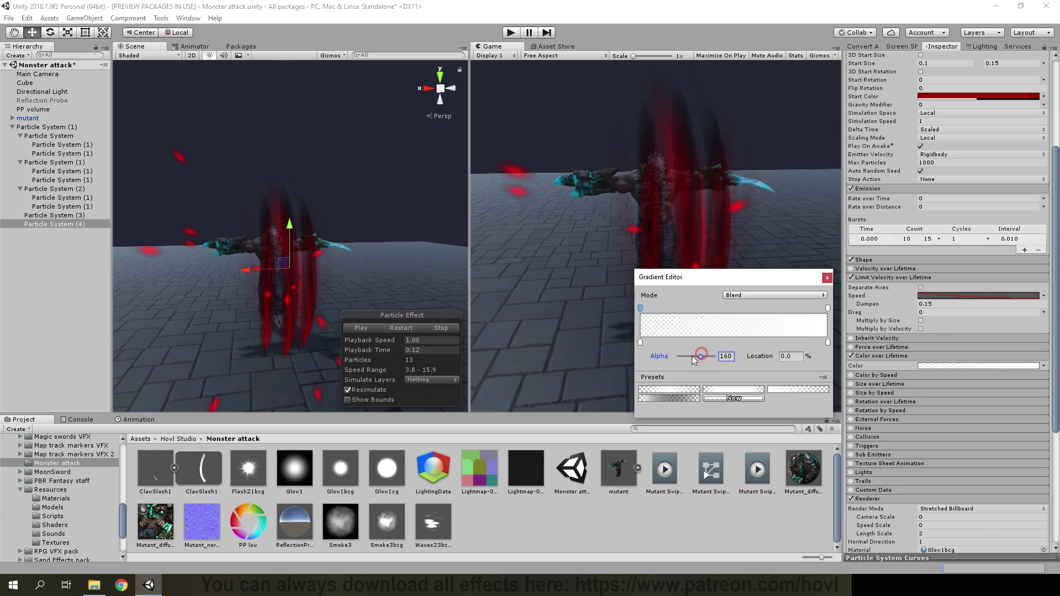
left_click_drag(692, 356, 743, 360)
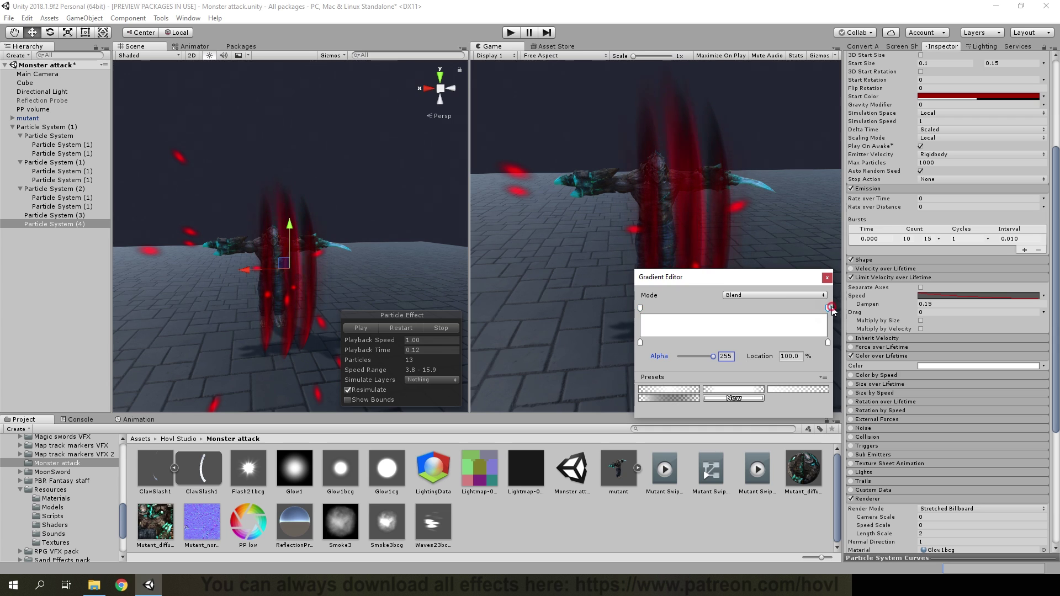
left_click_drag(711, 359, 651, 362)
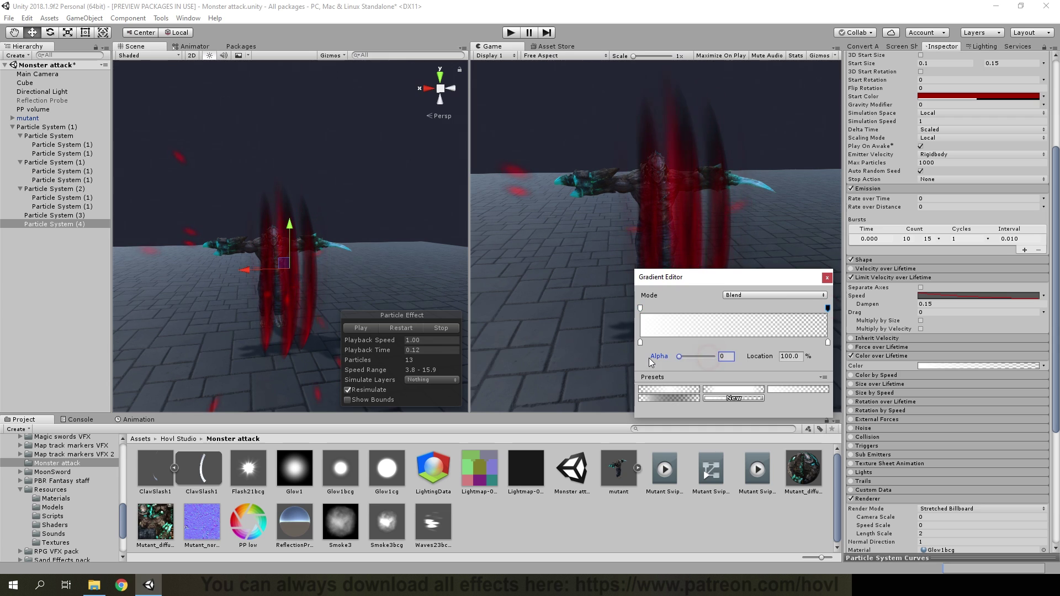
Step: Replay the spark effect preview from a new angle, then deselect the system
left_click(368, 328)
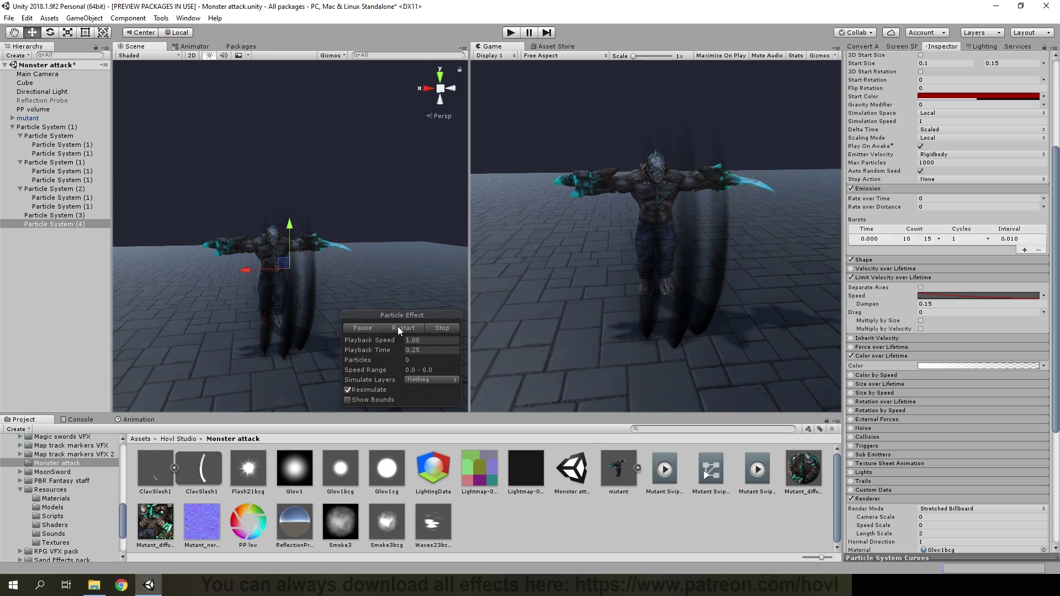
left_click(399, 327)
scroll(958, 200, "up", 4)
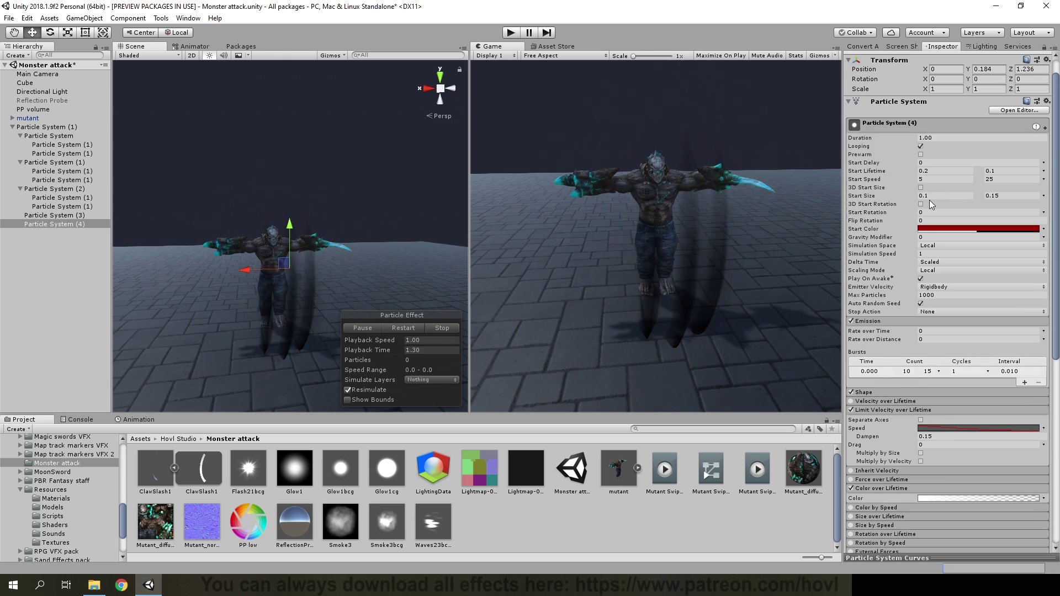
mouse_move(389, 331)
left_mouse_down("alt")
mouse_move(375, 250)
mouse_move(174, 278)
mouse_move(395, 236)
left_mouse_up("alt")
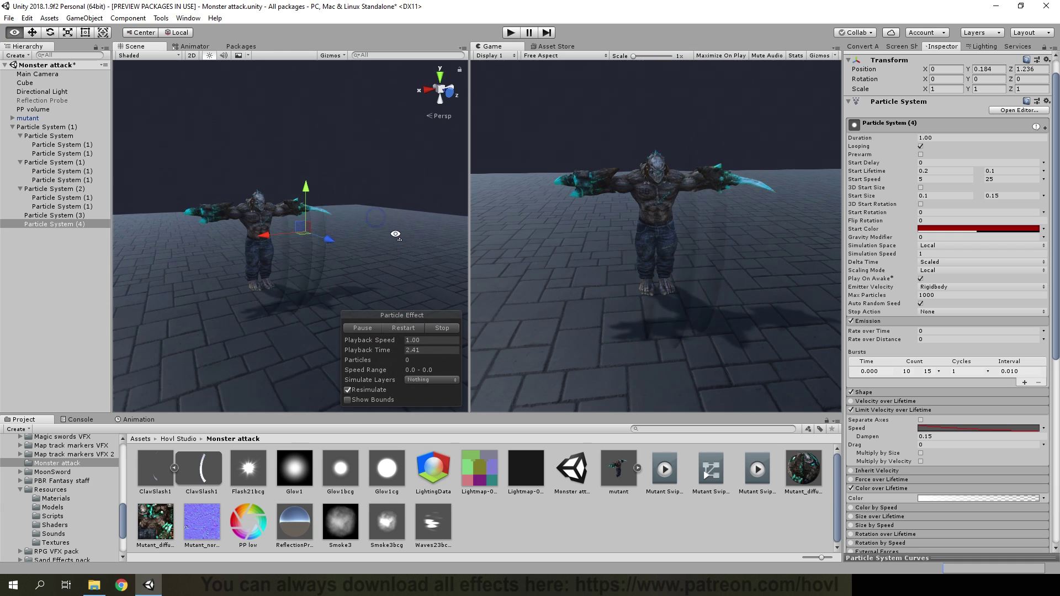
left_click(45, 259)
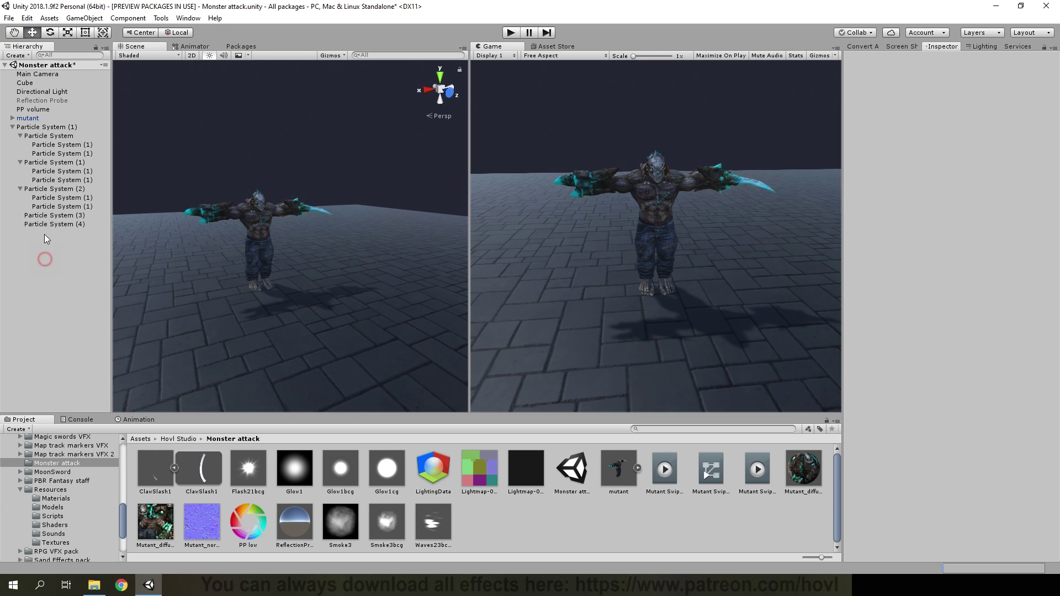
Step: Create a non-looping child particle system with duration 1 and lifetime 0.12
right_click(37, 126)
mouse_move(72, 250)
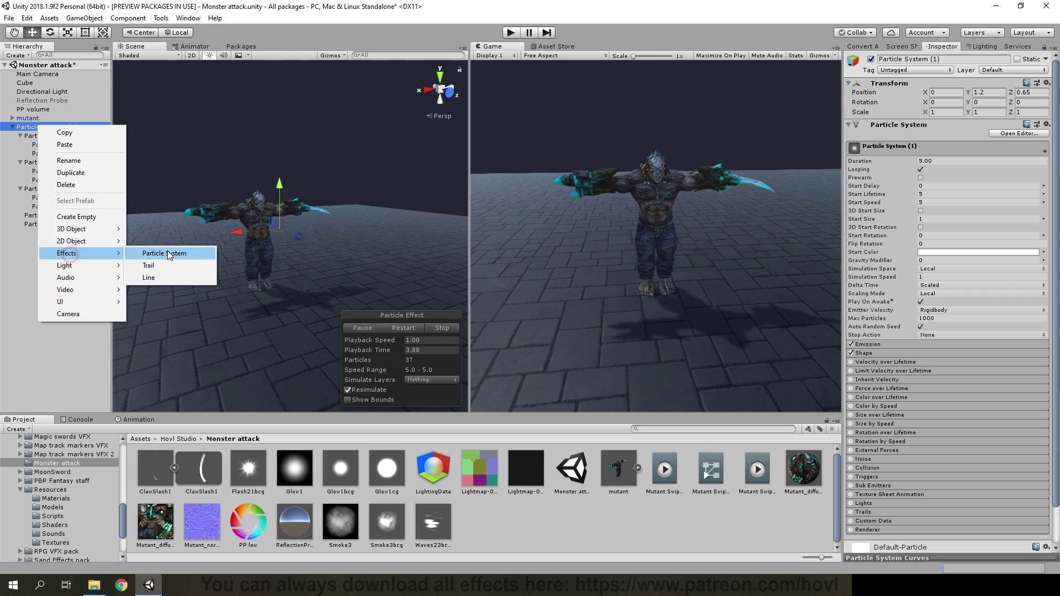
left_click(167, 252)
left_click(936, 168)
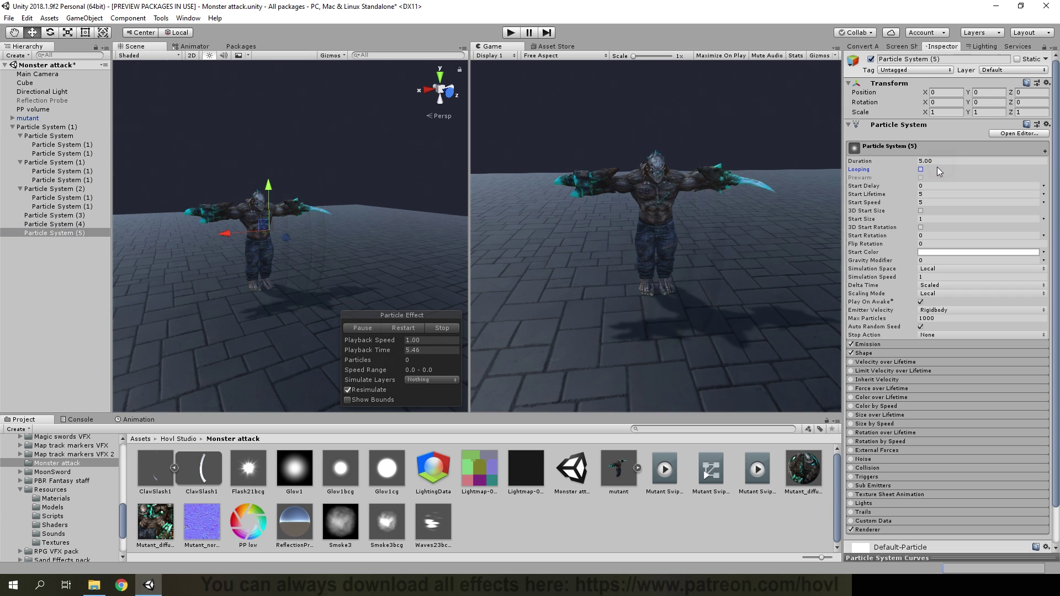
type("1")
left_click(946, 194)
type("0.")
type("12")
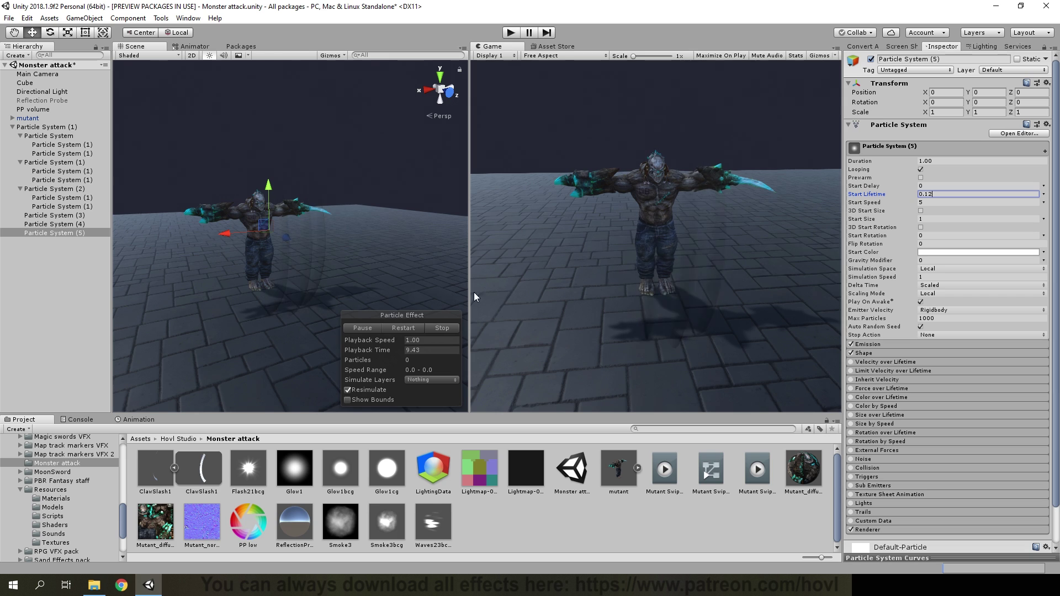
Step: Set emission rate over time to 0 and add a burst of 1 particle
left_click(401, 328)
mouse_move(388, 352)
left_mouse_down()
mouse_move(343, 359)
mouse_move(843, 344)
left_mouse_up()
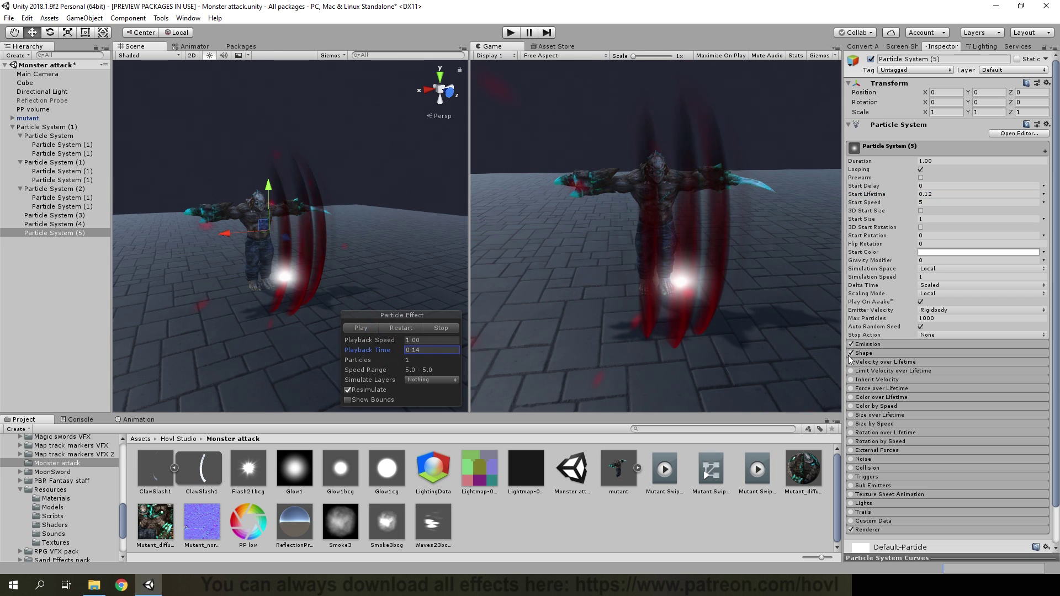
left_click(870, 344)
left_click(922, 354)
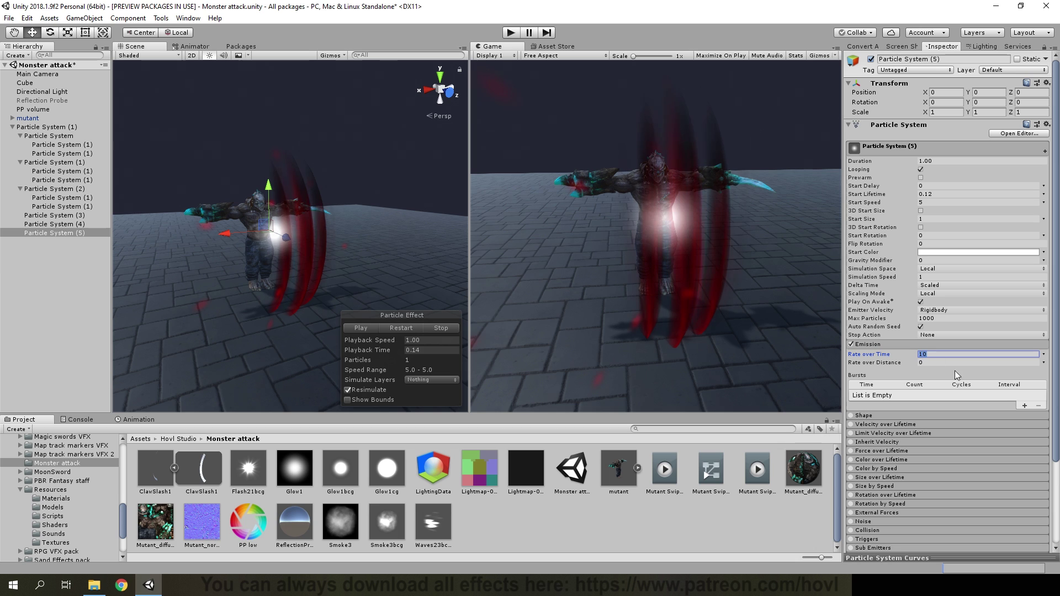
type("0")
left_click(1024, 406)
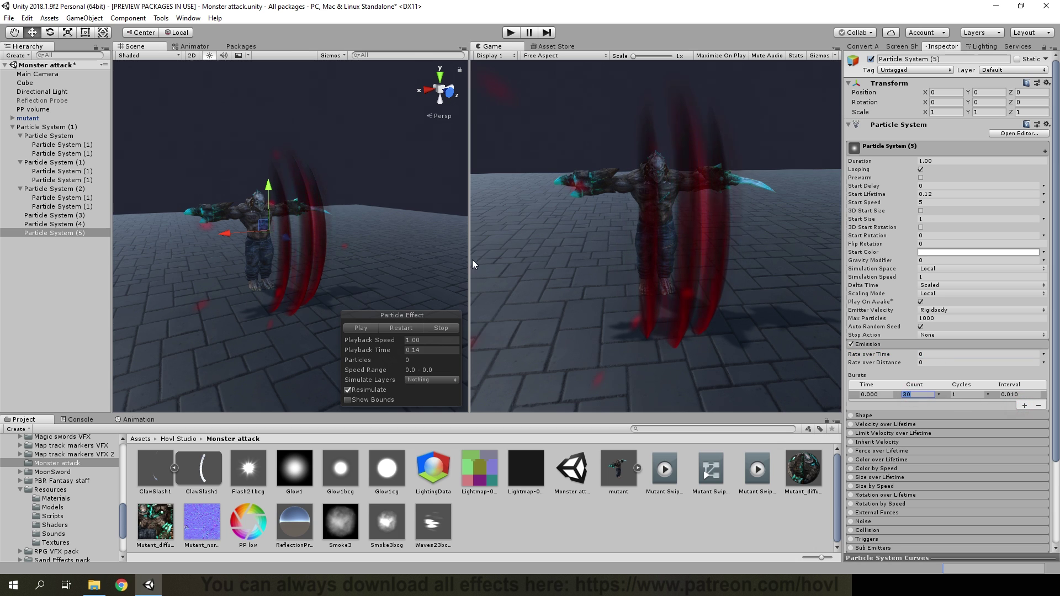
type("1")
Step: Move the new system forward along Z and rewind the preview to 0.08 s
left_click_drag(456, 259, 491, 248, "alt")
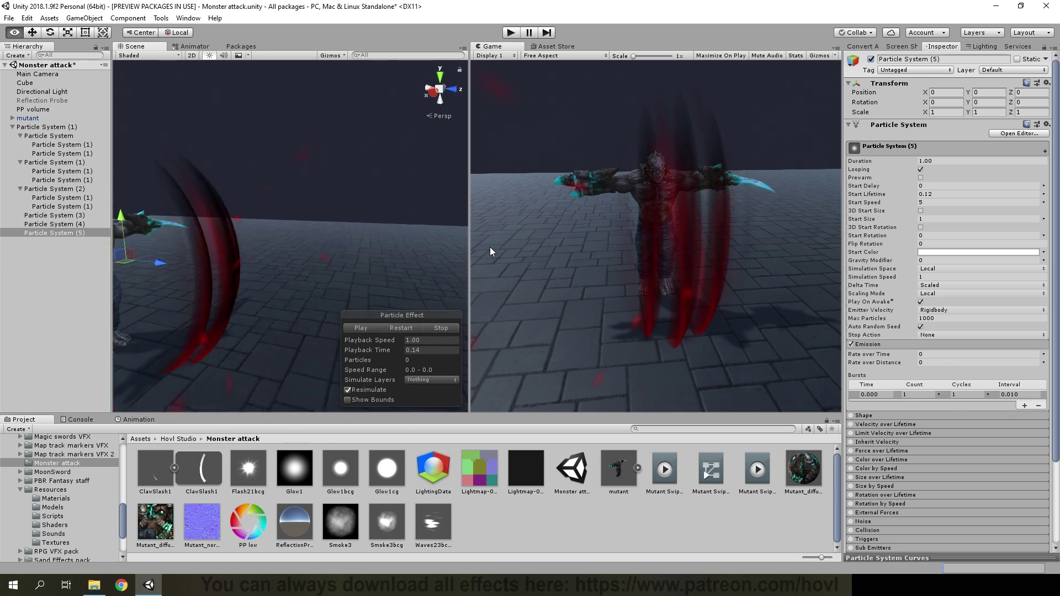
left_click_drag(329, 257, 396, 269)
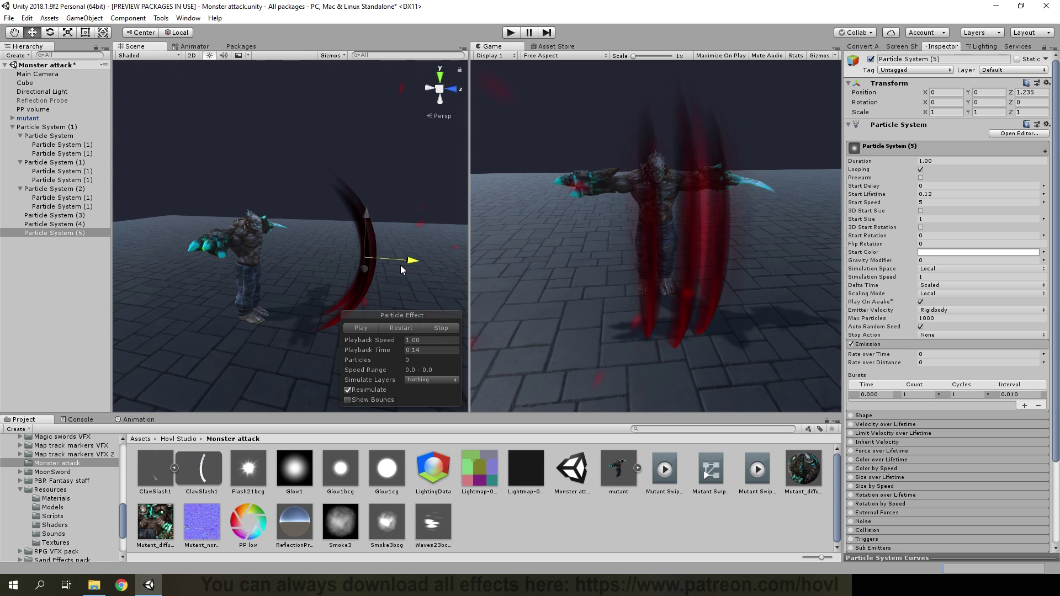
left_click(395, 328)
left_click(369, 350)
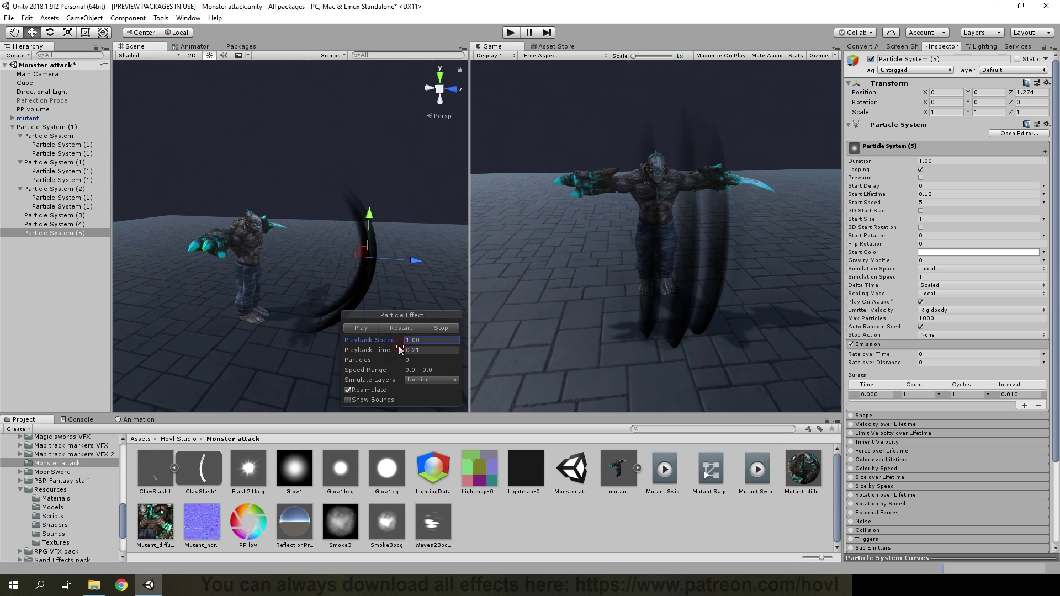
left_click_drag(370, 360, 355, 363)
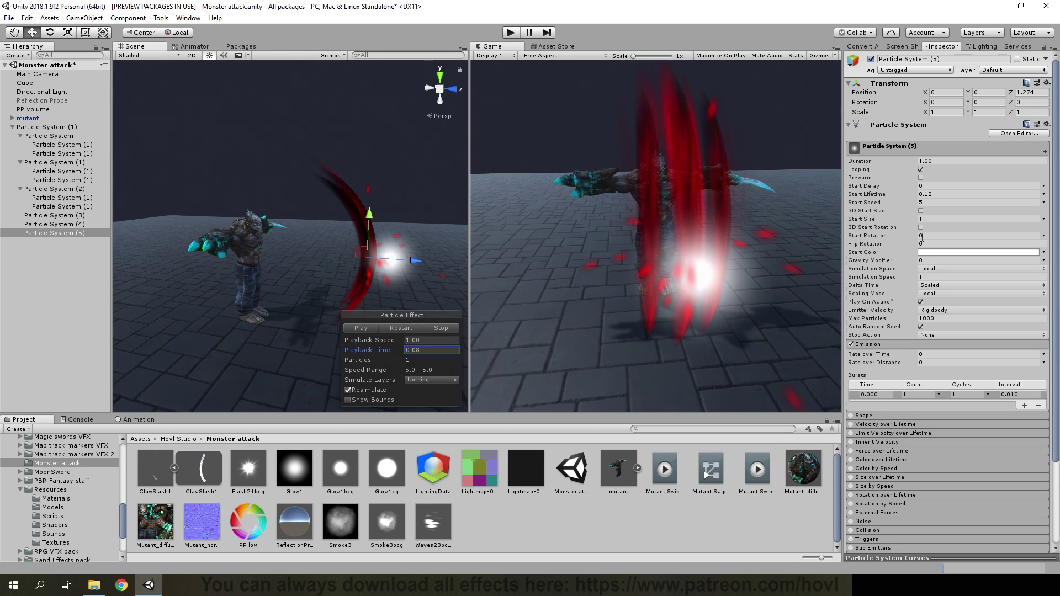
Step: Set Particle System (5)'s start speed to 0
left_click(930, 203)
type("0")
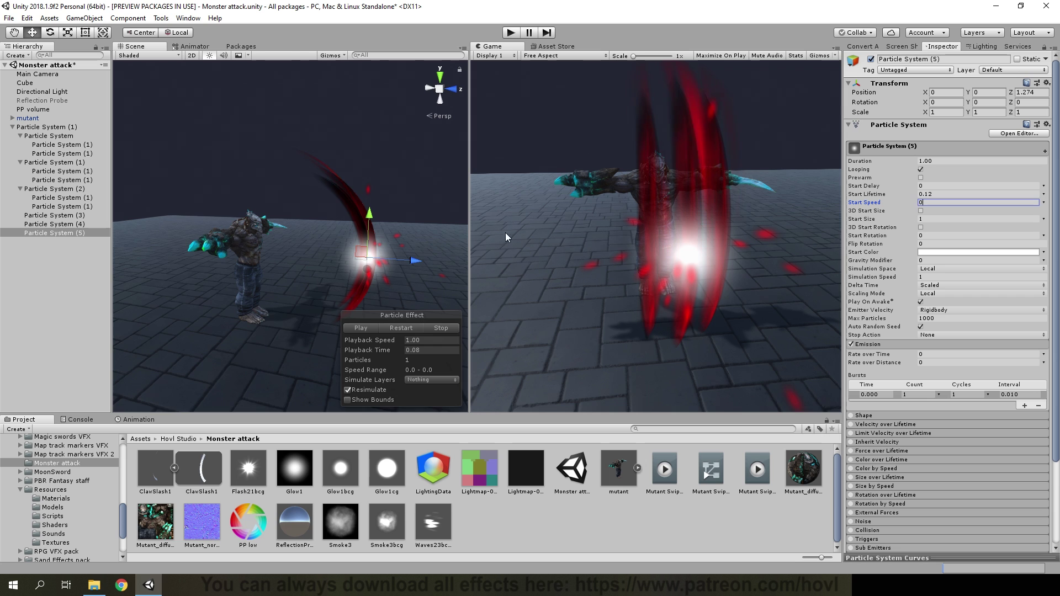
left_click_drag(288, 237, 233, 247, "alt")
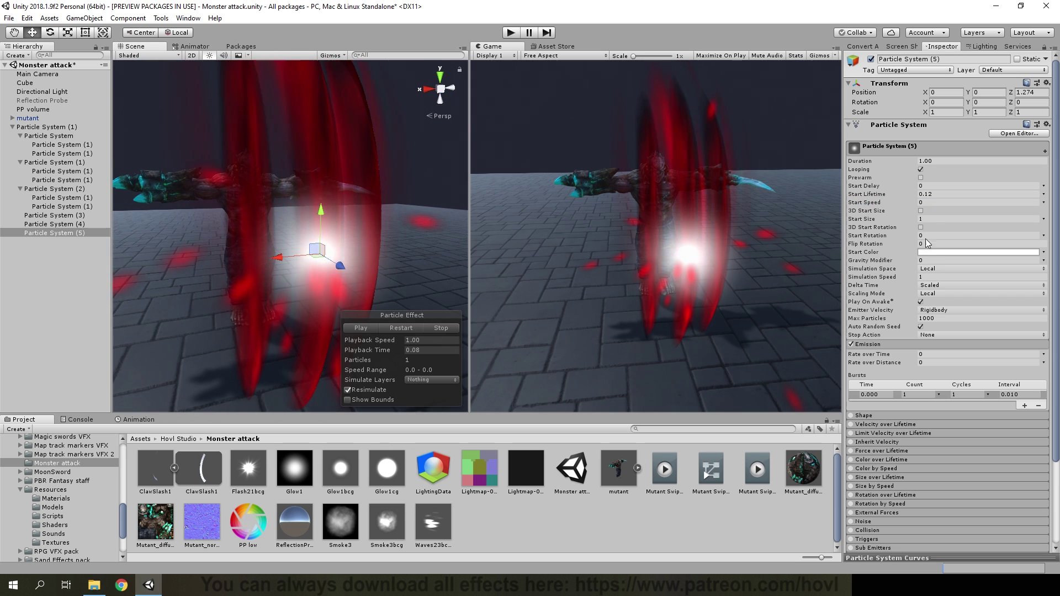
Step: Set Start Size to 3 and Max Particle Size to 8
left_click(930, 219)
type("3")
scroll(954, 403, "down", 4)
left_click(868, 488)
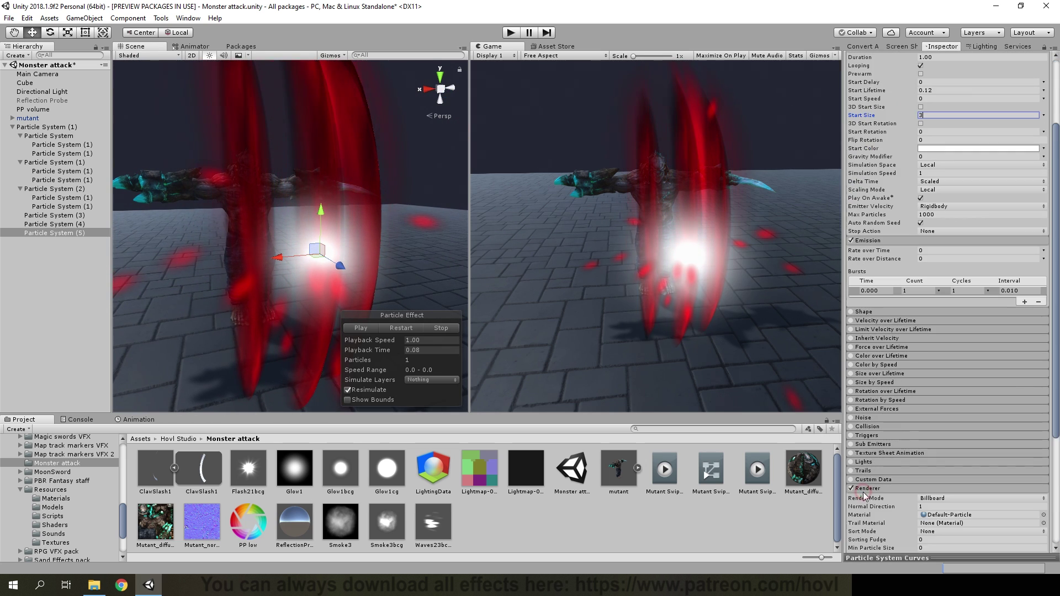
scroll(963, 425, "down", 6)
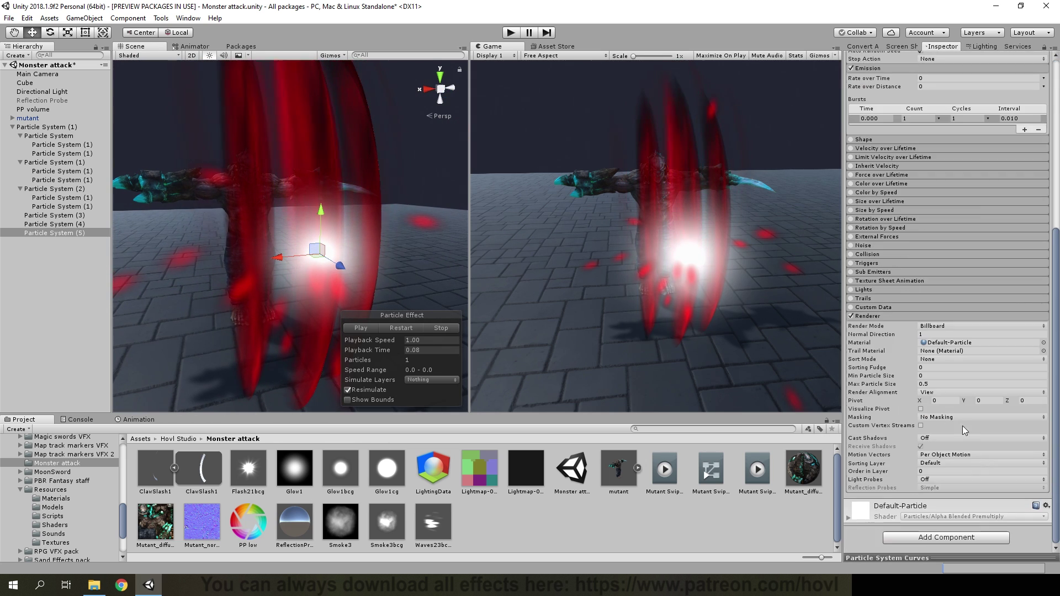
left_click(924, 384)
type("8")
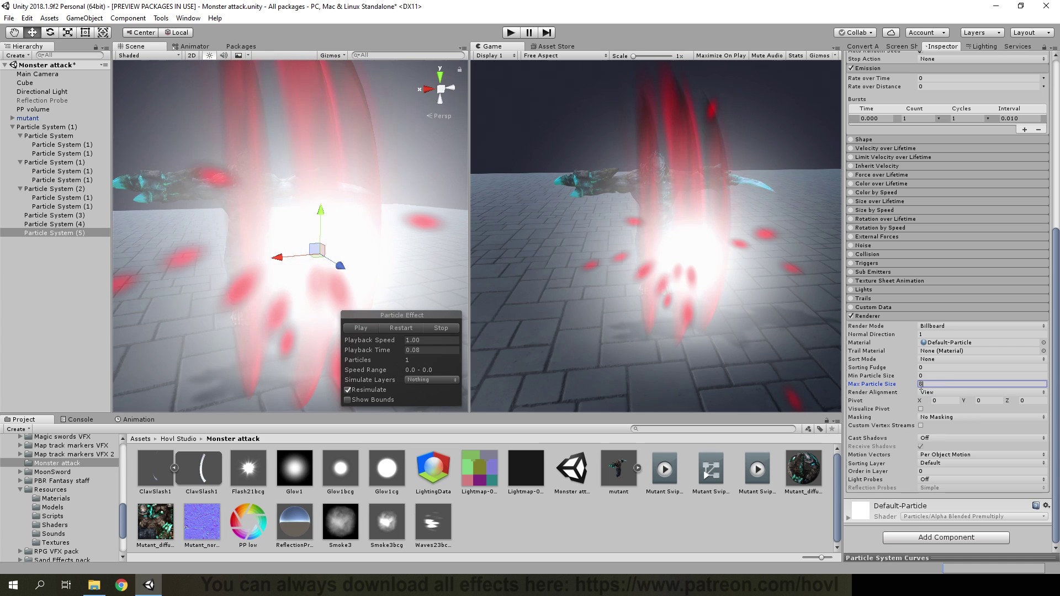
scroll(310, 249, "down", 5)
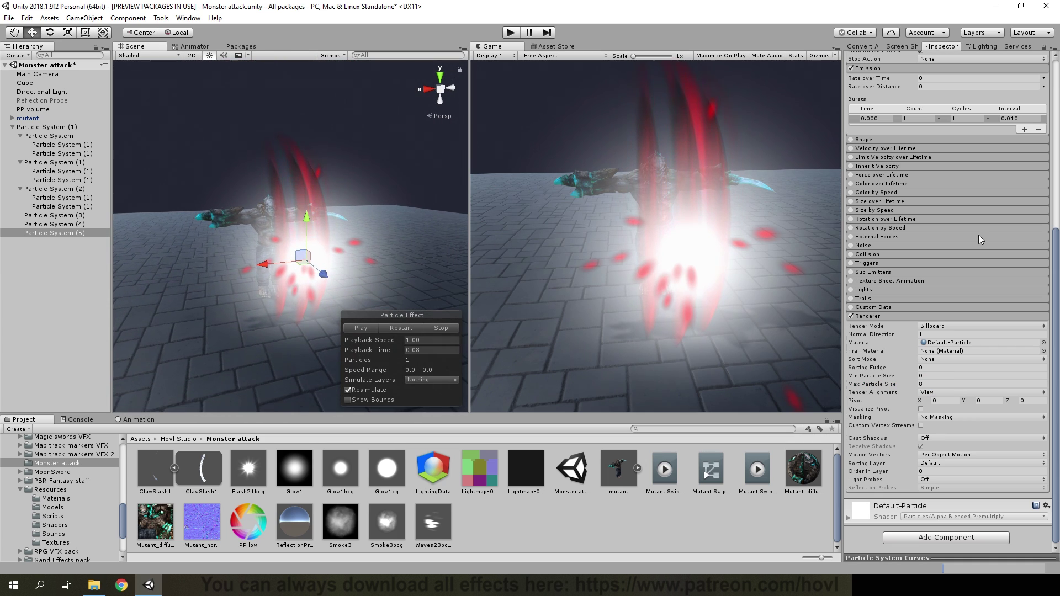
Step: Enable Size over Lifetime with a falling curve preset
left_click(852, 202)
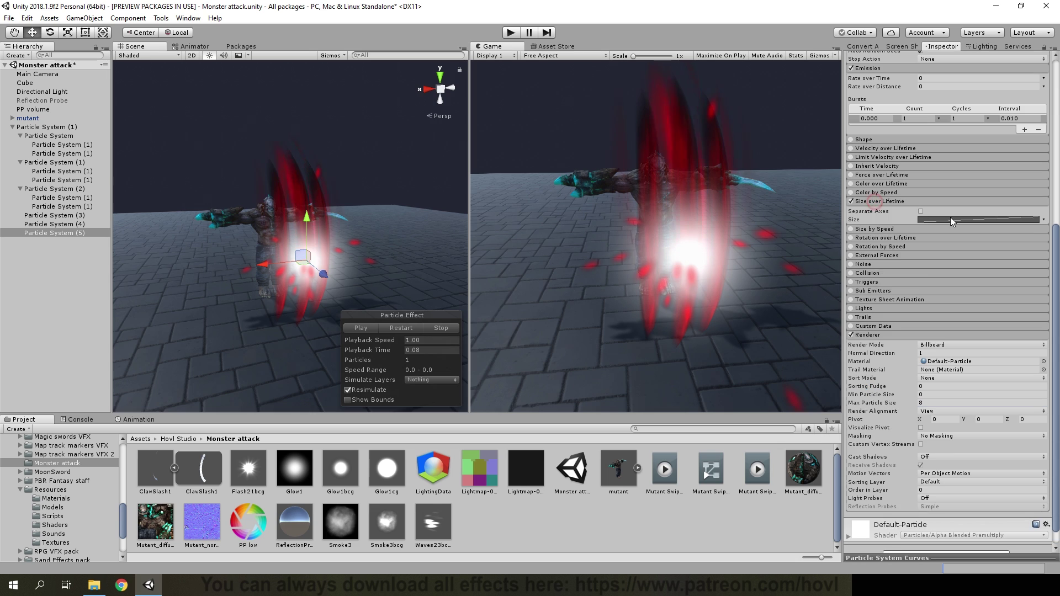
left_click(860, 556)
left_click(857, 553)
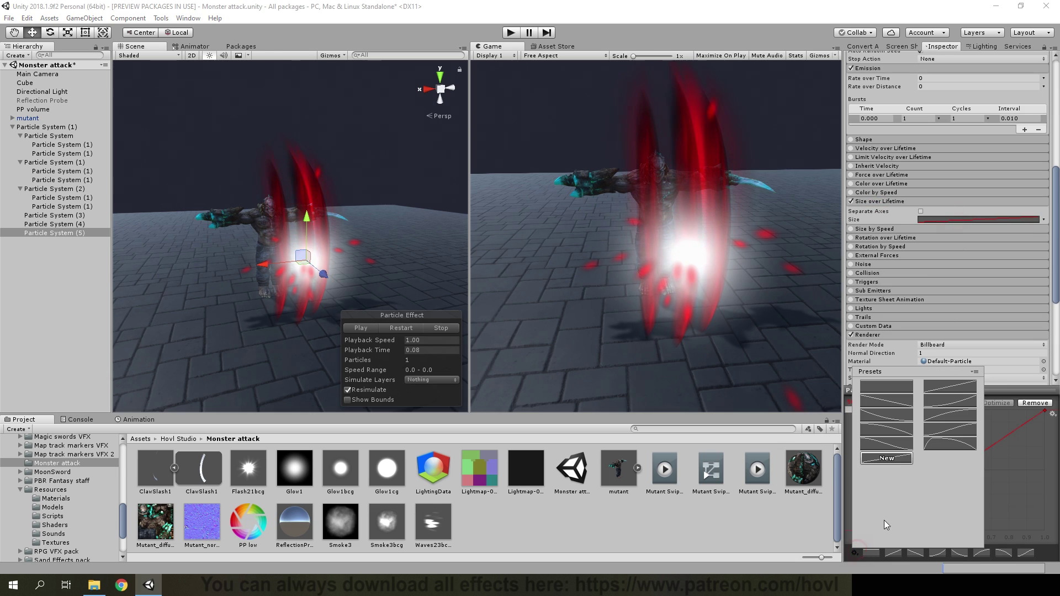
left_click(953, 445)
scroll(389, 267, "down", 1)
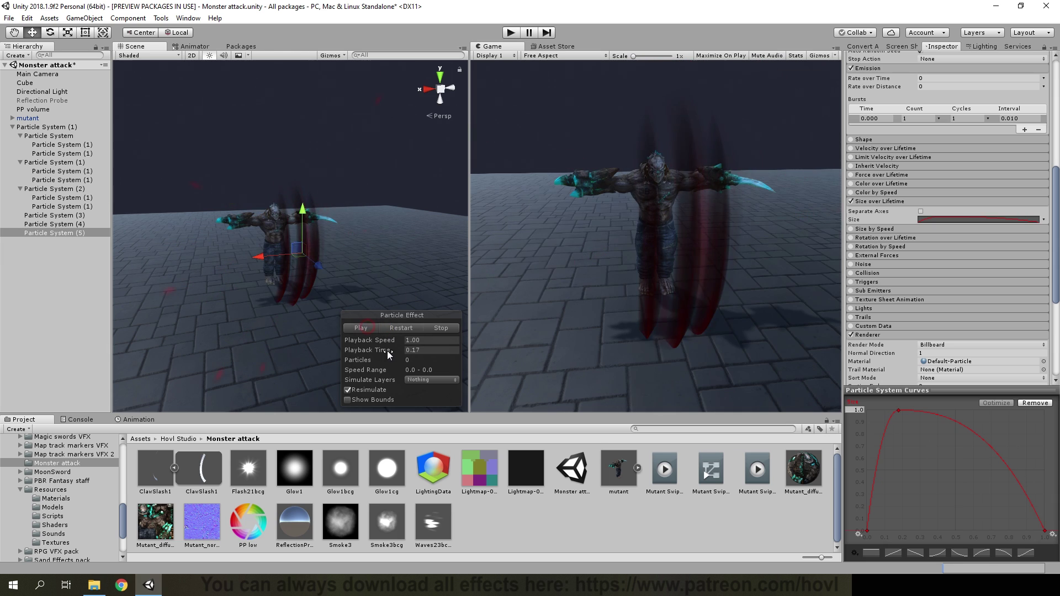
left_click(354, 352)
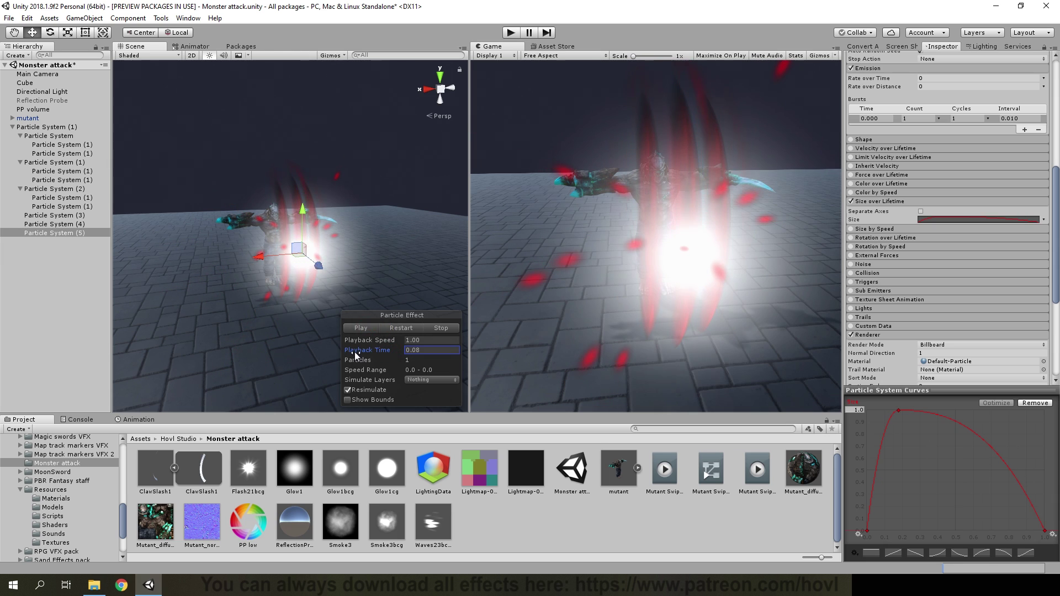
left_click(921, 390)
Step: Assign the Flash21bcg material to the flash particles
scroll(912, 387, "down", 1)
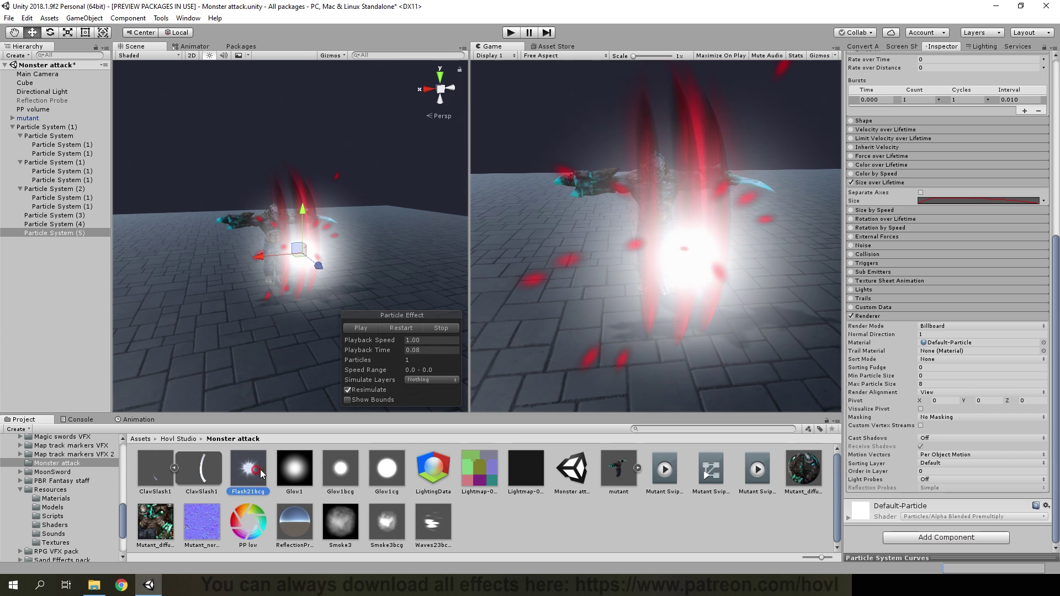
left_click_drag(948, 347, 947, 344)
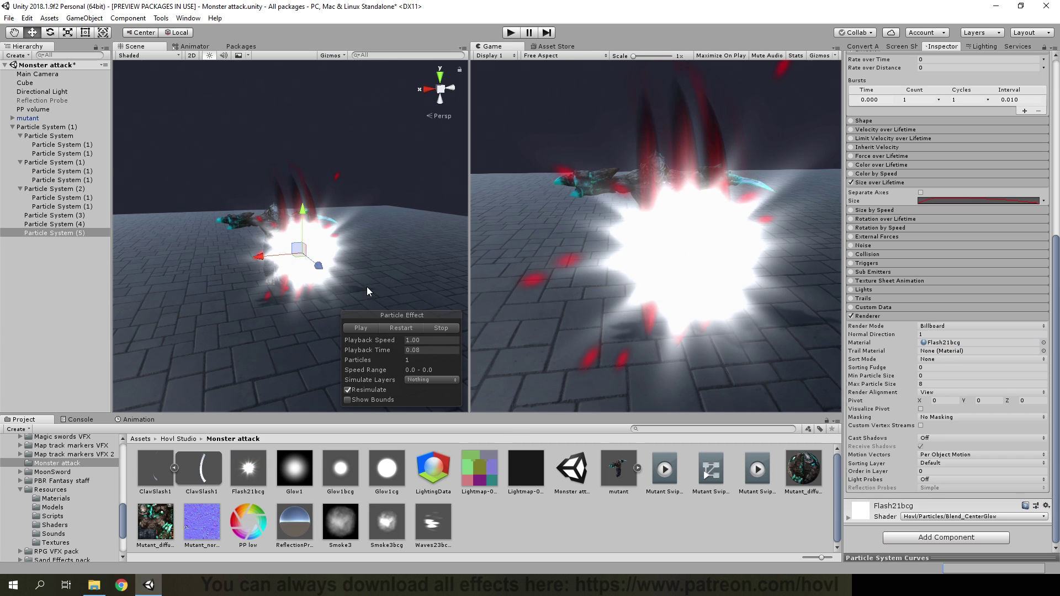
scroll(862, 287, "up", 10)
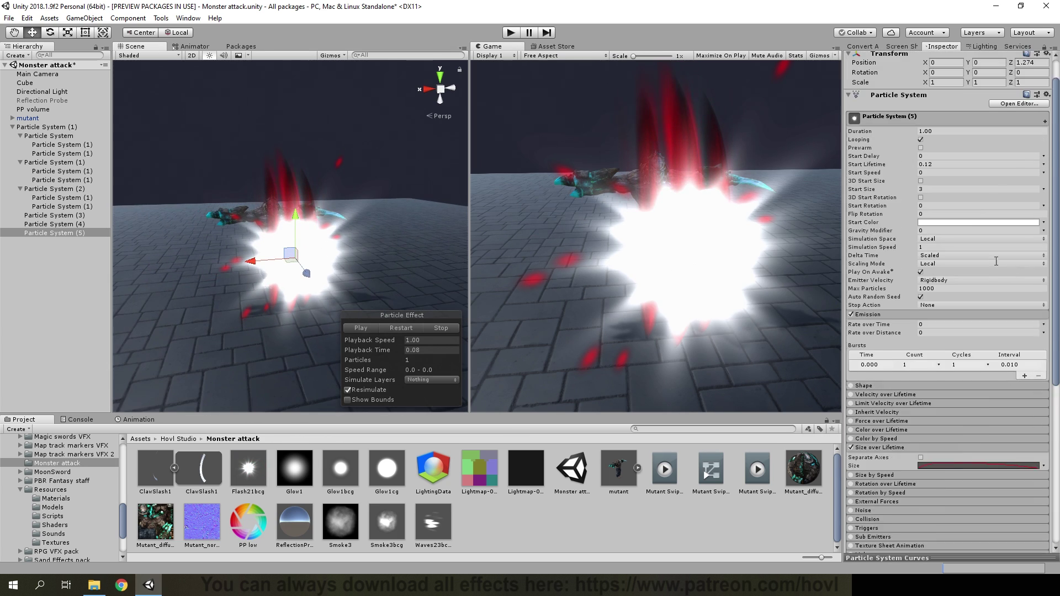
Step: Give the flash a mostly transparent dark red start colour that fades over lifetime
left_click(928, 252)
left_click_drag(797, 297, 826, 302)
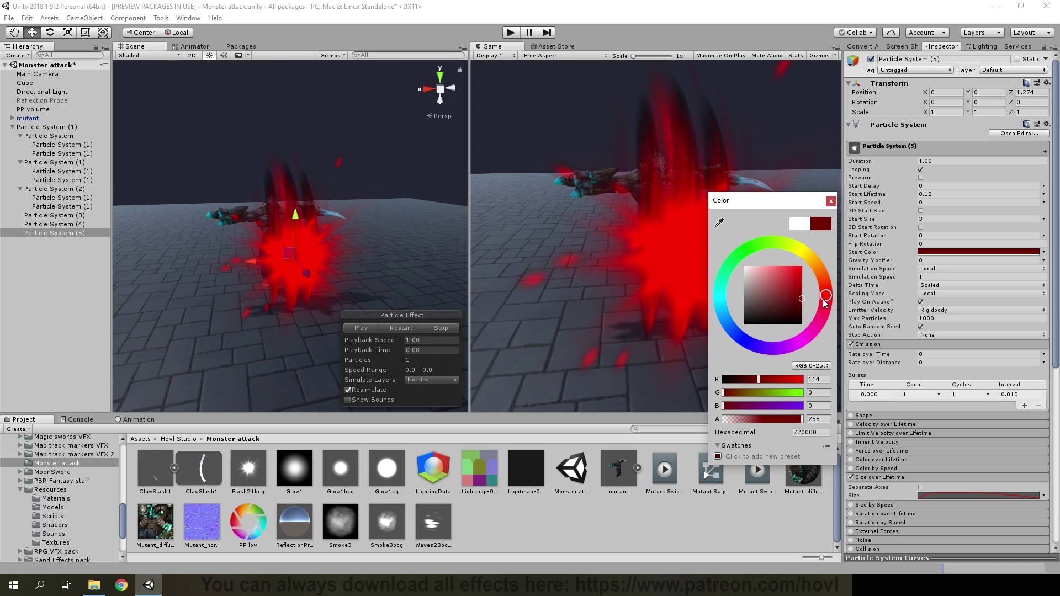
left_click_drag(755, 419, 755, 423)
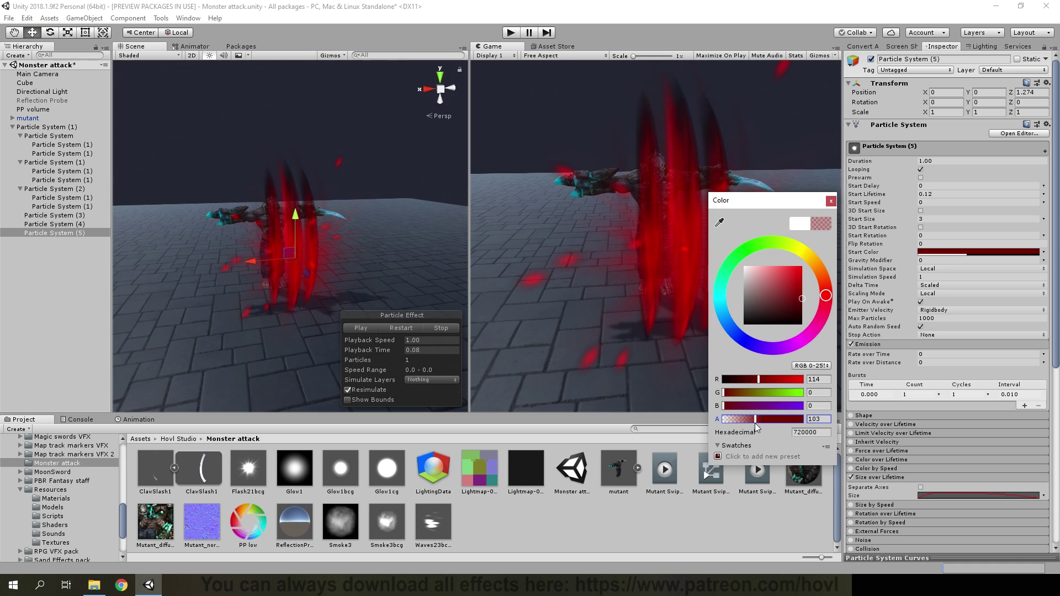
left_click(851, 460)
left_click(854, 460)
left_click(932, 470)
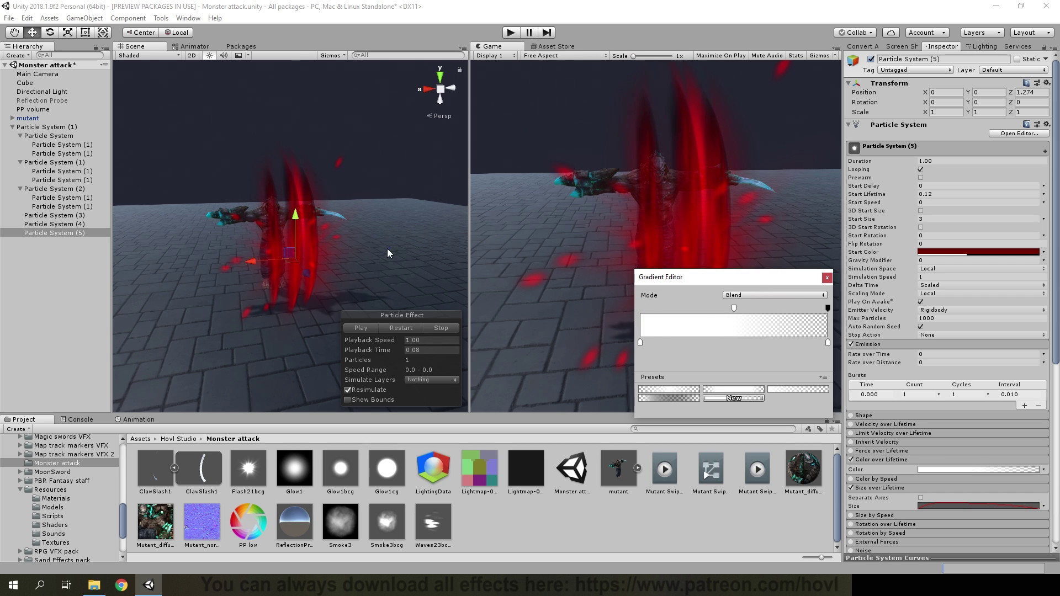
left_click_drag(388, 253, 405, 319, "alt")
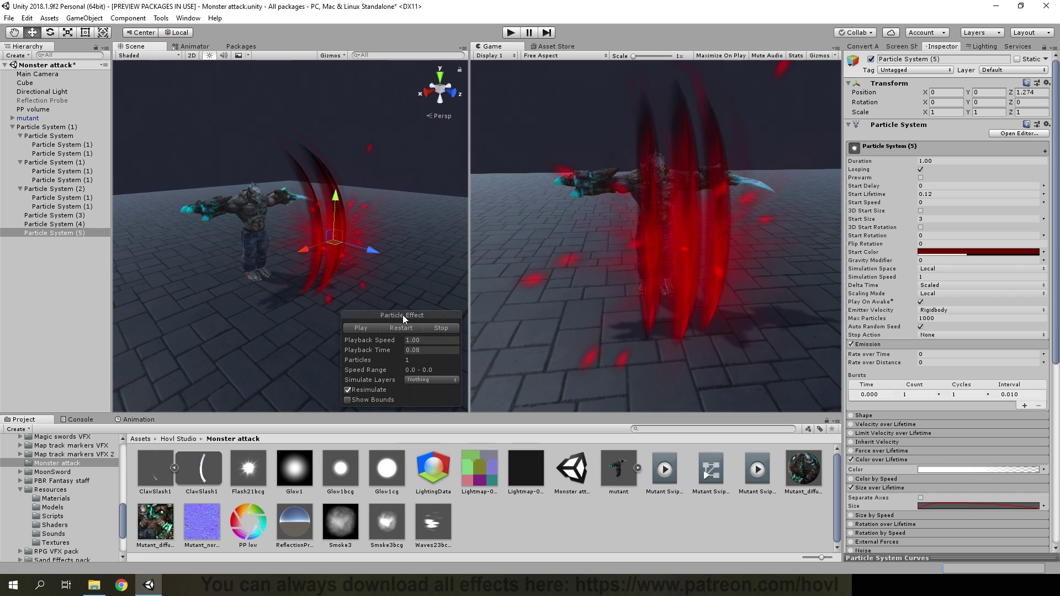
Step: Loop the effect preview and scrub back to the slash moment
left_click(411, 330)
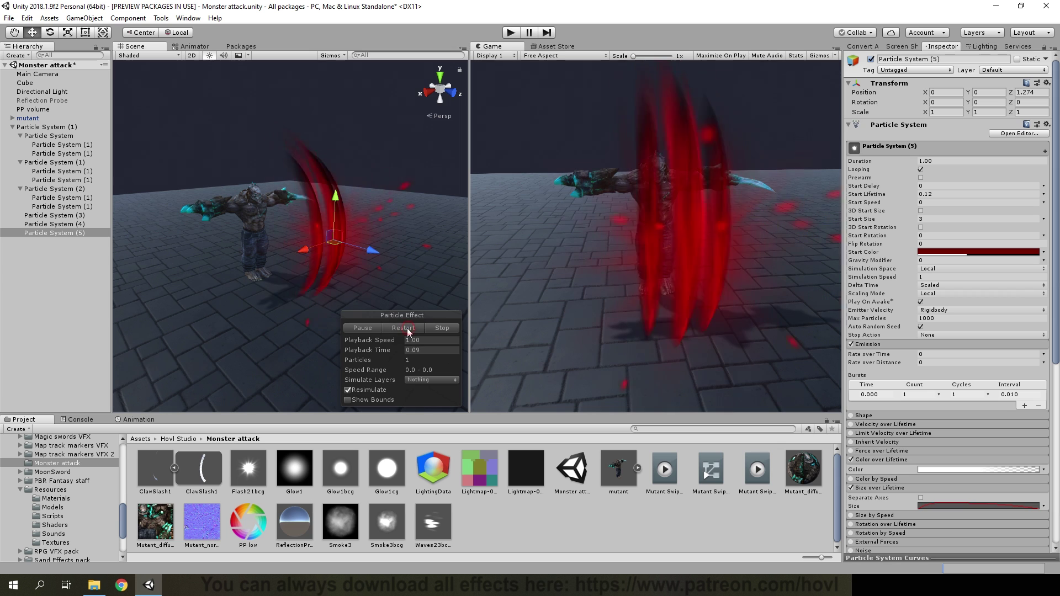
left_click_drag(387, 287, 428, 334, "alt")
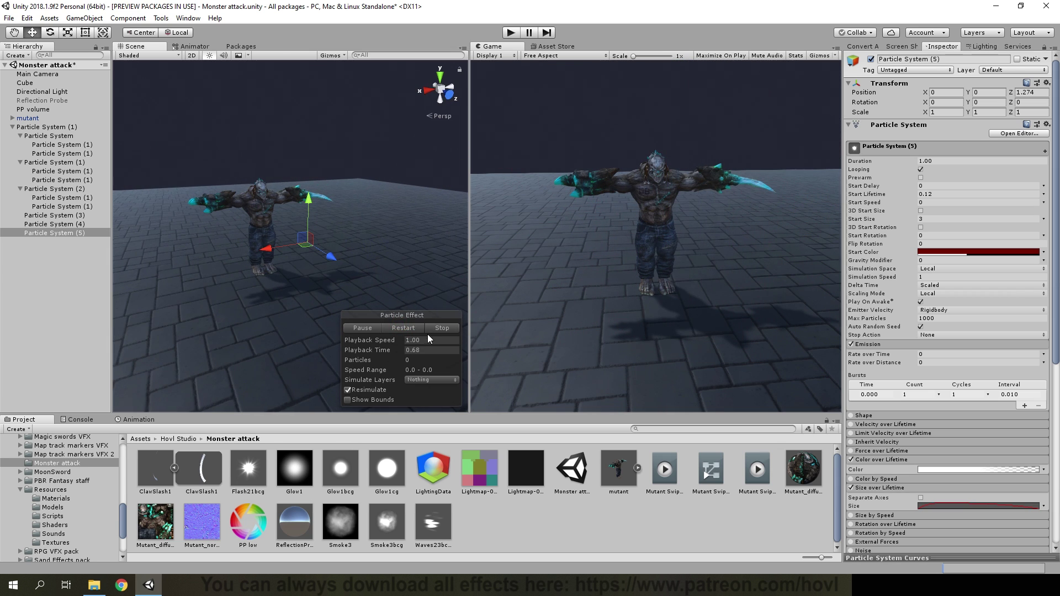
left_click_drag(365, 324, 357, 308, "alt")
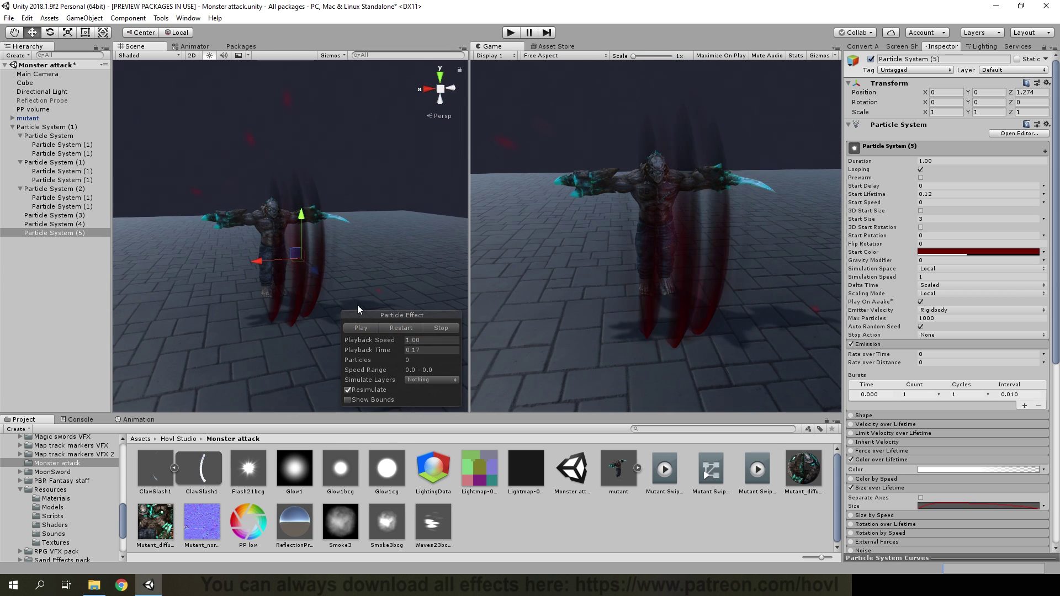
left_click_drag(393, 352, 350, 352)
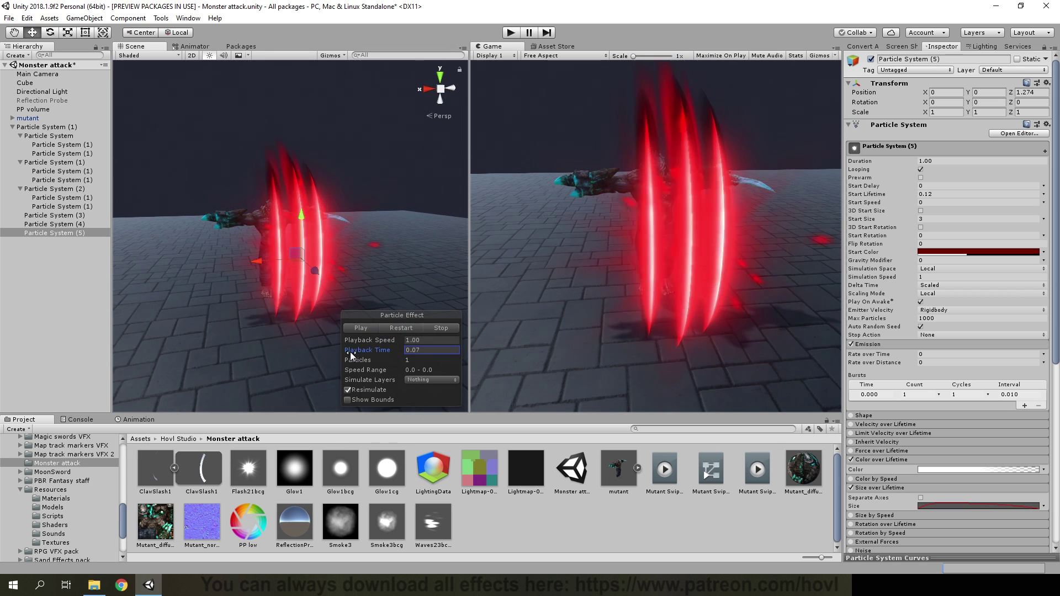
Step: Deactivate Particle System (1) and (2), restart the preview, and select Particle System (4)
left_click(37, 189)
left_click(50, 161, "ctrl")
left_click(871, 59)
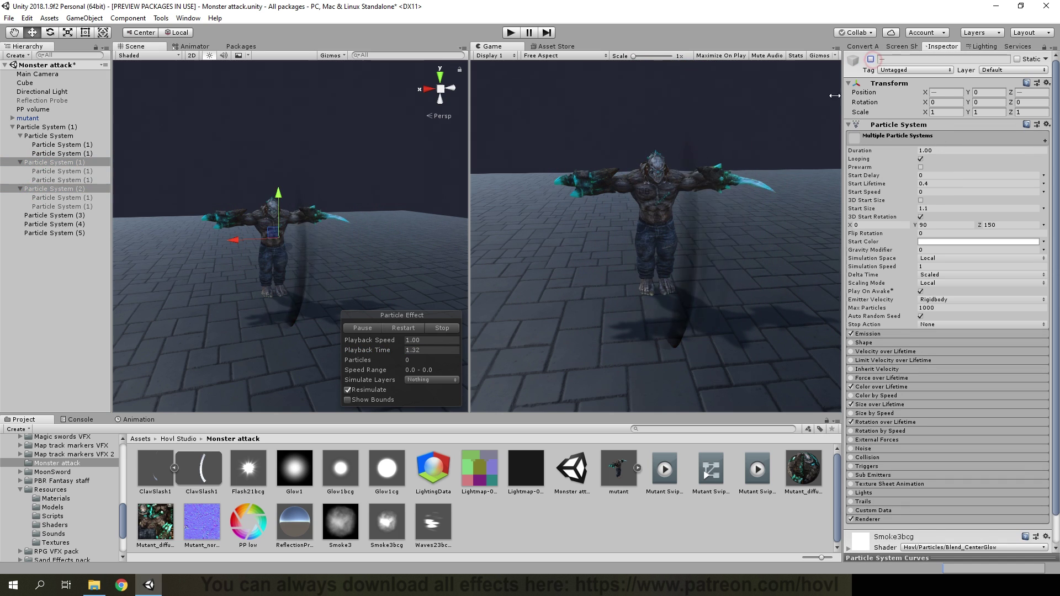
left_click(405, 329)
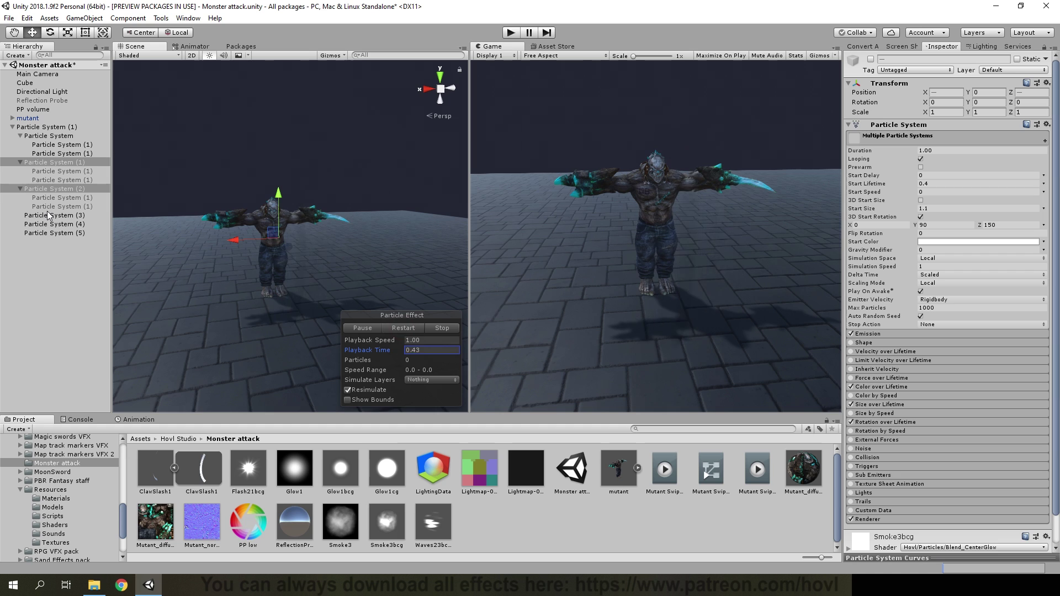
left_click(59, 224)
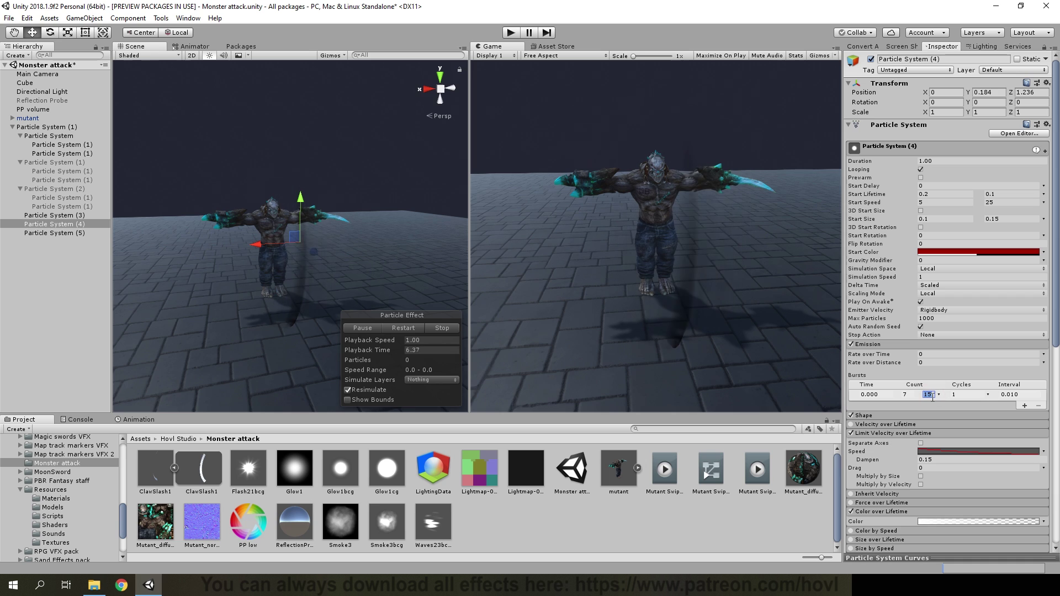
Step: Play the effect preview and pause it mid-slash
left_click(375, 329)
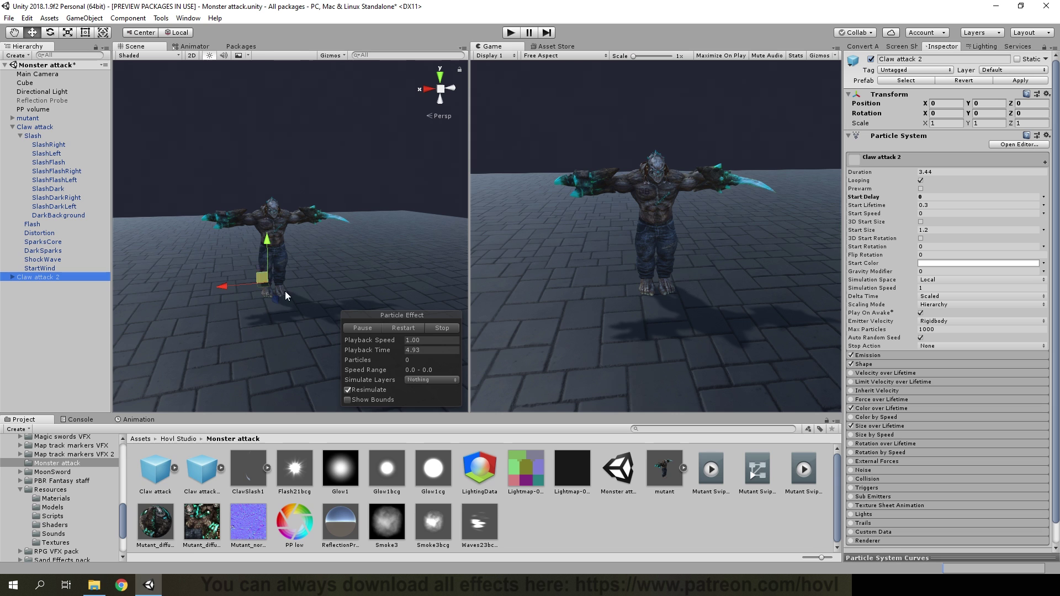
left_click(396, 330)
left_click(373, 328)
mouse_move(380, 350)
left_mouse_down()
mouse_move(366, 359)
mouse_move(289, 289)
left_mouse_up()
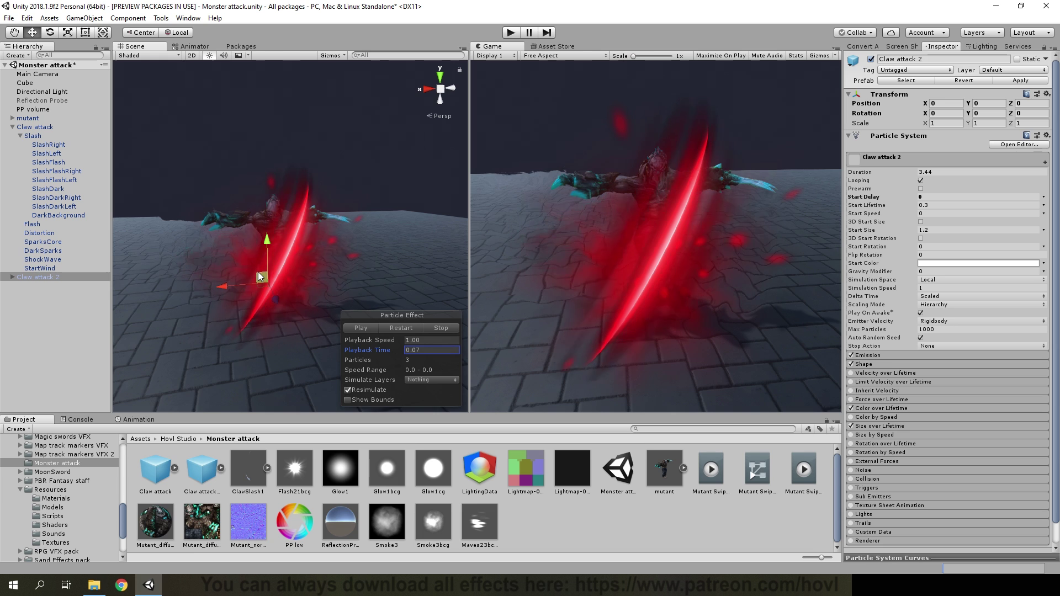
Step: Select Claw attack 2's SlashDark layer and rewind the preview to 0.06 s
left_click(12, 278)
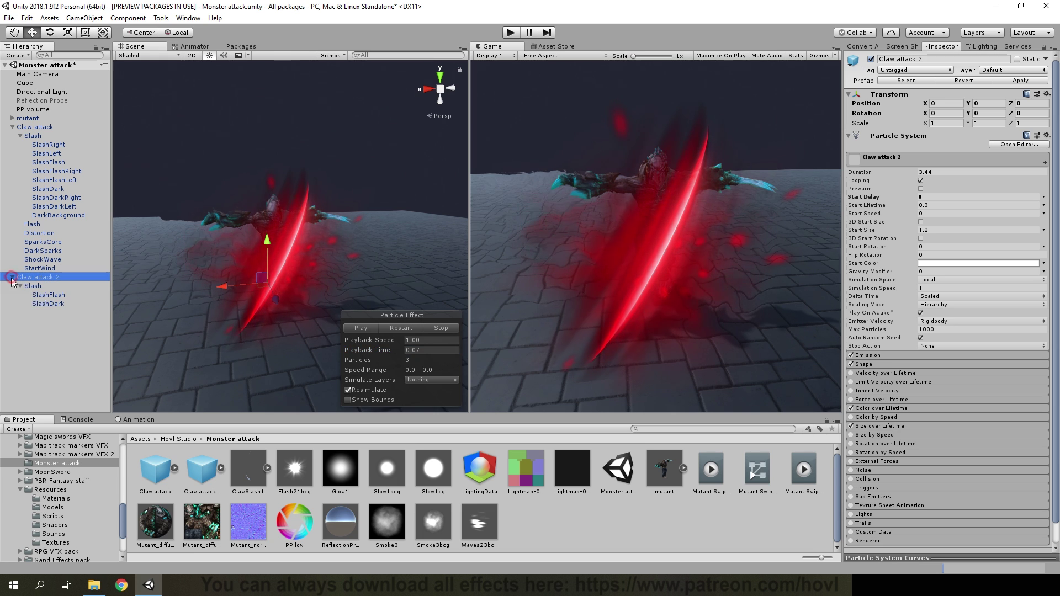
left_click(48, 303)
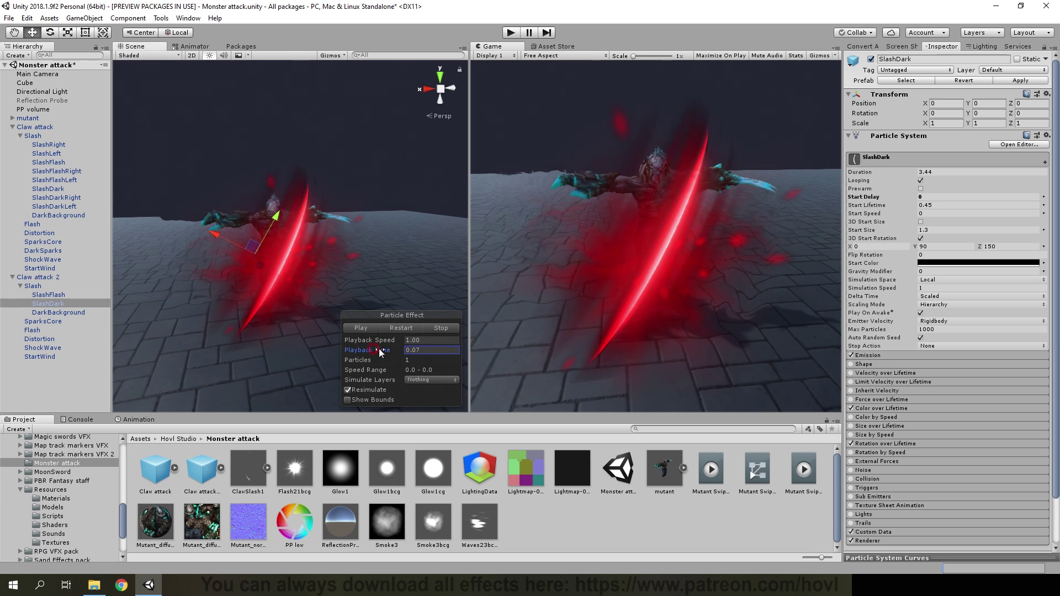
left_click_drag(386, 350, 415, 350)
scroll(356, 292, "up", 5)
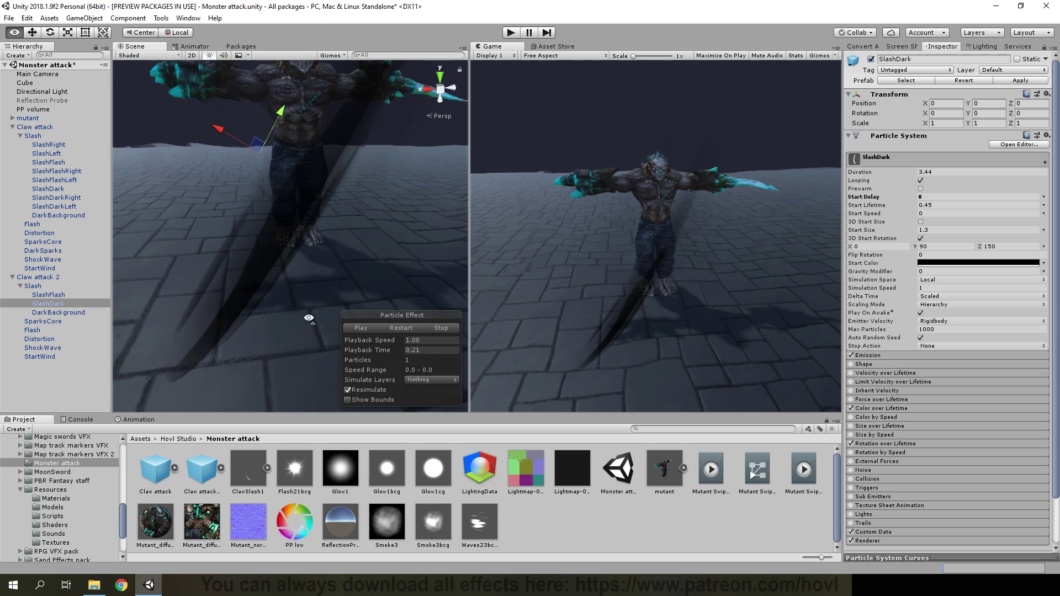
scroll(320, 216, "down", 3)
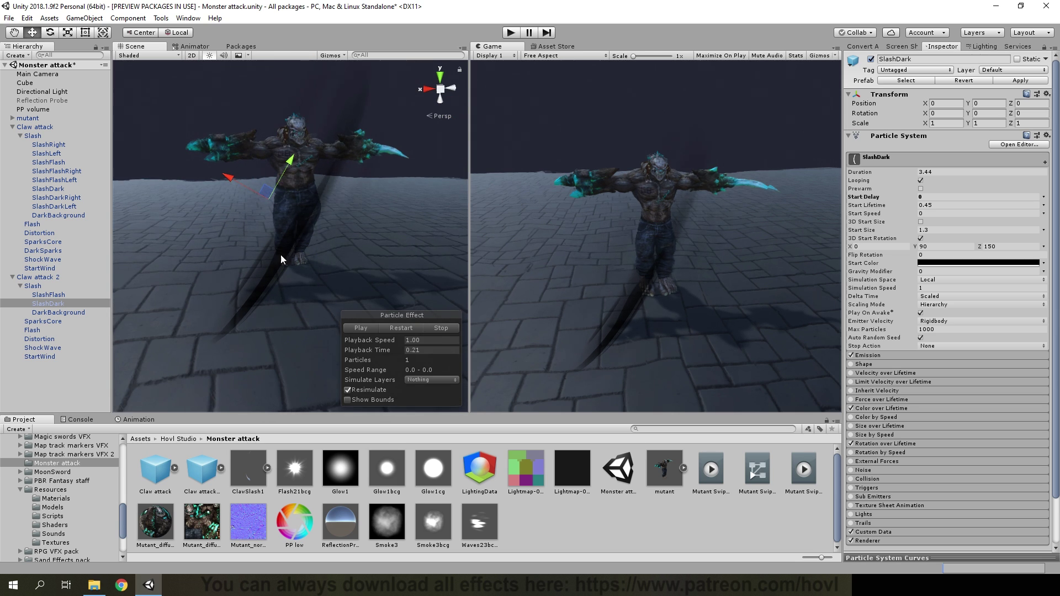
left_click_drag(281, 259, 308, 241, "alt")
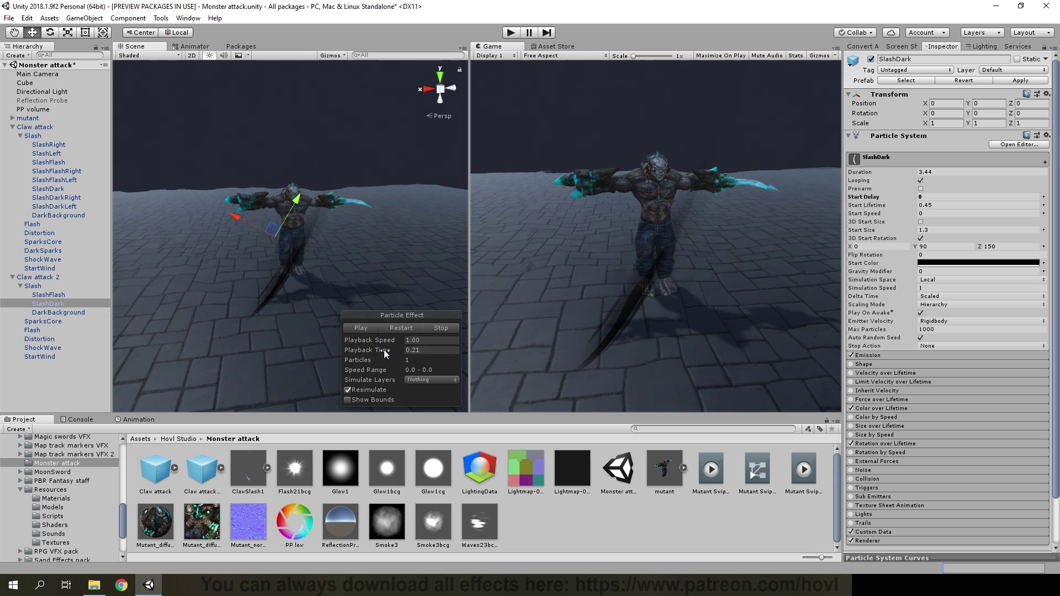
left_click_drag(385, 353, 329, 359)
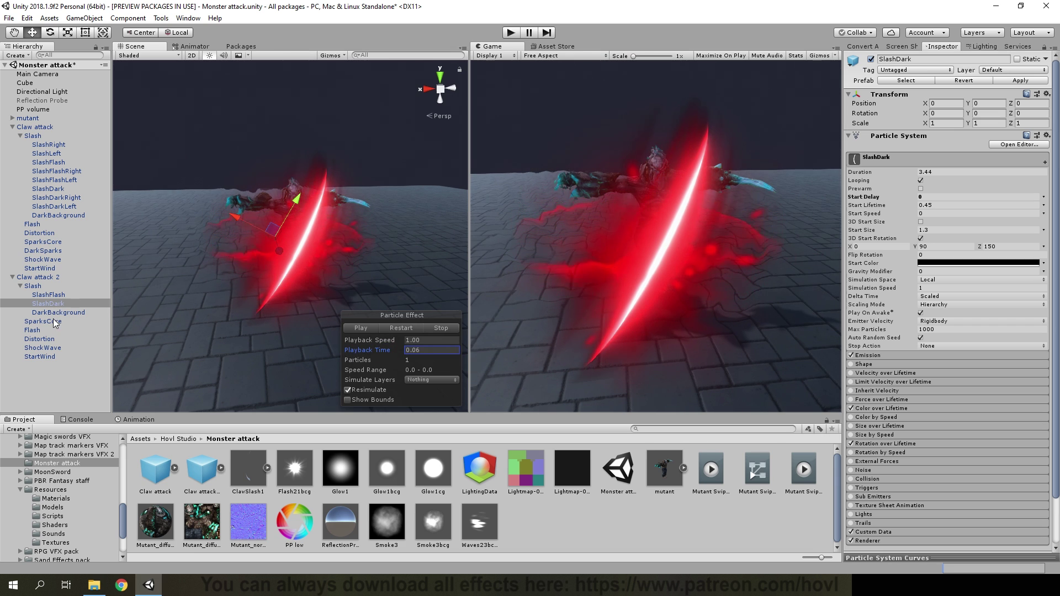
left_click(40, 338)
left_click_drag(265, 243, 314, 233, "alt")
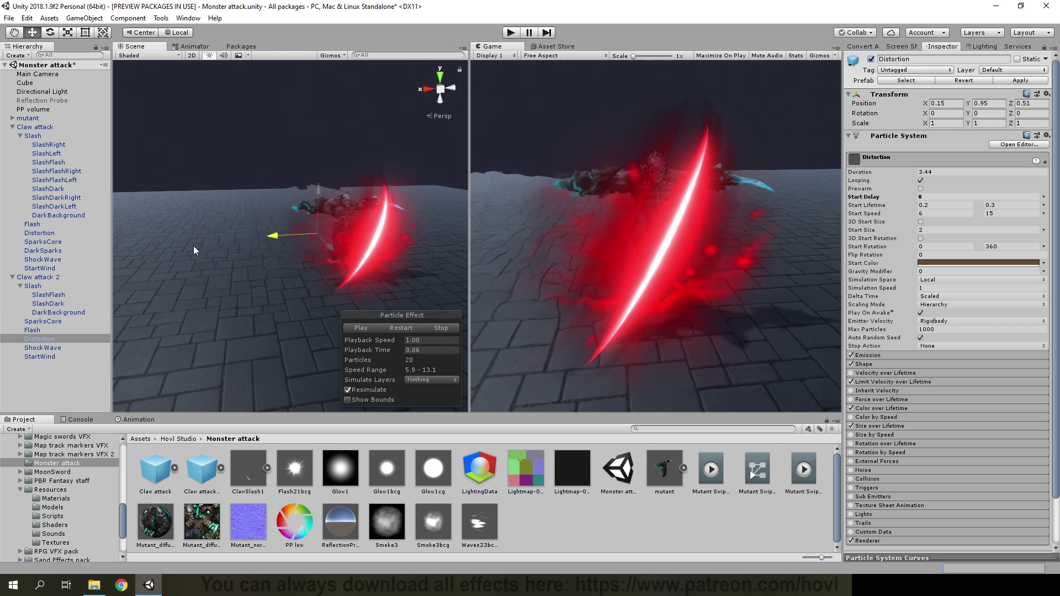
left_click_drag(195, 250, 331, 280)
left_click(382, 328)
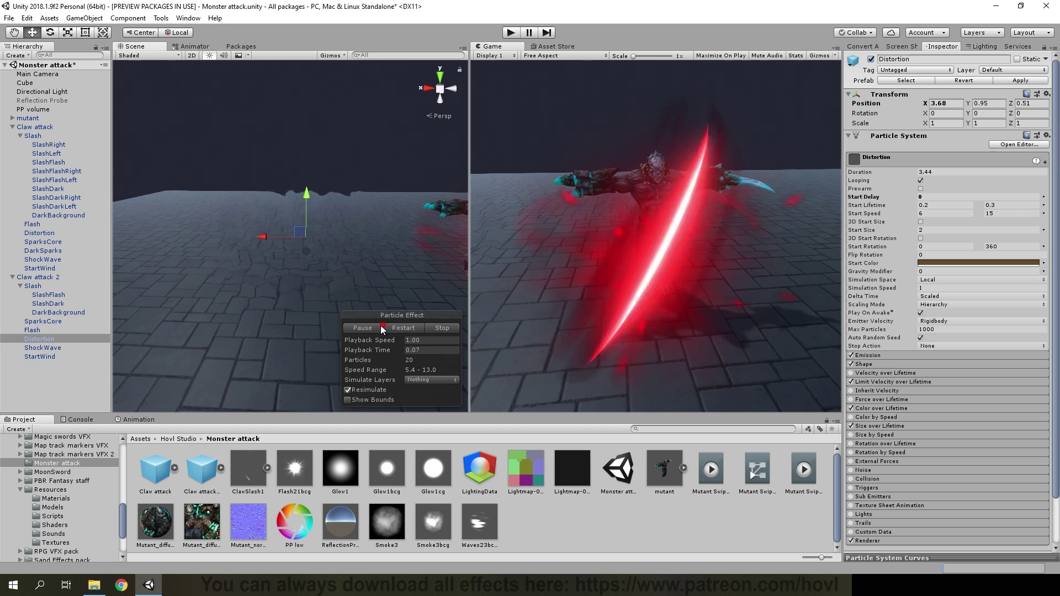
left_click(383, 328)
left_click(134, 56)
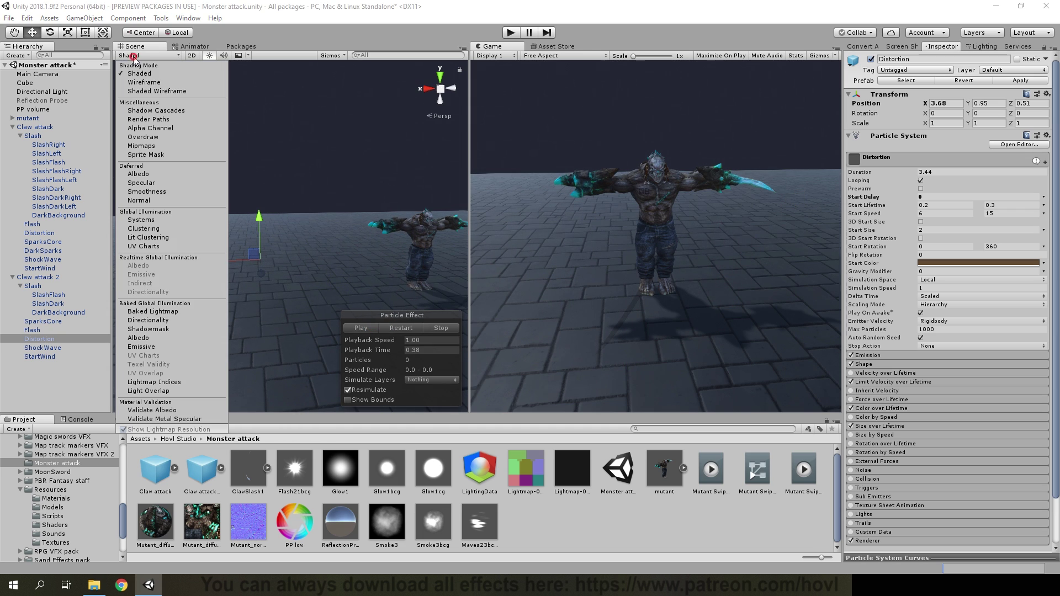
left_click(151, 90)
left_click_drag(310, 206, 399, 312, "alt")
left_click(362, 327)
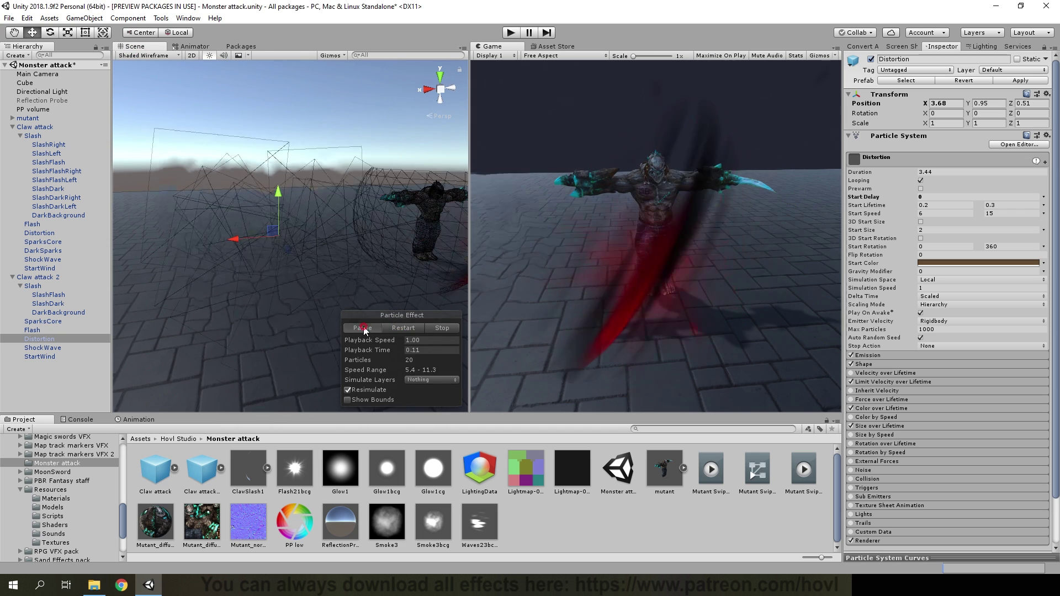
left_click(364, 329)
left_click_drag(254, 242, 229, 258, "alt")
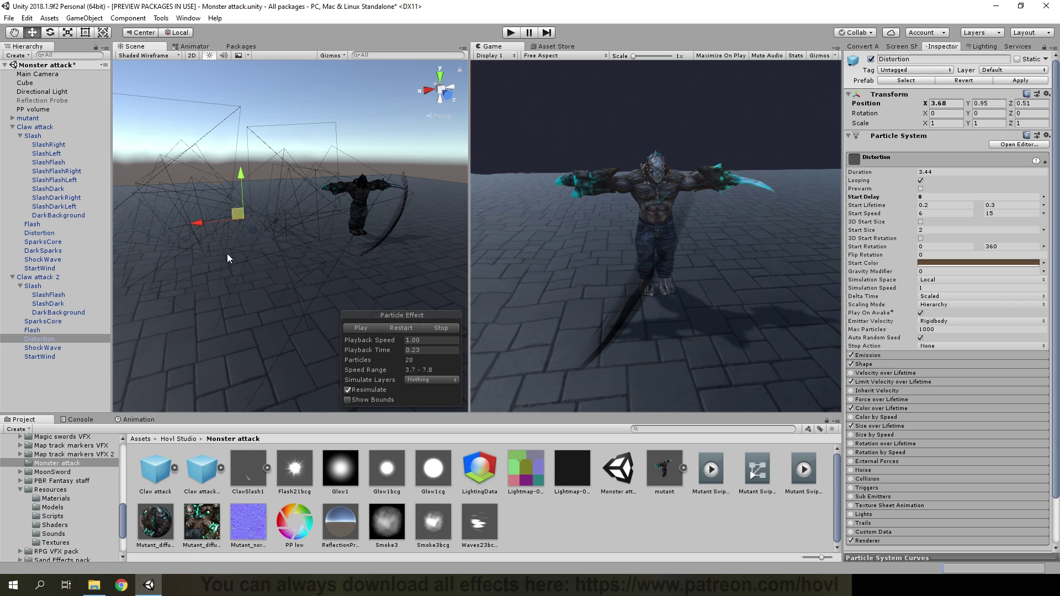
left_click_drag(295, 206, 183, 120, "alt")
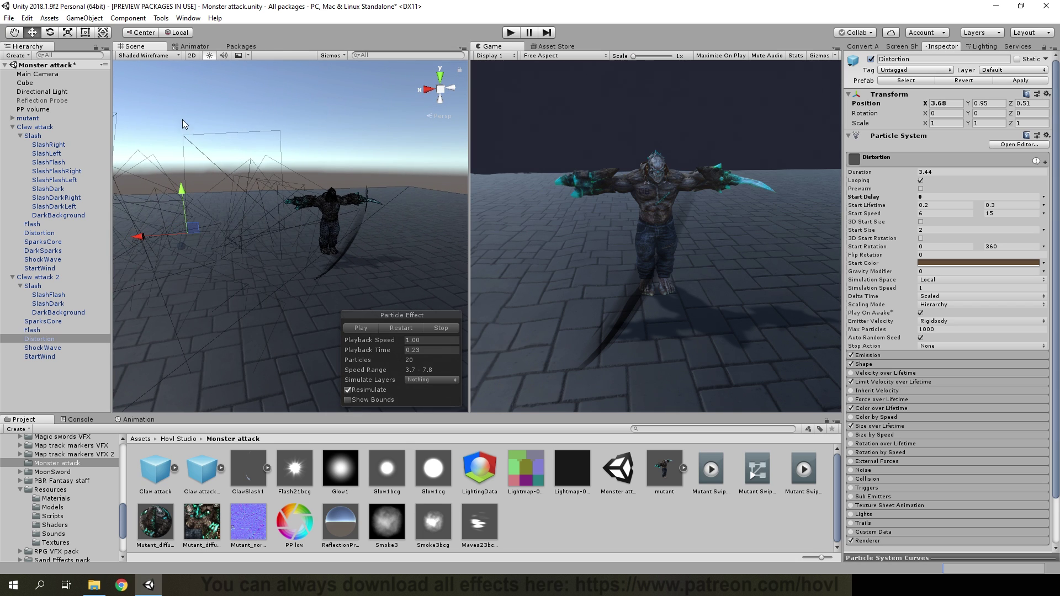
left_click(148, 62)
left_click(141, 66)
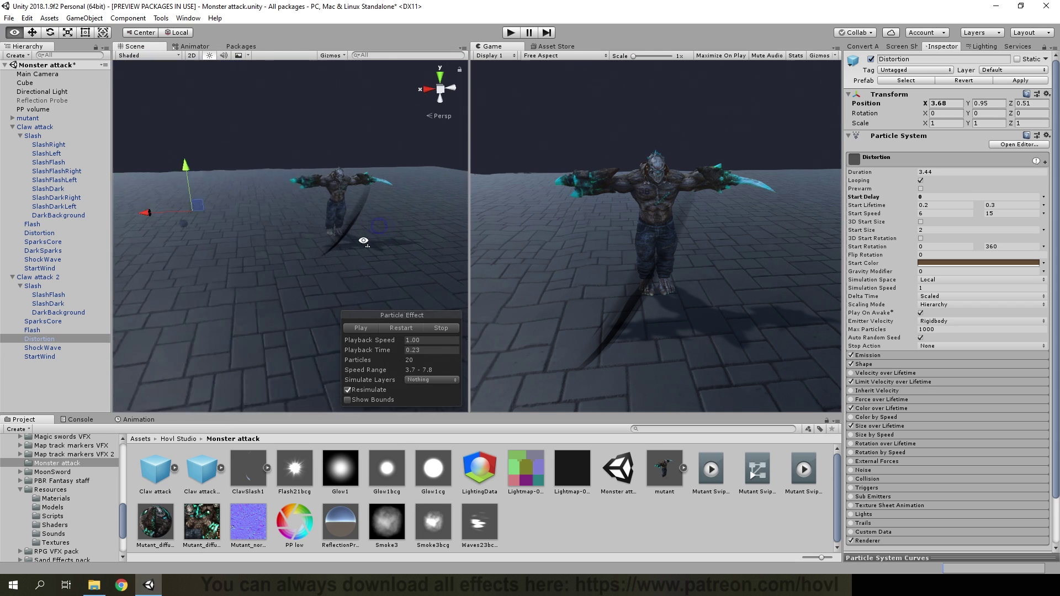
left_click_drag(238, 232, 333, 247, "alt")
key("ctrl+z")
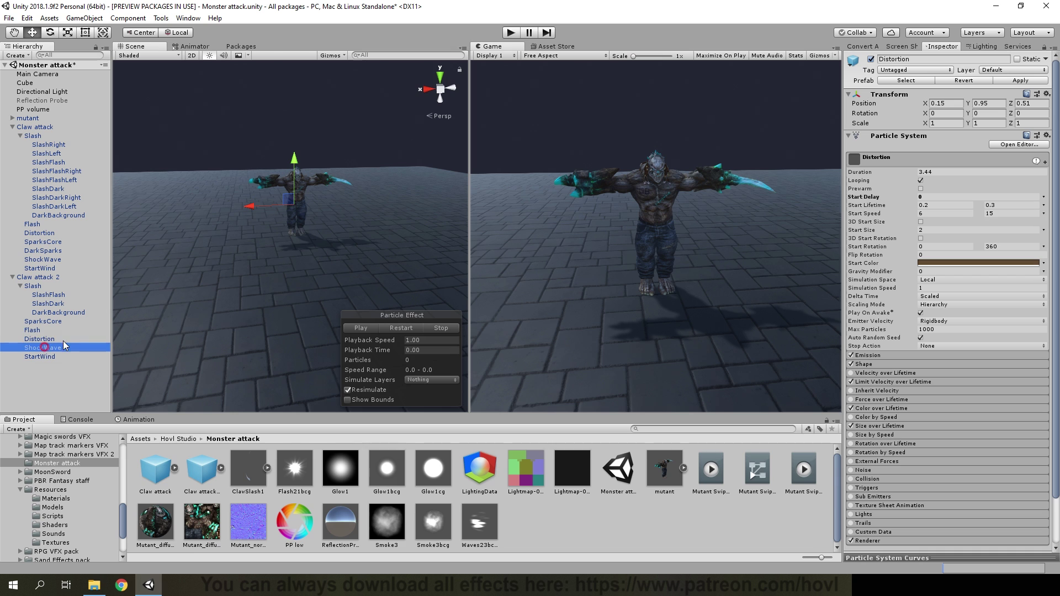
left_click(383, 328)
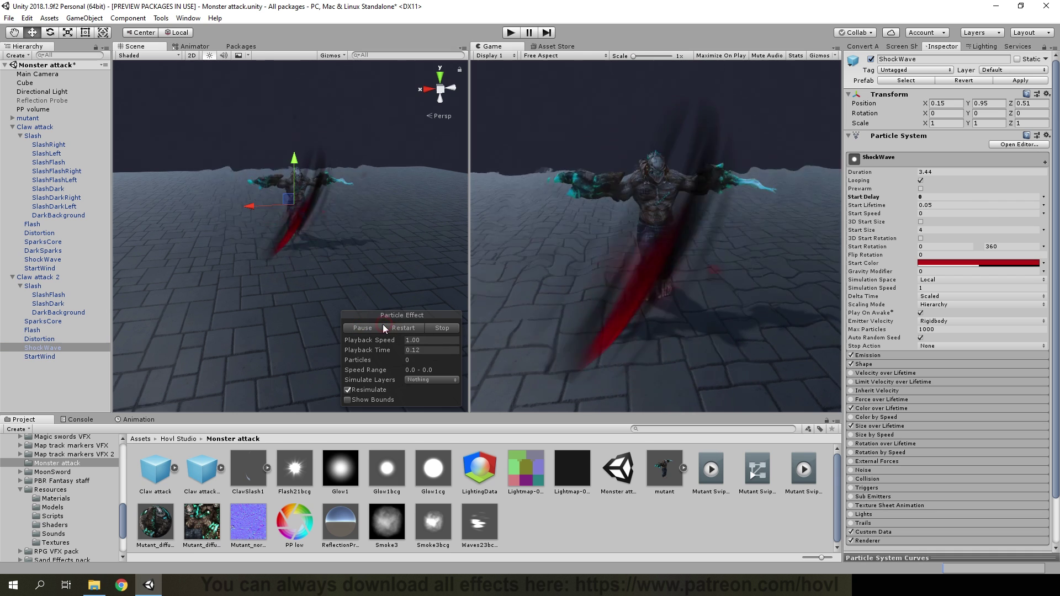
left_click_drag(148, 215, 274, 228)
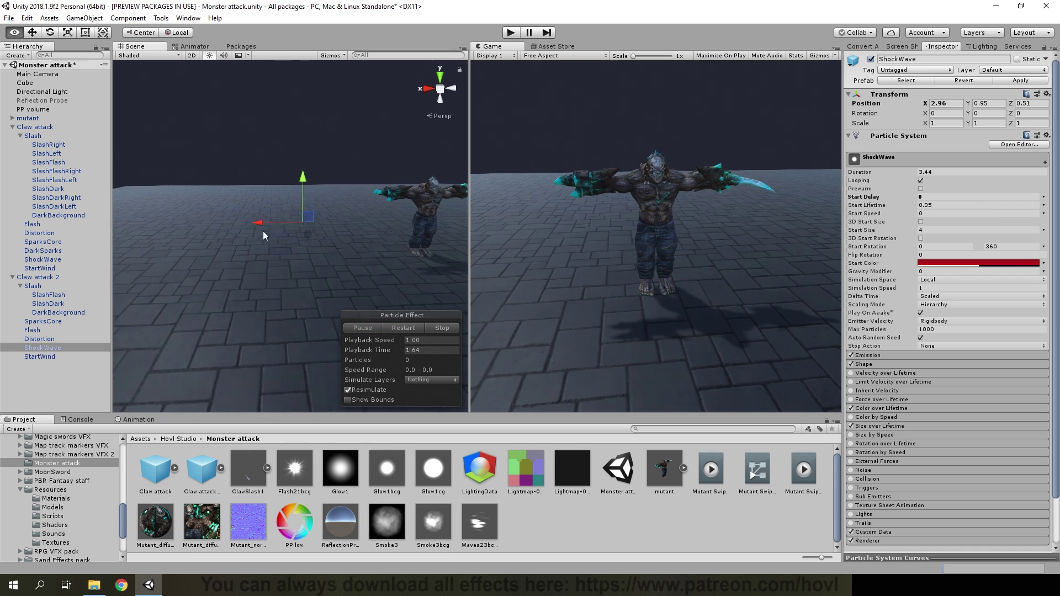
left_click(405, 328)
key("ctrl+z")
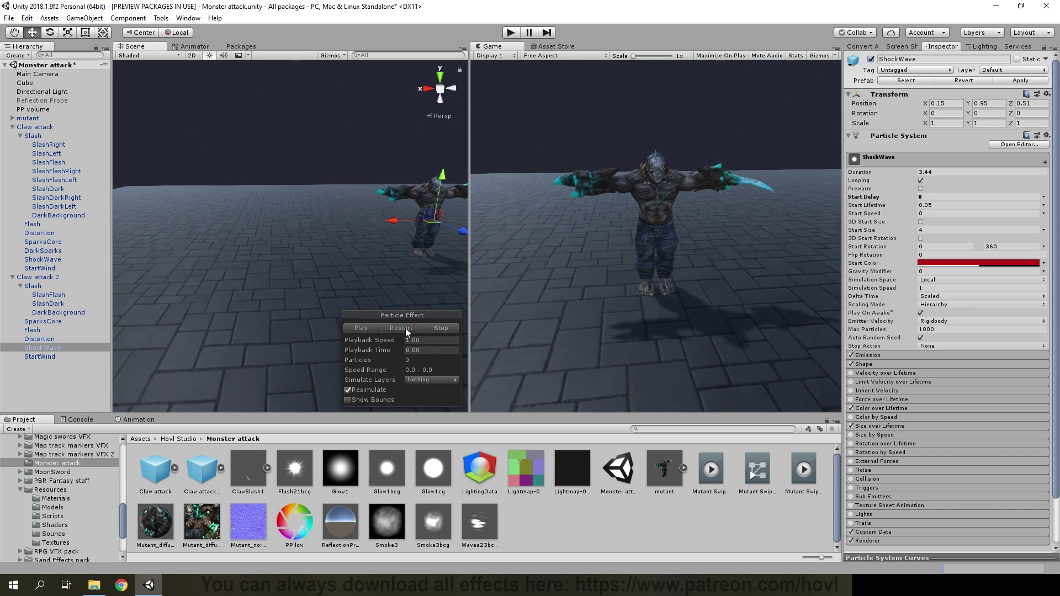
key("f")
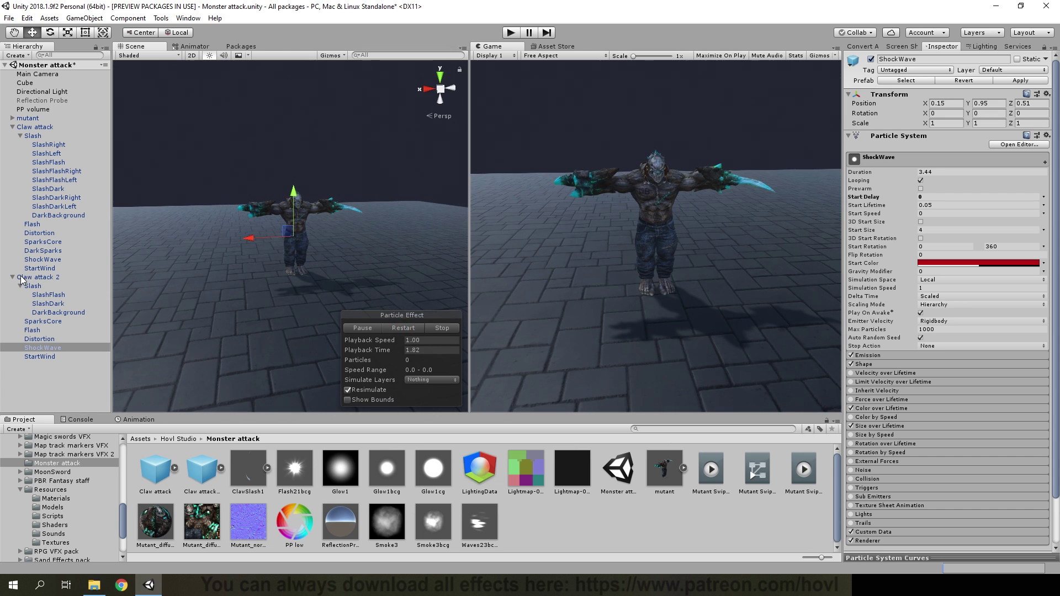
Step: Select Claw attack and scrub its preview from 0.21 to 0.28 s near the monster
left_click(397, 328)
left_click(362, 328)
mouse_move(356, 302)
left_mouse_down("alt")
mouse_move(329, 328)
mouse_move(363, 318)
left_mouse_up("alt")
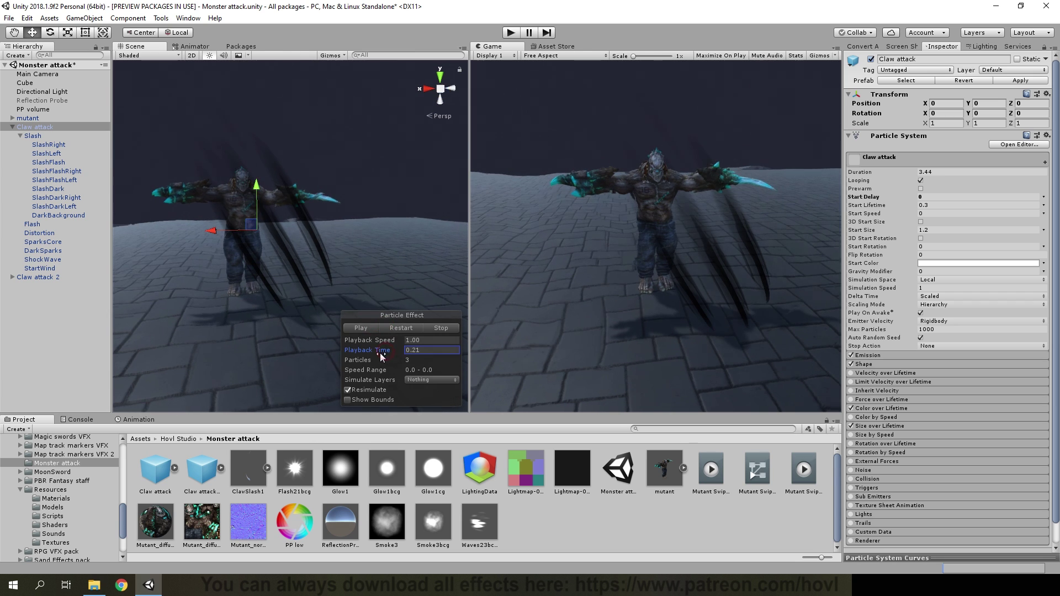
left_click_drag(380, 353, 324, 300, "alt")
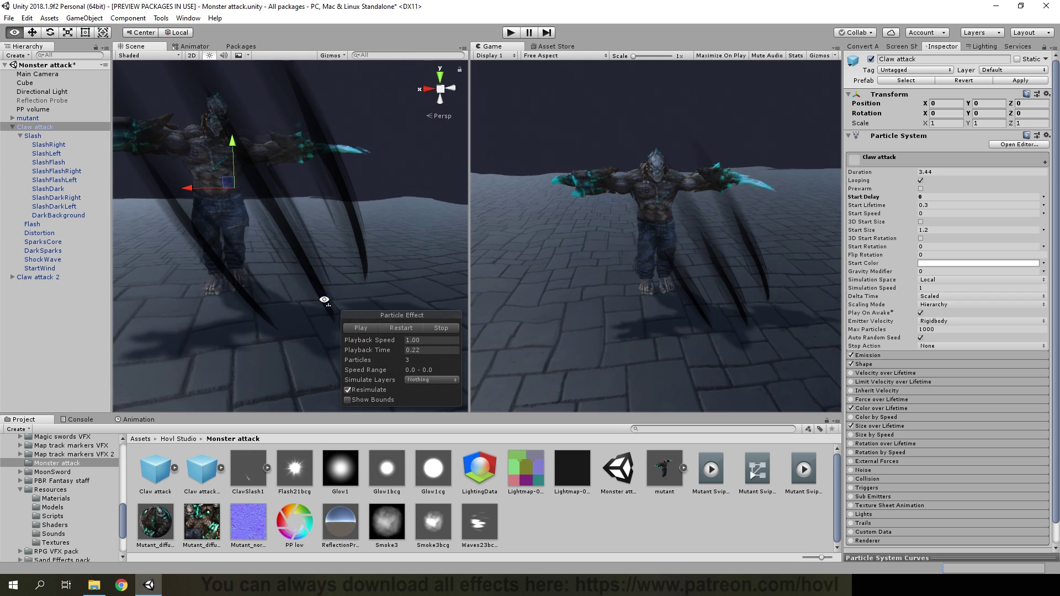
left_click_drag(292, 250, 342, 287, "alt")
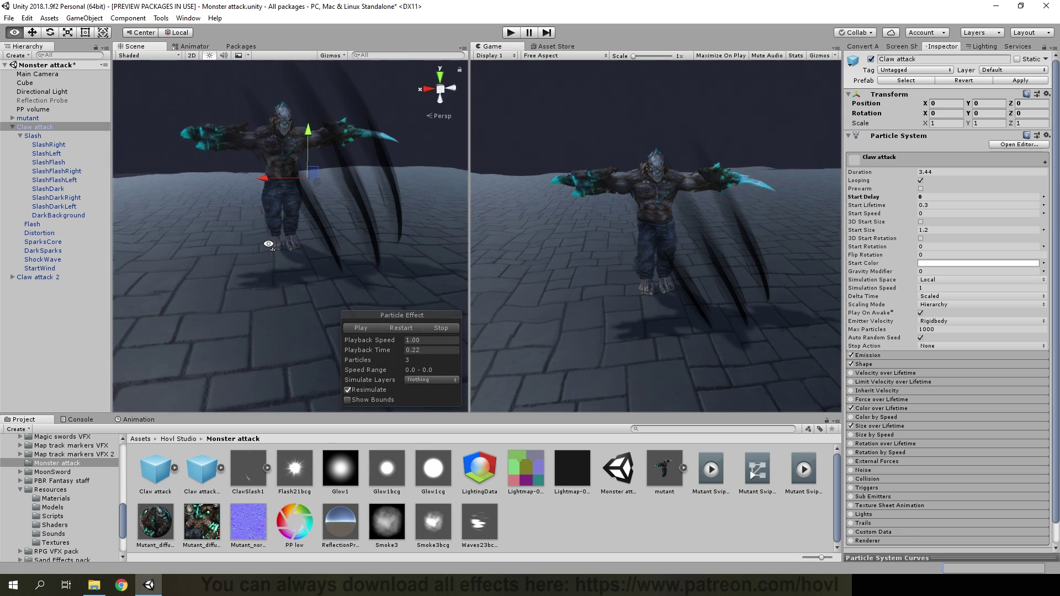
left_click(406, 350)
left_click_drag(405, 350, 410, 352)
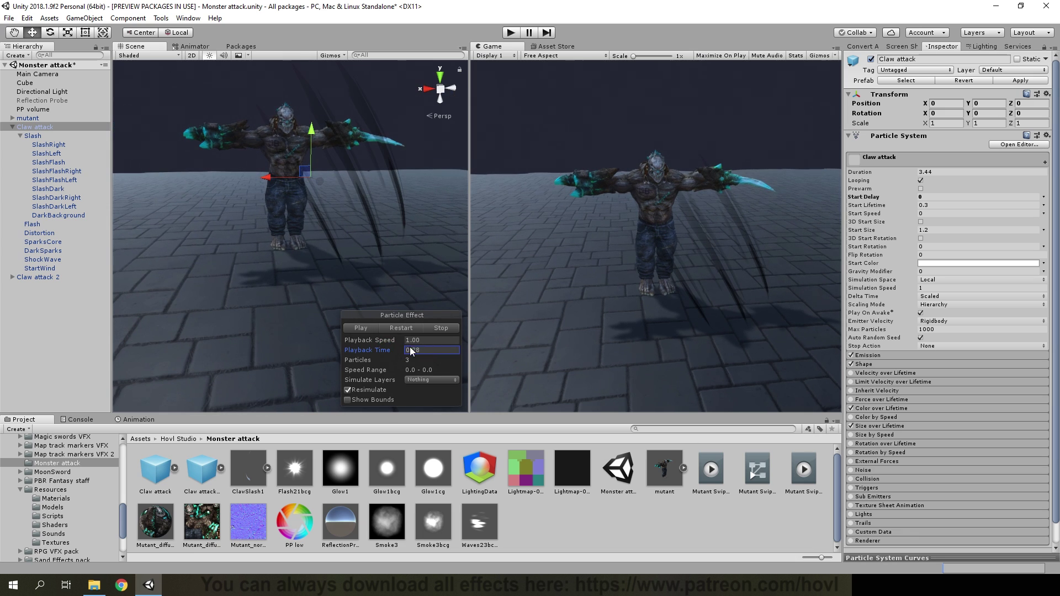
scroll(350, 268, "down", 4)
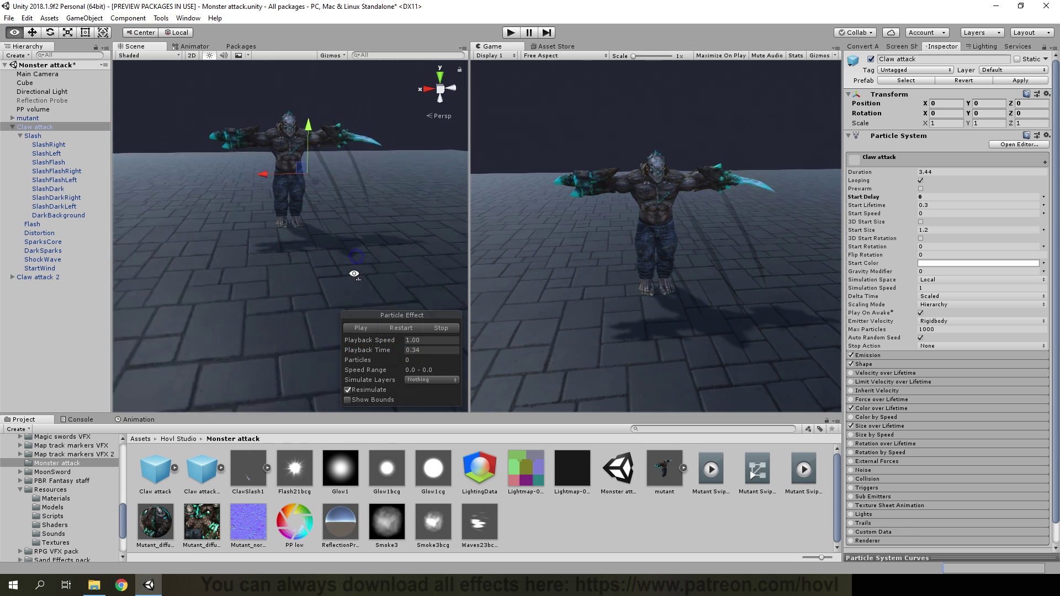
Step: Reload the Monster attack scene without saving and enter play mode
double_click(609, 470)
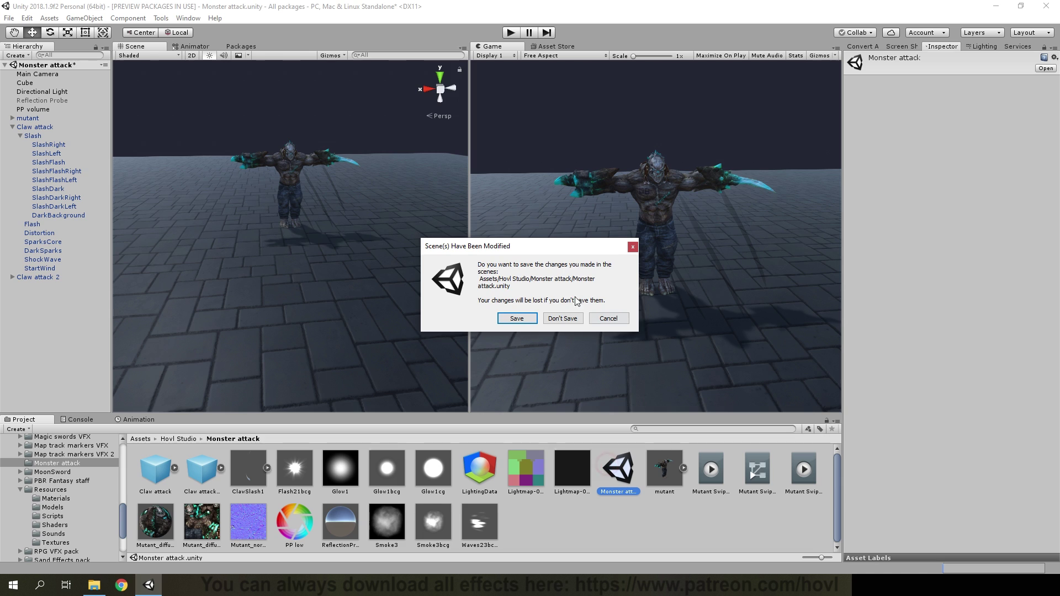
left_click(558, 314)
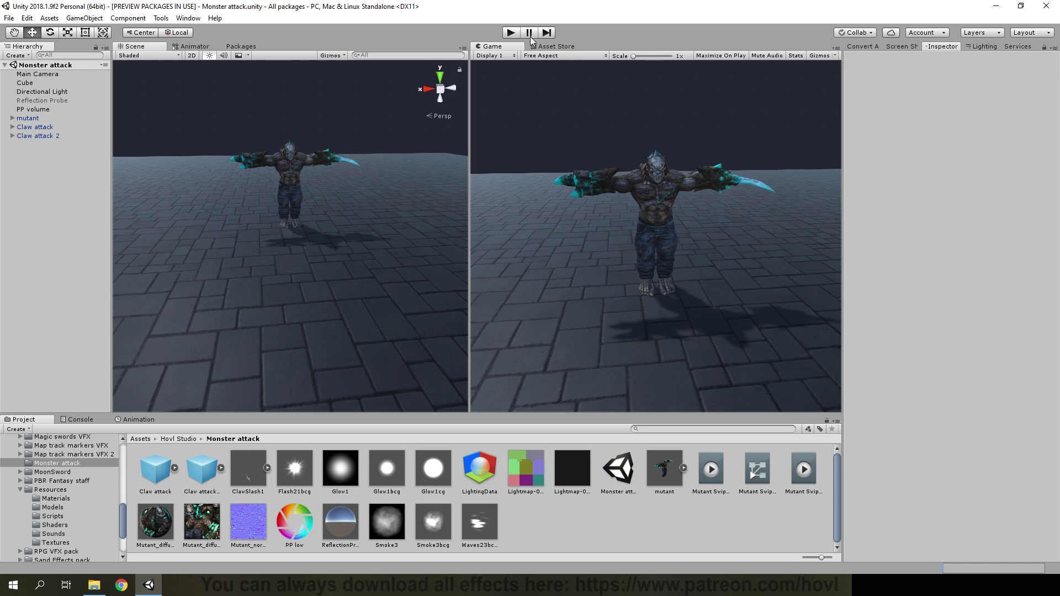
left_click(509, 33)
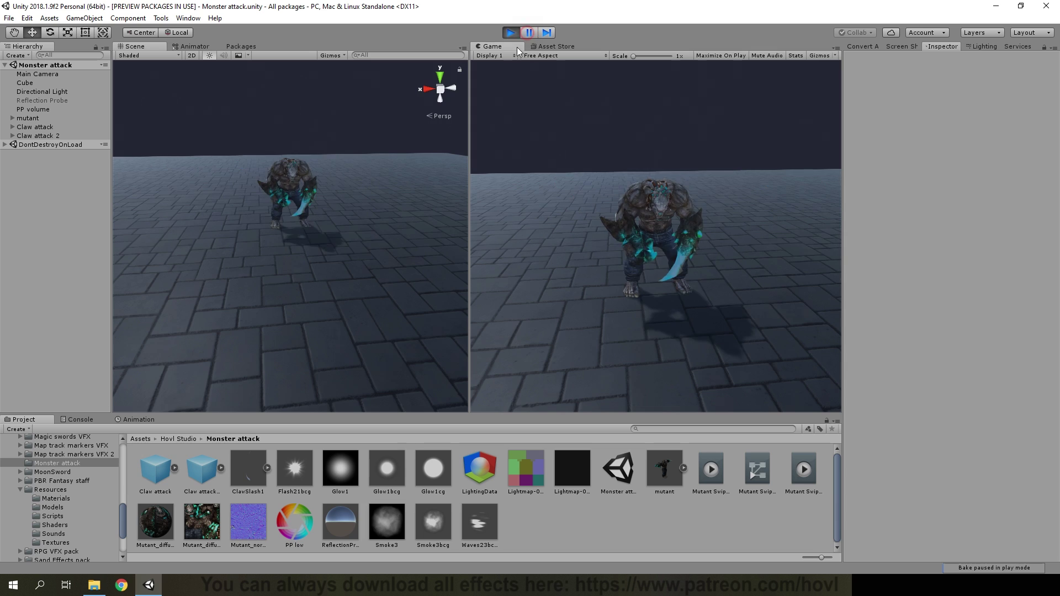
Step: Watch the claw attack in an undocked, maximized Game view
mouse_move(374, 118)
left_mouse_down("alt")
mouse_move(333, 180)
mouse_move(350, 189)
left_mouse_up("alt")
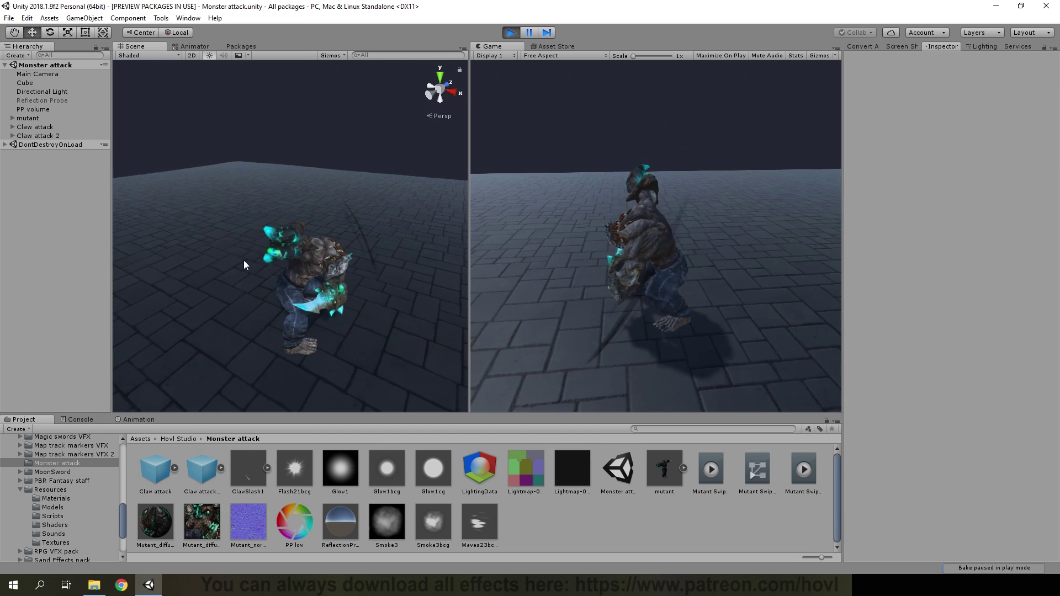
left_click_drag(299, 232, 317, 252, "alt")
scroll(319, 256, "down", 5)
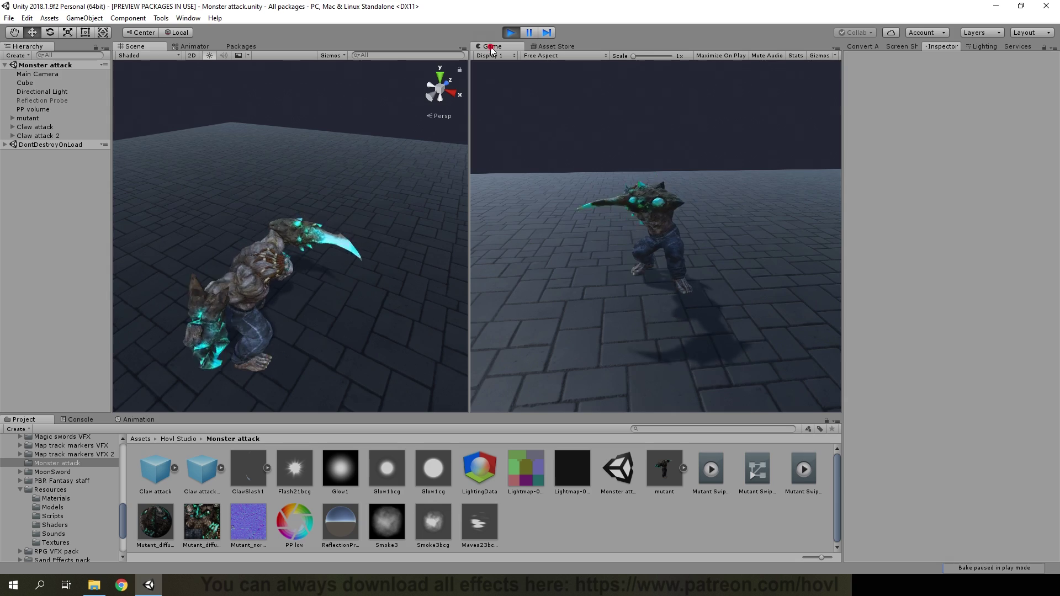
left_click_drag(491, 47, 303, 8)
left_click(637, 5)
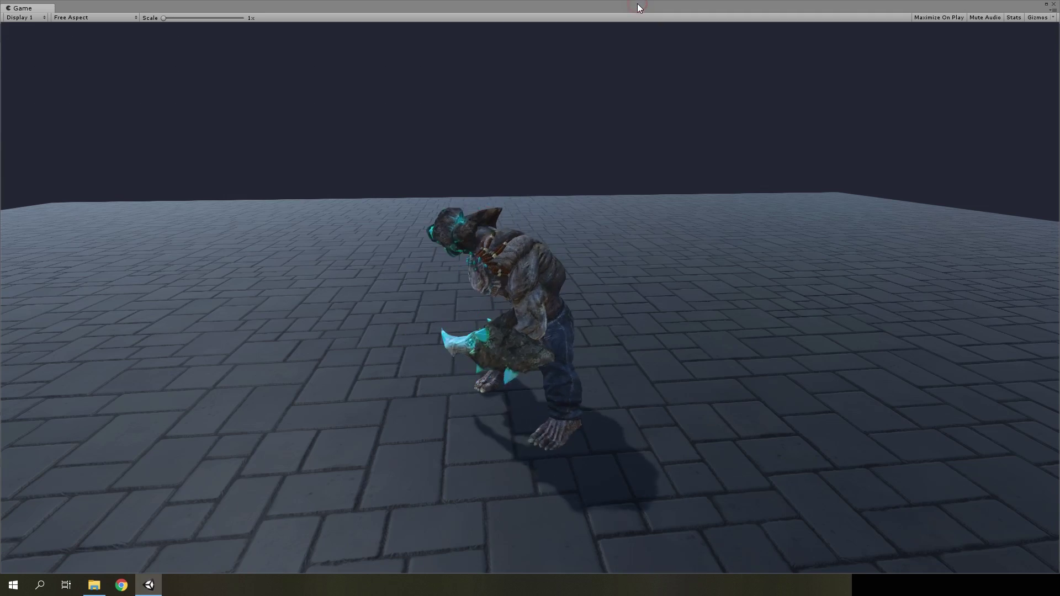